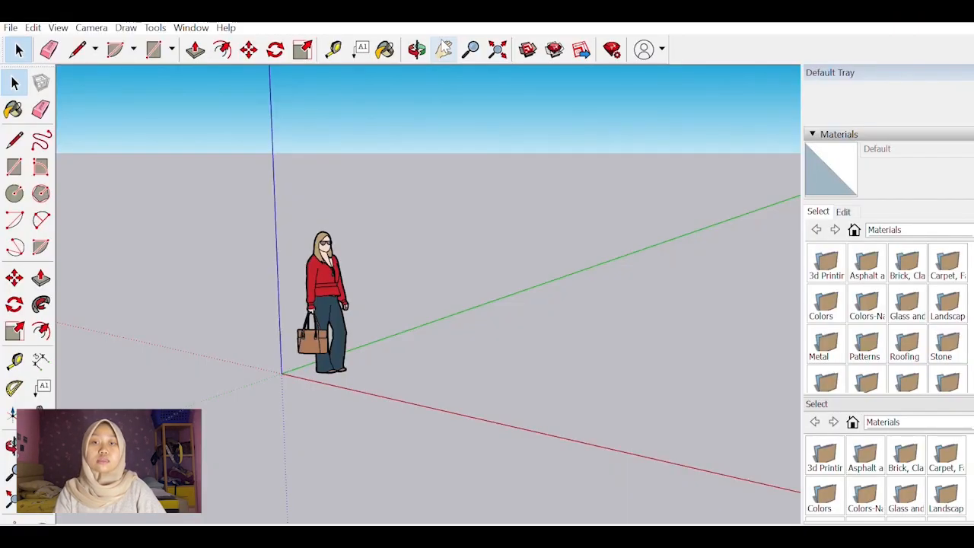
Draw a small rectangle flat on the ground beside the person figure, between the red and green axes.
click(417, 49)
drag(448, 178, 516, 336)
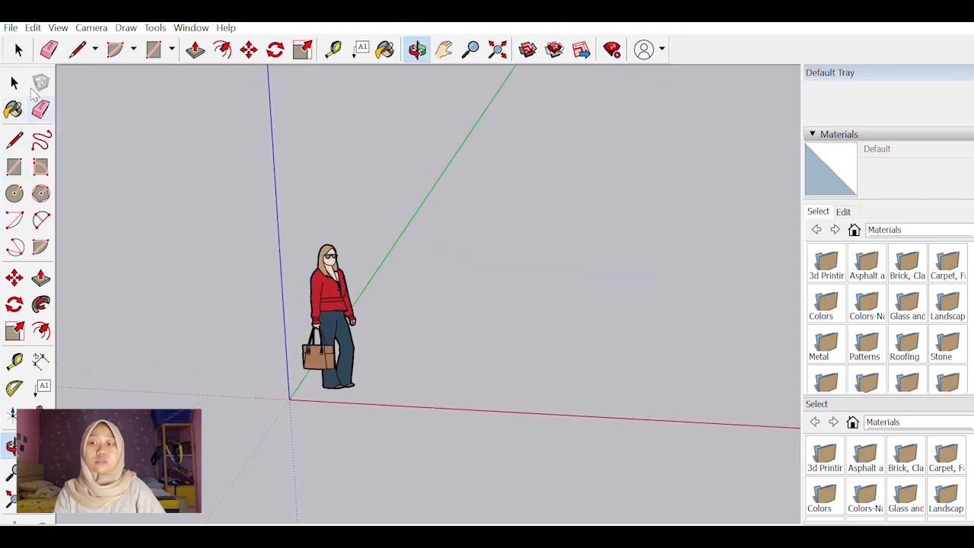
click(13, 82)
key(r)
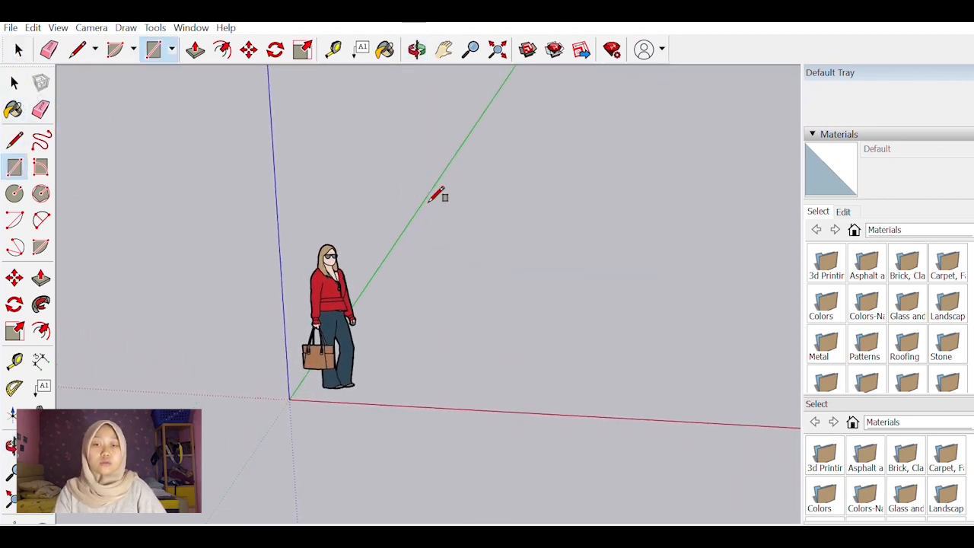
click(428, 367)
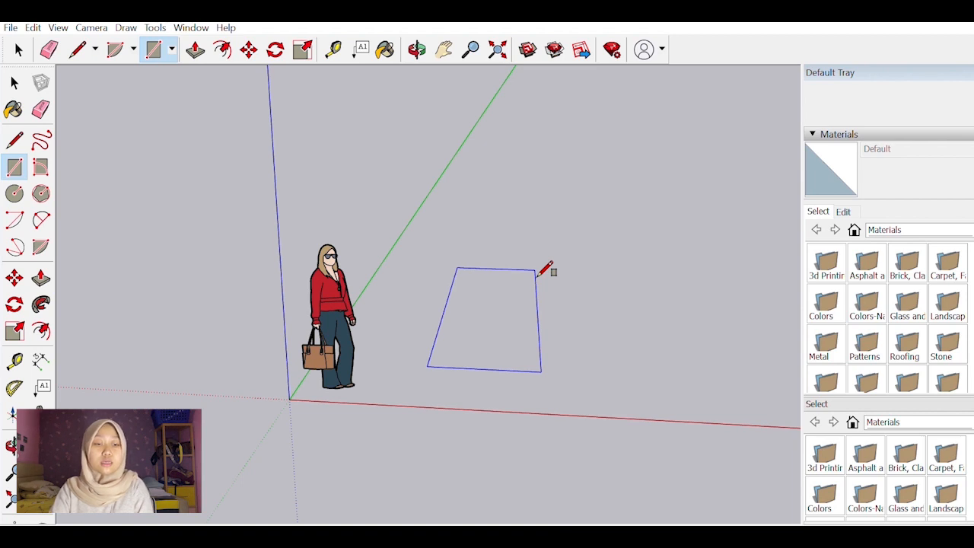
key(Return)
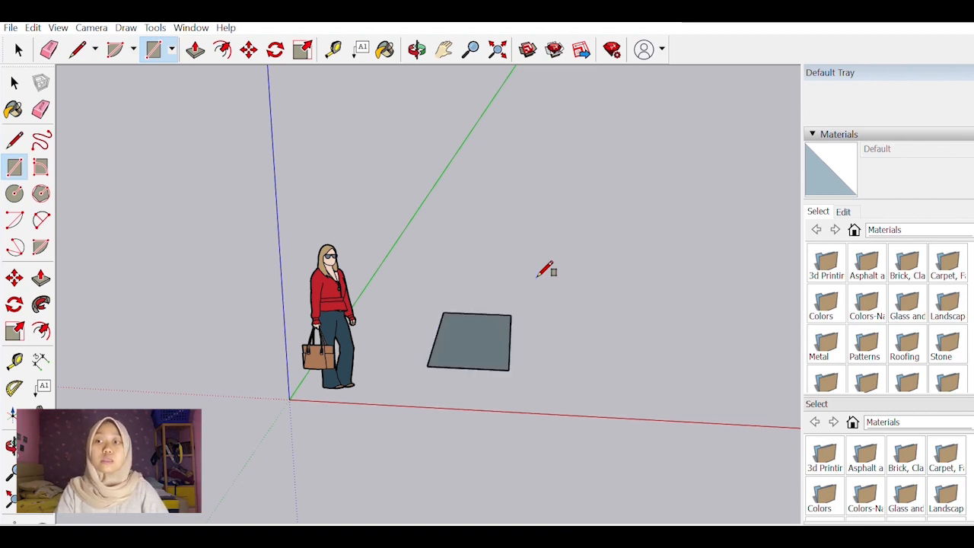
Measure the small rectangle's long edge on the side facing the person figure with the Tape Measure.
click(417, 50)
drag(494, 327, 525, 346)
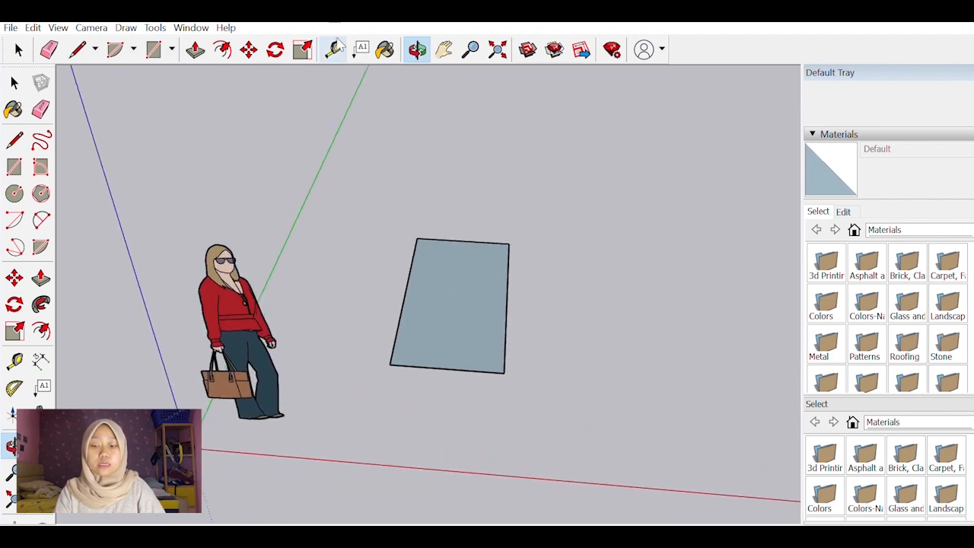
key(t)
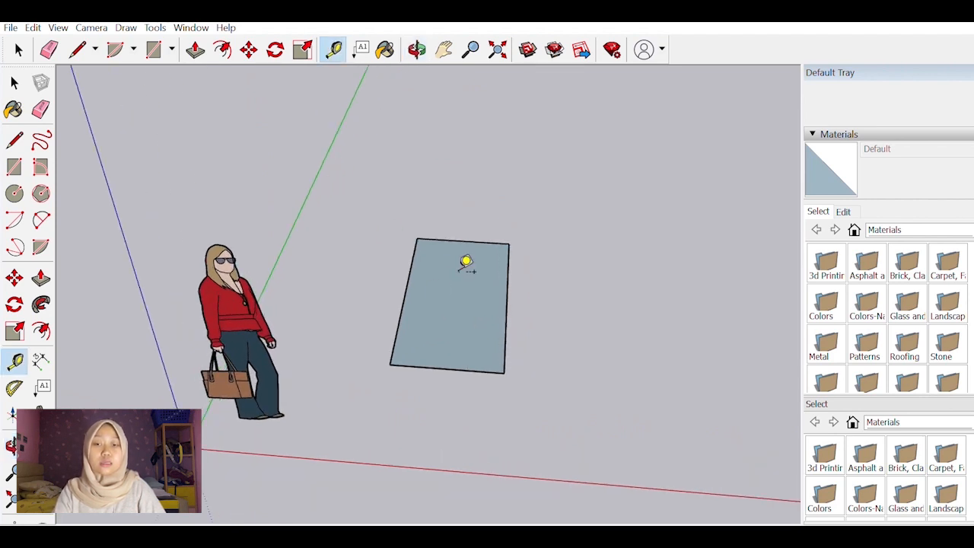
click(417, 238)
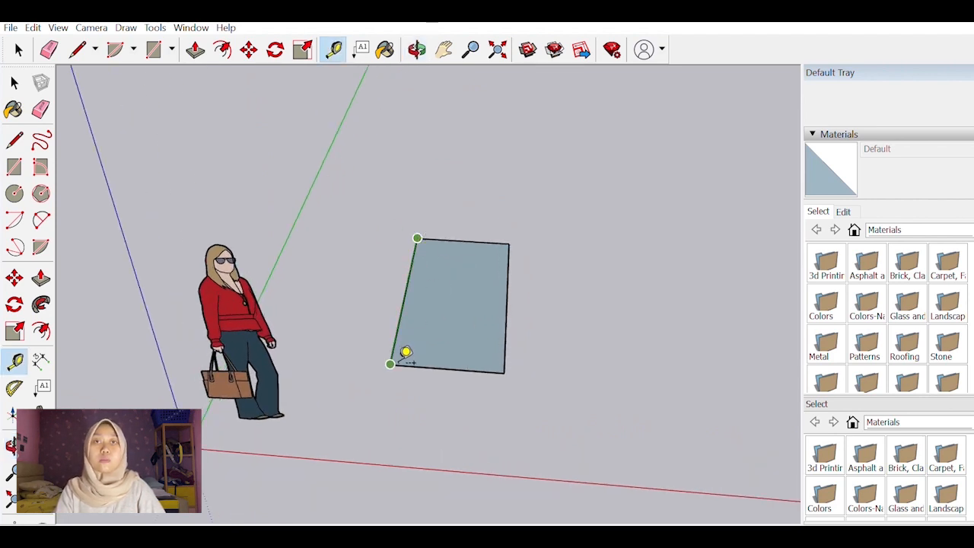
click(399, 363)
scroll(398, 362, down, 4)
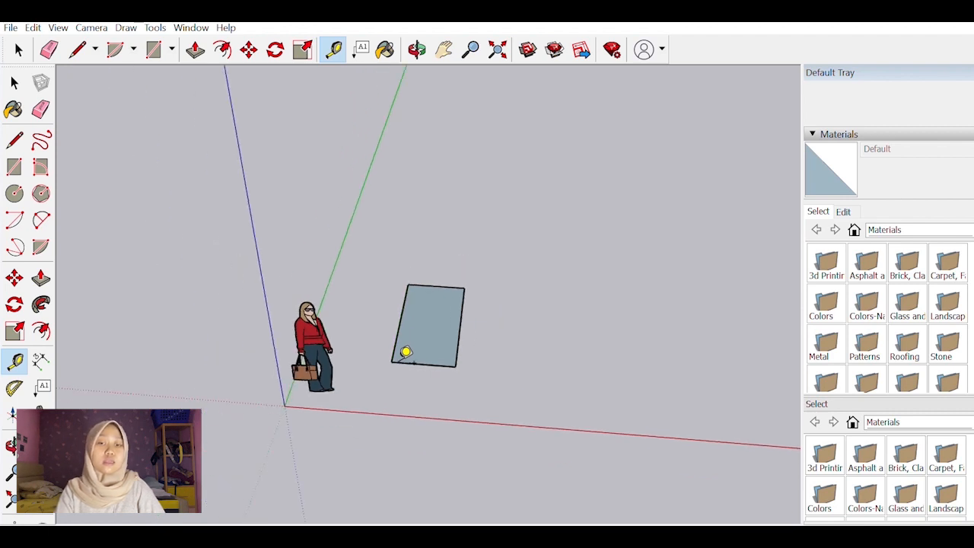
scroll(644, 375, up, 3)
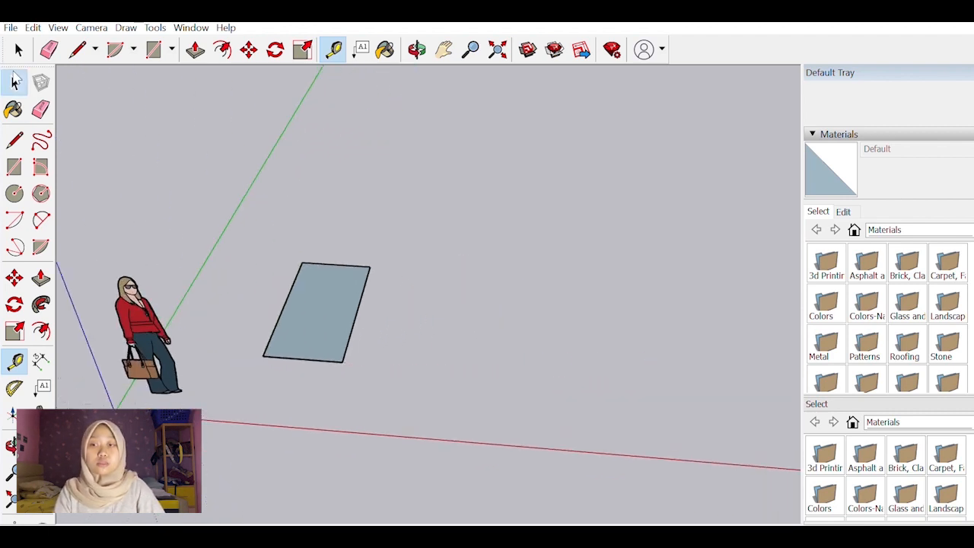
Draw a larger rectangle flat on the ground beside the small one, on the side away from the person figure.
click(15, 82)
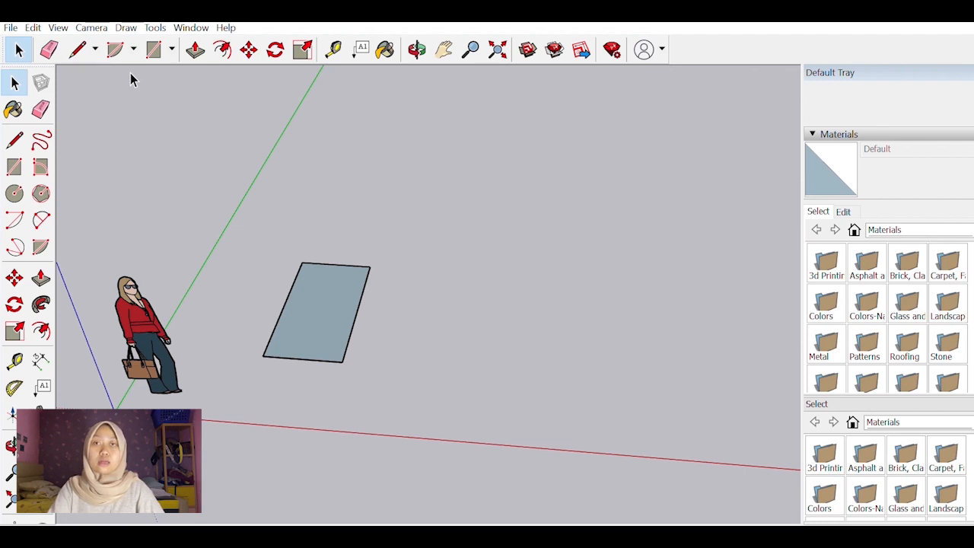
key(r)
click(429, 178)
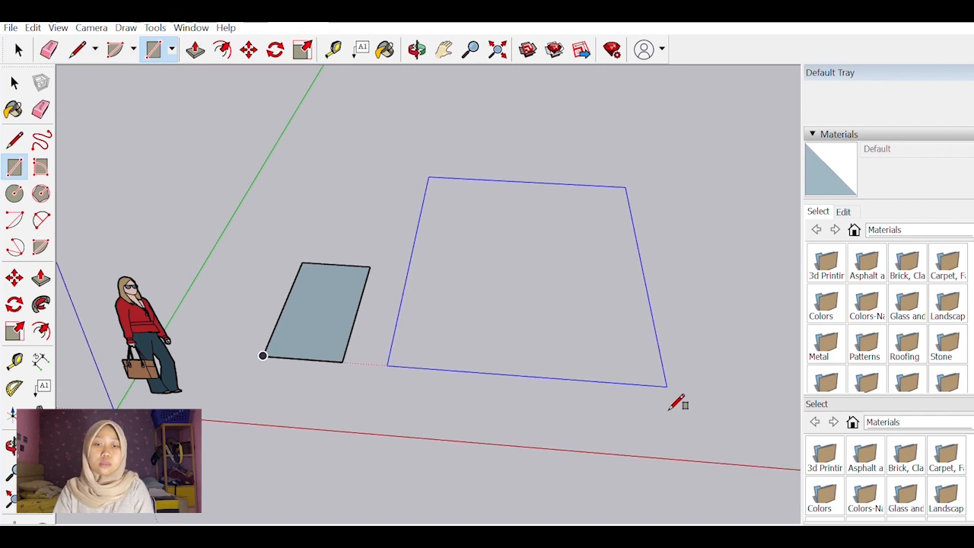
key(Return)
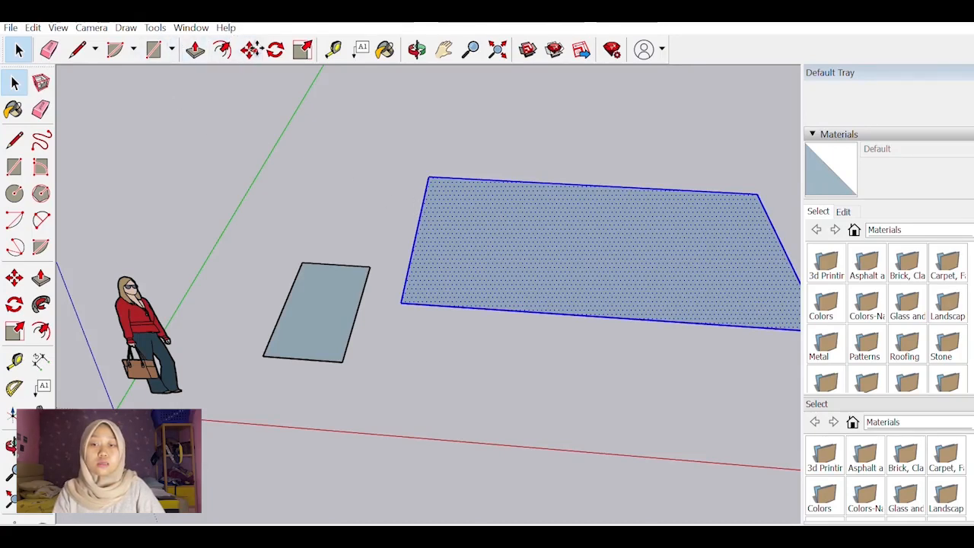
Move the large rectangle by its near corner toward the red axis so it lies alongside the small rectangle, and deselect it.
click(252, 49)
click(402, 303)
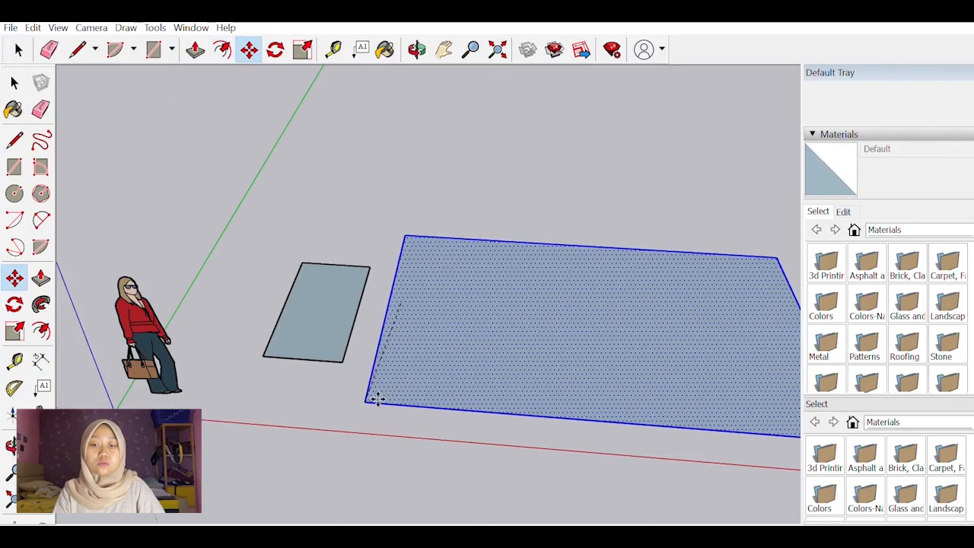
click(378, 398)
click(13, 82)
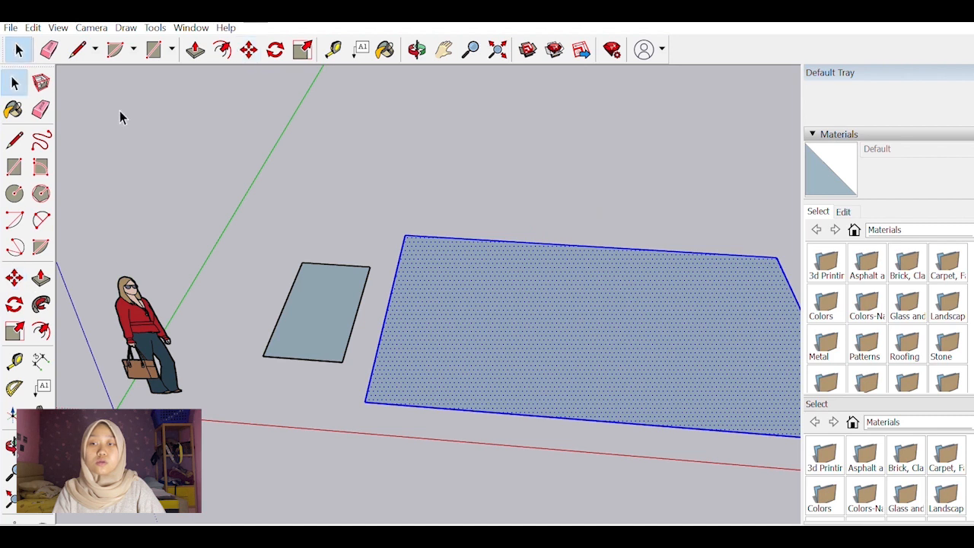
click(259, 141)
Place a guide point on the large rectangle's edge facing the small one, a short distance from its rear corner.
click(333, 49)
scroll(401, 209, up, 2)
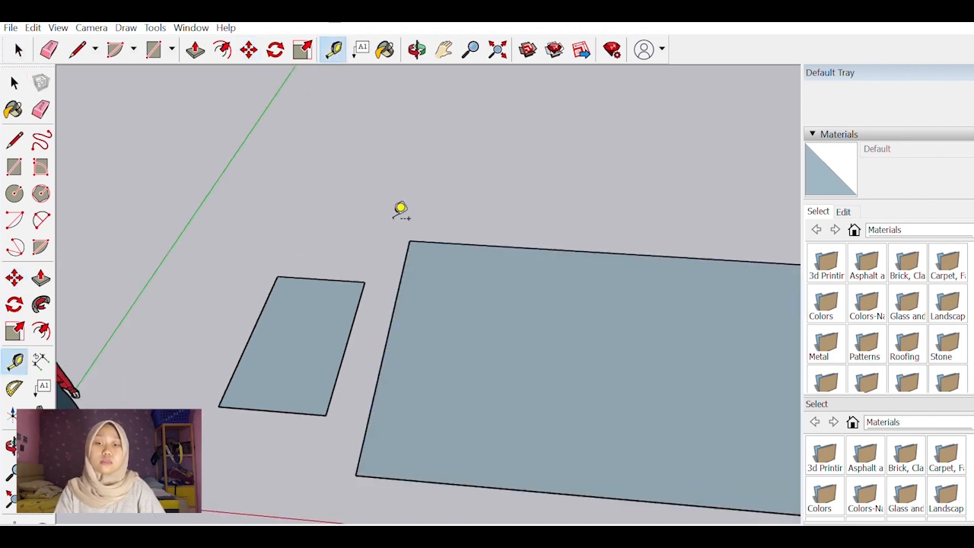
click(409, 240)
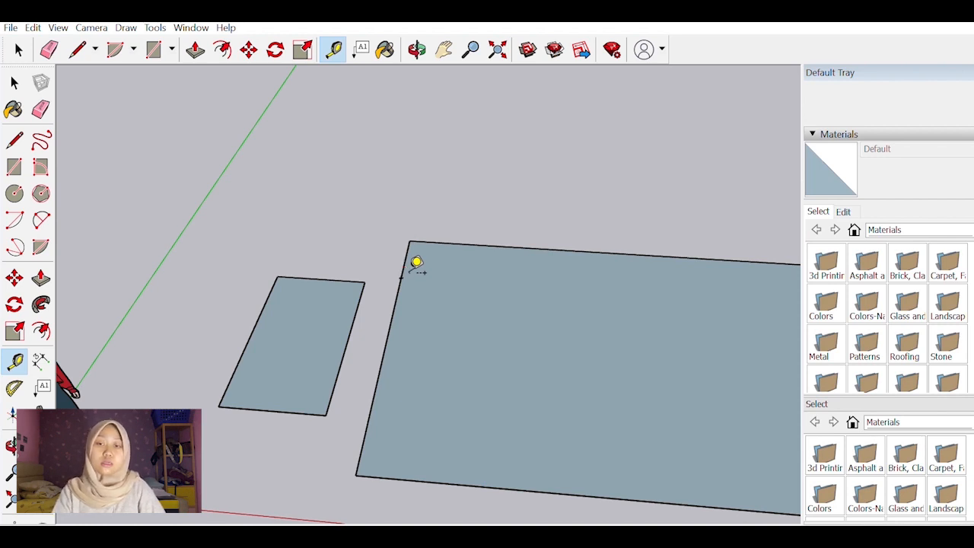
Move the small rectangle so its rear corner snaps to the guide point on the large rectangle's adjacent edge.
click(14, 82)
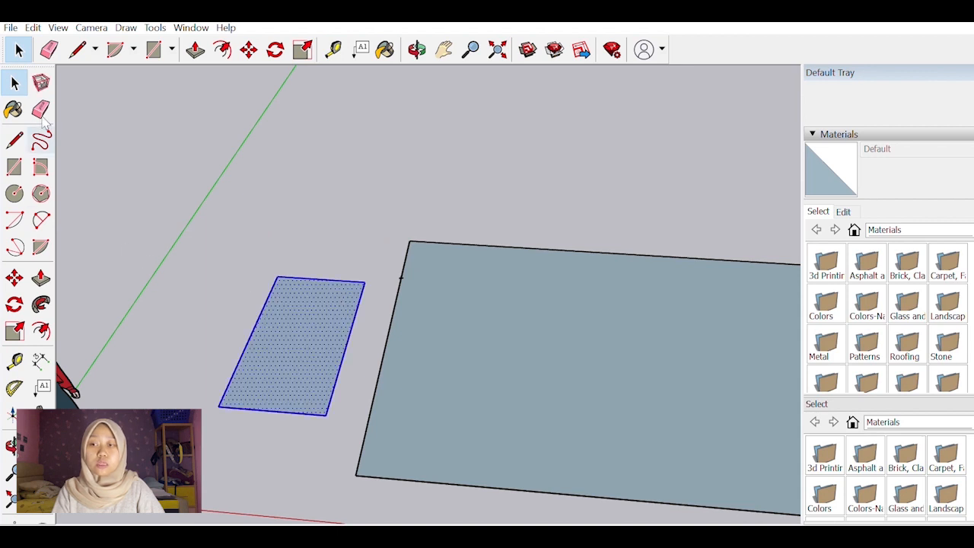
click(248, 49)
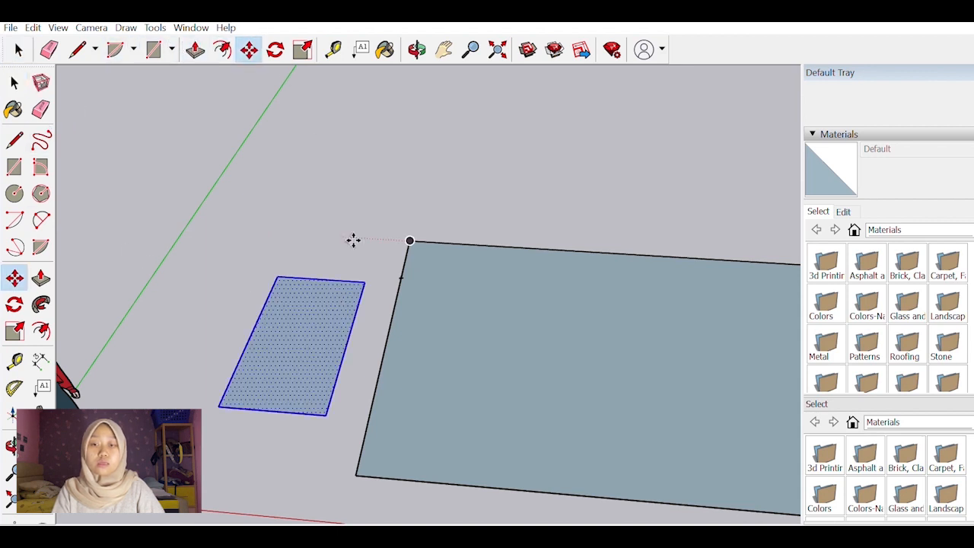
drag(365, 283, 409, 276)
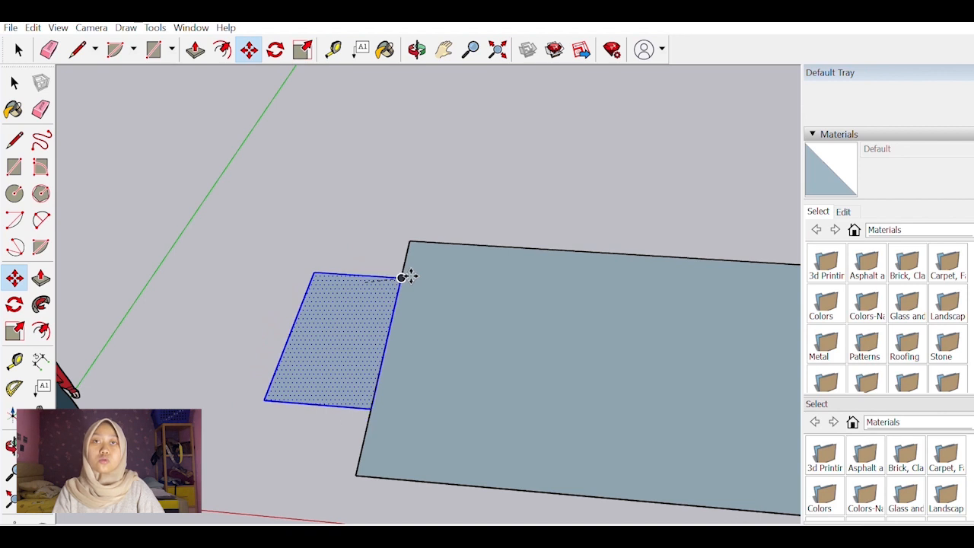
scroll(410, 276, down, 5)
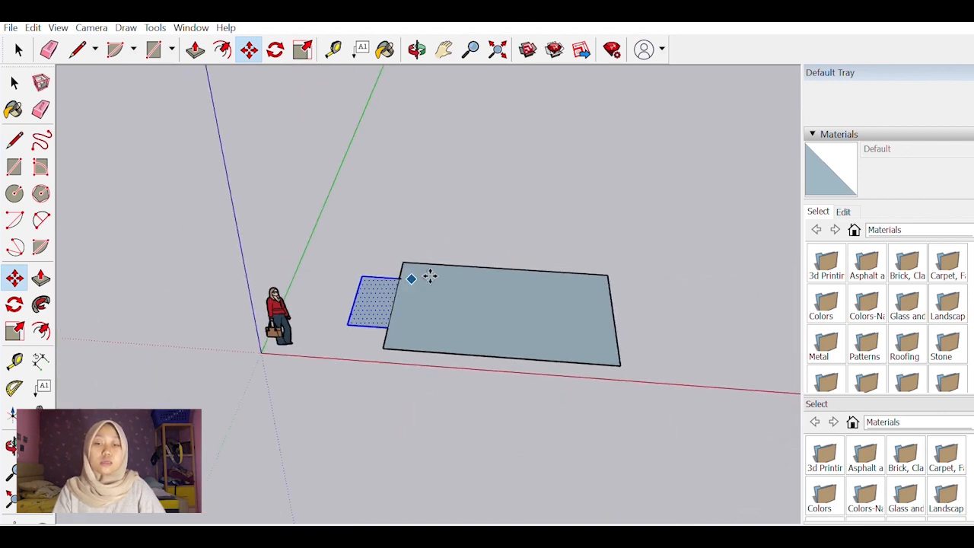
scroll(567, 323, up, 3)
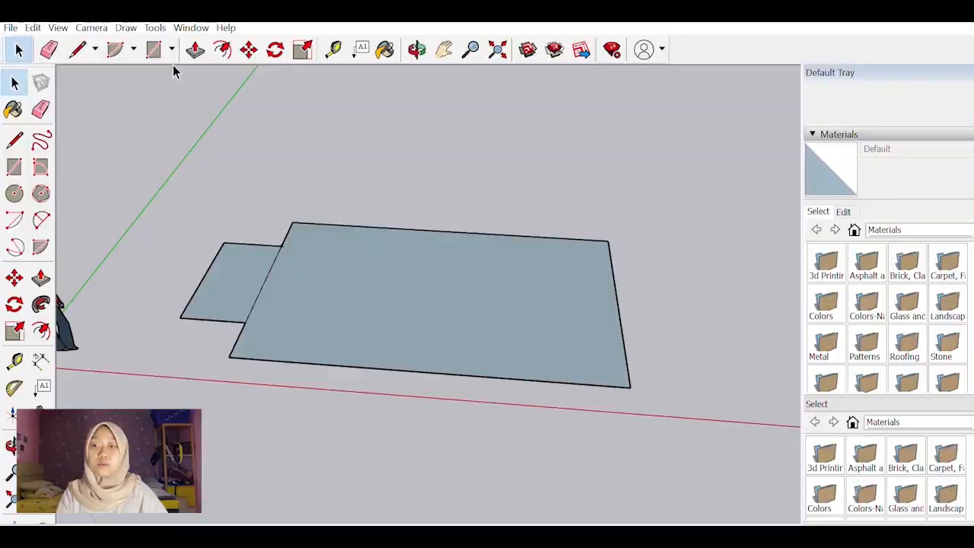
Divide the large rectangle with a crosswise line 3.60 m from its near corner, and split the far section with a lengthwise line near the rear.
click(76, 49)
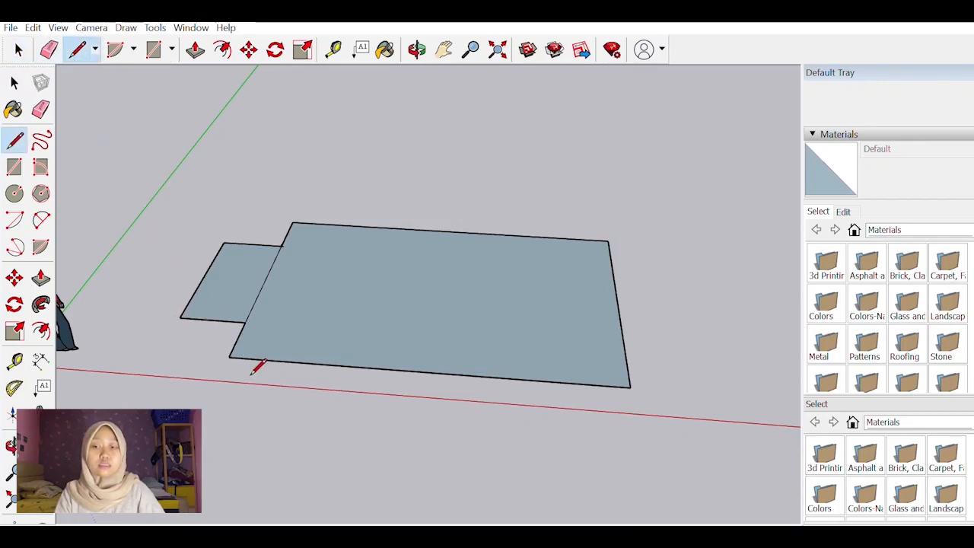
click(229, 357)
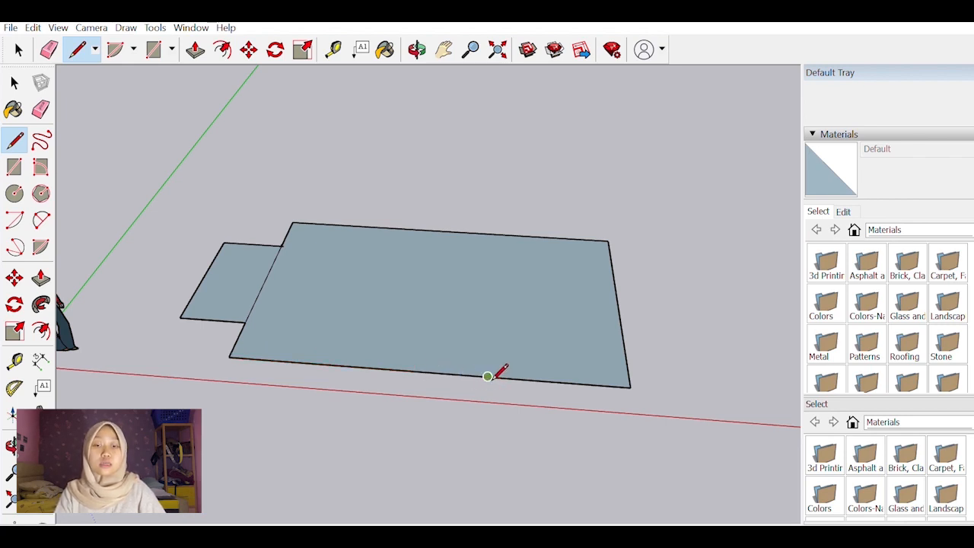
click(497, 235)
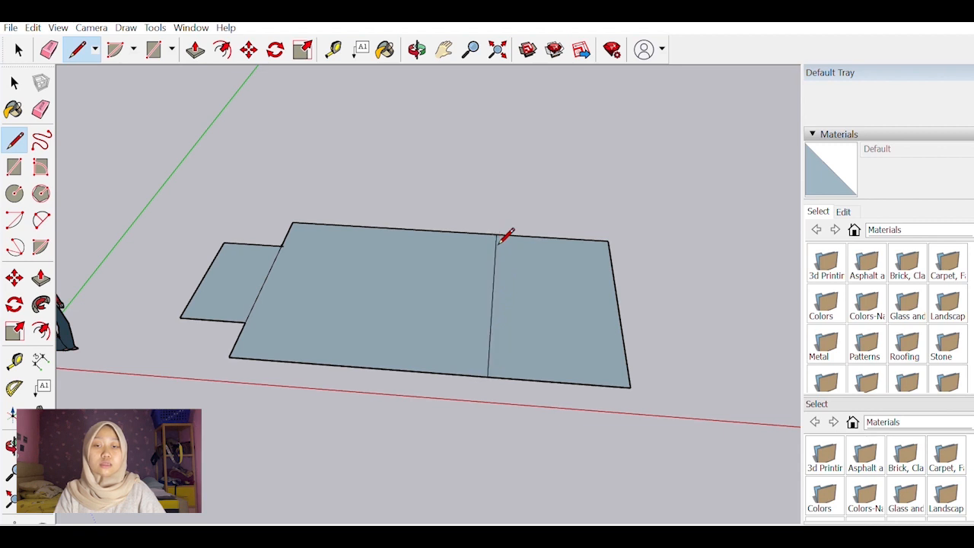
click(613, 275)
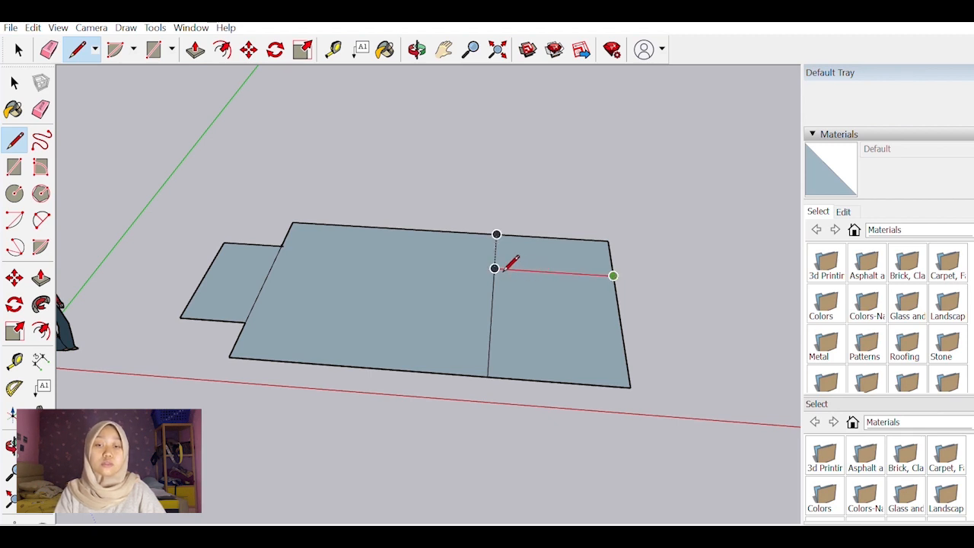
click(495, 269)
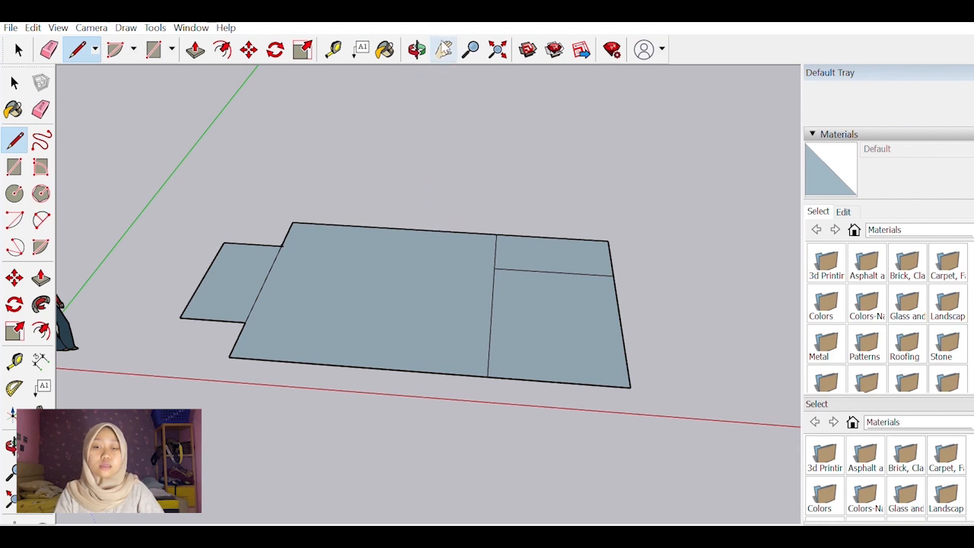
click(444, 49)
mouse_move(358, 337)
mouse_down()
mouse_move(378, 353)
mouse_move(417, 356)
mouse_up()
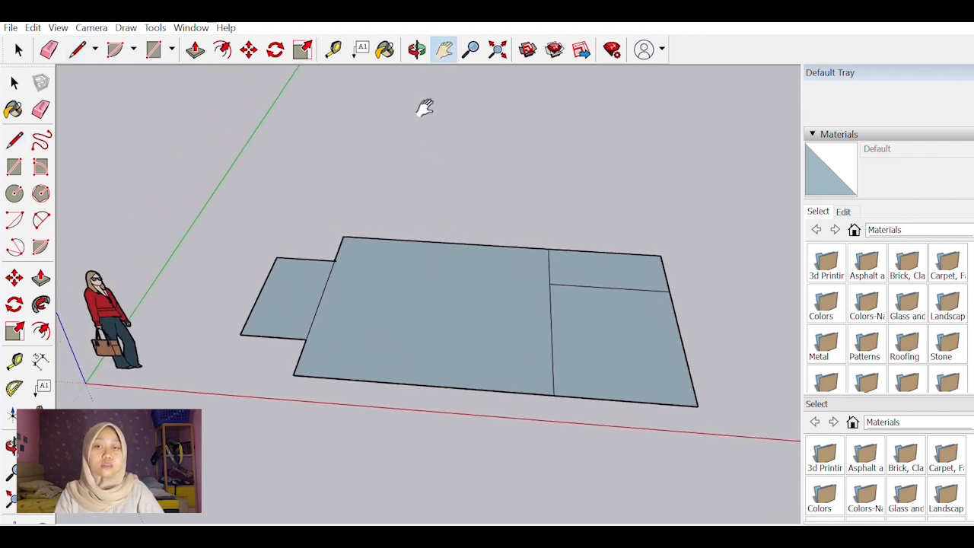
click(419, 47)
drag(375, 291, 404, 328)
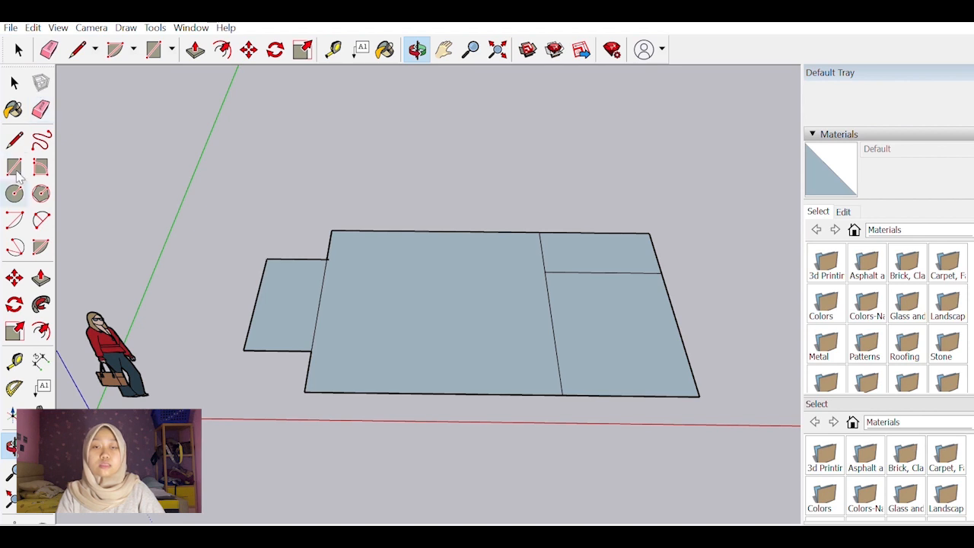
drag(420, 202, 385, 265)
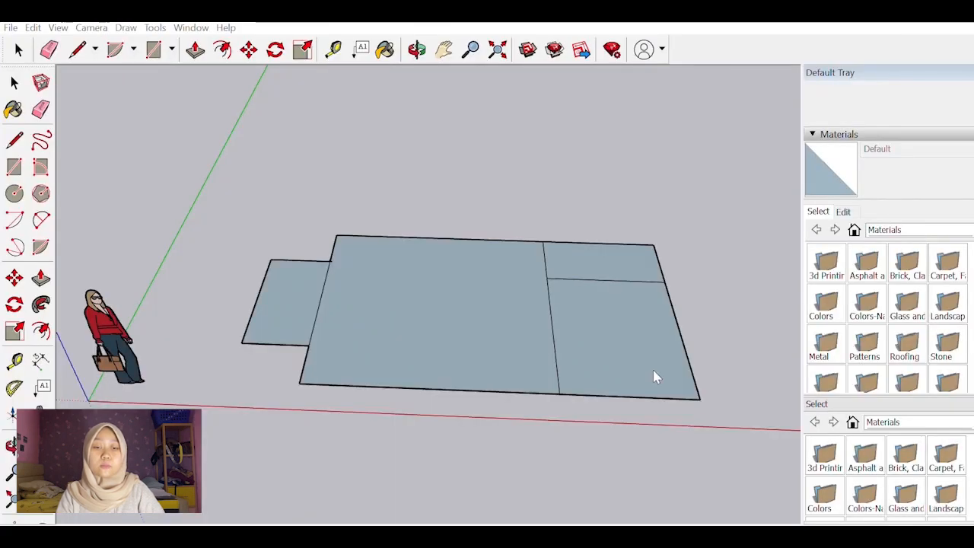
key(o)
drag(311, 383, 320, 363)
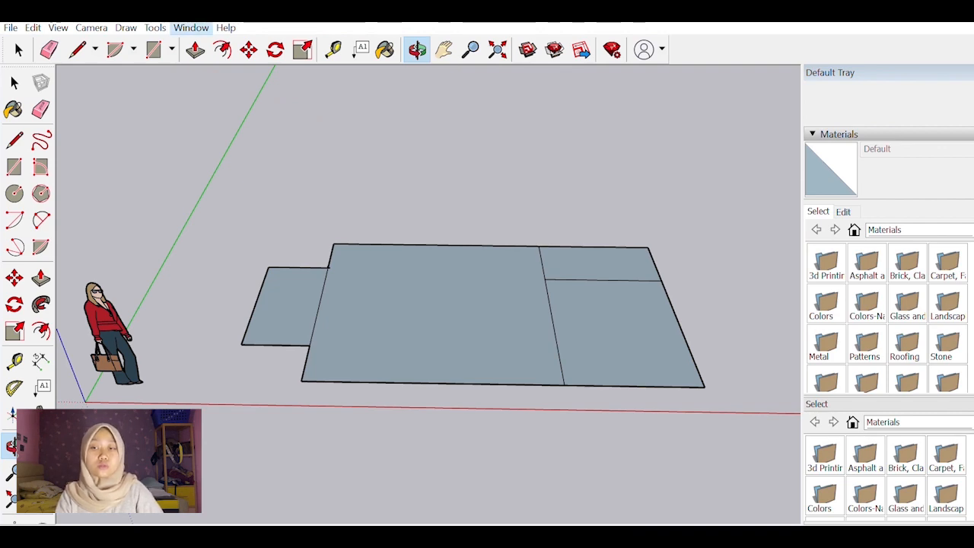
Open the Model Info settings.
click(191, 28)
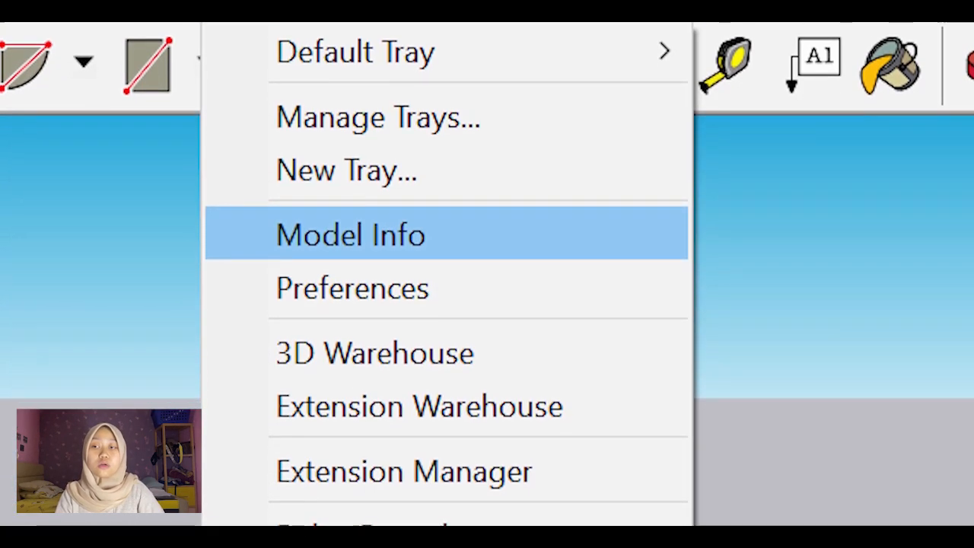
click(351, 263)
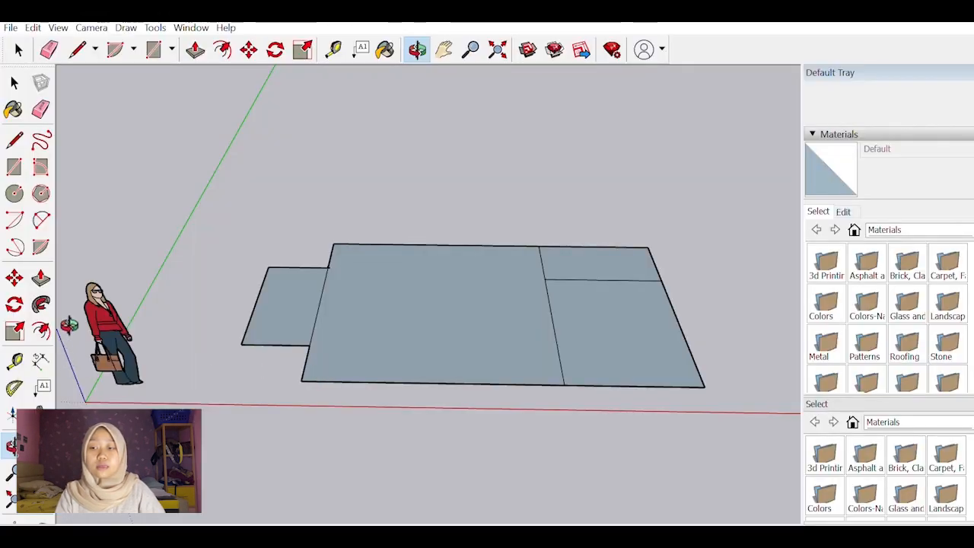
Dimension the large room's front edge from its outer corner to the crosswise dividing line, placing the dimension outside the plan.
click(41, 360)
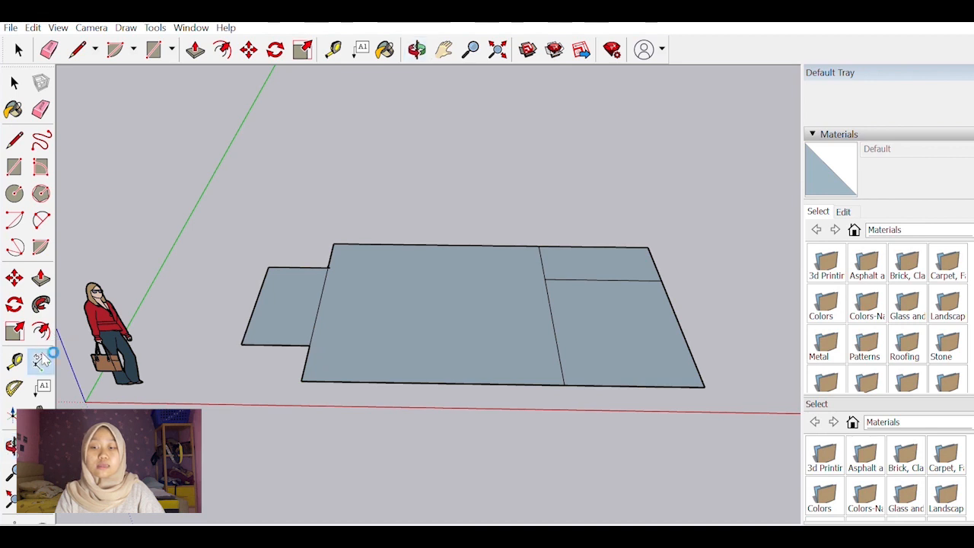
click(301, 380)
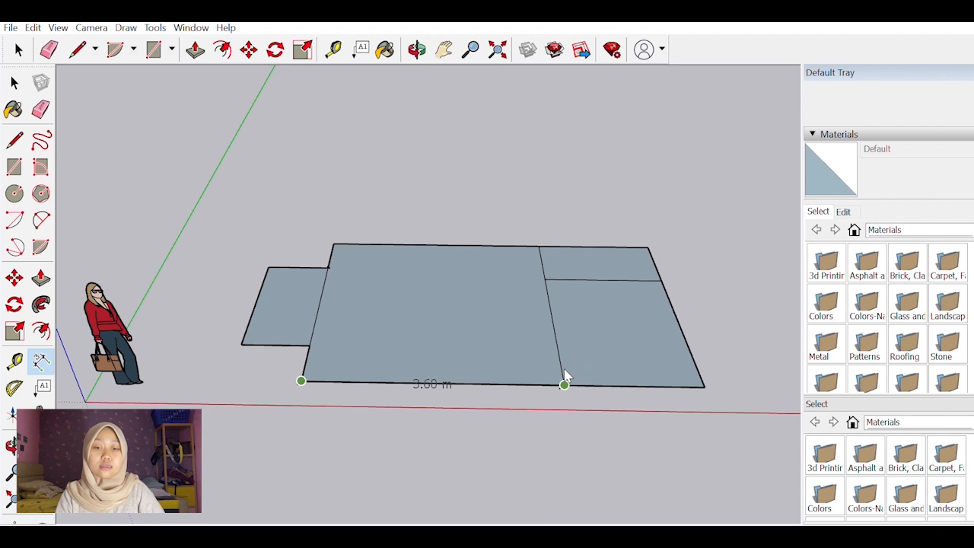
click(564, 384)
click(571, 392)
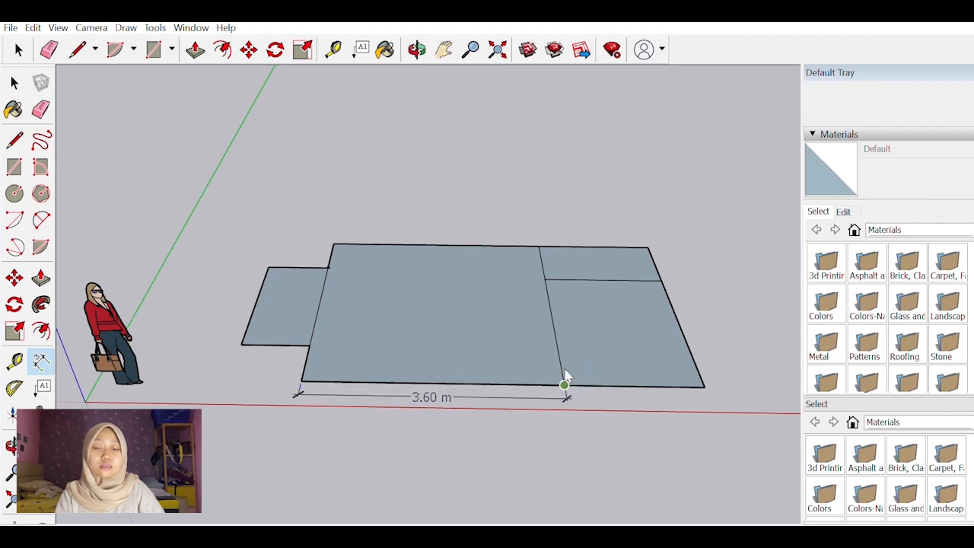
Dimension the far section's front edge from the crosswise dividing line to the outer corner, in line with the existing front dimension.
click(705, 386)
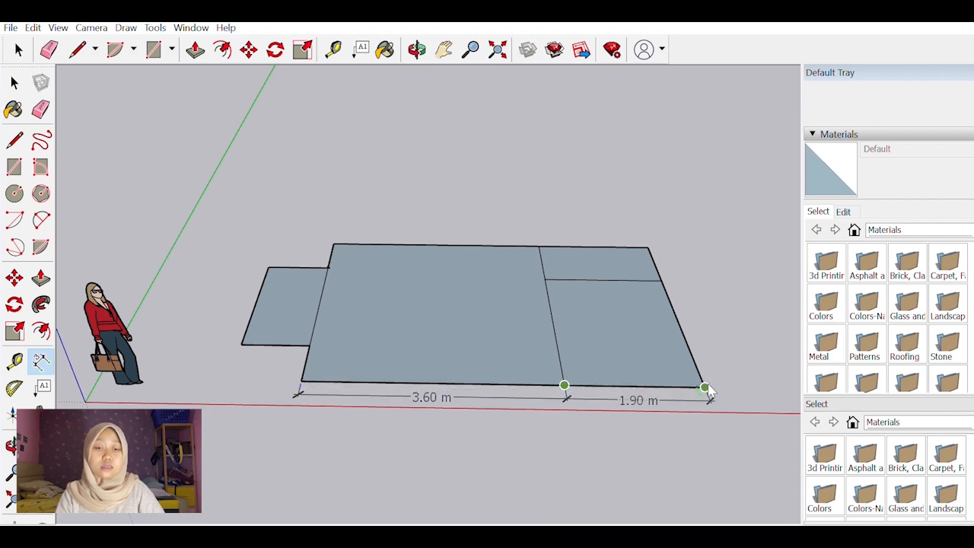
click(709, 393)
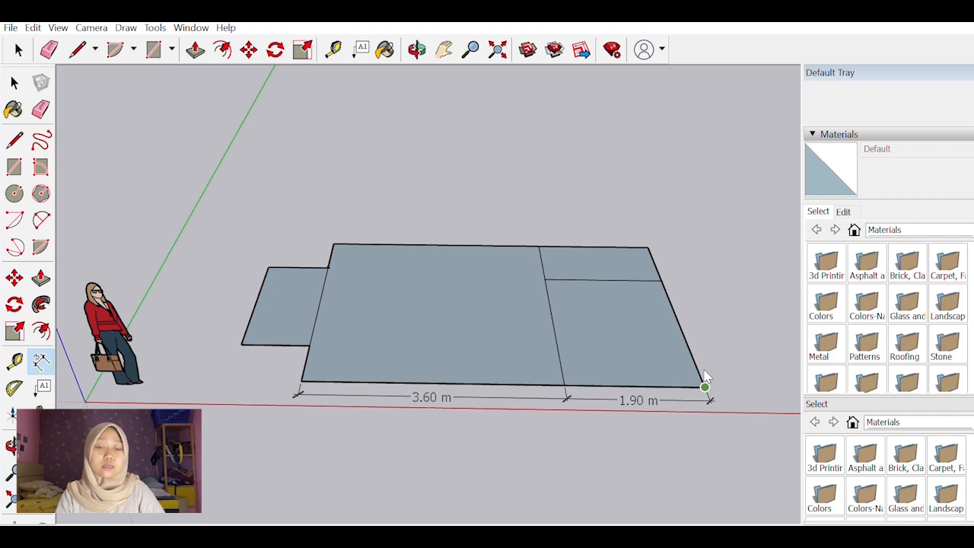
click(661, 279)
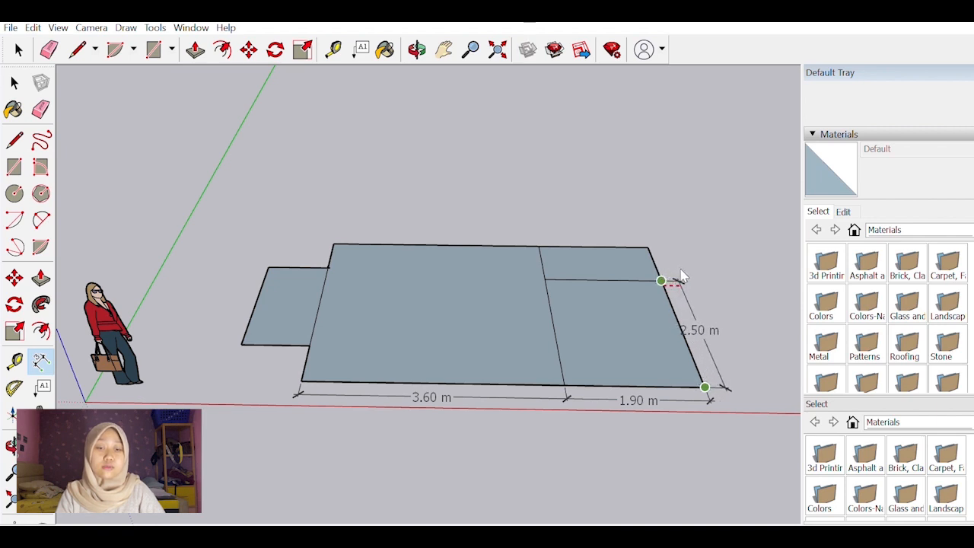
click(682, 276)
click(661, 280)
click(649, 247)
key(ctrl+z)
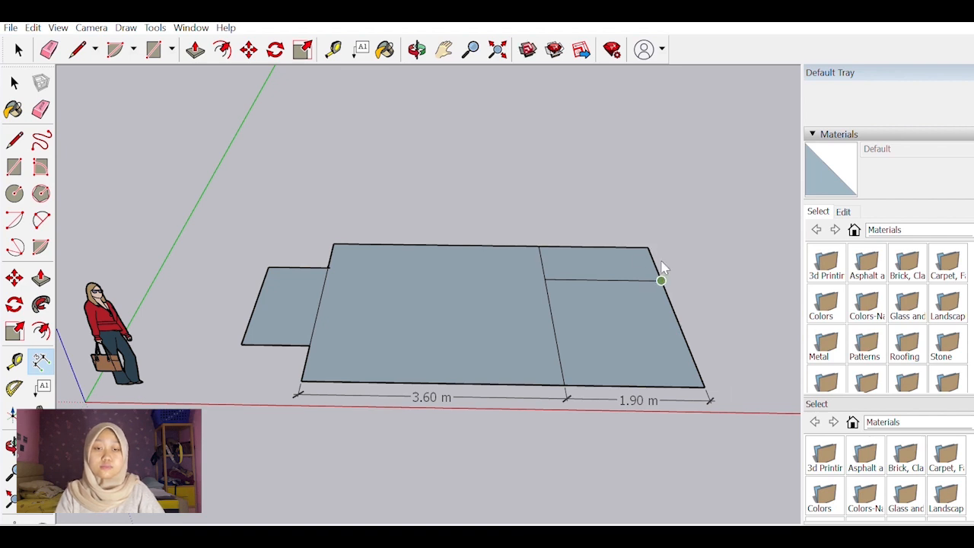
Dimension both segments of the far section's outer edge, split at the lengthwise dividing line, placing the dimensions outside the plan.
click(705, 374)
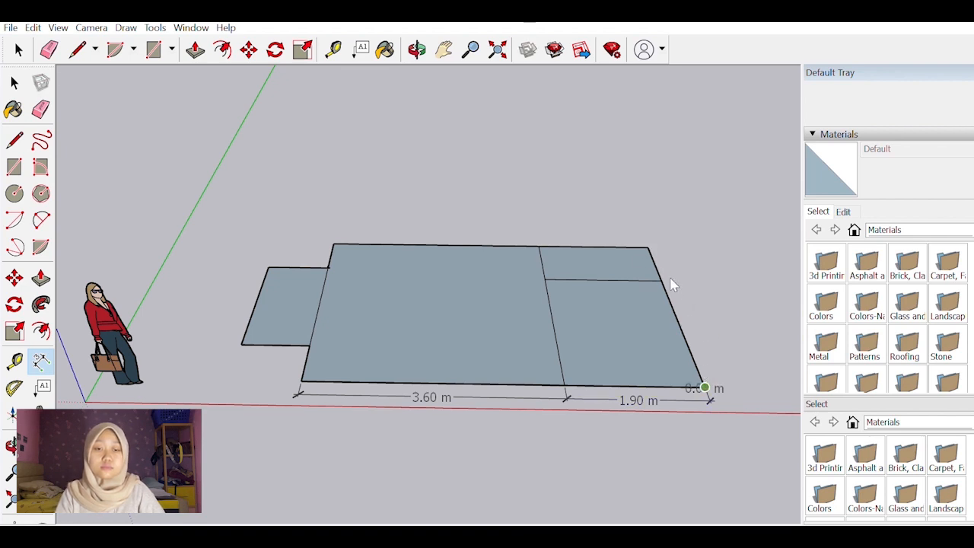
click(662, 280)
click(690, 277)
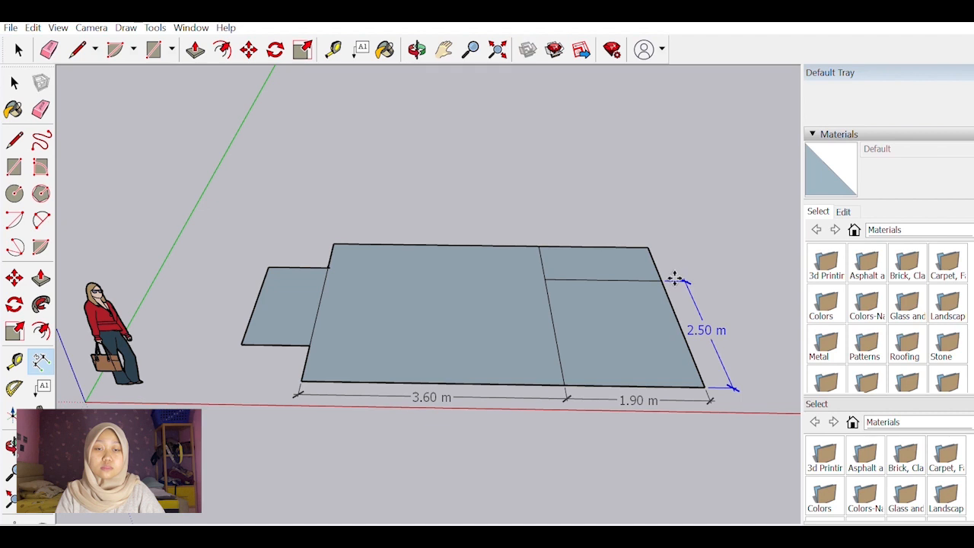
click(668, 252)
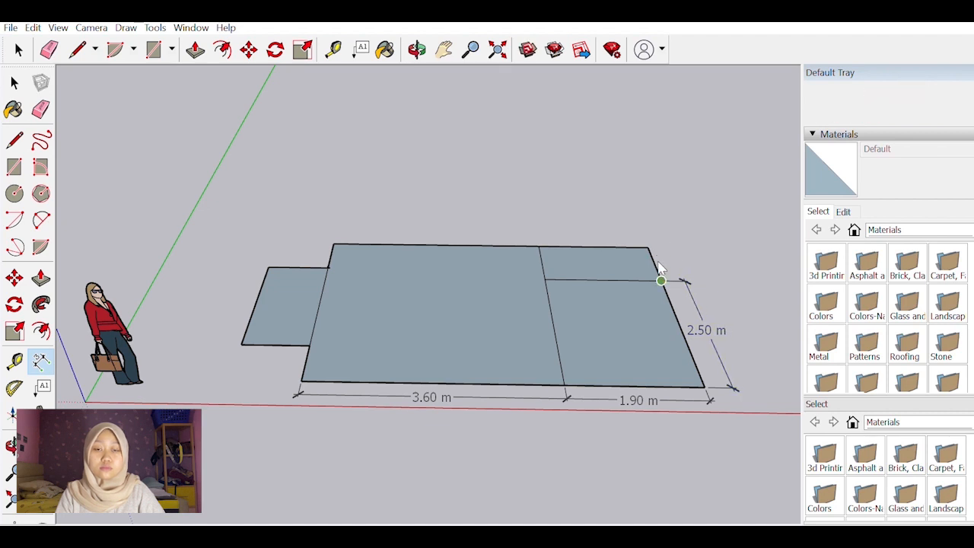
click(661, 279)
click(647, 247)
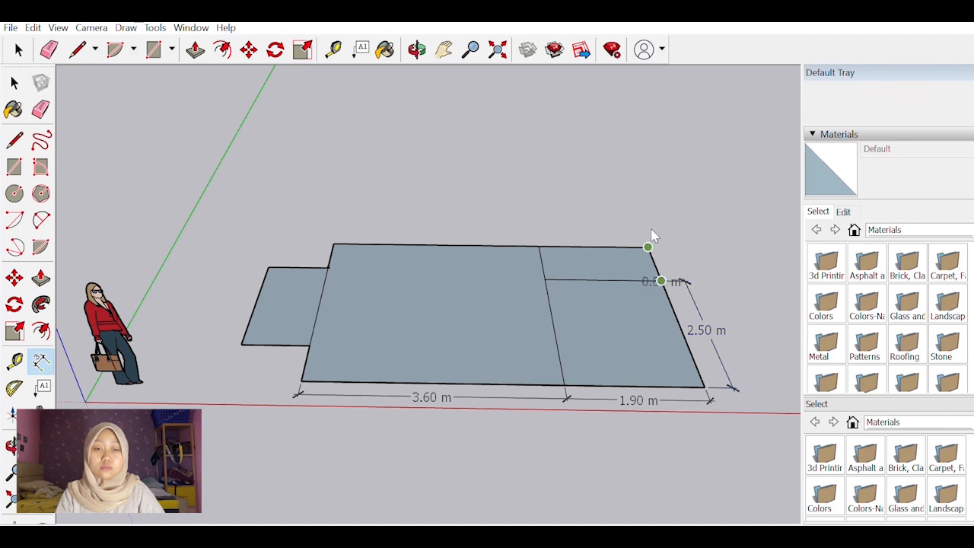
click(672, 236)
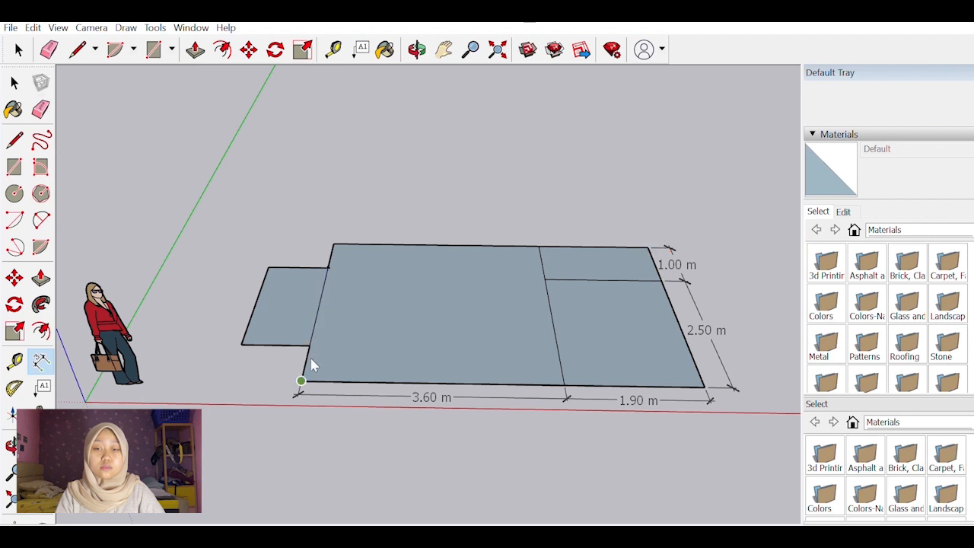
Dimension the front setback between the large and small rectangles, and the small rectangle's outer edge, placing both outside the plan.
click(302, 381)
click(242, 344)
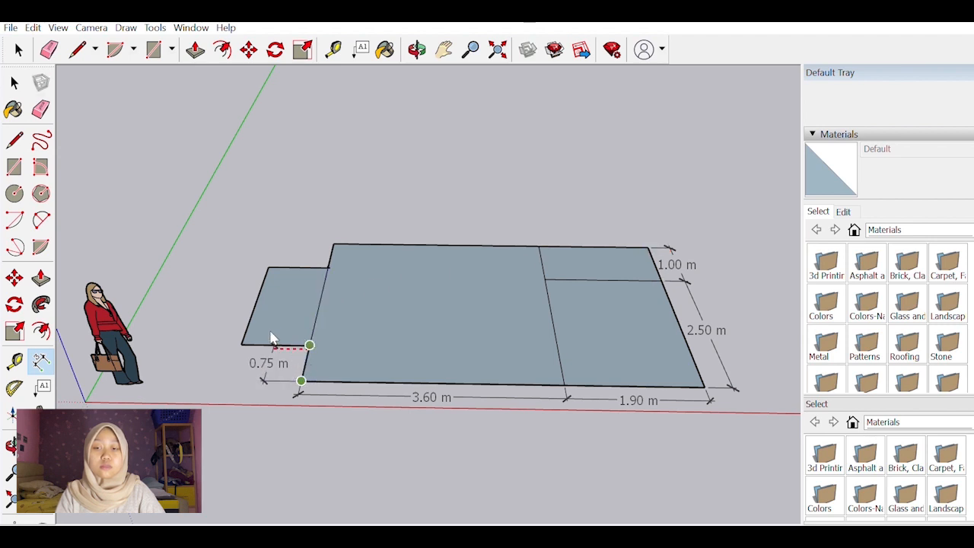
click(218, 335)
click(268, 267)
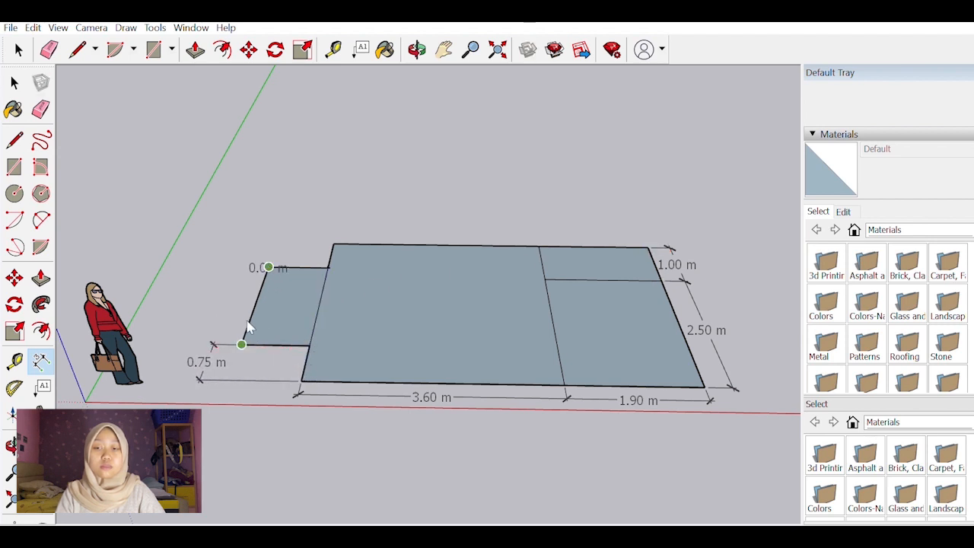
click(242, 345)
click(217, 339)
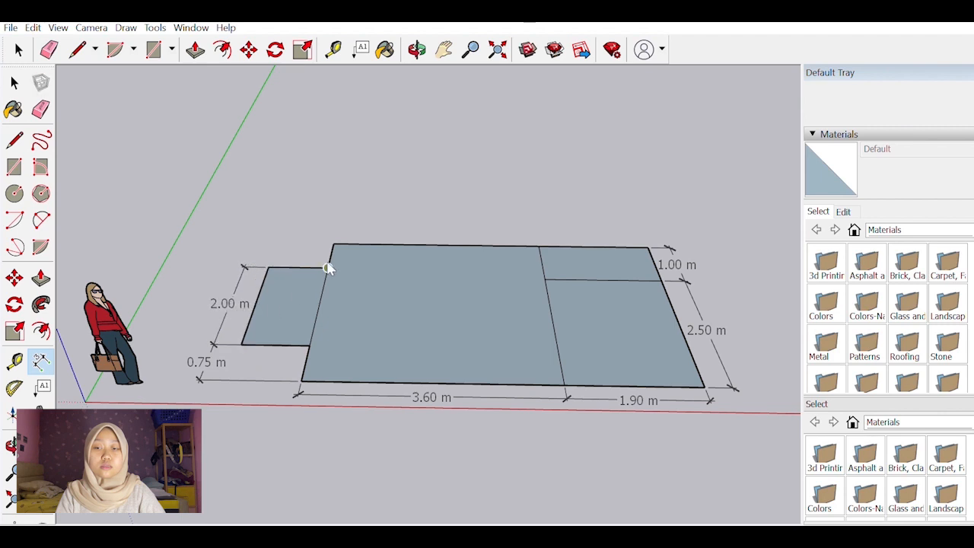
Dimension the rear setback from the small rectangle's inner rear corner to the large rectangle's rear corner, placing it outside the plan.
click(327, 267)
click(332, 242)
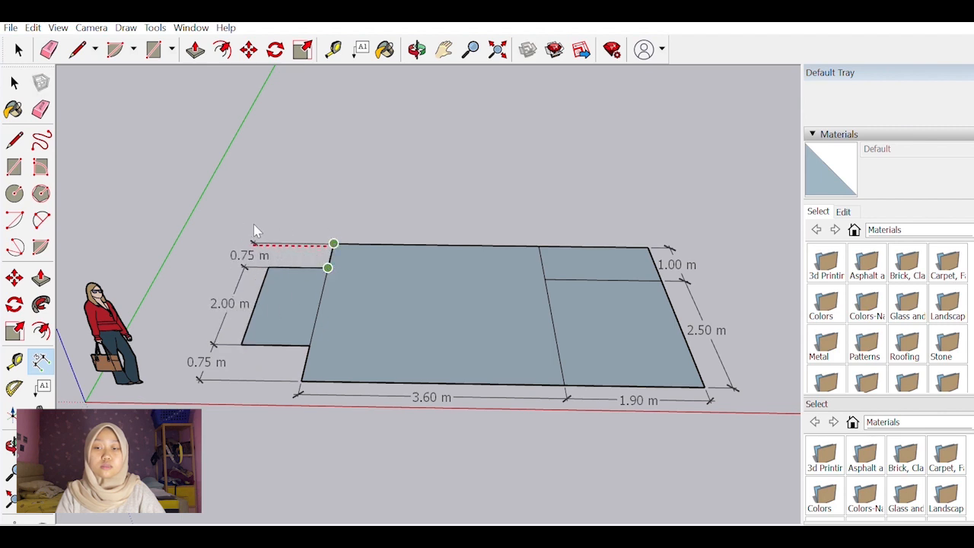
click(254, 224)
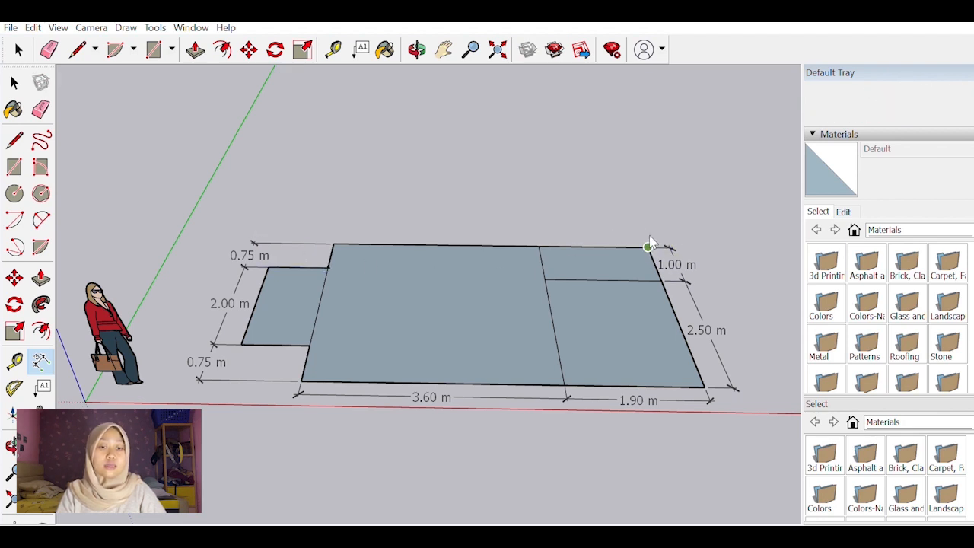
Try an overall dimension along the far section's full outer edge, then undo it and leave the Dimension tool.
click(703, 385)
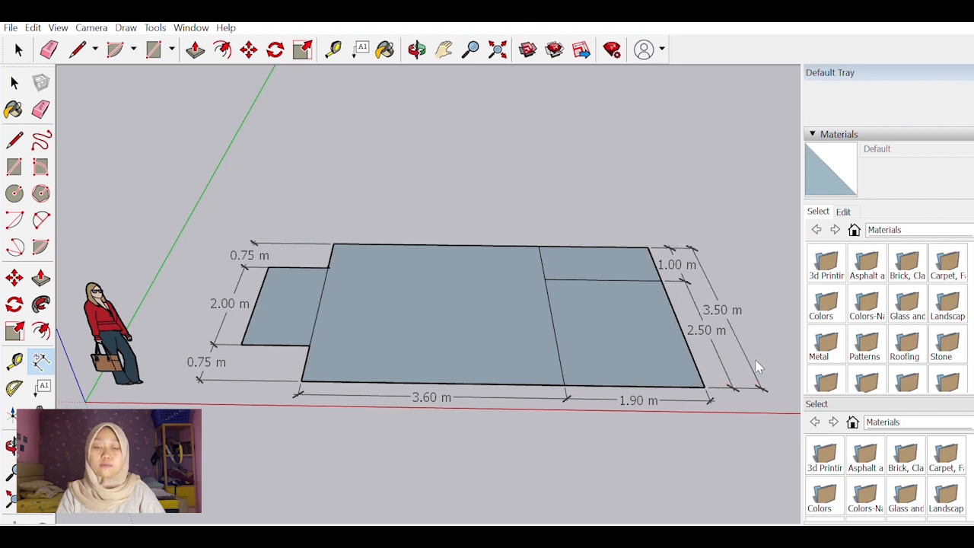
key(ctrl+z)
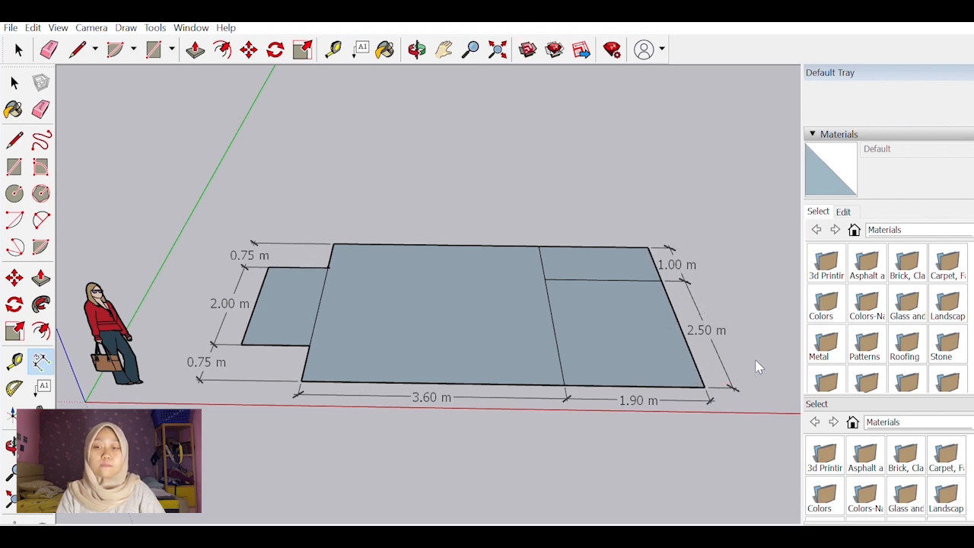
click(14, 82)
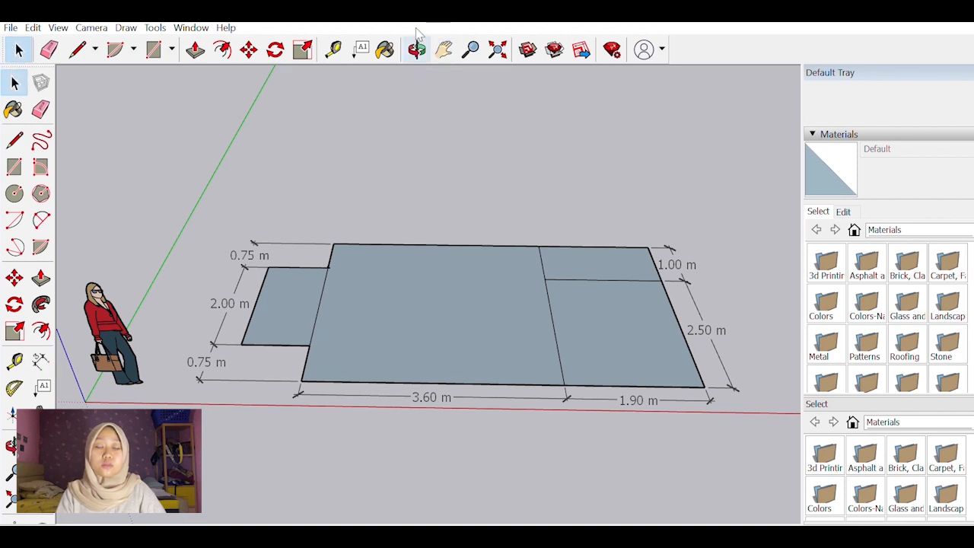
Examine the dimensioned floor plan from several angles, finishing with a close view from nearly overhead.
click(416, 50)
drag(474, 282, 471, 325)
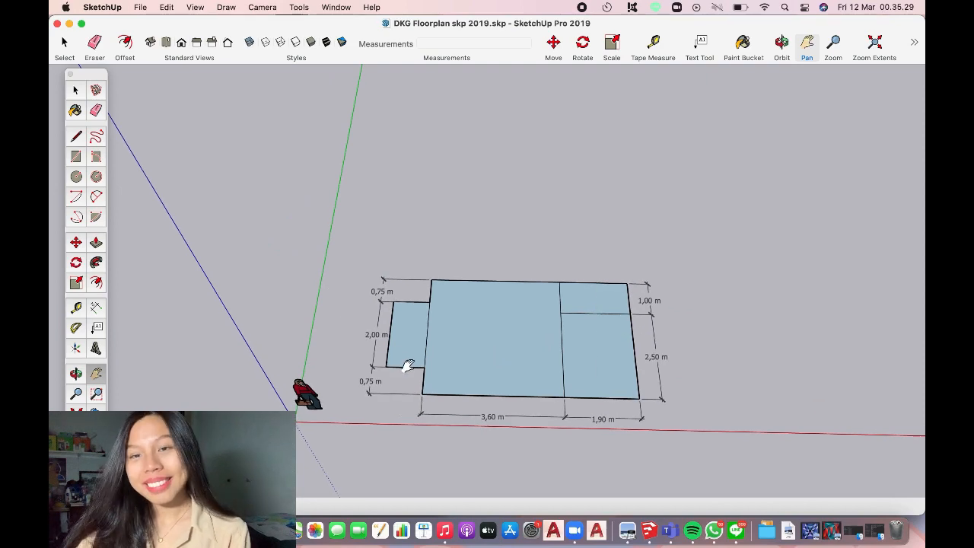
key(o)
drag(408, 365, 330, 363)
scroll(331, 363, up, 5)
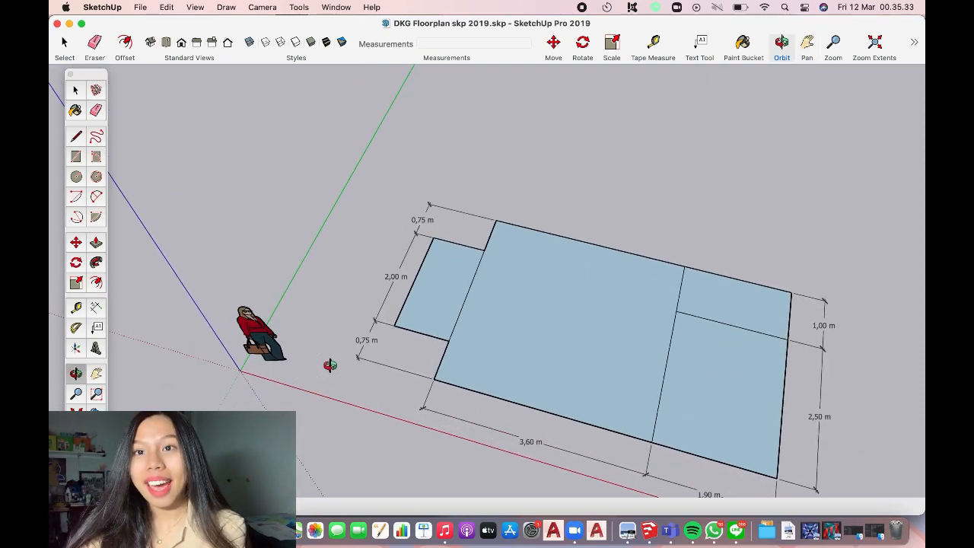
key(h)
drag(414, 388, 349, 351)
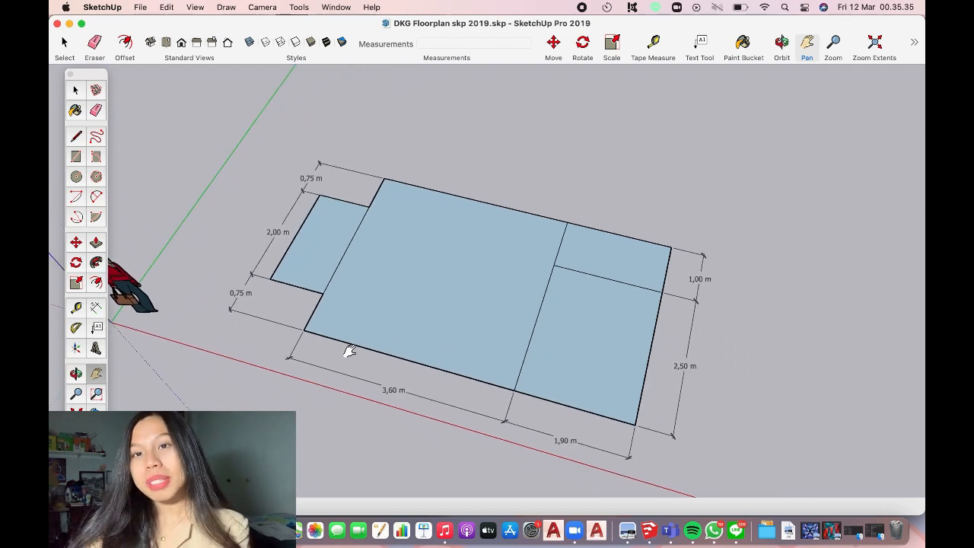
scroll(349, 350, up, 1)
scroll(349, 351, up, 1)
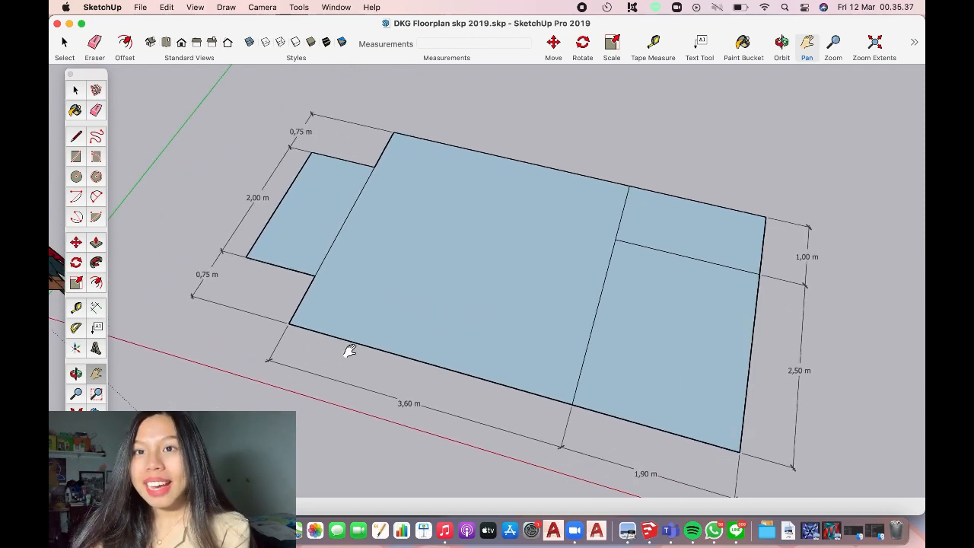
key(o)
drag(349, 349, 434, 396)
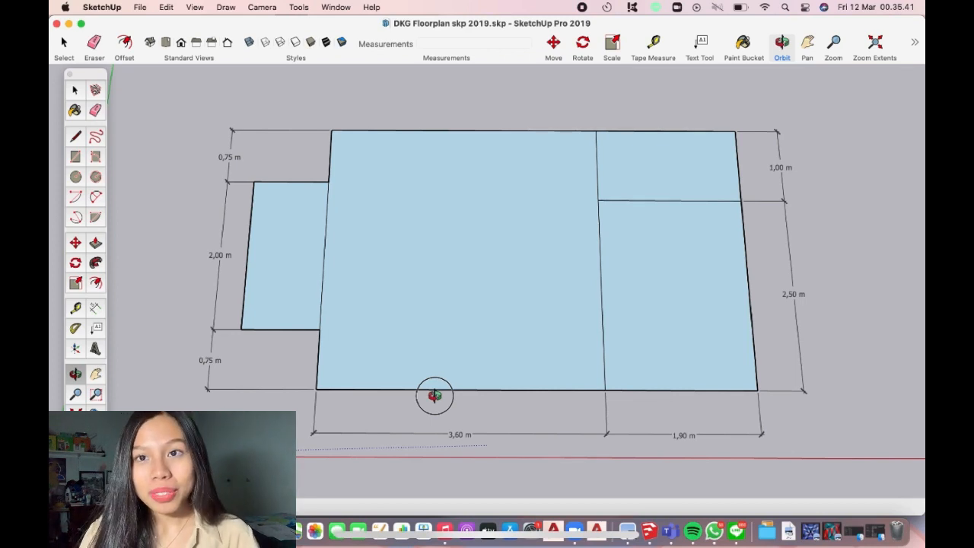
drag(434, 396, 435, 404)
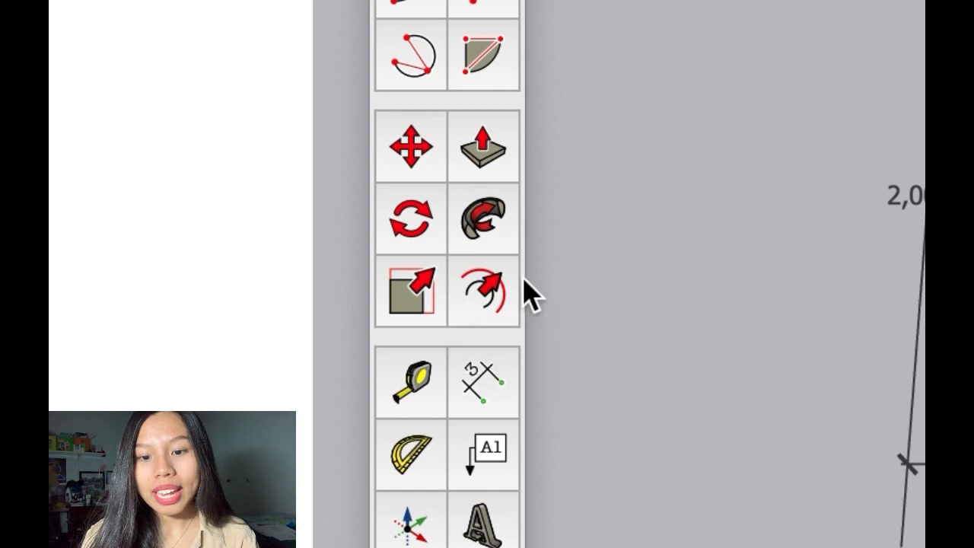
Try a freehand inward offset of the small rectangle's outline, then undo it.
click(479, 293)
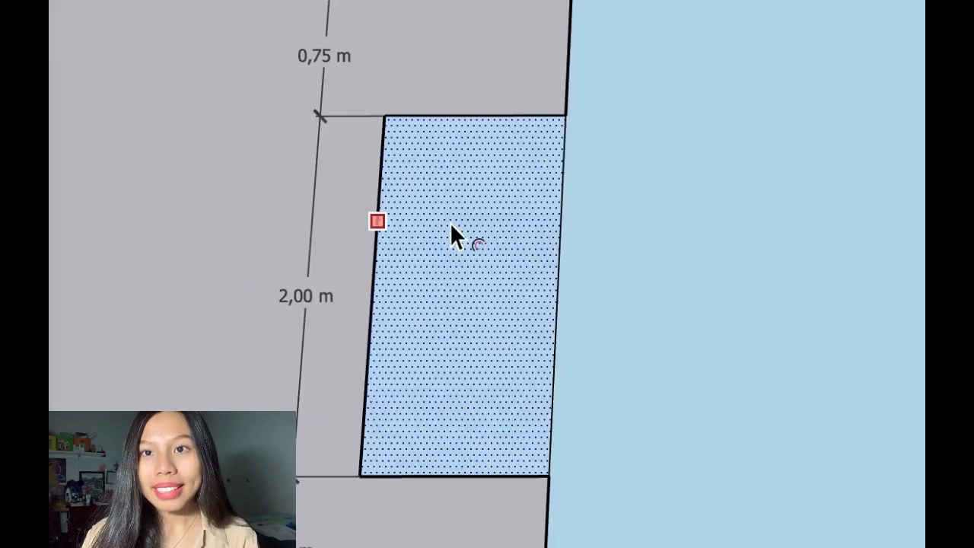
click(451, 225)
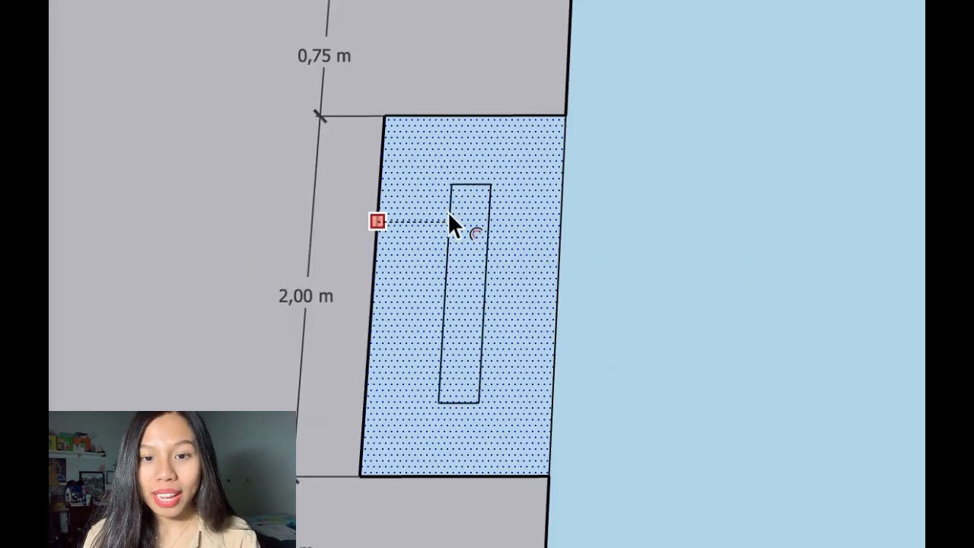
click(407, 144)
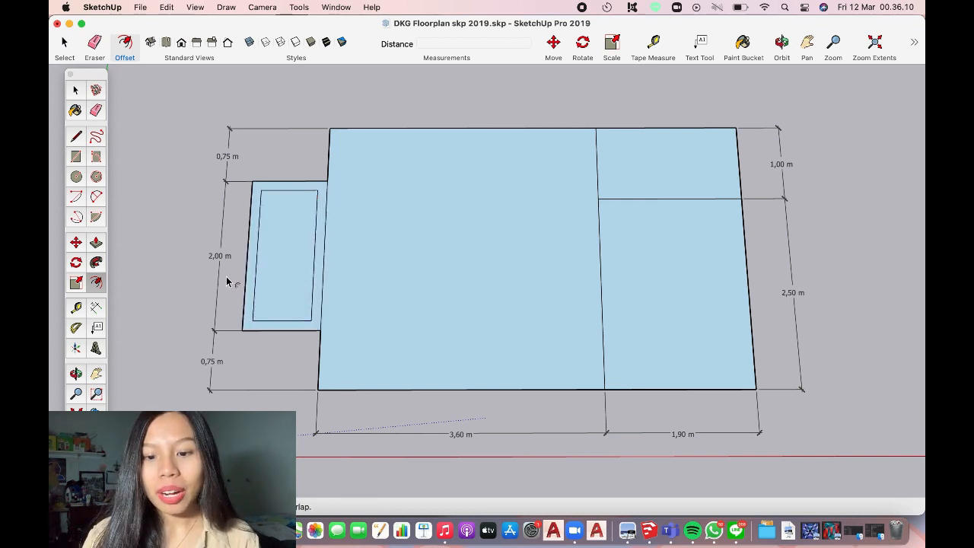
key(super+z)
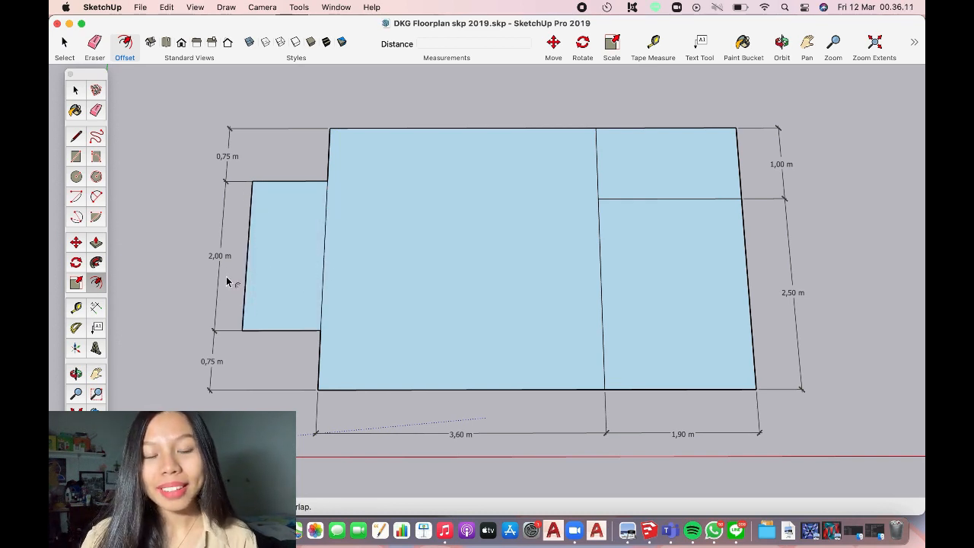
Offset the small rectangle's outline inward by 0,15 m to mark its wall thickness.
click(278, 233)
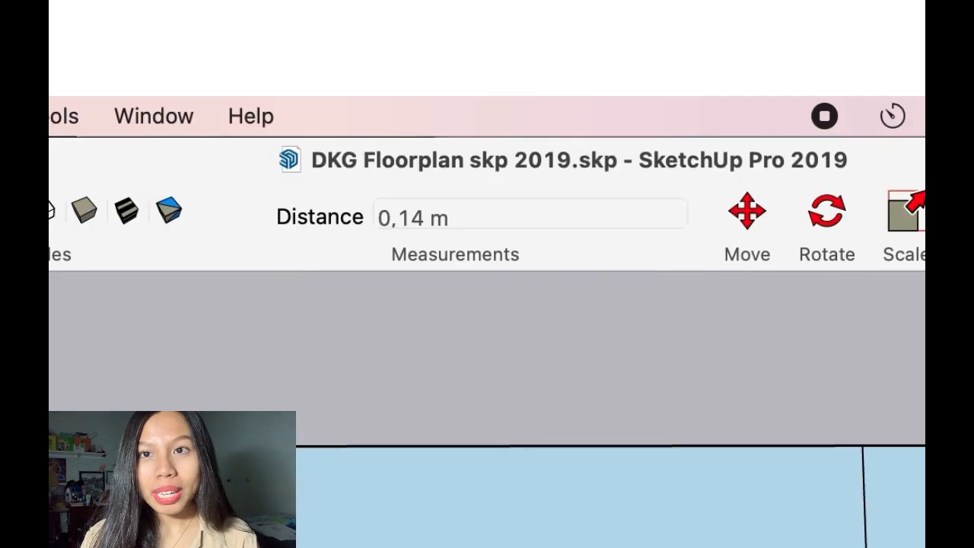
text(0,)
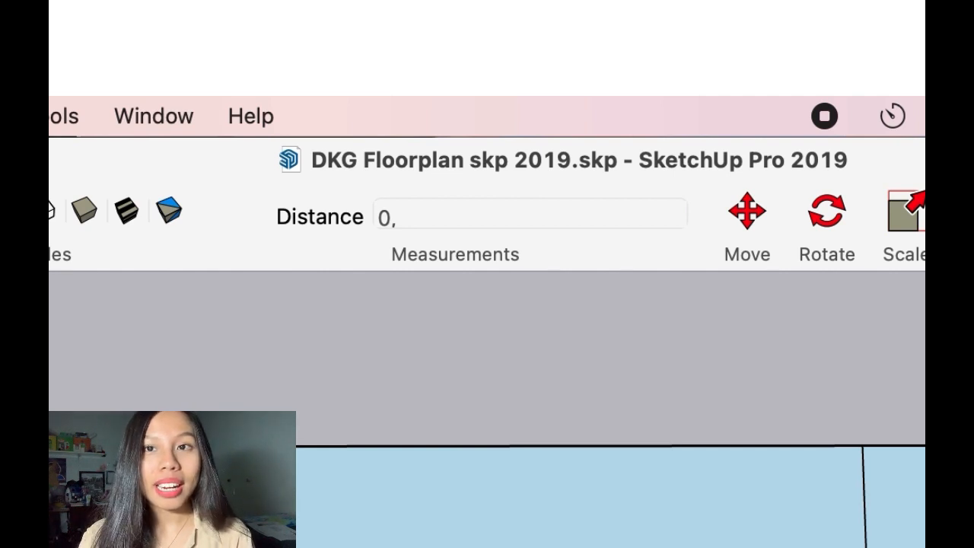
text(1)
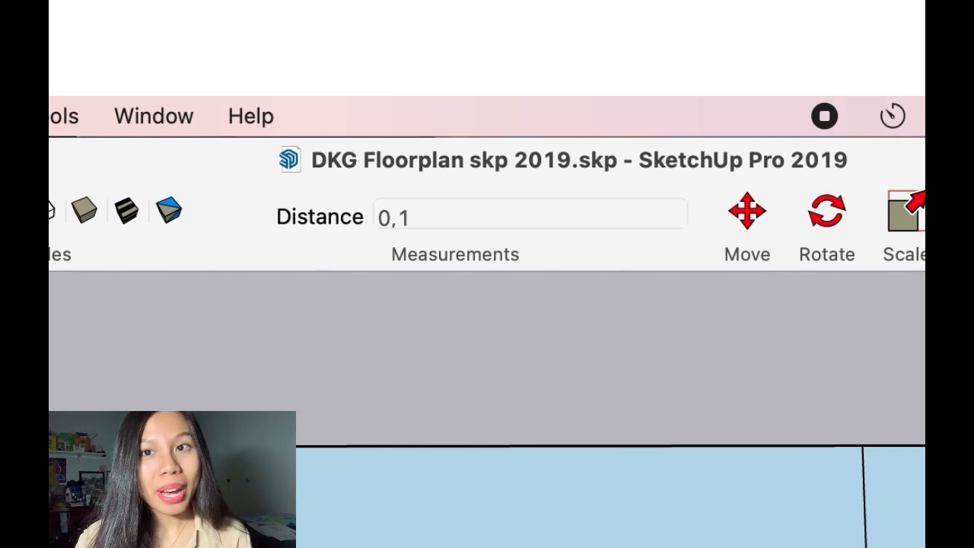
text(5)
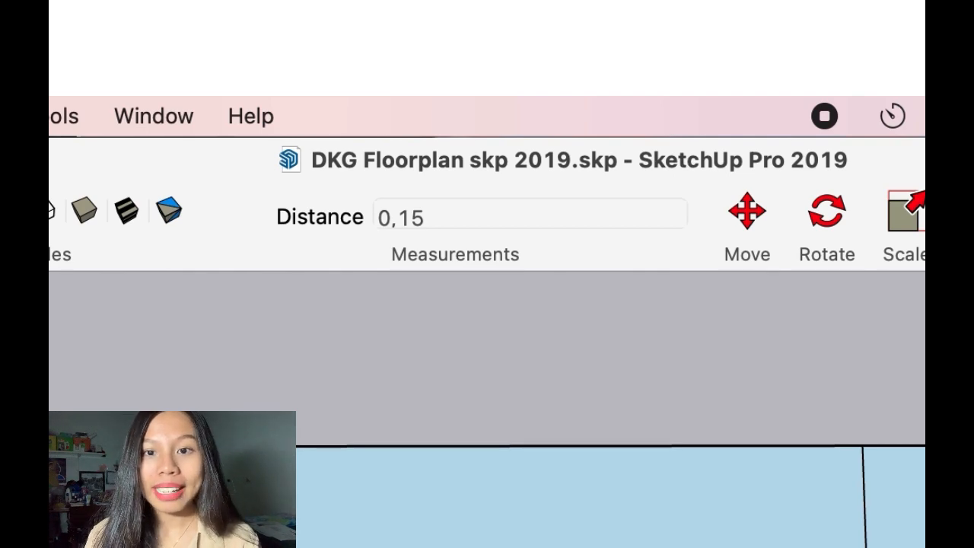
key(Return)
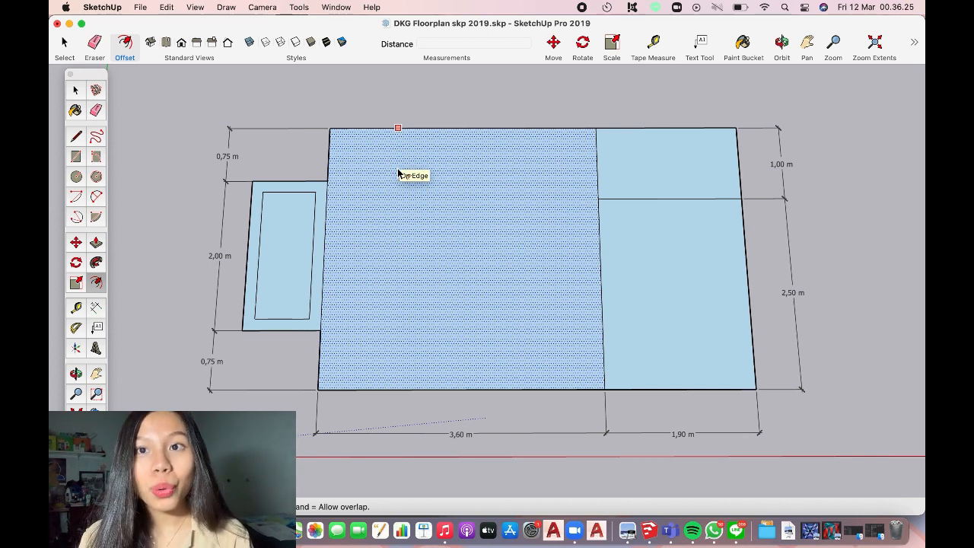
Offset the large central room's outline inward by 0.15 m to mark its wall thickness.
key(space)
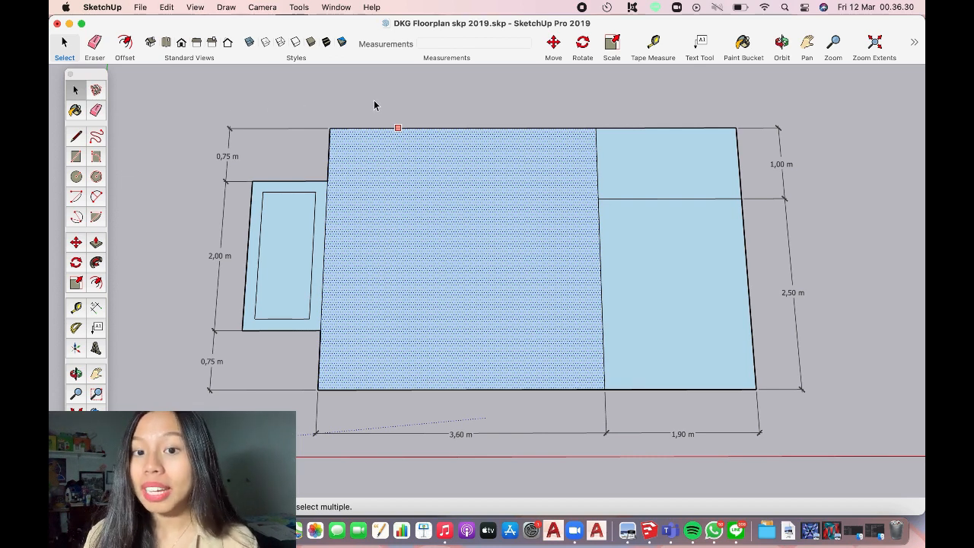
key(f)
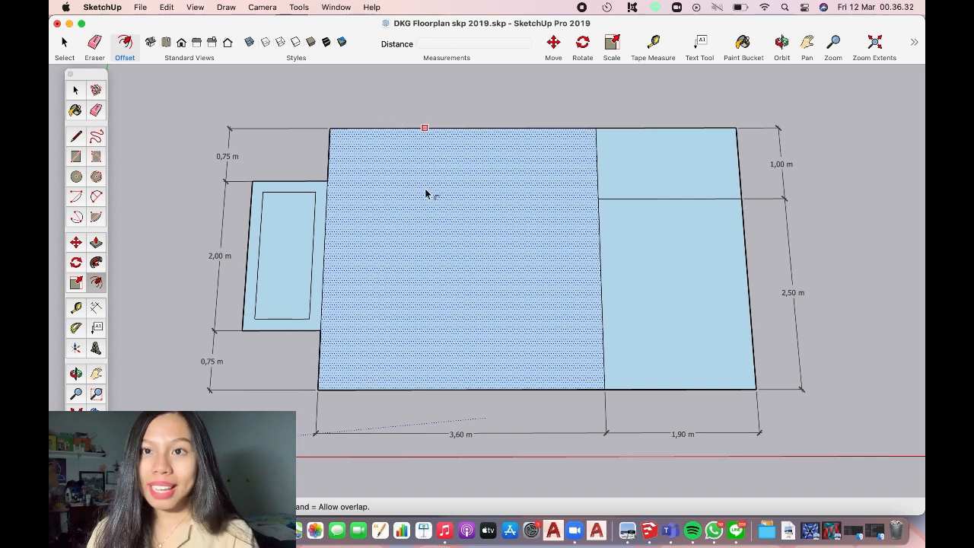
click(448, 254)
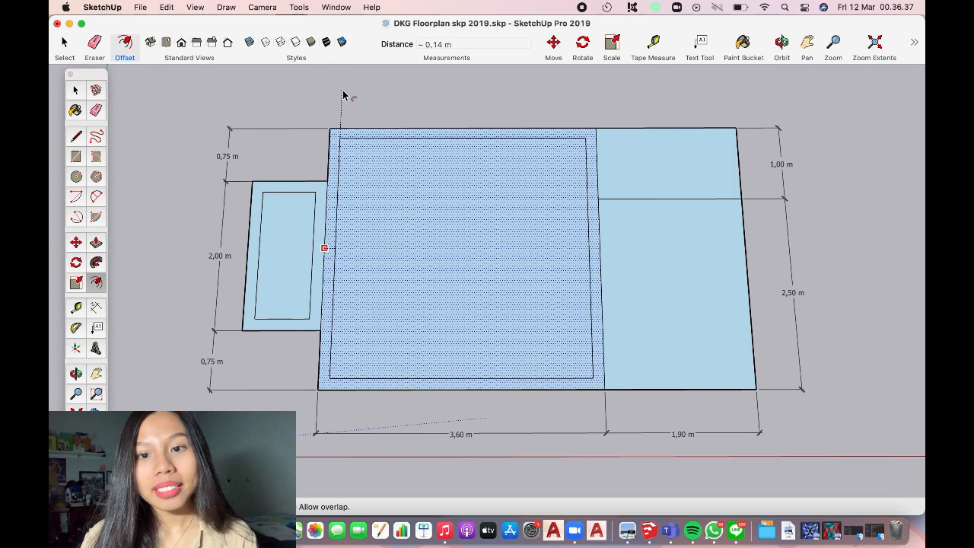
text(0)
text(,)
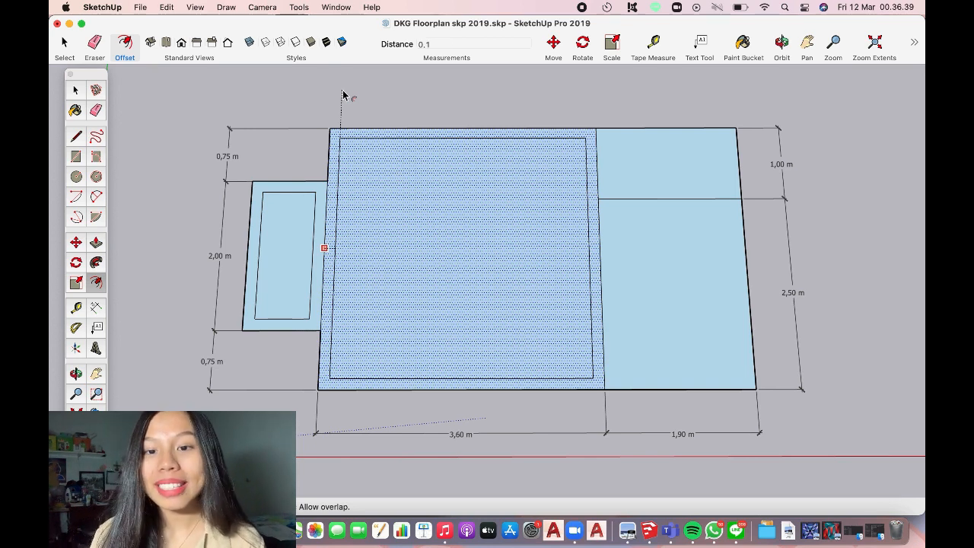
text(15)
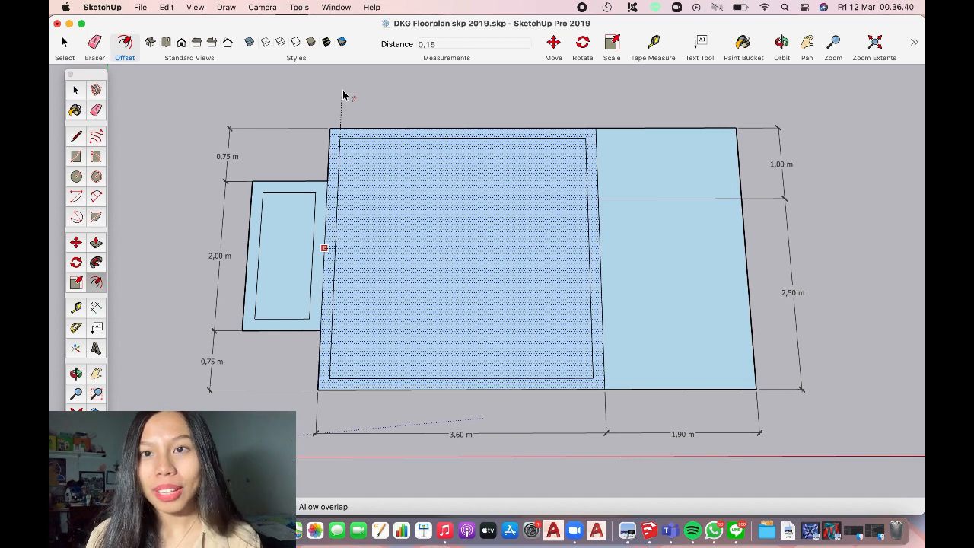
key(Return)
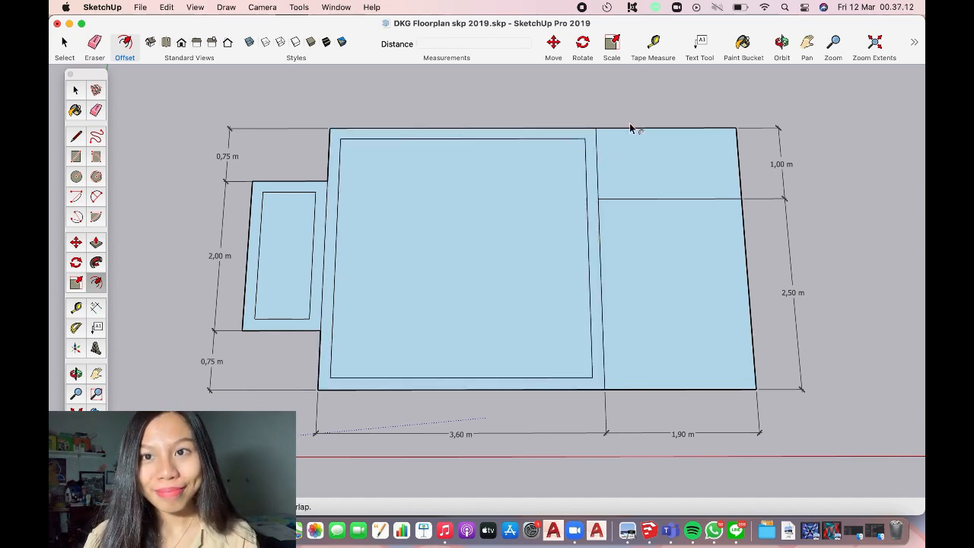
Offset the outline of the smaller room beside the 1,00 m dimension inward by 0.15 m.
click(634, 164)
text(0)
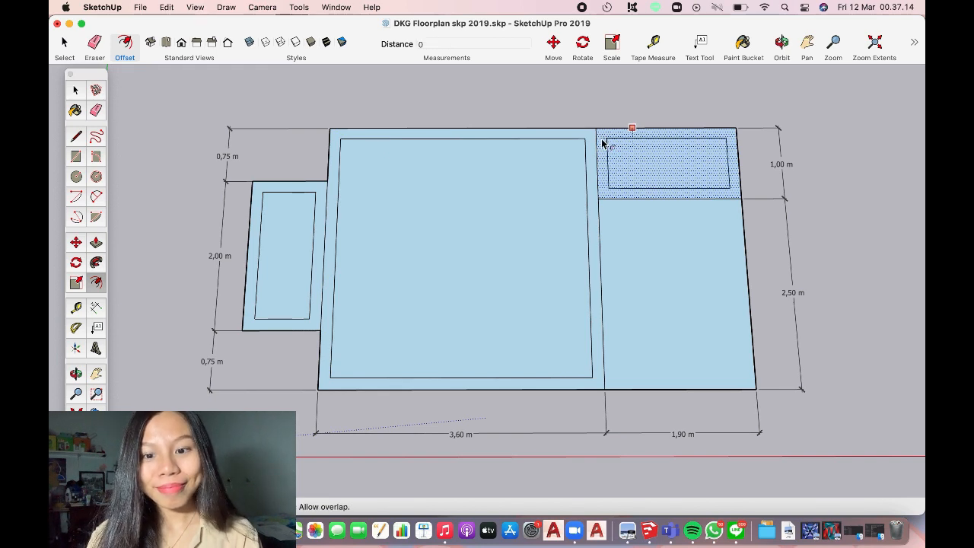
text(.15)
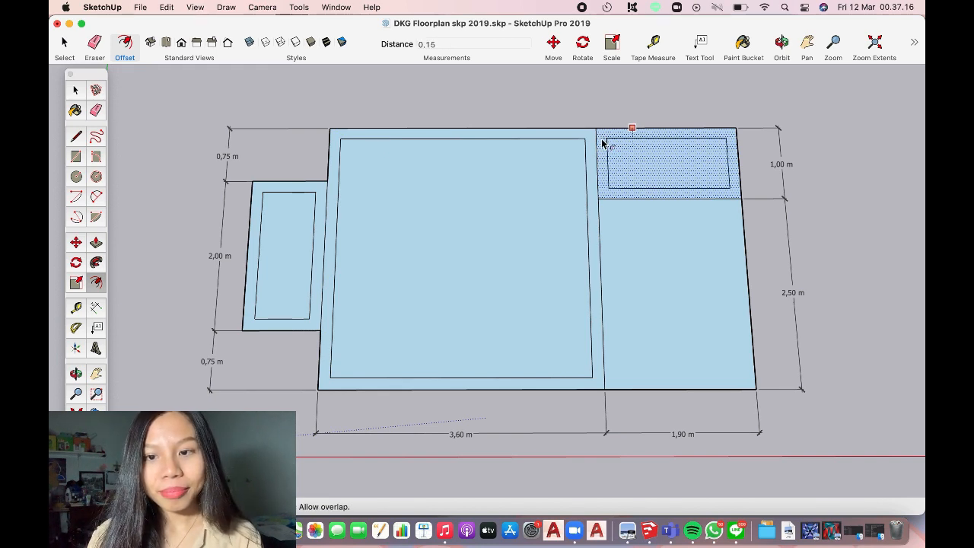
key(Return)
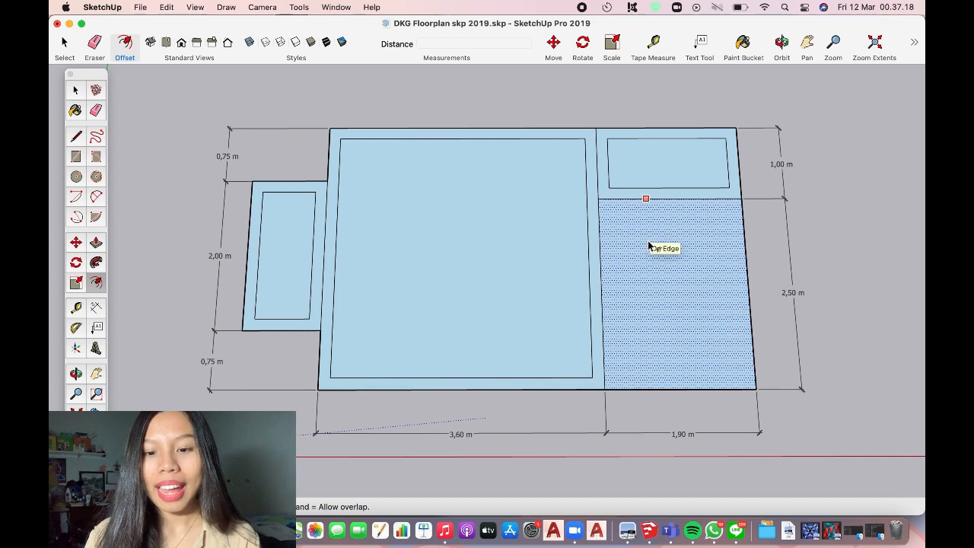
Offset the outline of the room beside the 2,50 m dimension inward by 0.15 m.
click(648, 244)
text(0.)
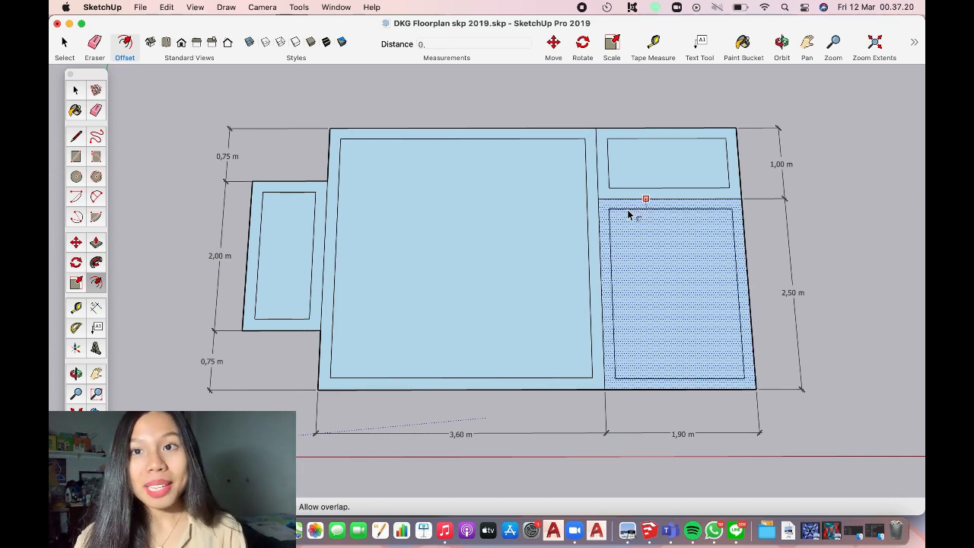
text(1)
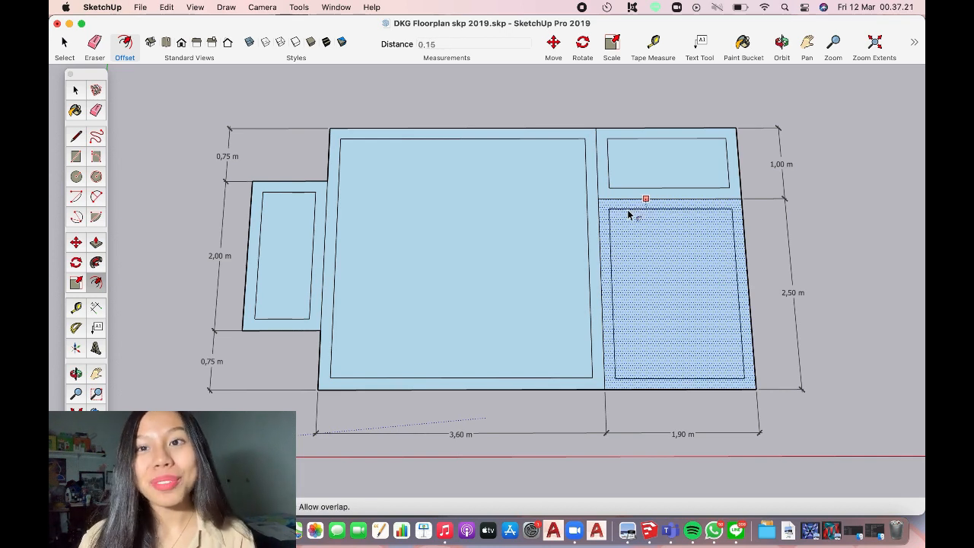
text(5)
key(Return)
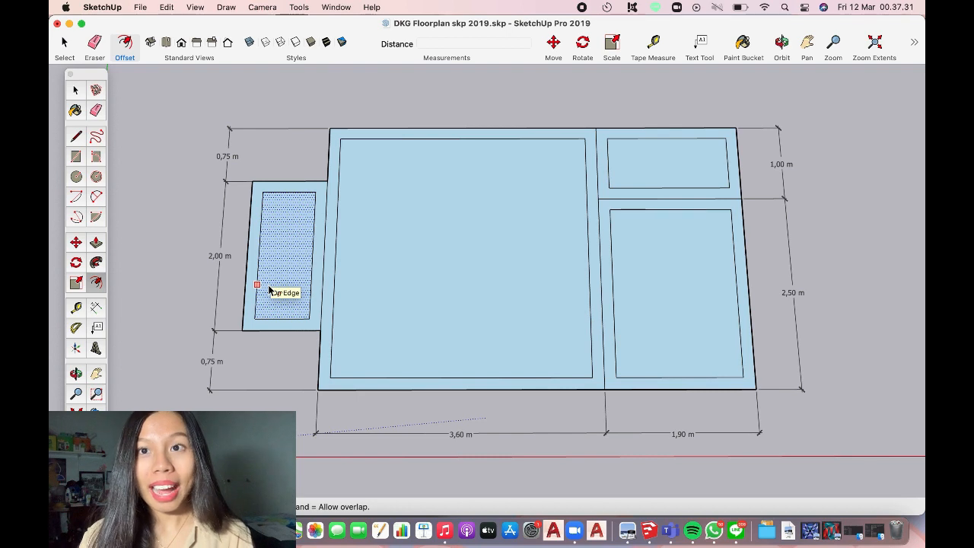
Delete all four inner offset edges of the small projecting rectangle, leaving only its outer outline.
key(space)
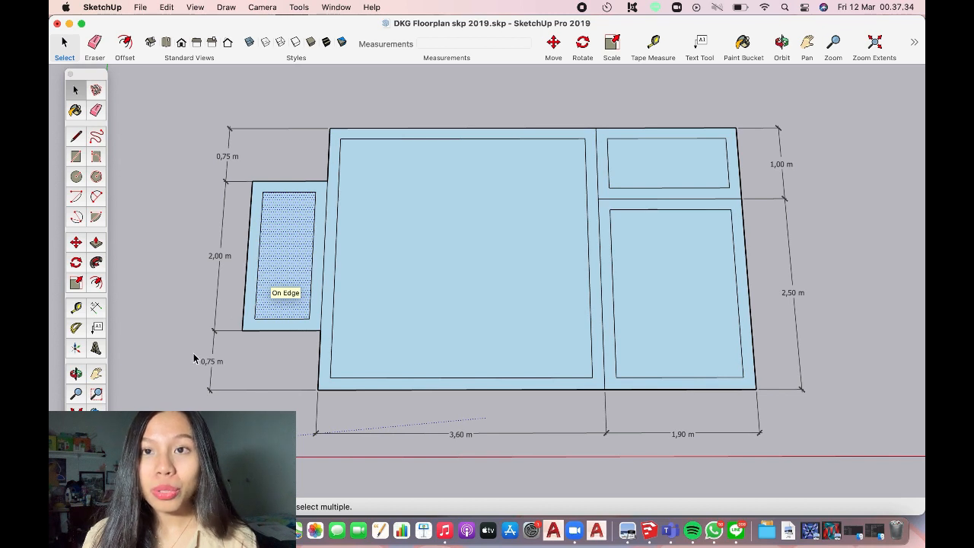
click(165, 352)
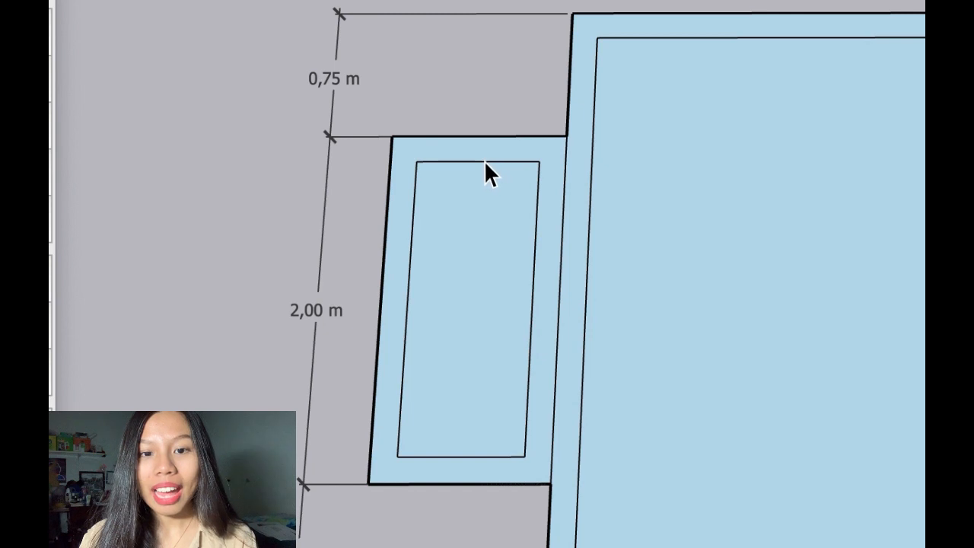
click(292, 192)
key(Delete)
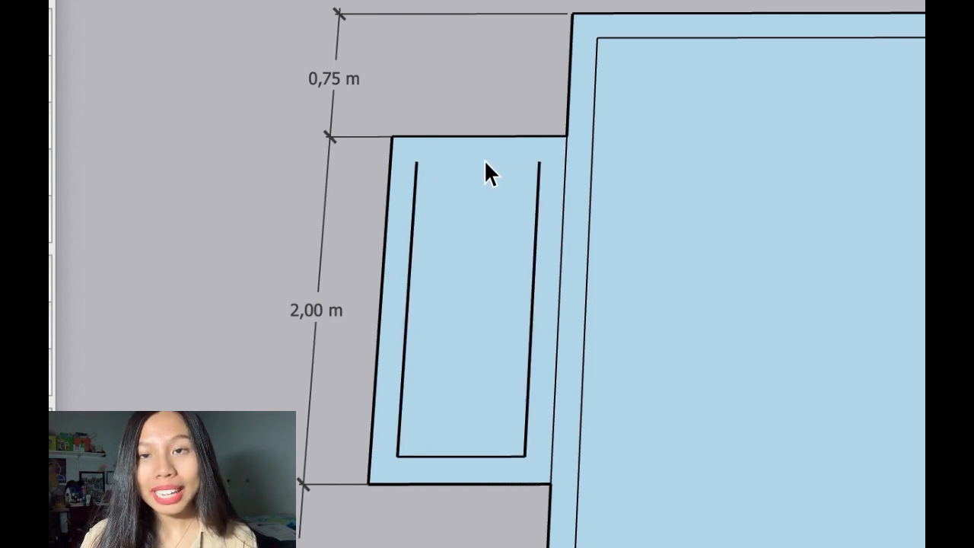
click(412, 204)
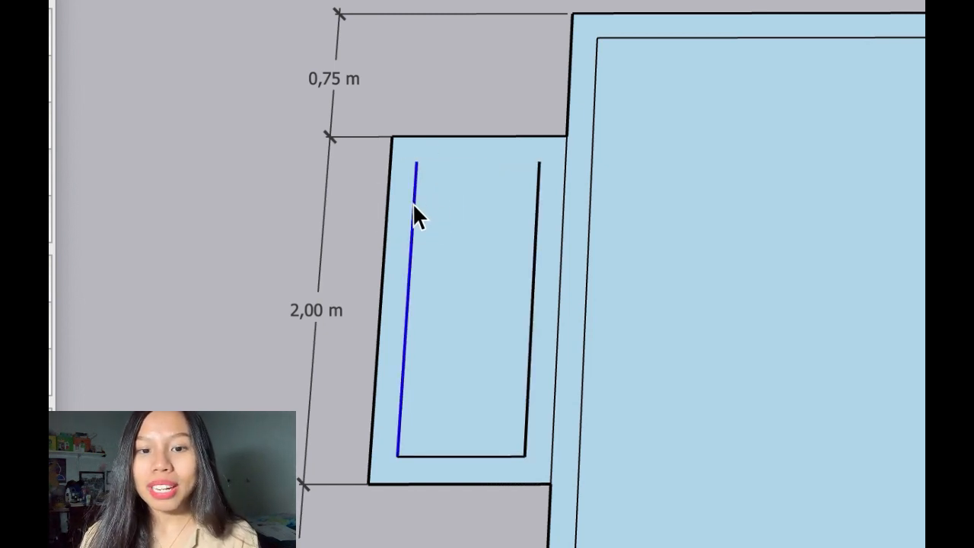
key(Delete)
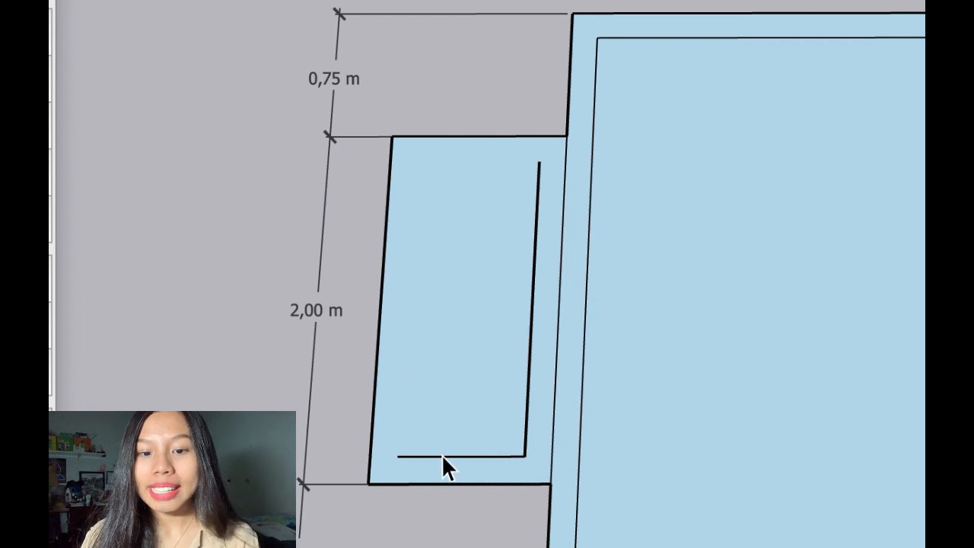
click(525, 424)
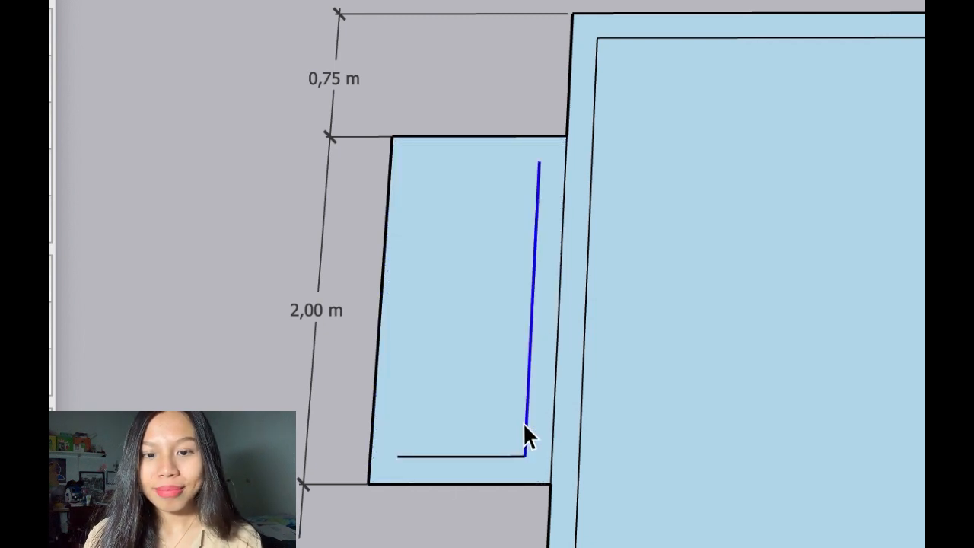
key(Delete)
click(481, 456)
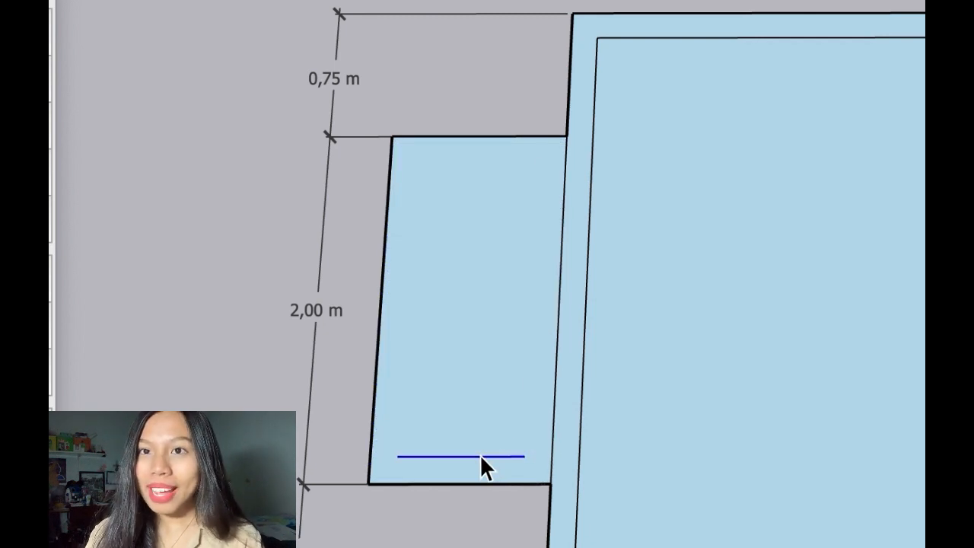
key(Delete)
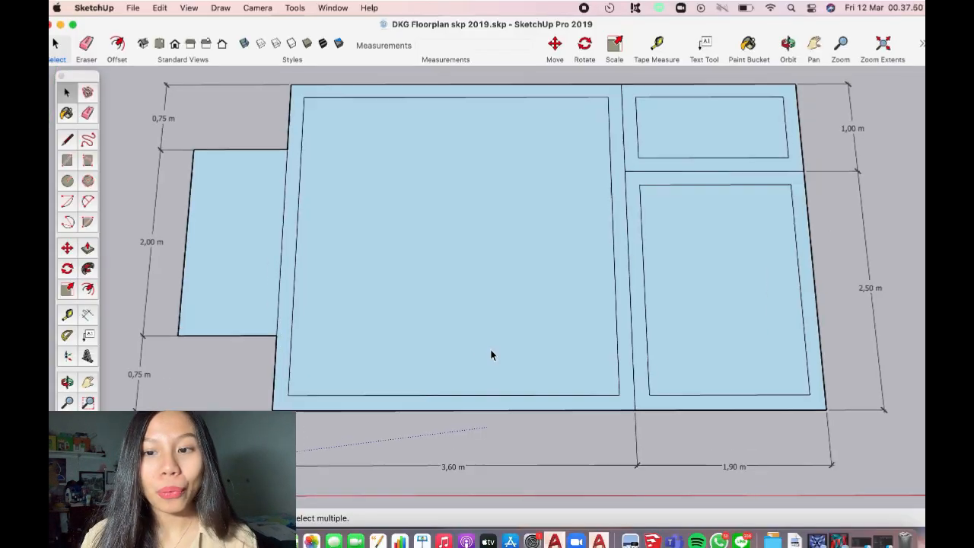
Draw a 0,15 m line from the 1,00 m room's inner outline corner nearest the plan's outer edge to the central room's dividing line.
scroll(491, 352, up, 3)
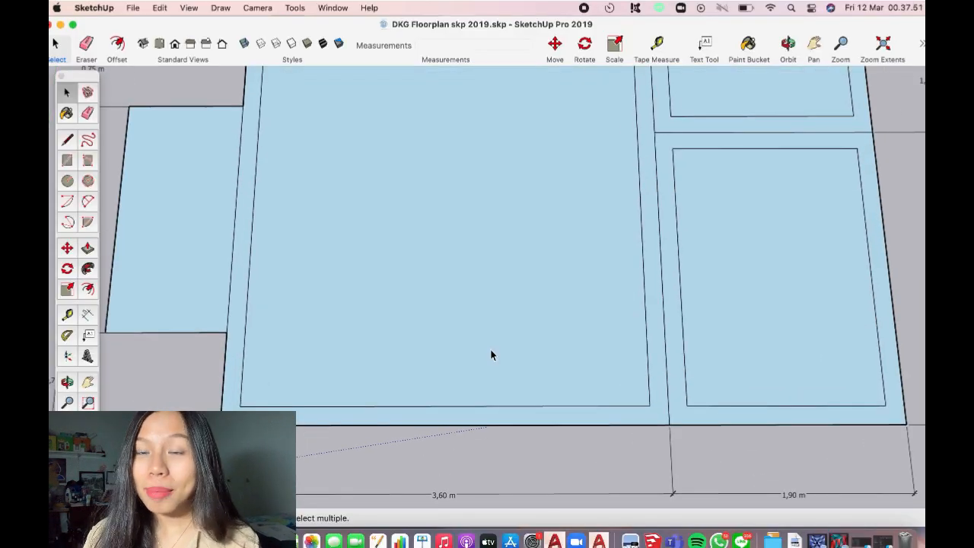
key(h)
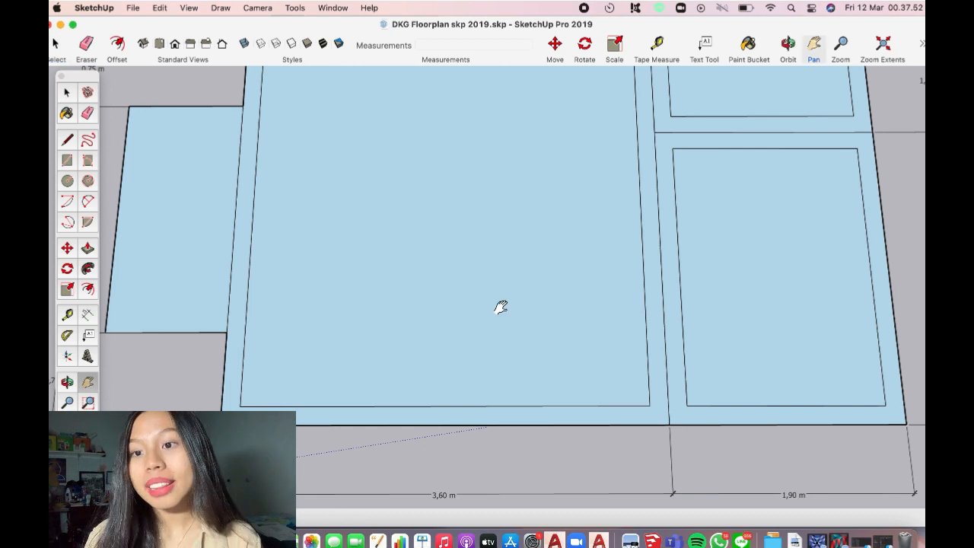
drag(500, 306, 363, 397)
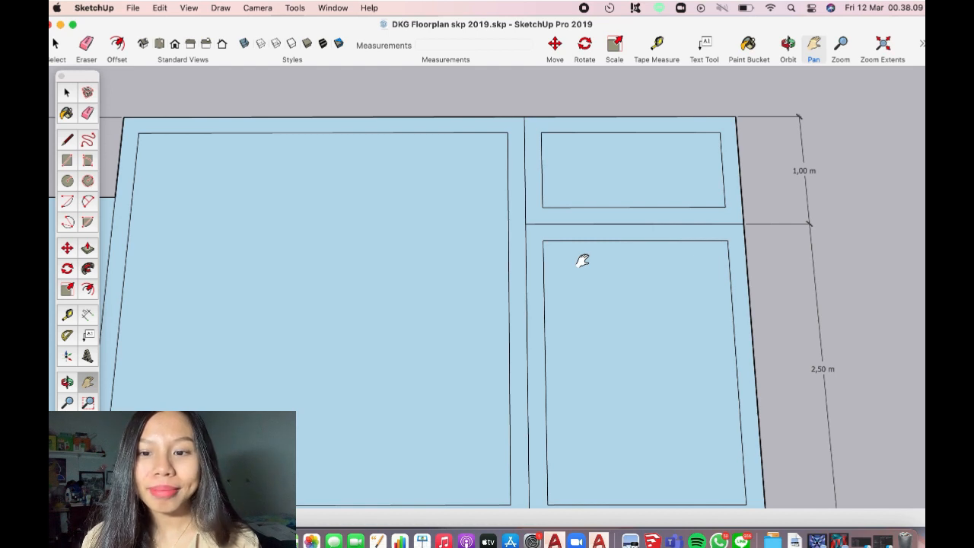
key(l)
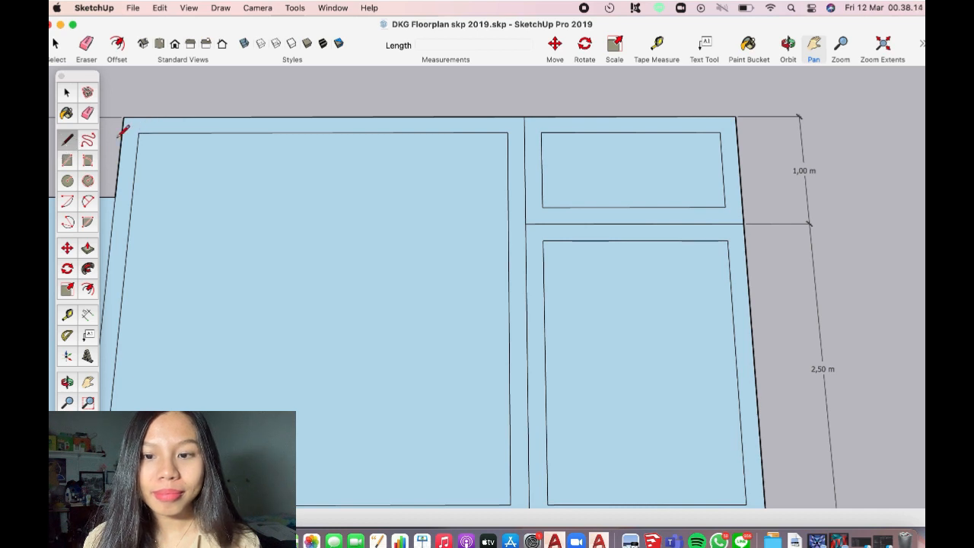
key(space)
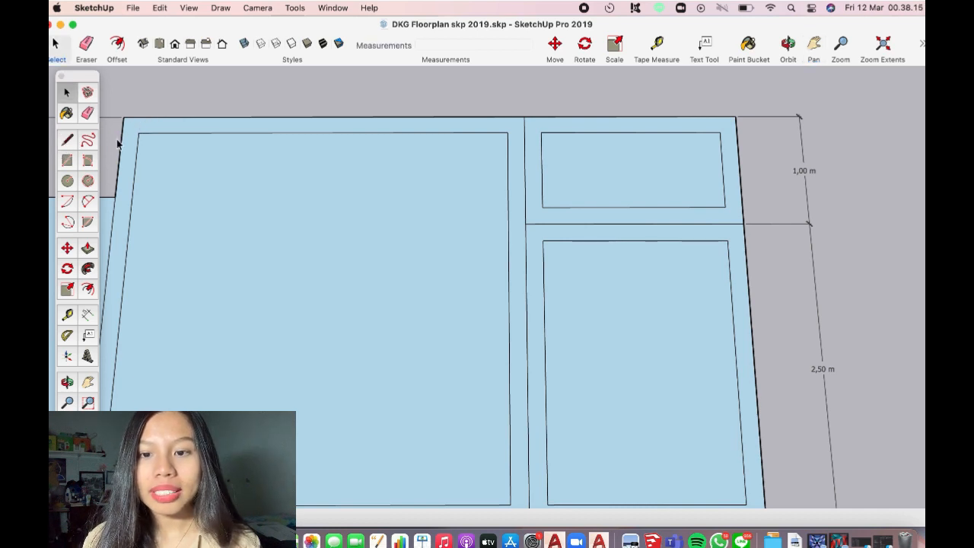
key(l)
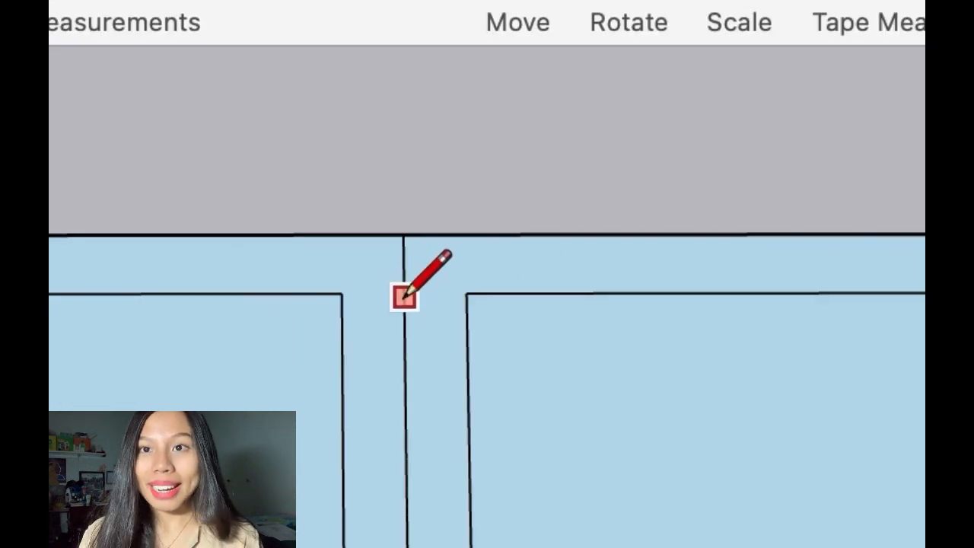
click(467, 292)
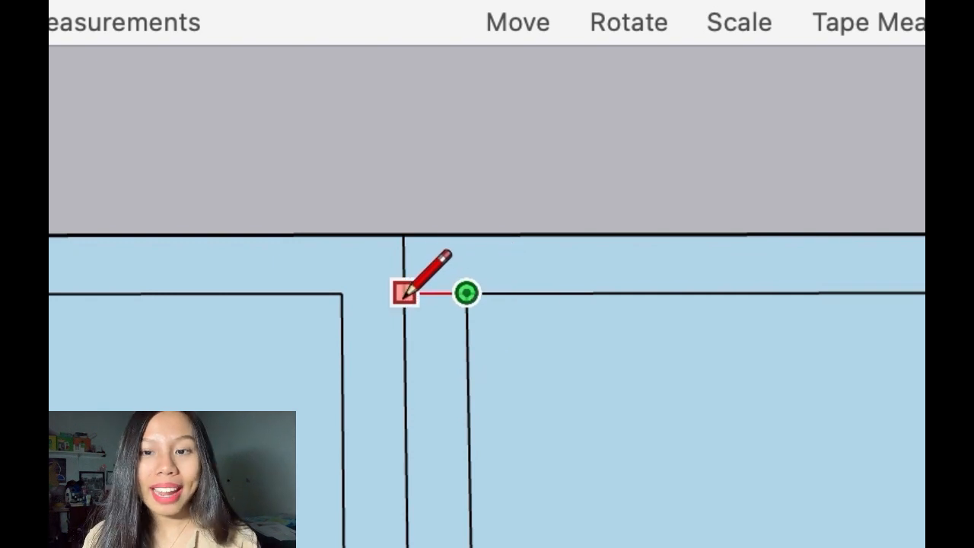
click(405, 292)
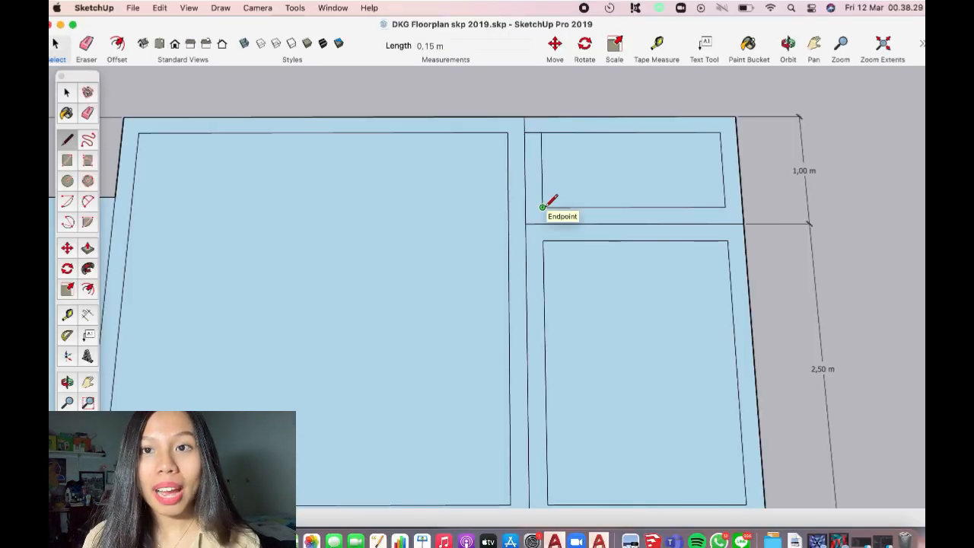
Draw a 0,15 m line from the 1,00 m room's other inner corner, beside the 2,50 m room, to the same dividing line.
scroll(542, 206, up, 10)
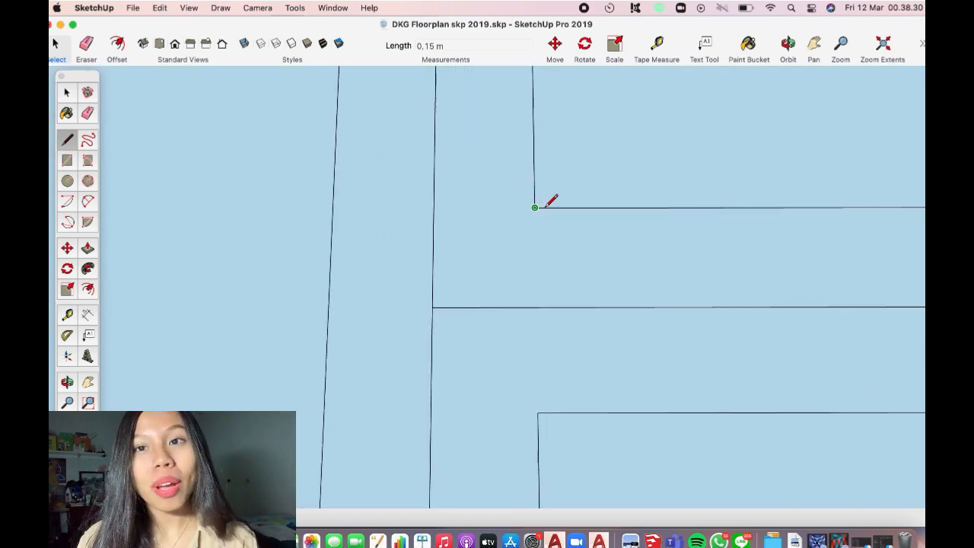
click(535, 207)
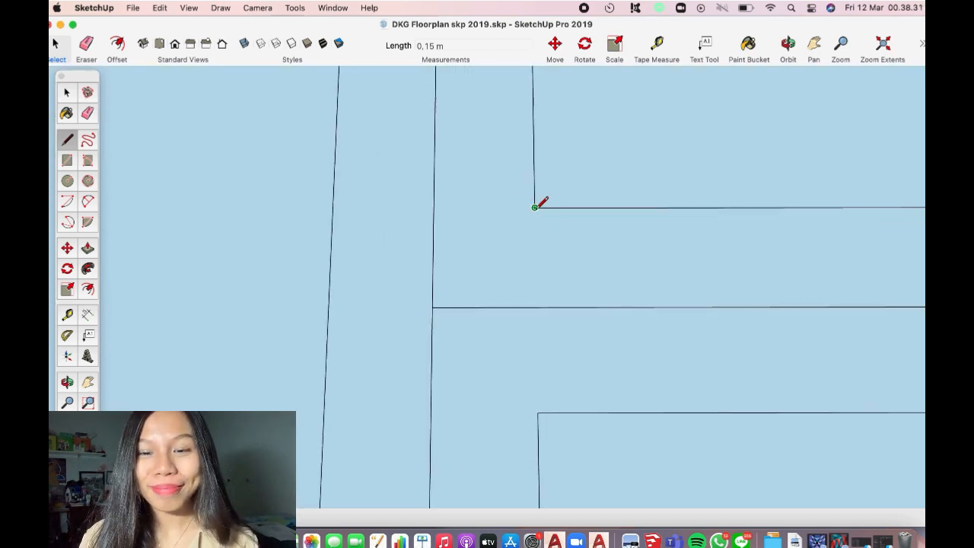
click(434, 207)
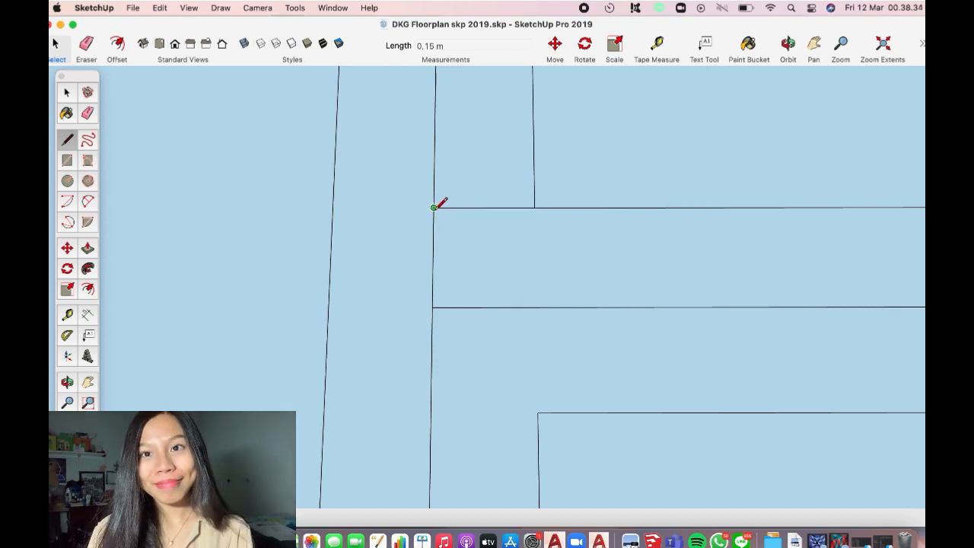
Delete the 1,00 m room's inner offset edge that runs parallel to the central room's dividing line.
scroll(433, 208, down, 3)
scroll(435, 209, down, 5)
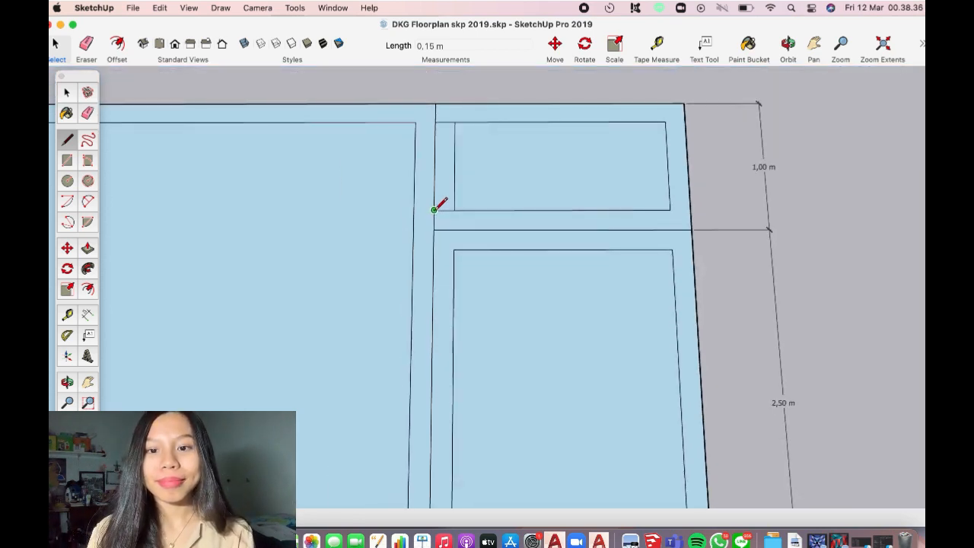
key(space)
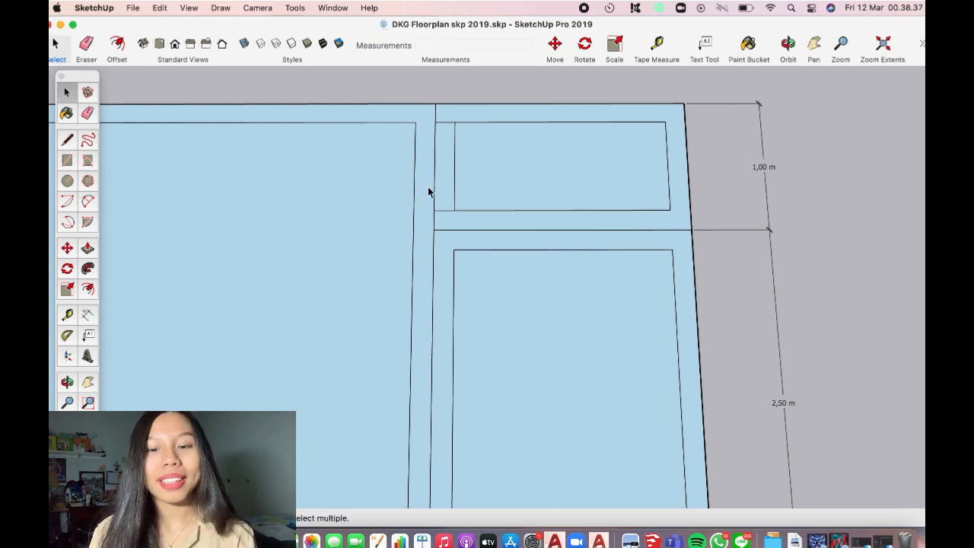
click(455, 182)
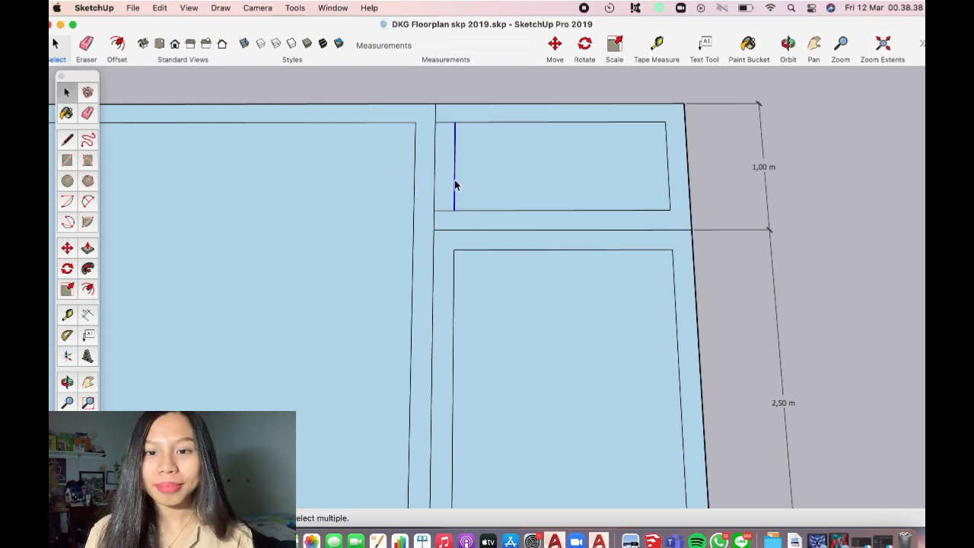
key(Delete)
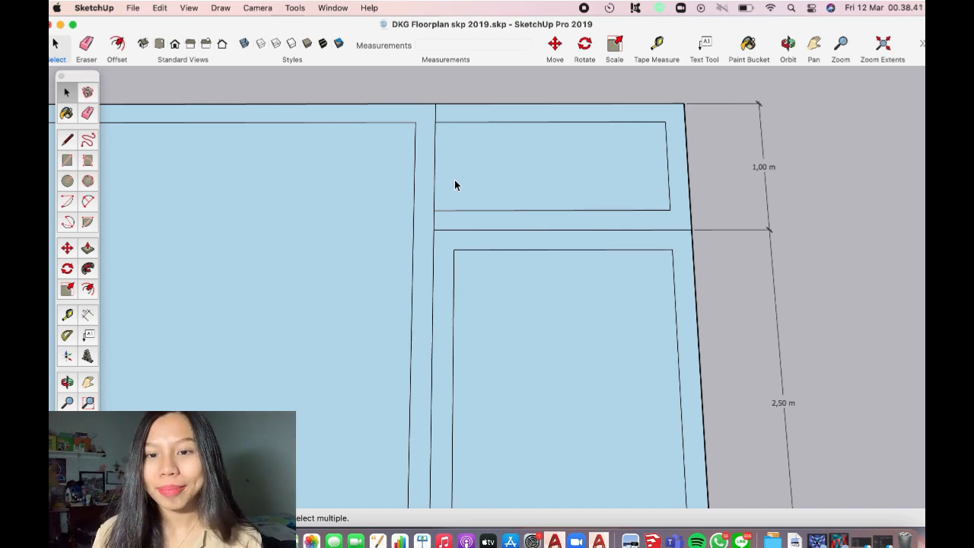
Delete the dividing line's short segments between the 1,00 m and 2,50 m rooms and between the 1,00 m room and the outer outline.
click(433, 223)
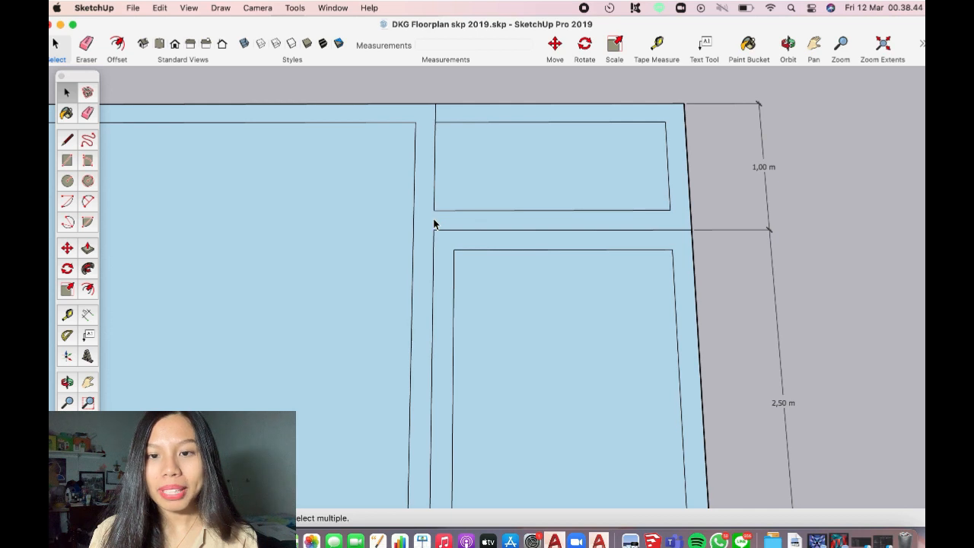
click(435, 112)
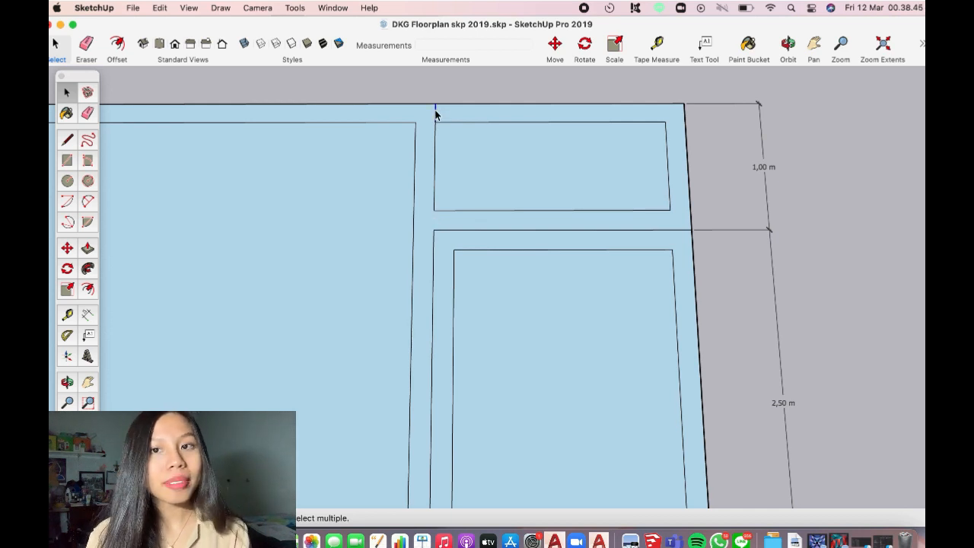
key(Delete)
Draw a 0,15 m line from the 2,50 m room's inner corner nearest the outer edge to the line dividing it from the 1,00 m room.
key(l)
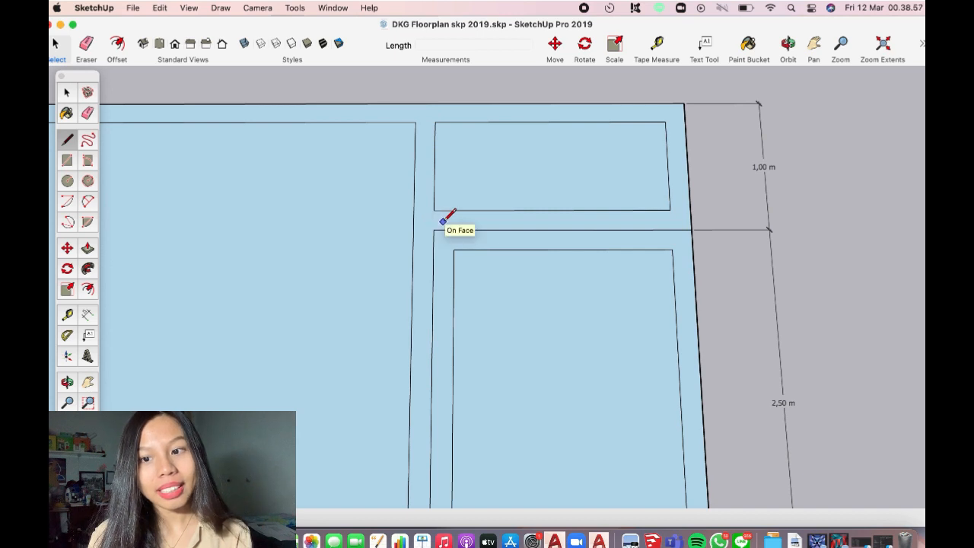
click(672, 250)
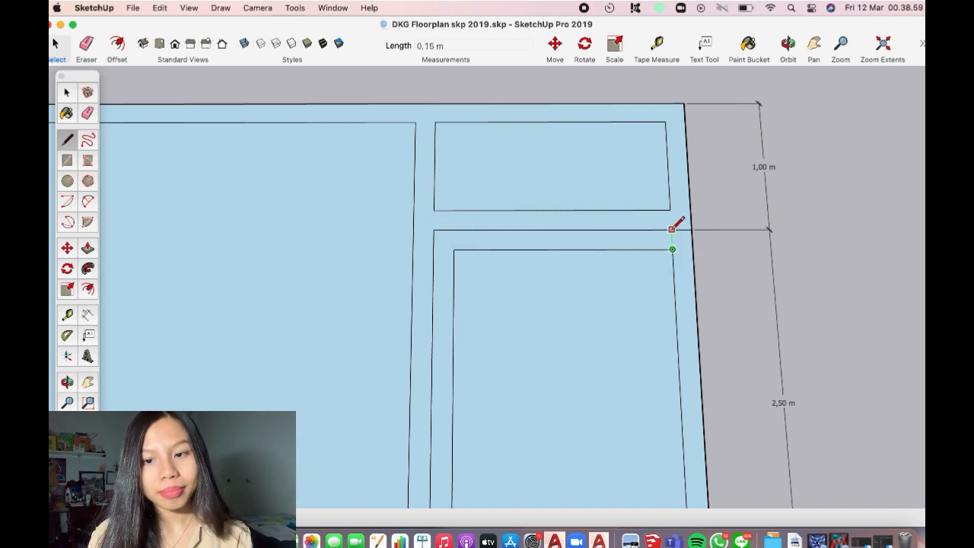
click(671, 230)
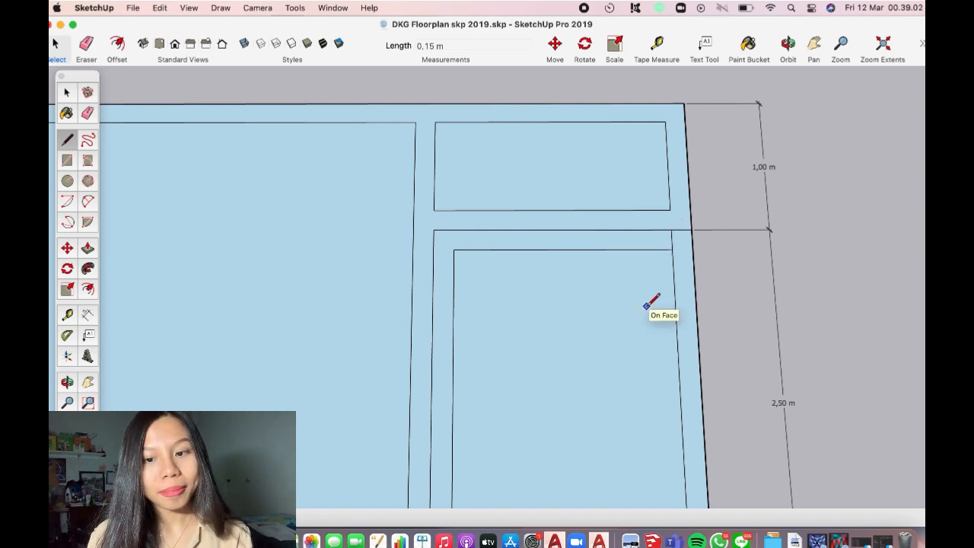
Draw a line from the 2,50 m room's inner corner by the 3,60 m room and the outer wall to the central dividing line.
scroll(646, 306, down, 5)
key(space)
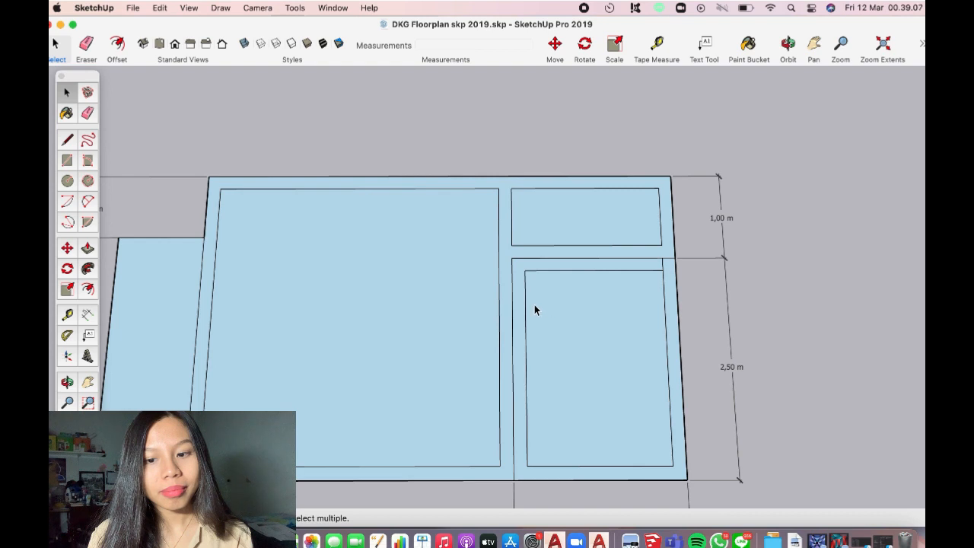
key(l)
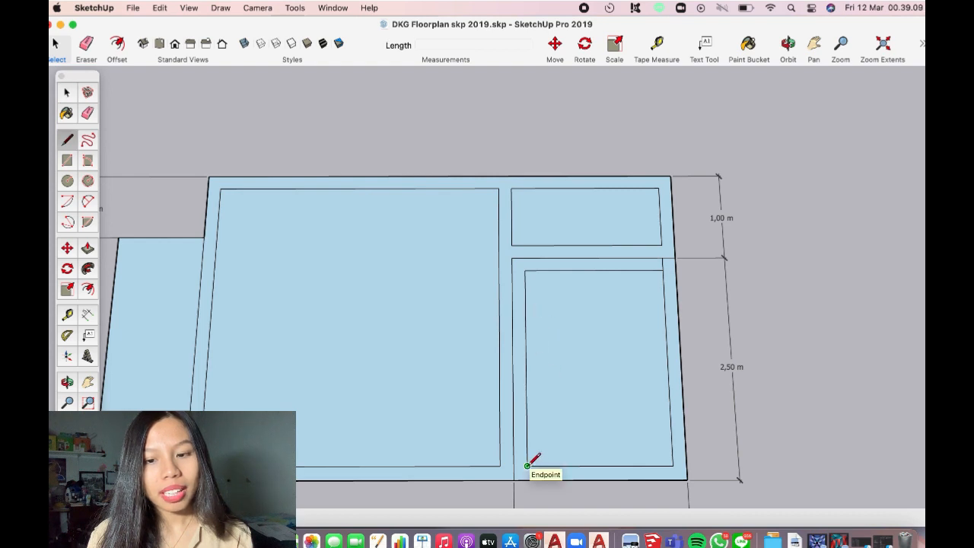
click(526, 465)
key(Escape)
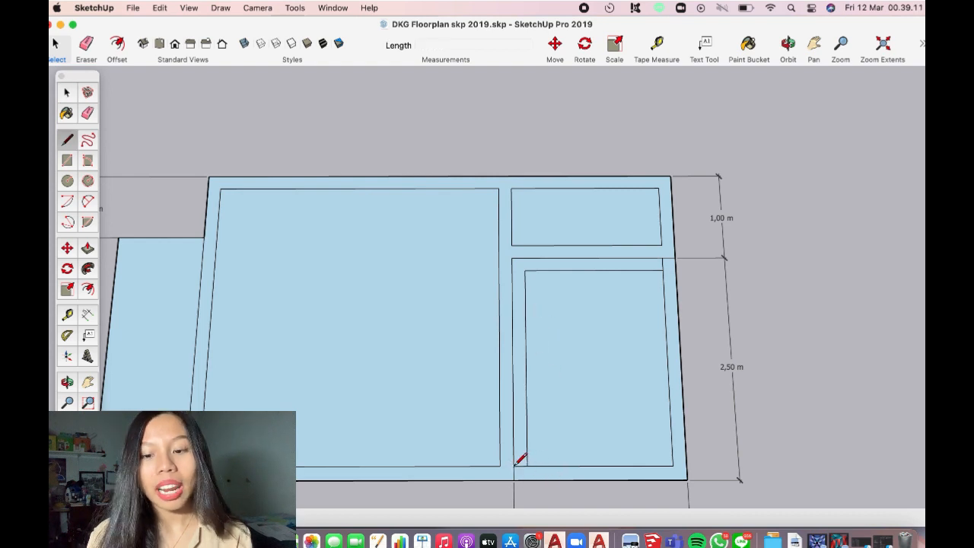
Delete the 2,50 m room's two inner offset edges facing the central dividing line and the 1,00 m room.
key(space)
click(526, 456)
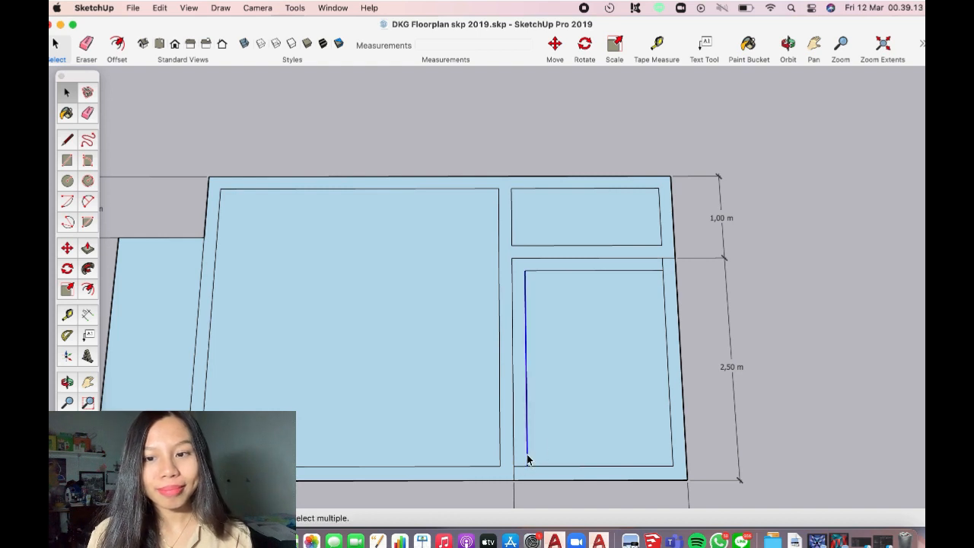
key(Delete)
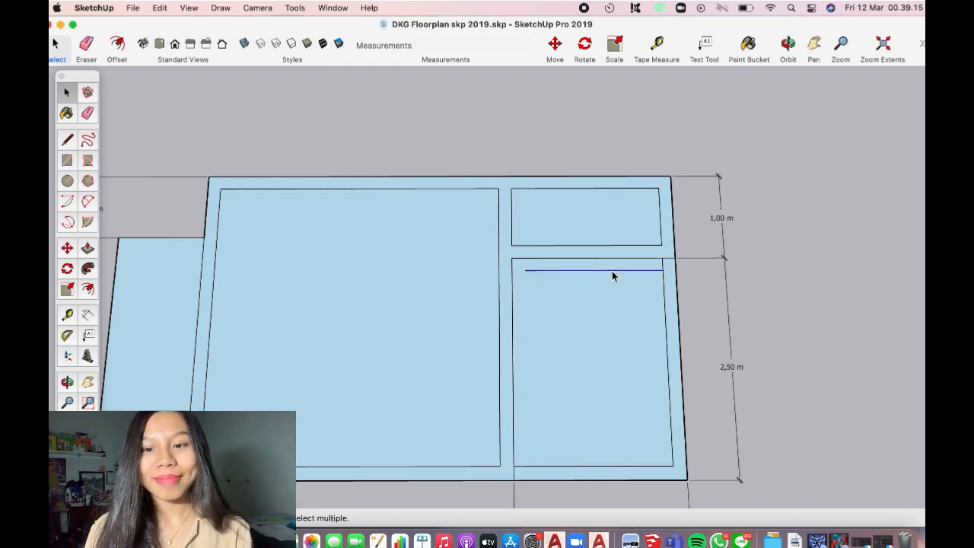
key(Delete)
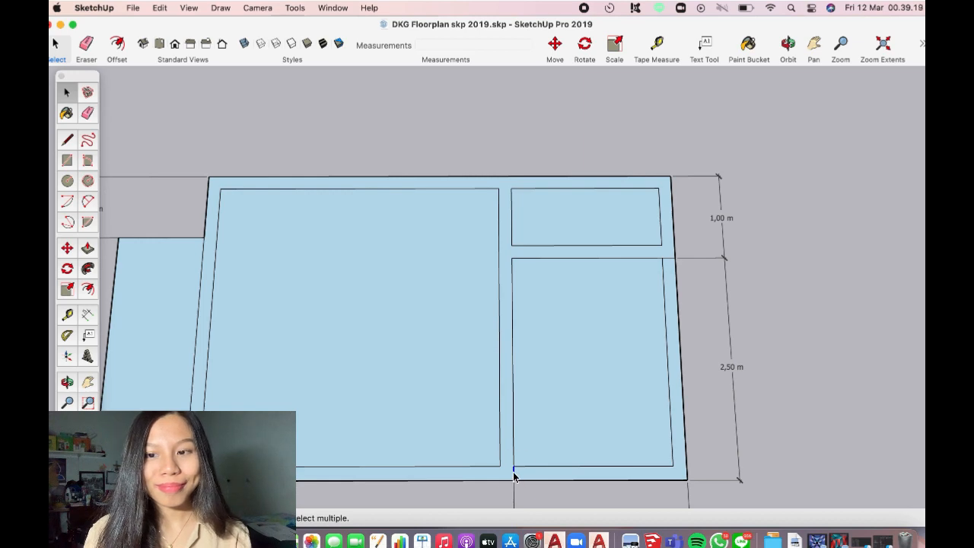
Delete the two short line segments still crossing the outer walls at the 2,50 m room's corners.
key(Delete)
click(663, 263)
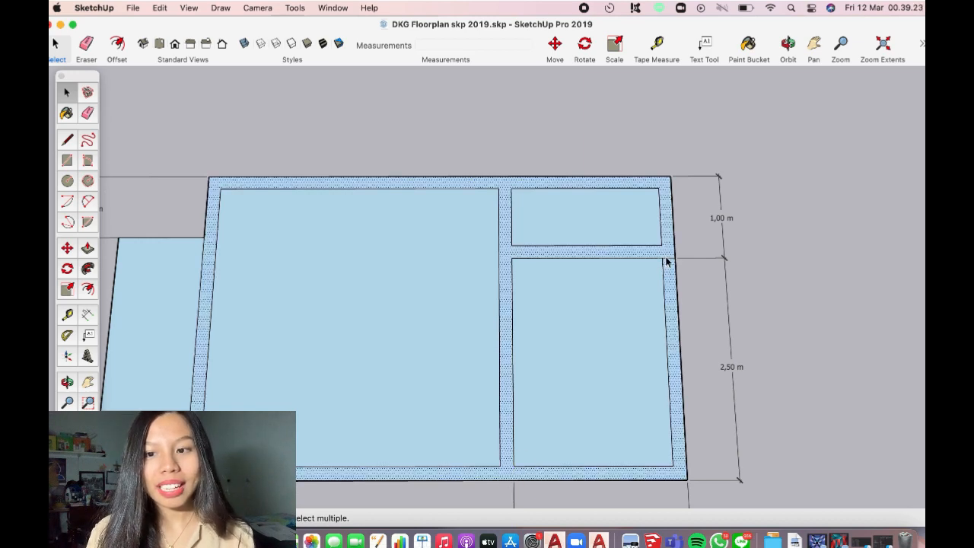
scroll(664, 261, up, 10)
click(674, 282)
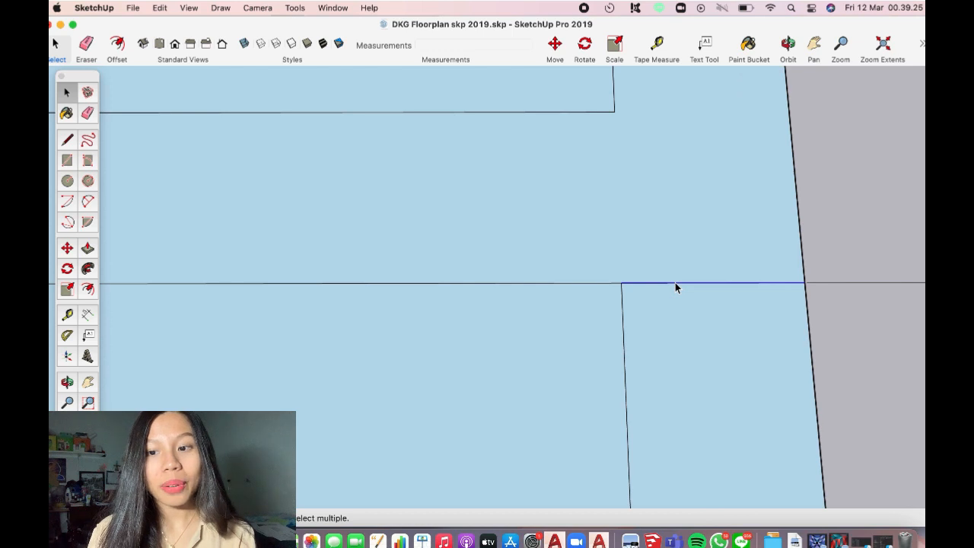
key(Delete)
scroll(675, 282, down, 10)
scroll(675, 287, down, 5)
scroll(675, 287, up, 5)
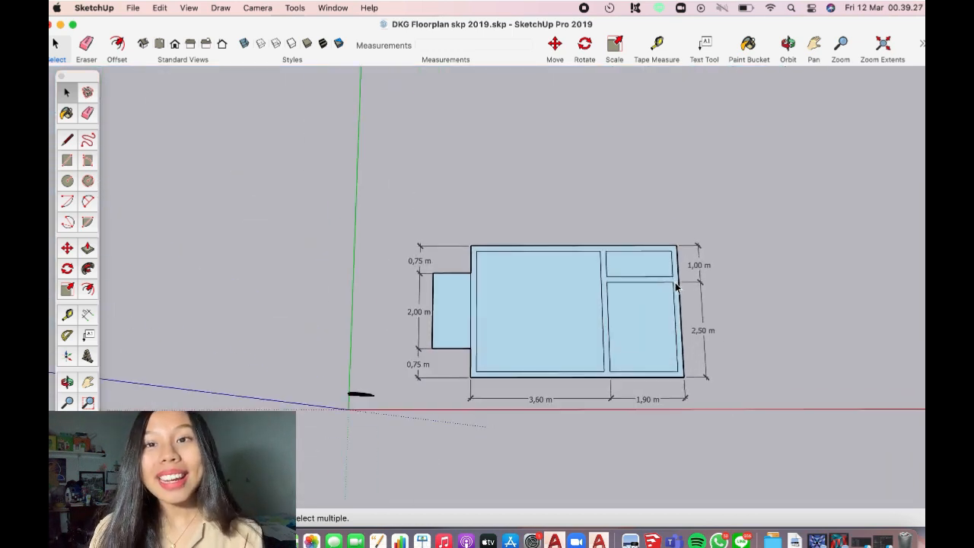
Try extruding the connected wall face upward about 0,90 m with Push/Pull, and undo the extrusion.
key(h)
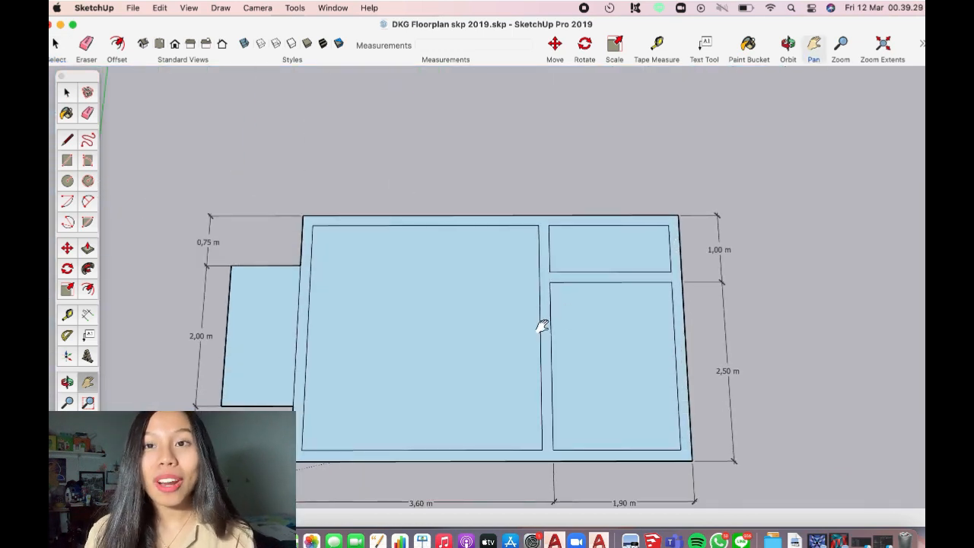
drag(541, 326, 571, 277)
scroll(570, 277, up, 3)
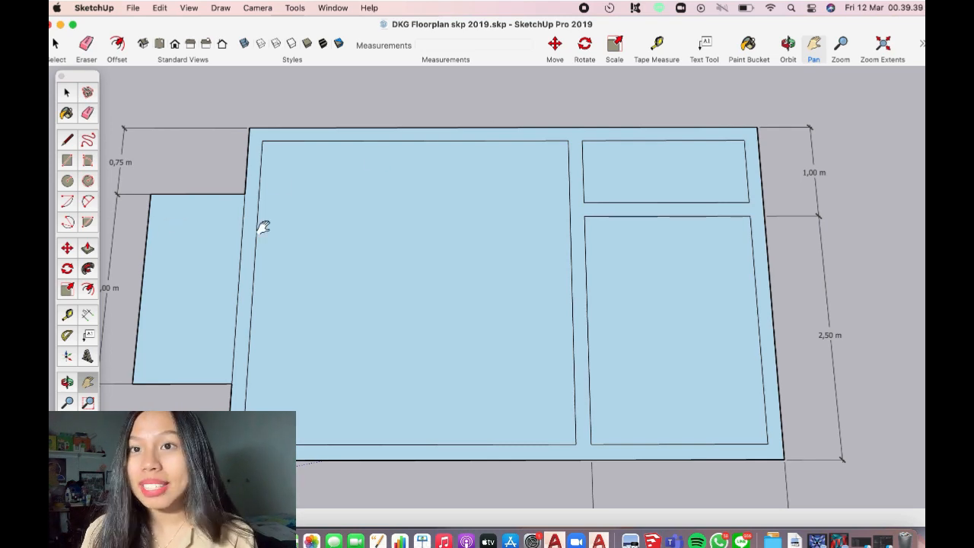
key(o)
drag(300, 278, 345, 198)
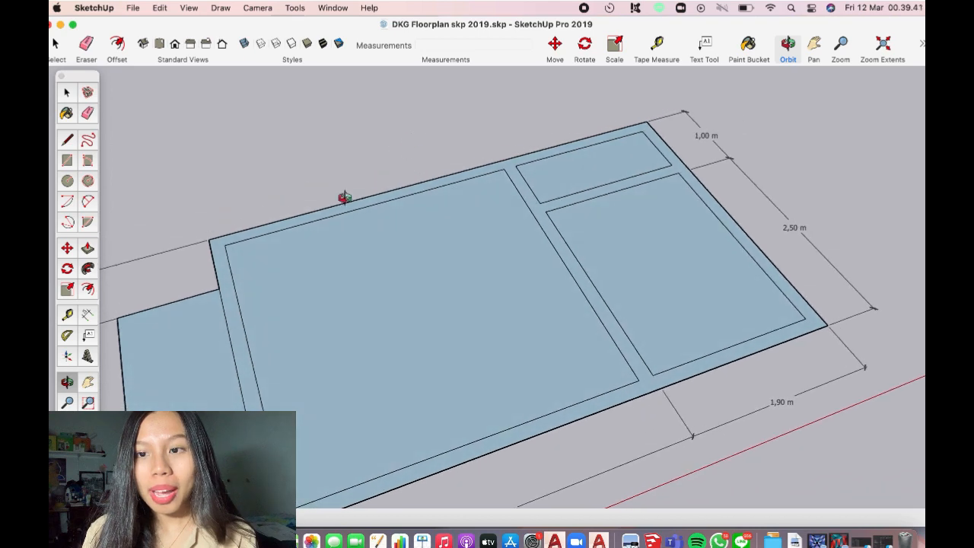
drag(271, 271, 278, 239)
key(h)
click(88, 248)
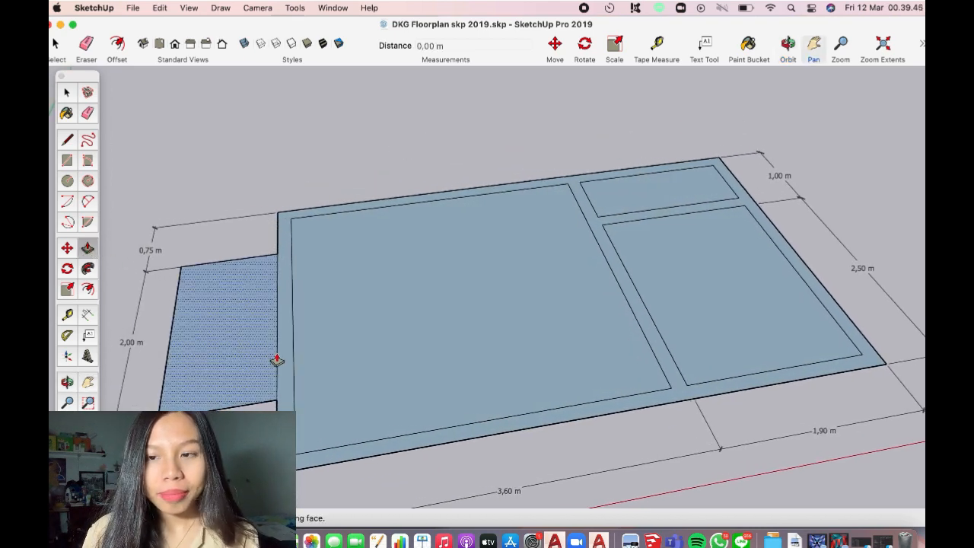
click(283, 388)
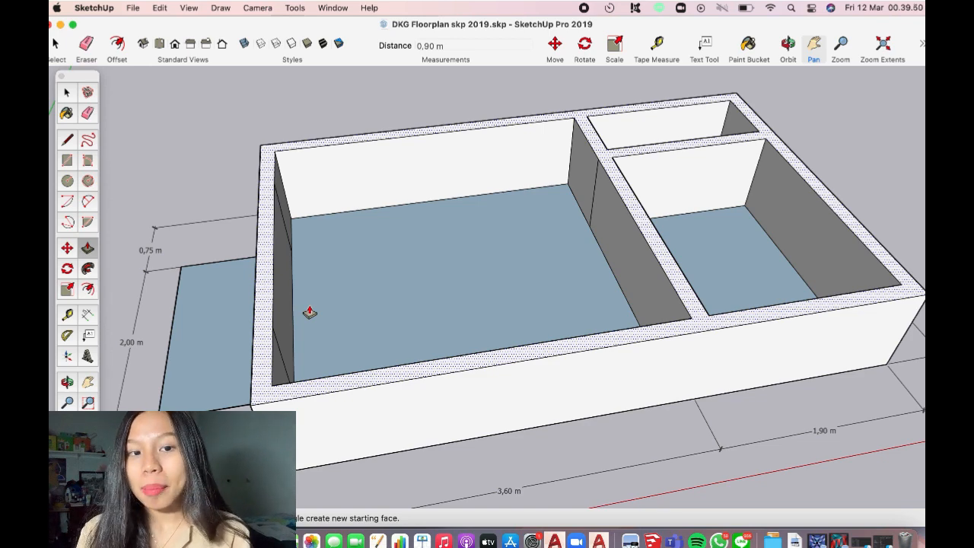
key(super+z)
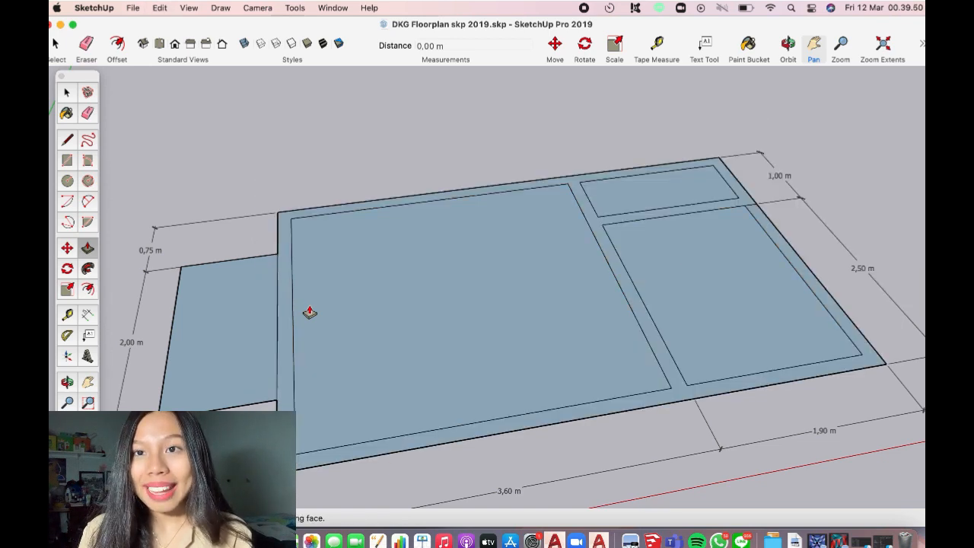
mouse_move(308, 306)
middle_down()
mouse_move(190, 426)
mouse_move(204, 428)
mouse_move(333, 315)
mouse_move(320, 301)
middle_up()
key(h)
drag(320, 301, 446, 279)
scroll(332, 275, down, 3)
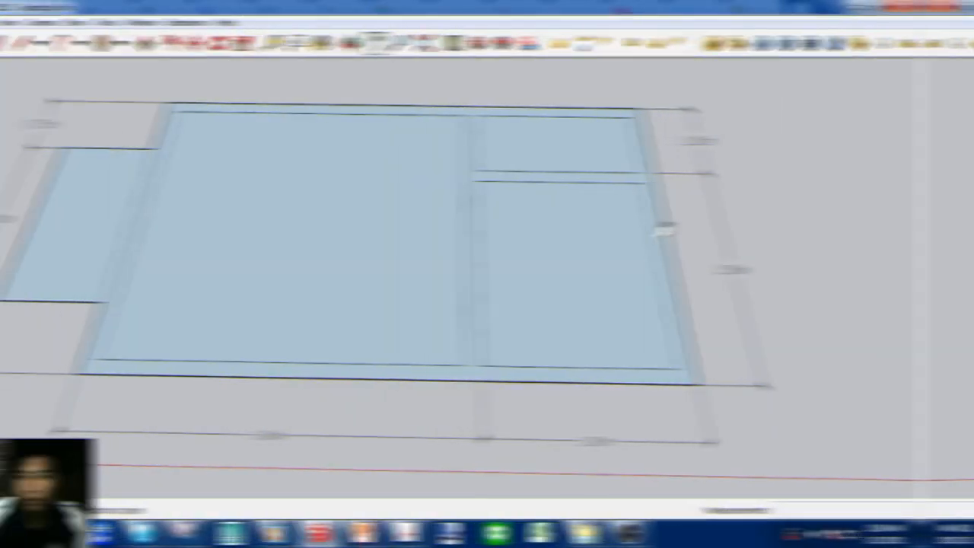
drag(555, 247, 578, 248)
click(349, 47)
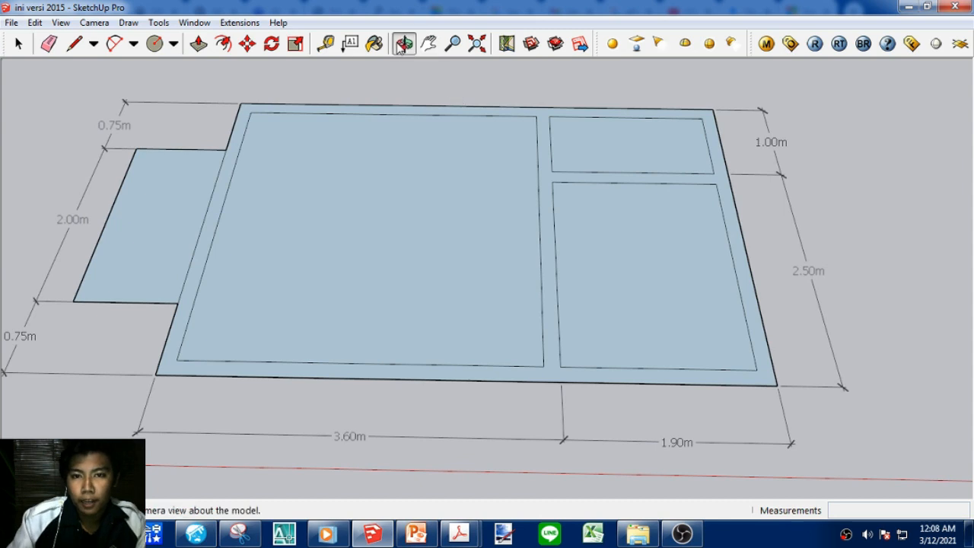
drag(400, 164, 431, 197)
click(428, 43)
drag(445, 231, 444, 219)
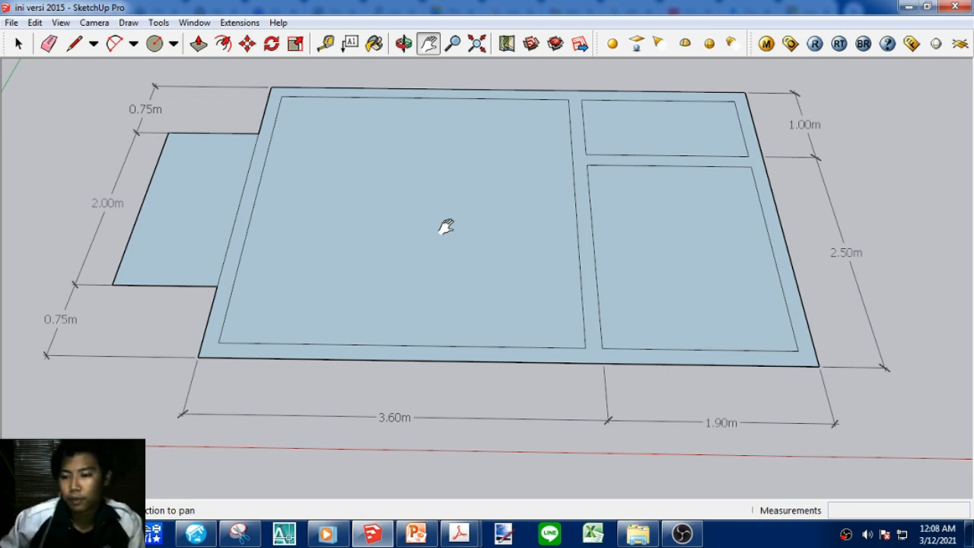
click(404, 43)
drag(417, 207, 434, 196)
click(428, 43)
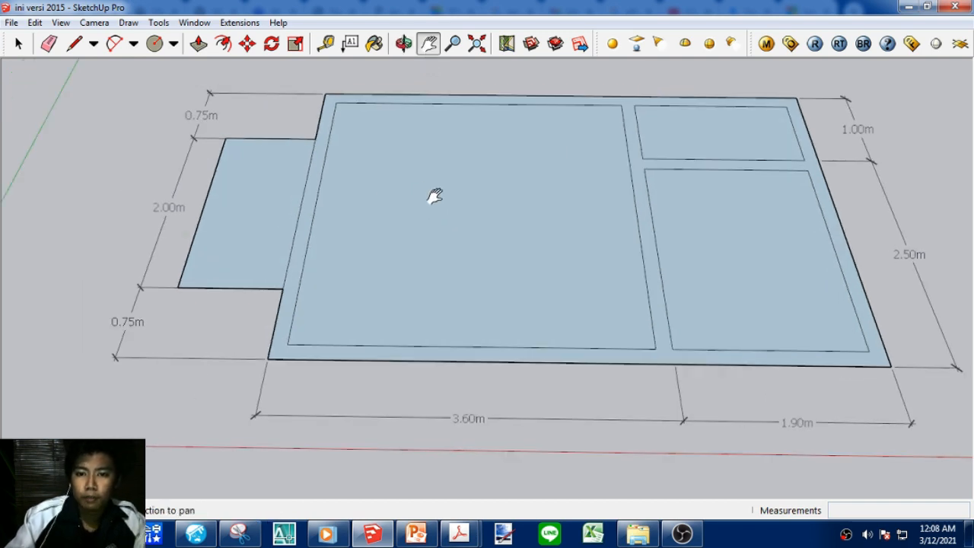
drag(549, 223, 494, 240)
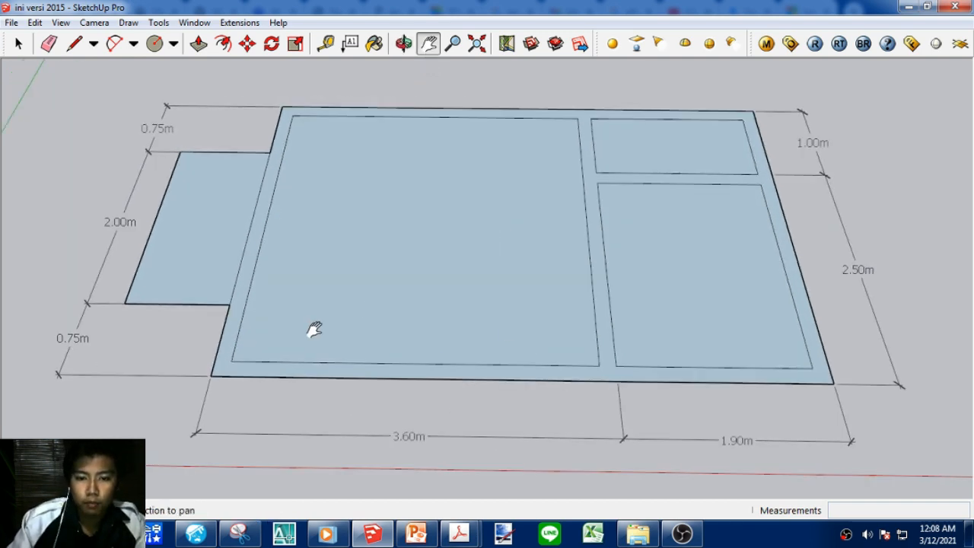
Draw a 0.90 m line along the large room's inner wall edge beside the 3.60 m dimension, from its midpoint toward the projecting rectangle's side.
click(75, 44)
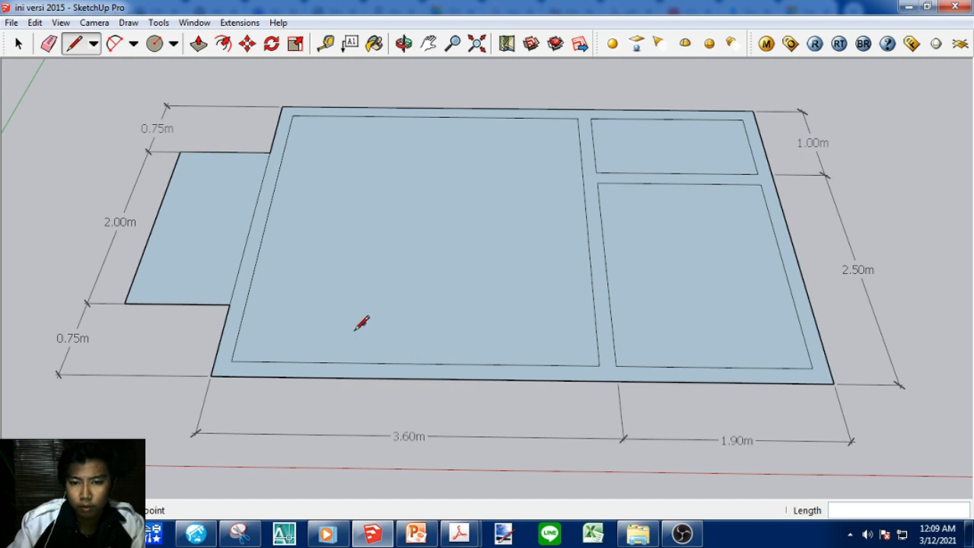
click(415, 363)
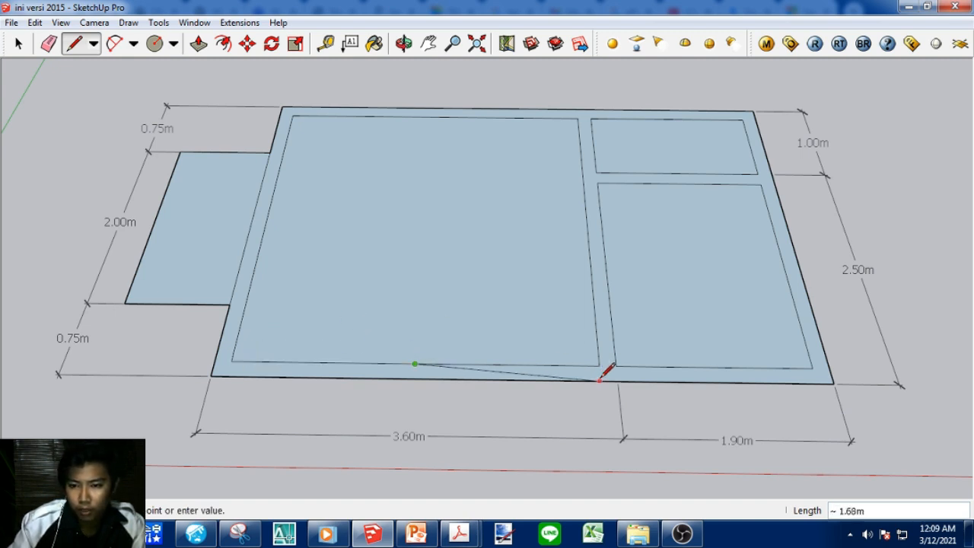
click(597, 349)
key(ctrl+z)
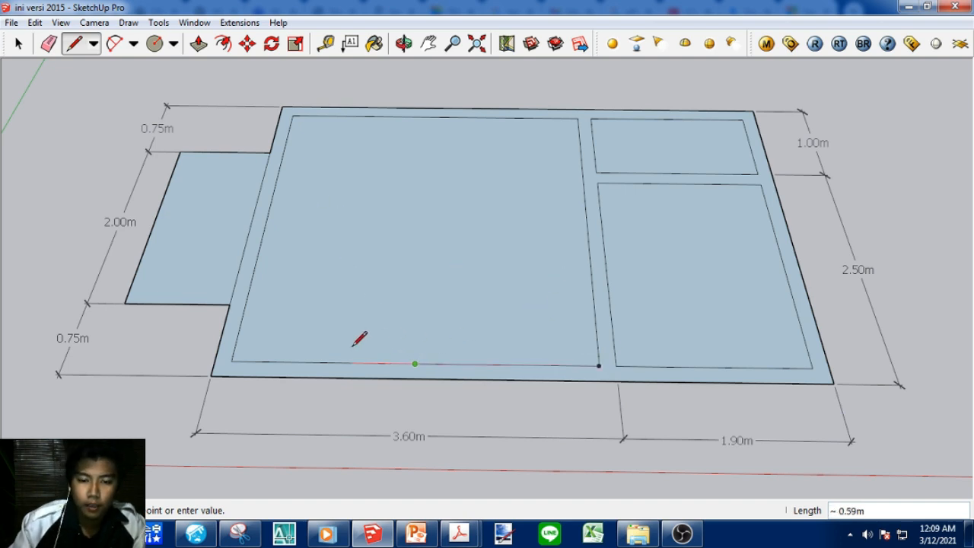
text(0.9)
key(Return)
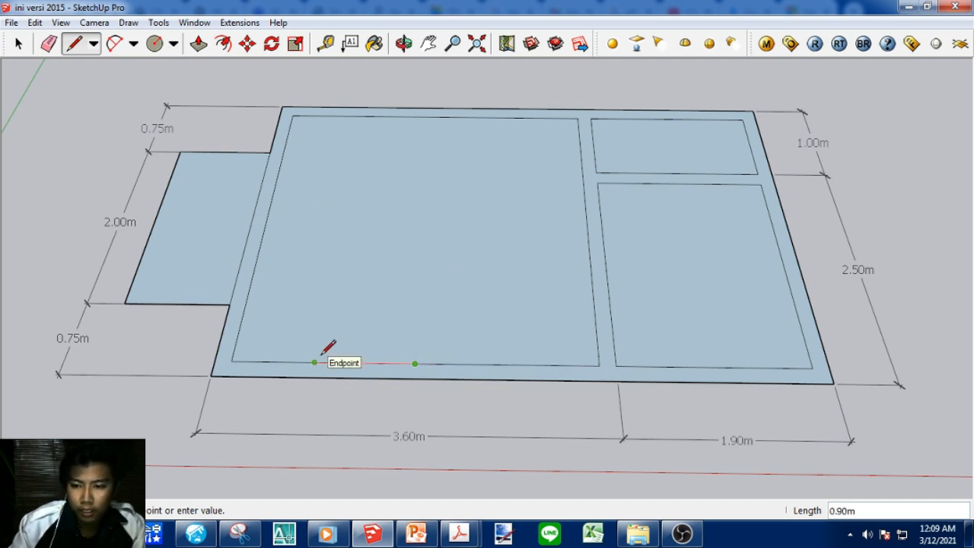
Draw lines across the wall to the outer outline from the 0.90 m mark and from the inner edge's midpoint.
key(Escape)
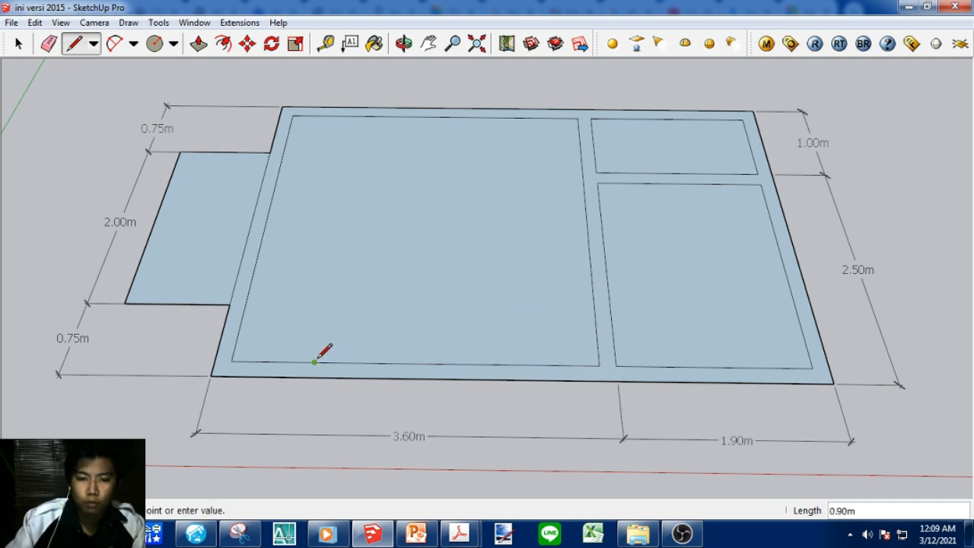
click(414, 365)
click(416, 365)
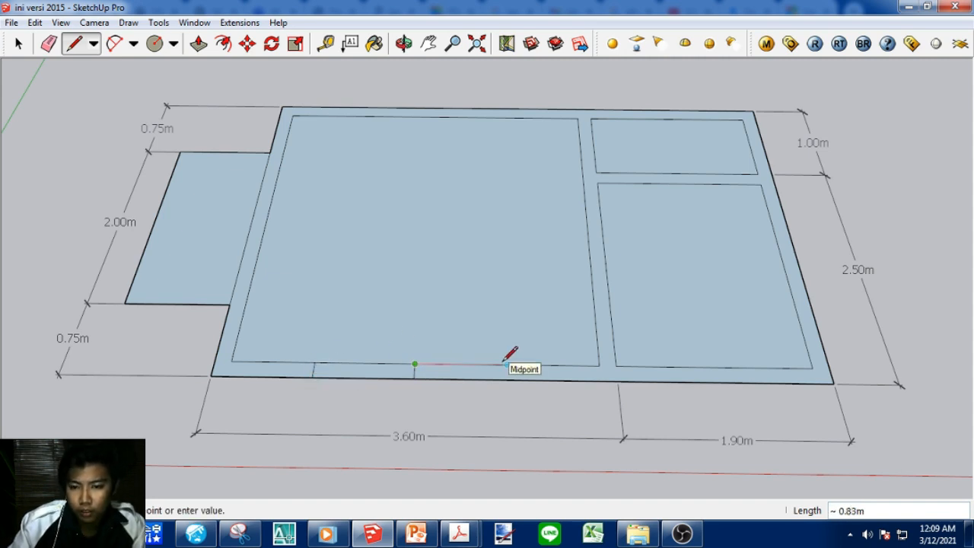
Mark 0.90 m from the midpoint toward the smaller rooms and draw a 0.15 m line across the wall there.
key(Escape)
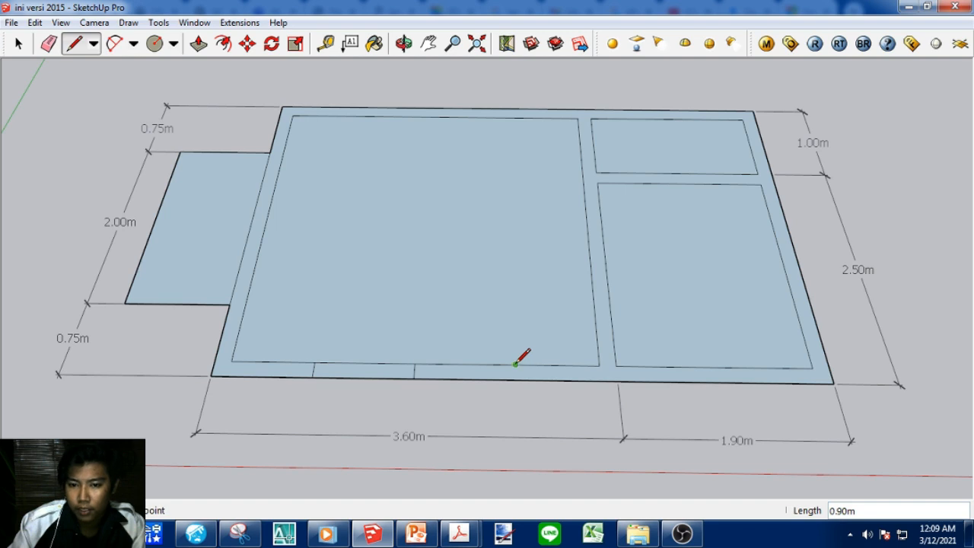
click(515, 363)
click(514, 378)
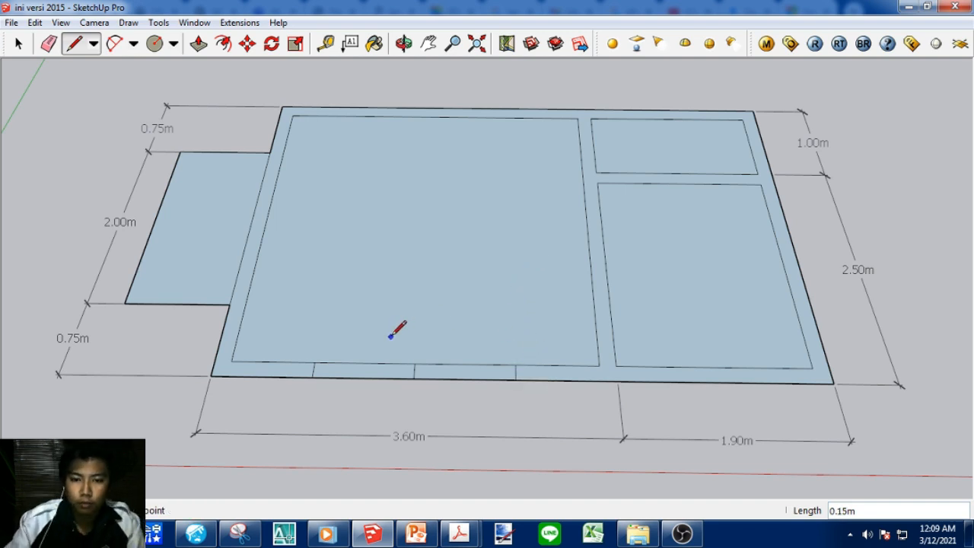
scroll(391, 336, up, 1)
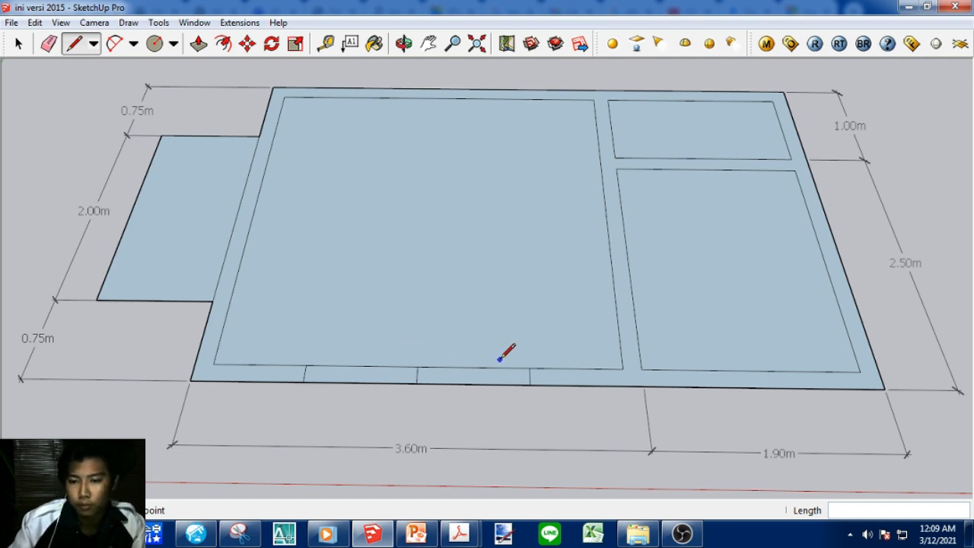
scroll(340, 353, up, 1)
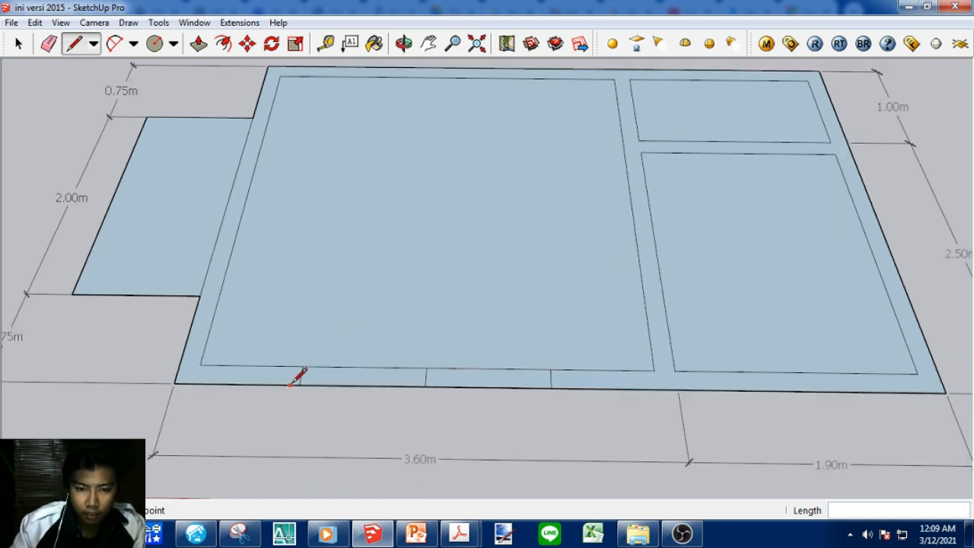
Draw a line lengthwise through the middle of the wall beside the 3.60 m dimension, between the two outer cross lines.
click(300, 375)
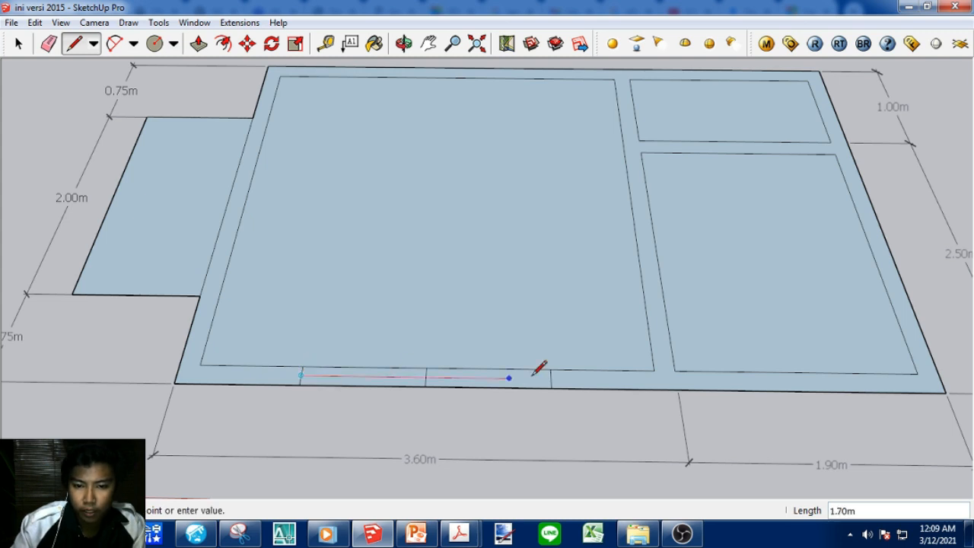
click(552, 377)
scroll(487, 159, down, 2)
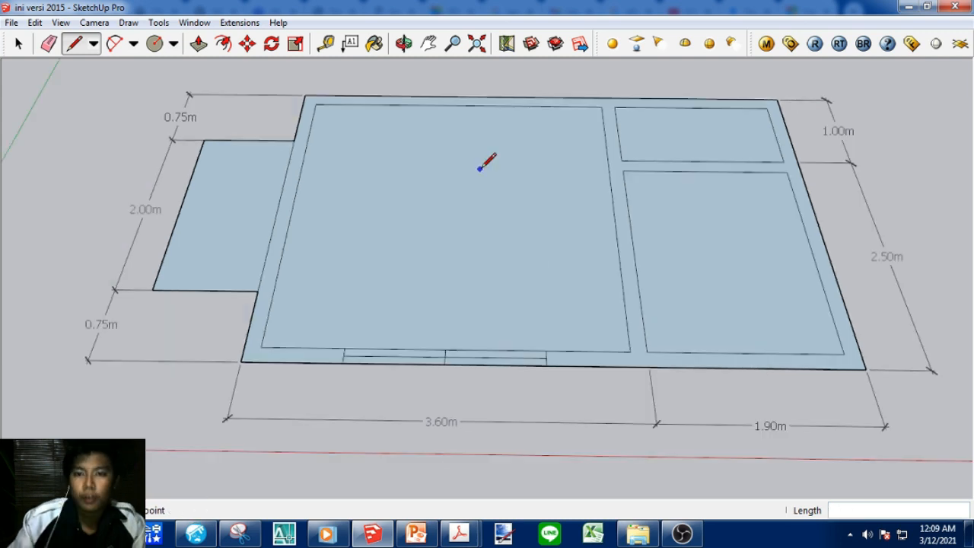
click(404, 43)
drag(532, 274, 557, 236)
click(428, 43)
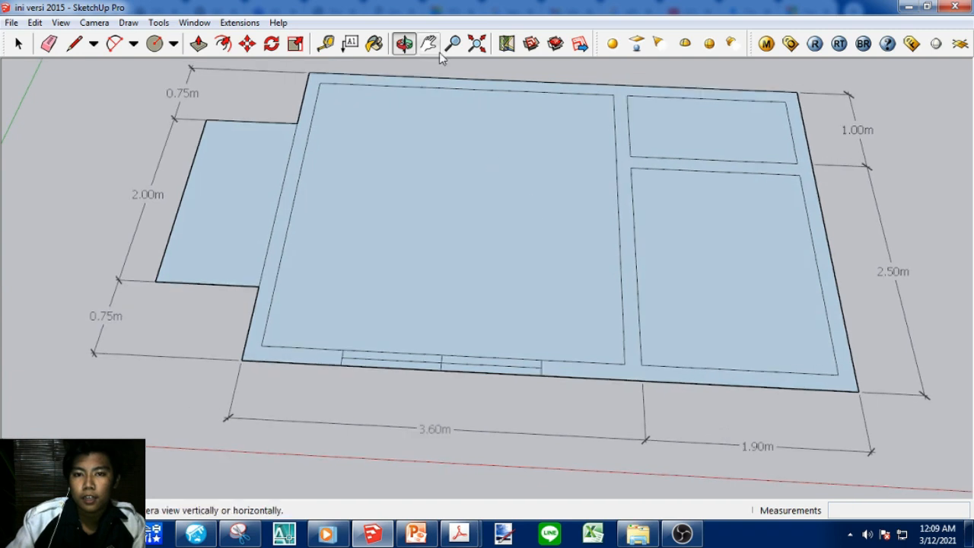
drag(392, 232, 386, 250)
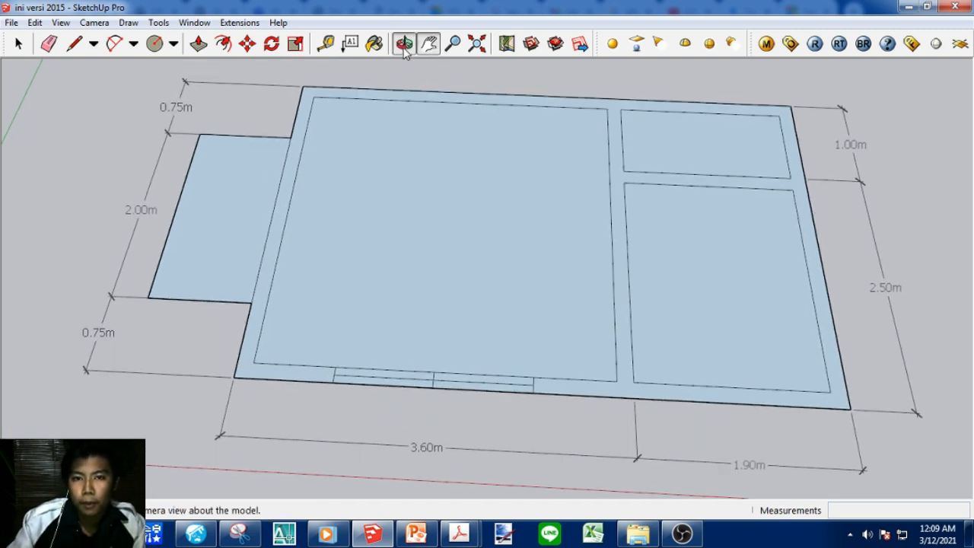
click(404, 43)
drag(494, 202, 507, 187)
click(428, 43)
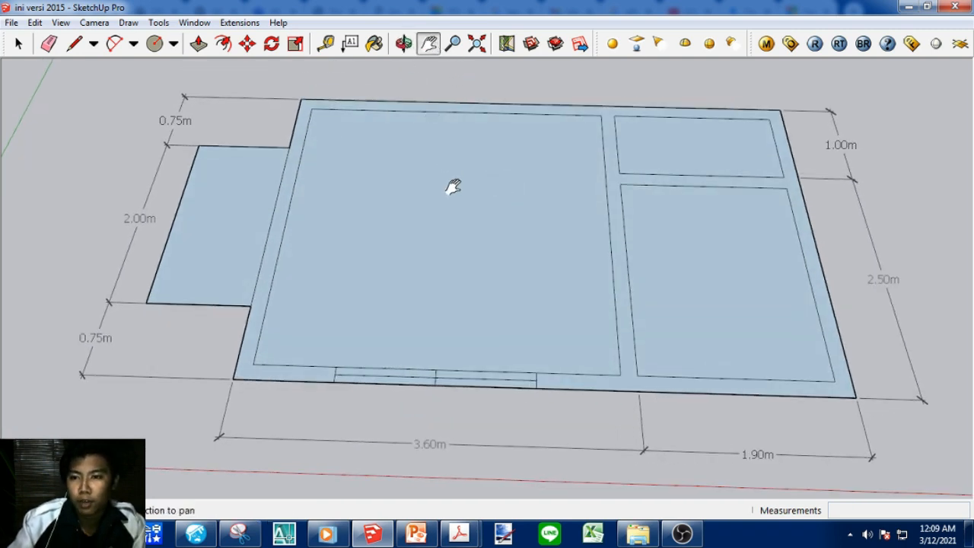
drag(411, 309, 409, 319)
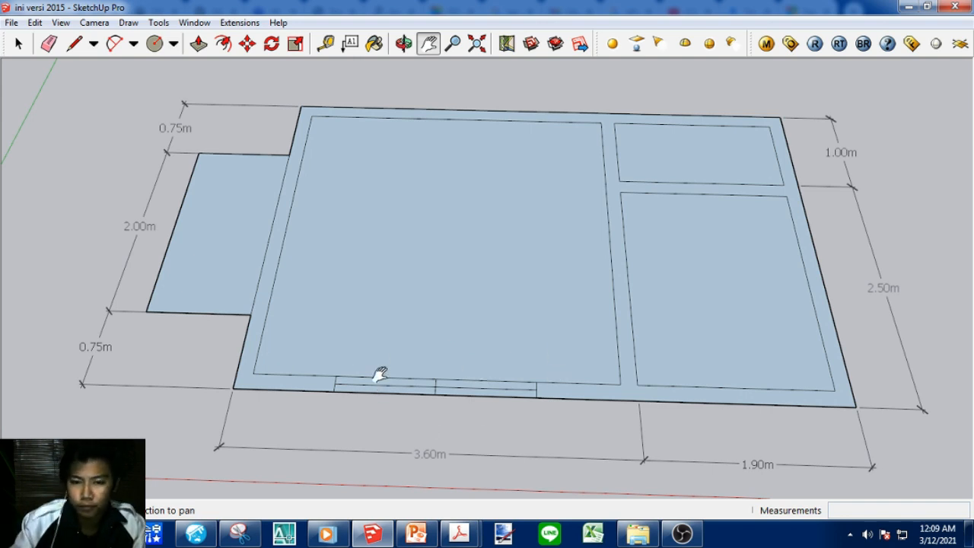
click(404, 43)
drag(490, 346, 497, 299)
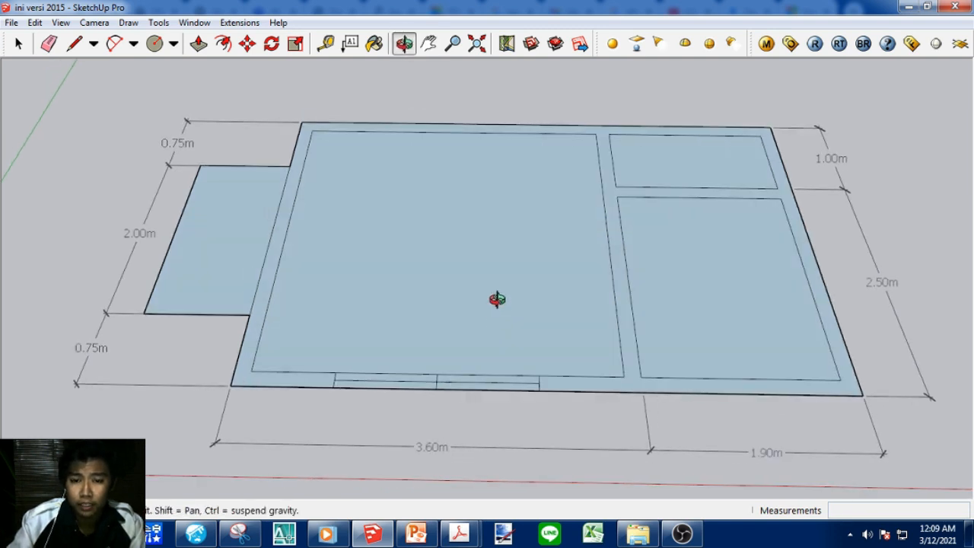
scroll(372, 279, down, 2)
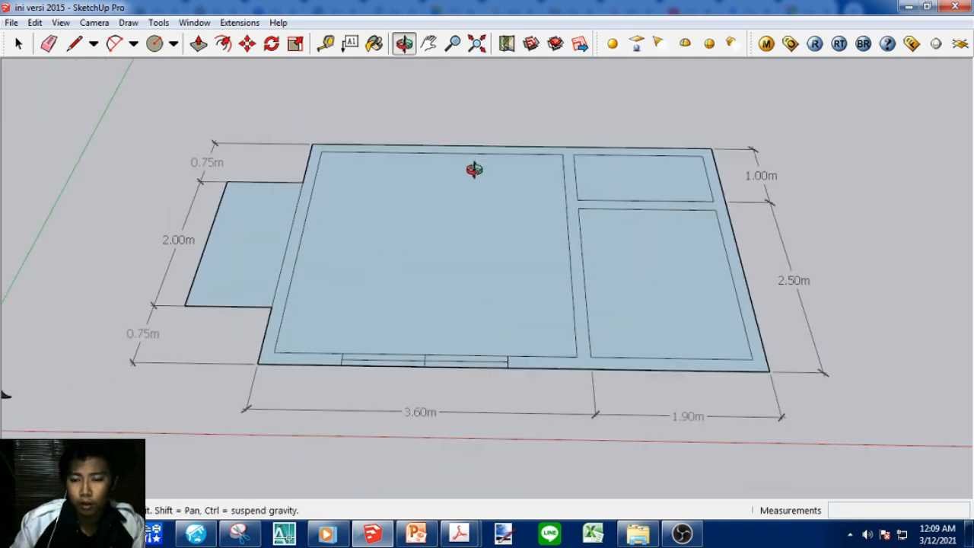
click(428, 43)
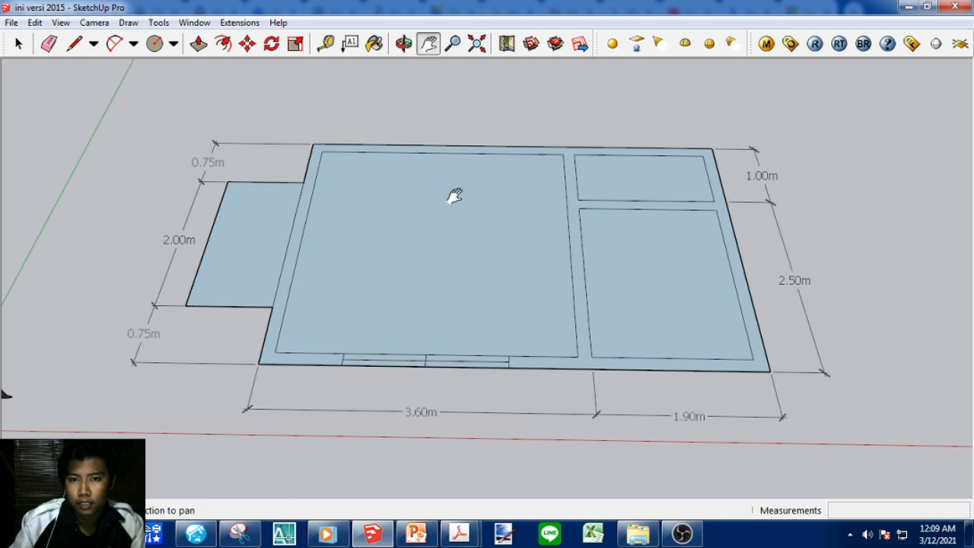
drag(452, 195, 442, 218)
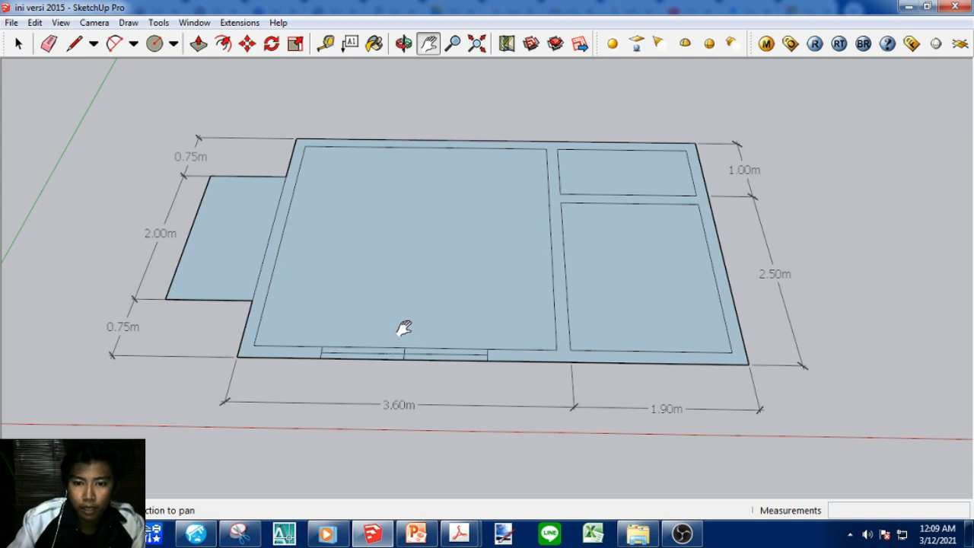
Draw a 0.15 m line across the outer wall beside the 2.50 m dimension, from the room's inner corner at the dividing wall.
drag(538, 286, 463, 306)
scroll(548, 240, up, 4)
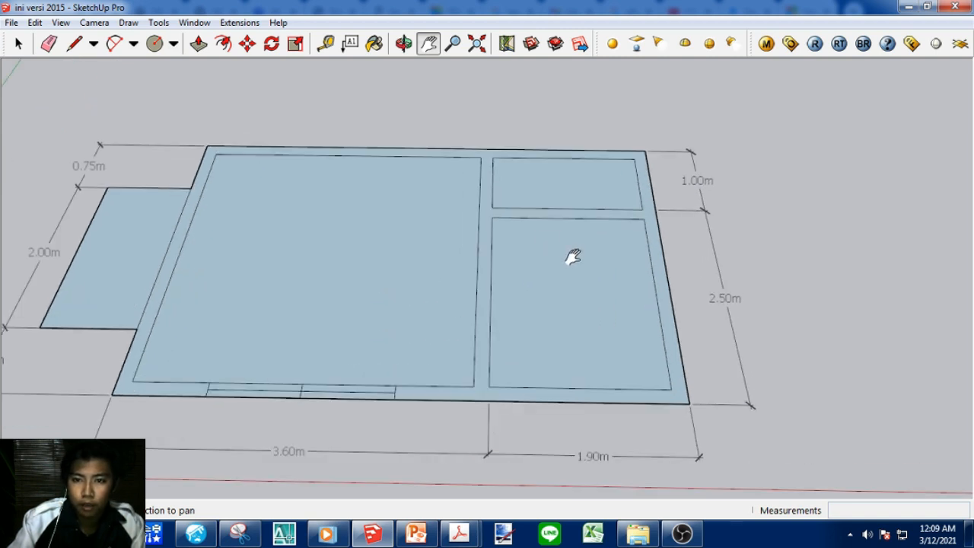
drag(522, 284, 595, 267)
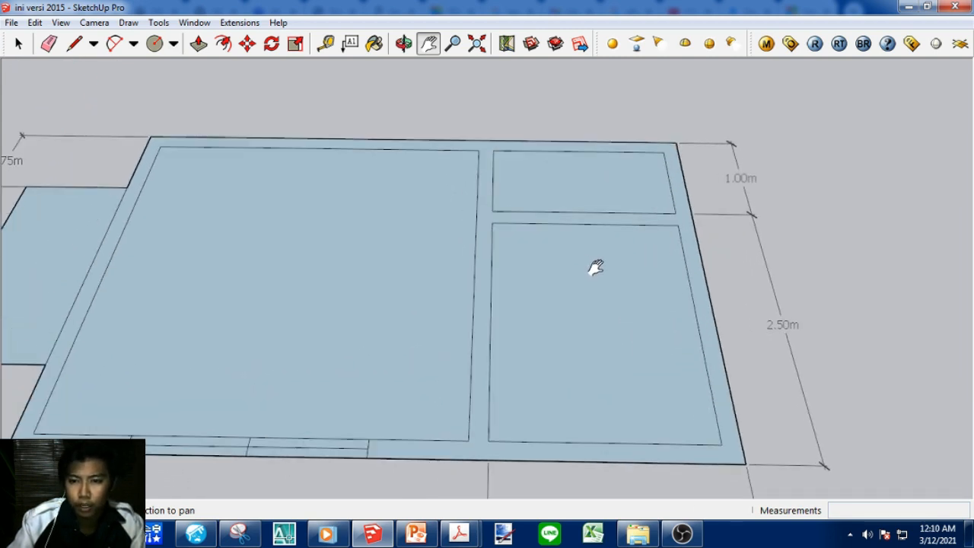
scroll(399, 281, down, 2)
mouse_move(332, 382)
mouse_down()
mouse_move(411, 371)
mouse_move(439, 408)
mouse_move(403, 417)
mouse_up()
drag(485, 325, 397, 339)
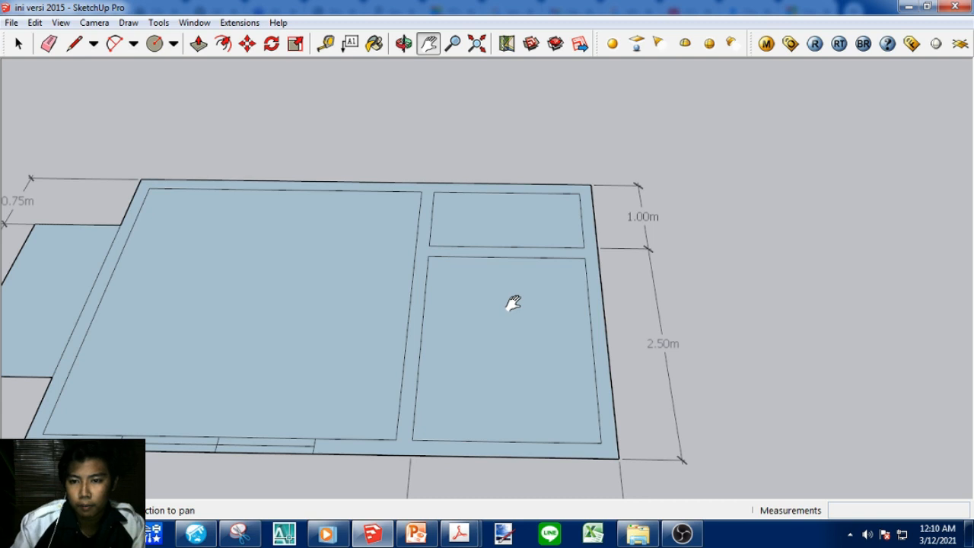
scroll(514, 302, up, 2)
drag(513, 302, 502, 289)
scroll(448, 276, down, 3)
scroll(473, 268, up, 3)
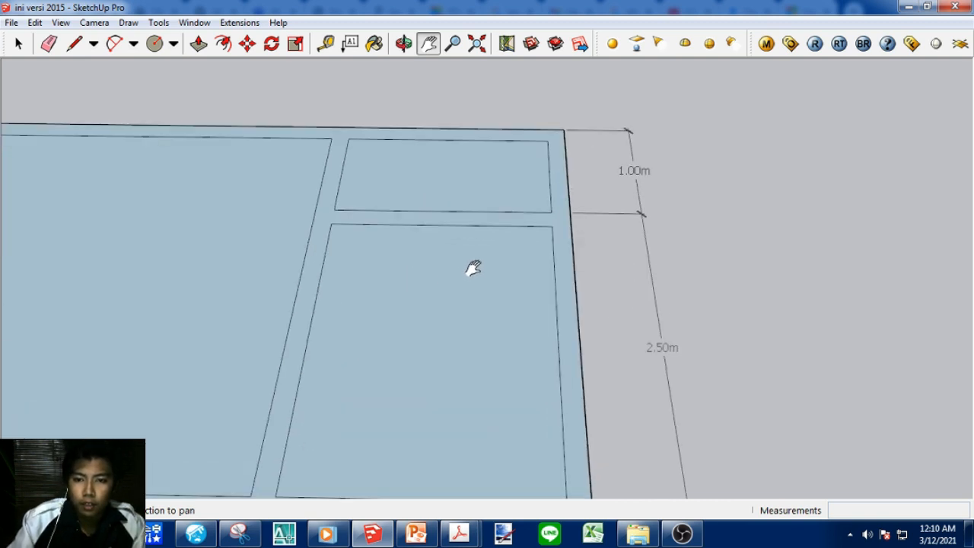
scroll(475, 258, down, 1)
scroll(490, 244, down, 1)
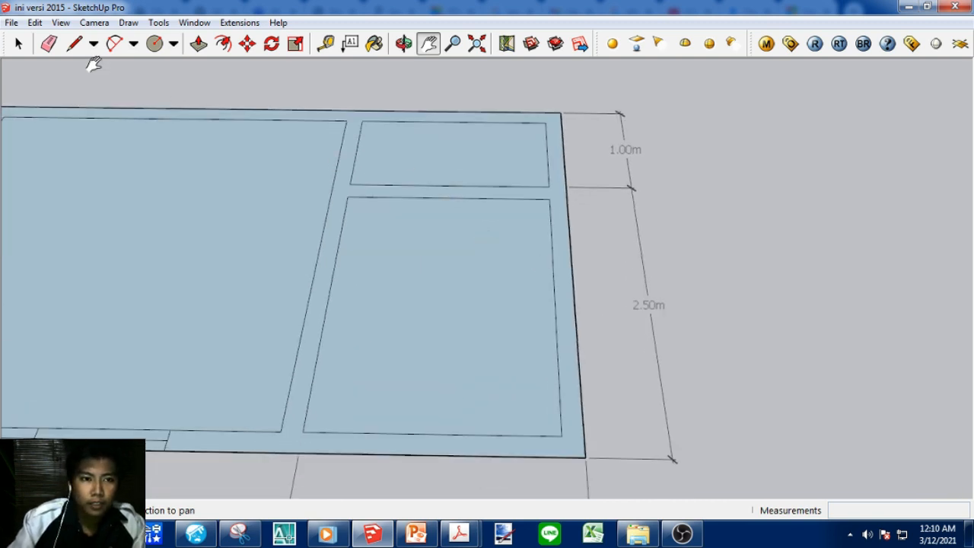
click(74, 43)
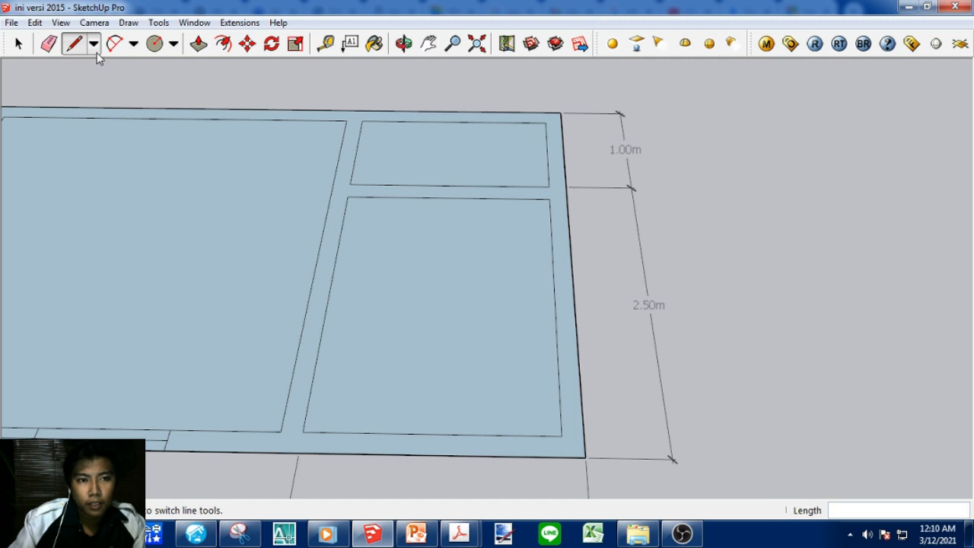
click(547, 200)
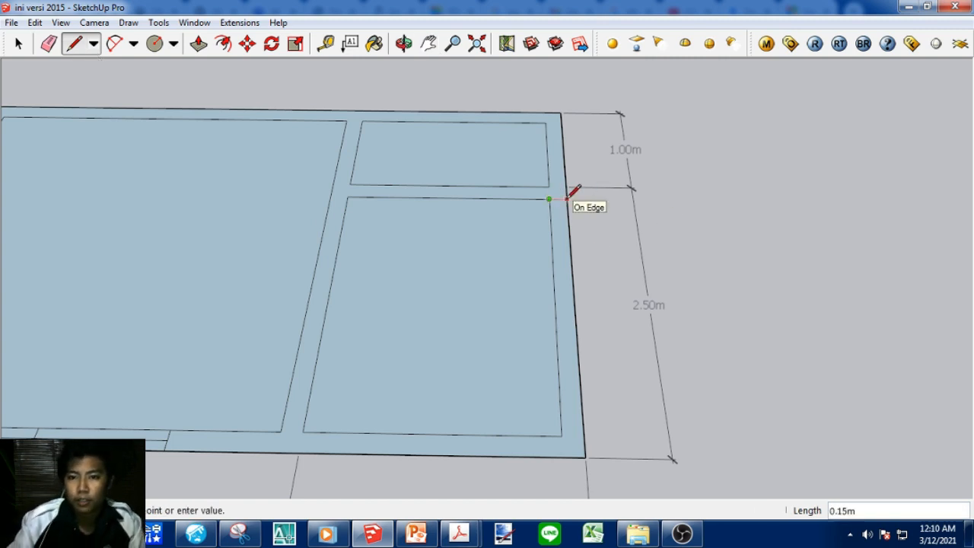
click(566, 199)
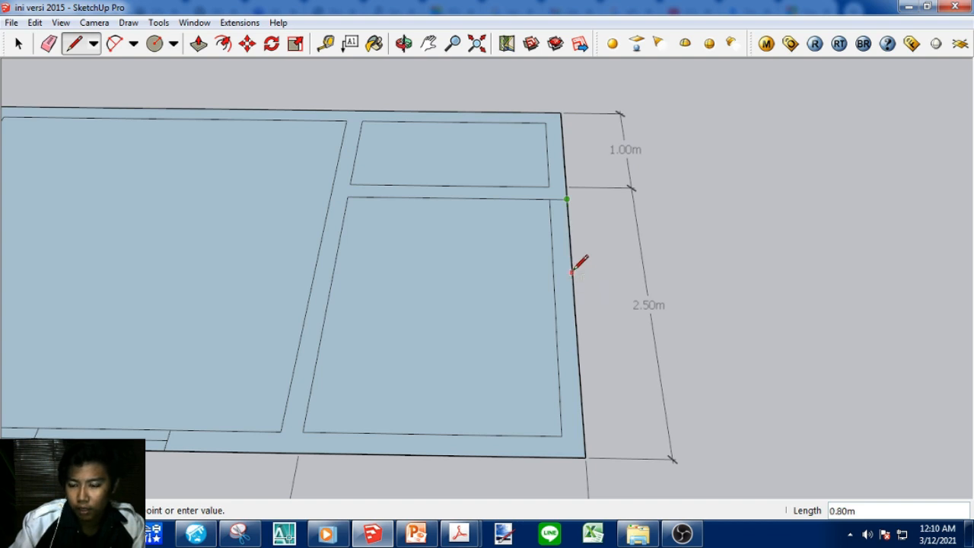
Draw a second 0.15 m line across that outer wall and erase the wall edges between the two lines to open it.
click(573, 264)
click(571, 262)
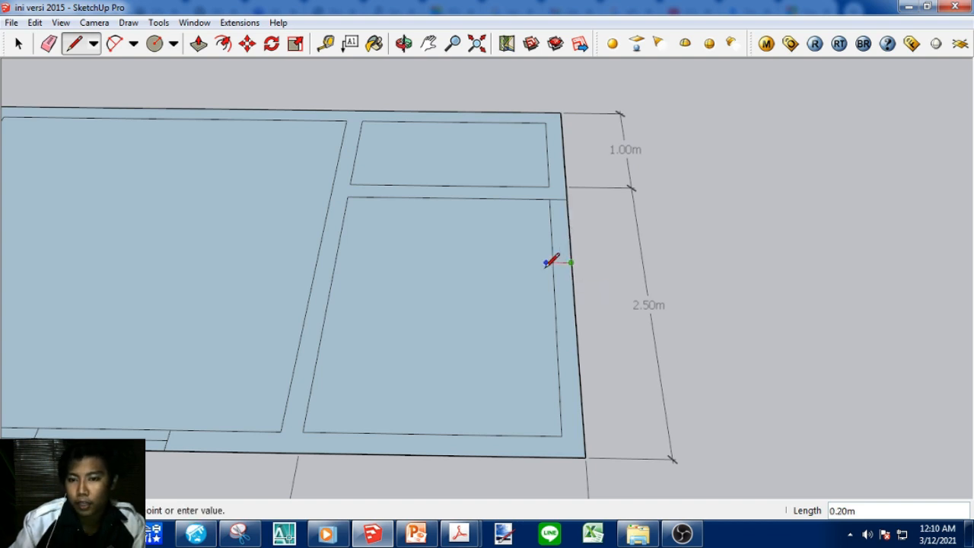
click(552, 263)
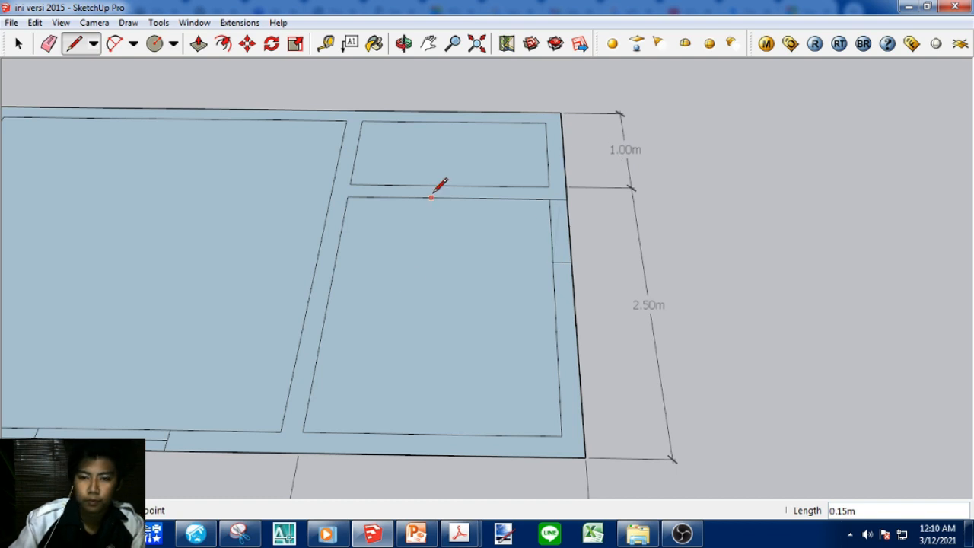
click(48, 44)
drag(526, 217, 588, 209)
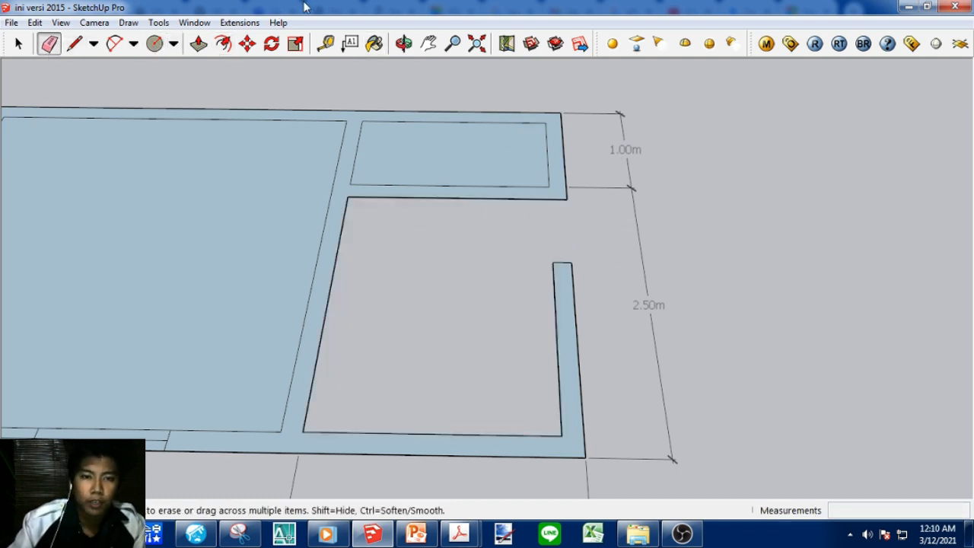
Mark 0.30 m along the smallest room's inner edge from its corner and draw a 0.15 m line across the dividing wall.
click(428, 43)
drag(308, 200, 403, 226)
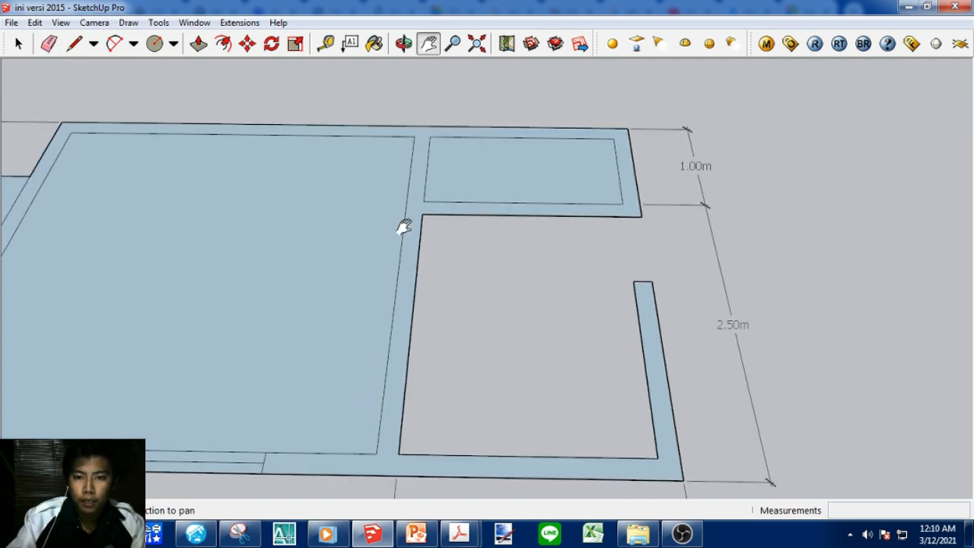
scroll(403, 226, up, 2)
click(75, 43)
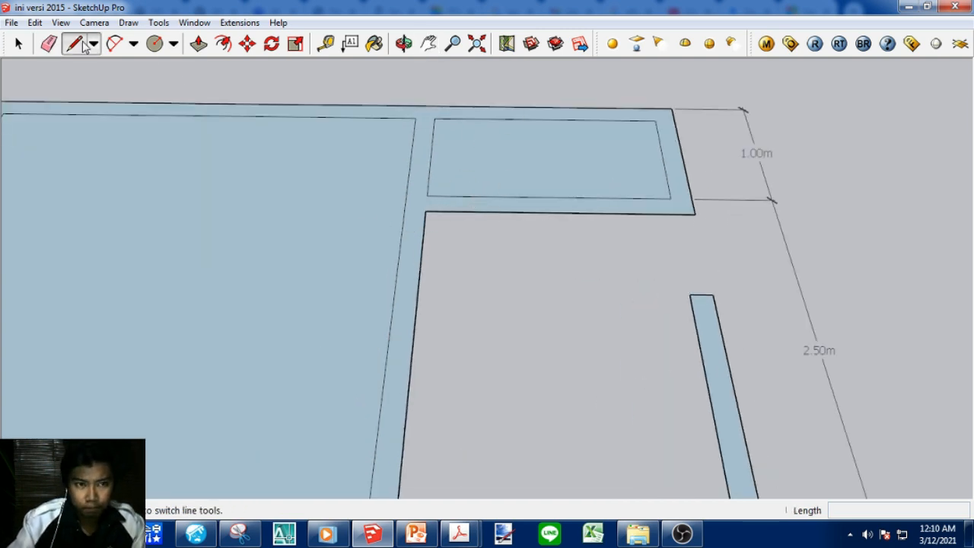
click(427, 195)
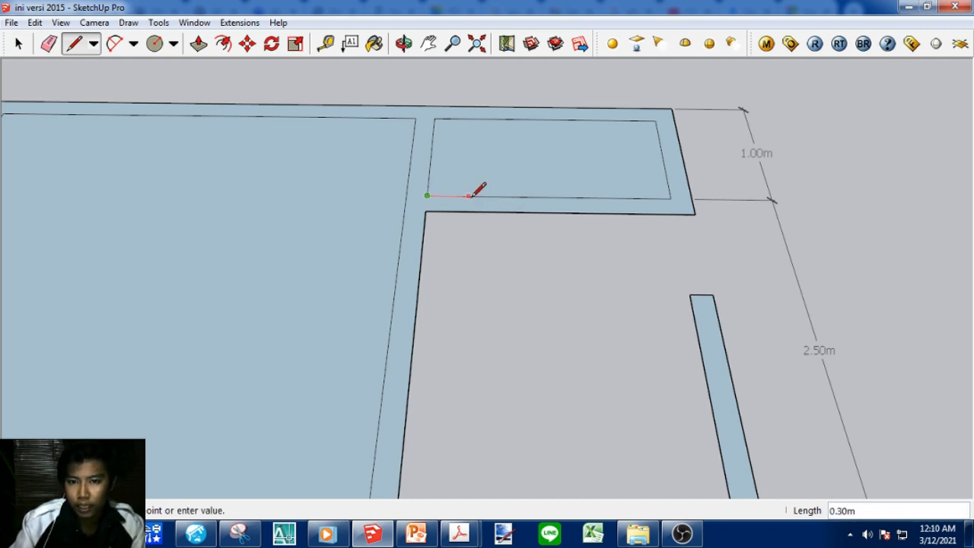
click(468, 197)
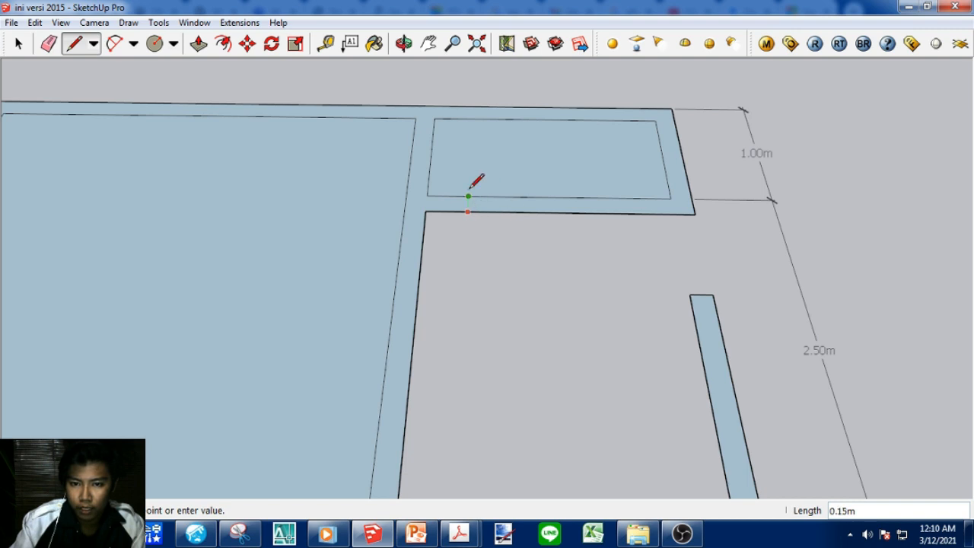
key(Escape)
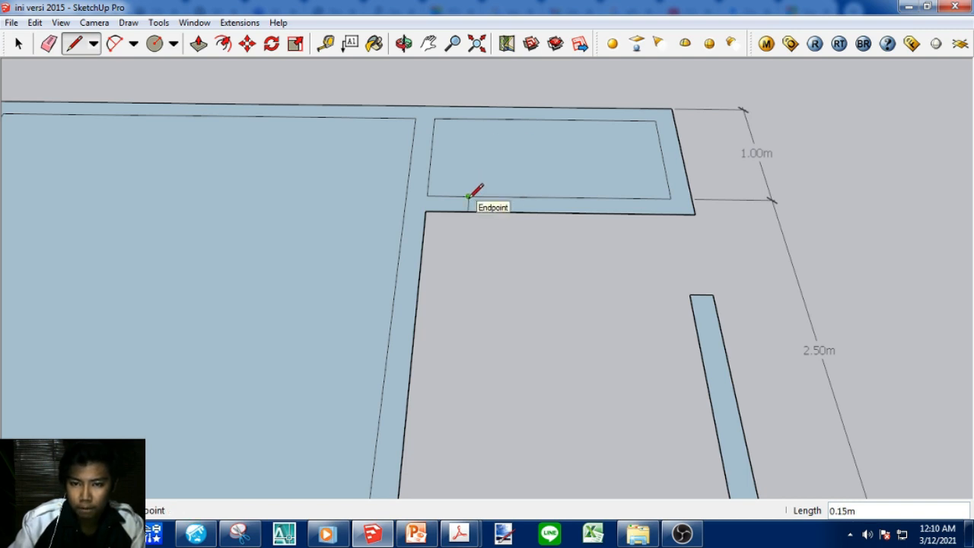
Draw another 0.15 m cross line 0.70 m further along the dividing wall and erase the wall edges between the two lines.
click(469, 196)
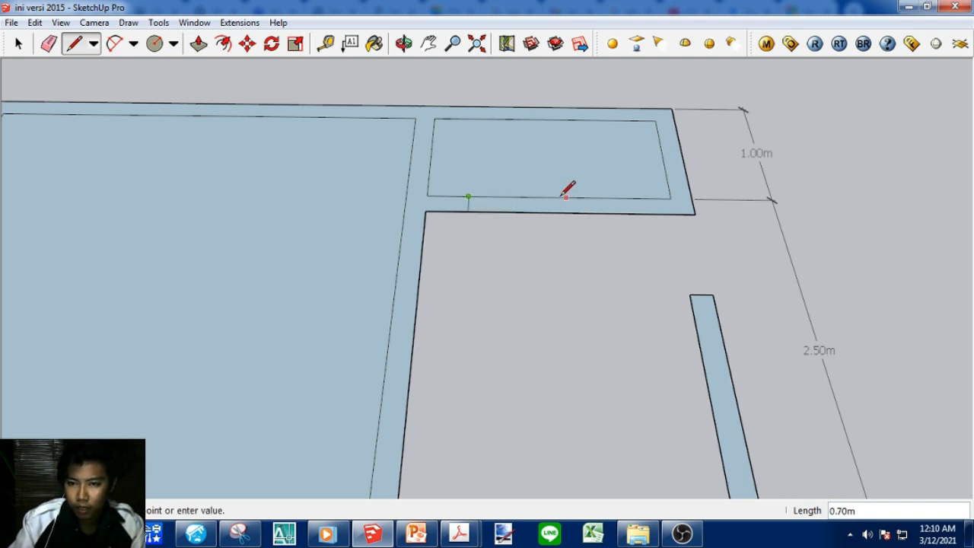
click(566, 198)
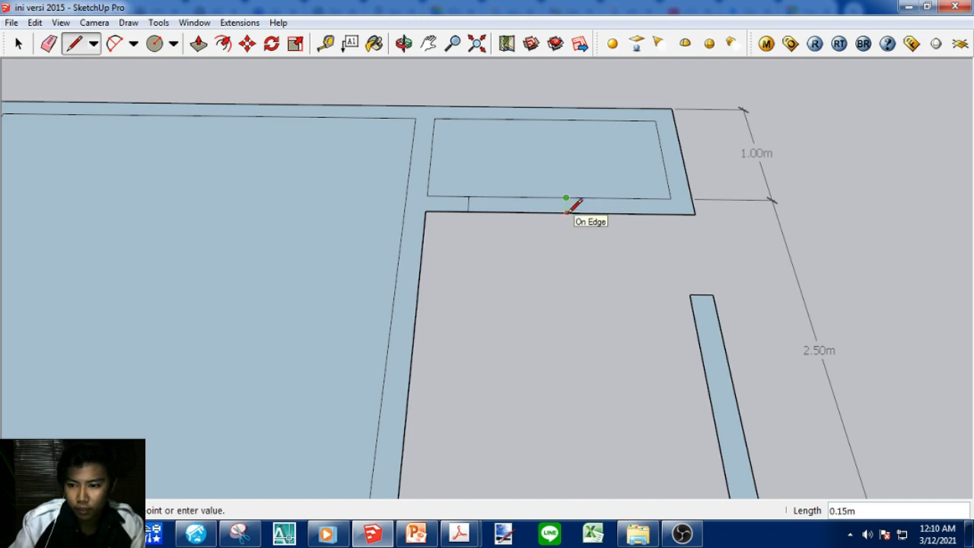
click(566, 213)
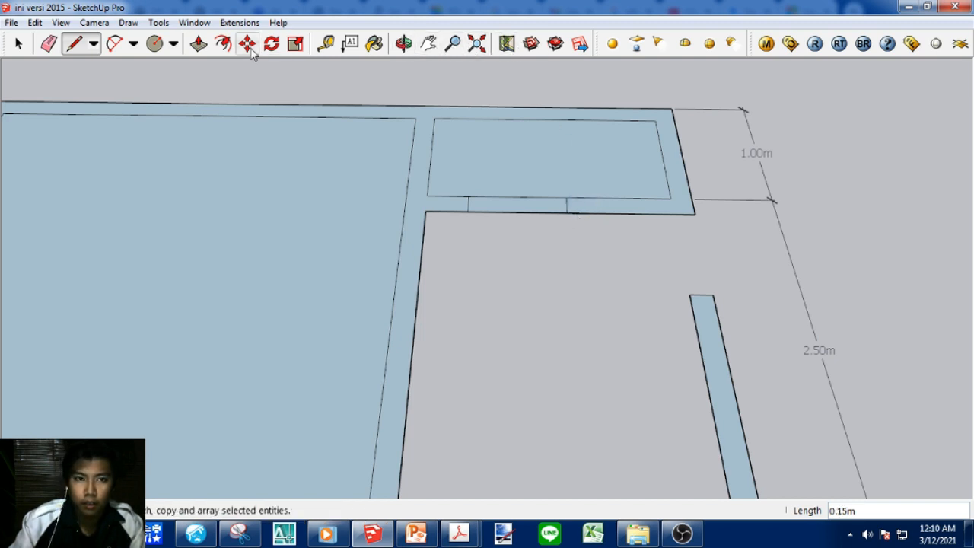
click(49, 44)
drag(487, 175, 528, 250)
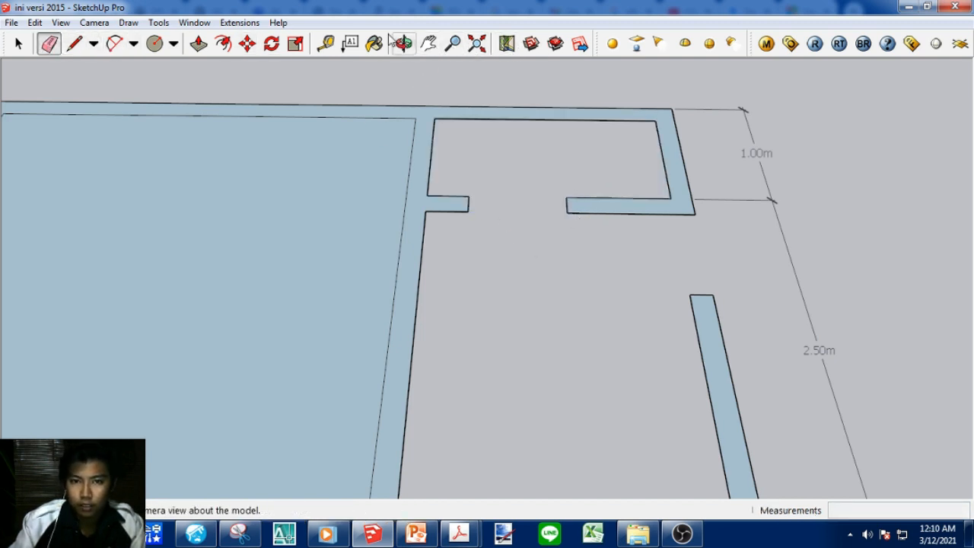
Mark 0.30 m from the dividing wall's corner along the large room's partition and draw a 0.15 m line across the partition.
click(428, 43)
drag(409, 214, 483, 190)
drag(510, 229, 514, 217)
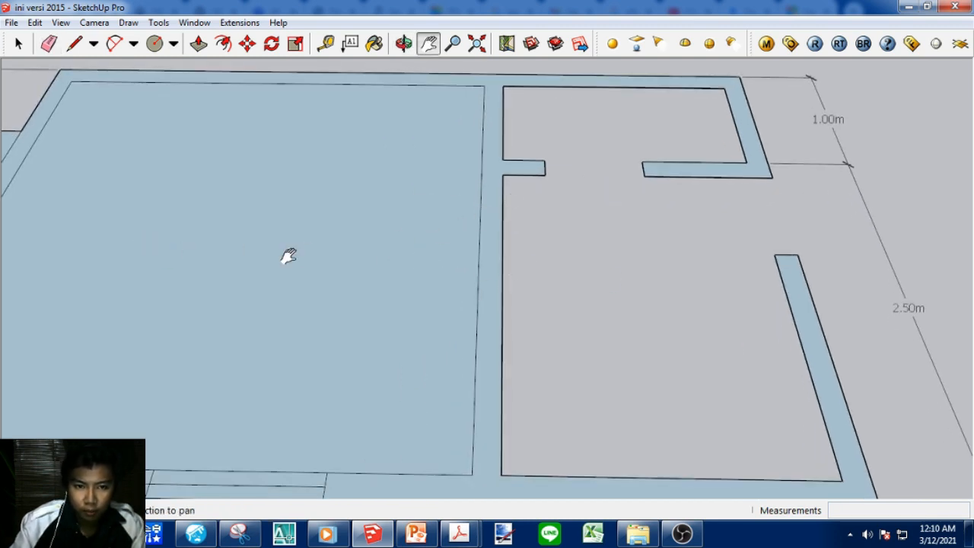
click(74, 43)
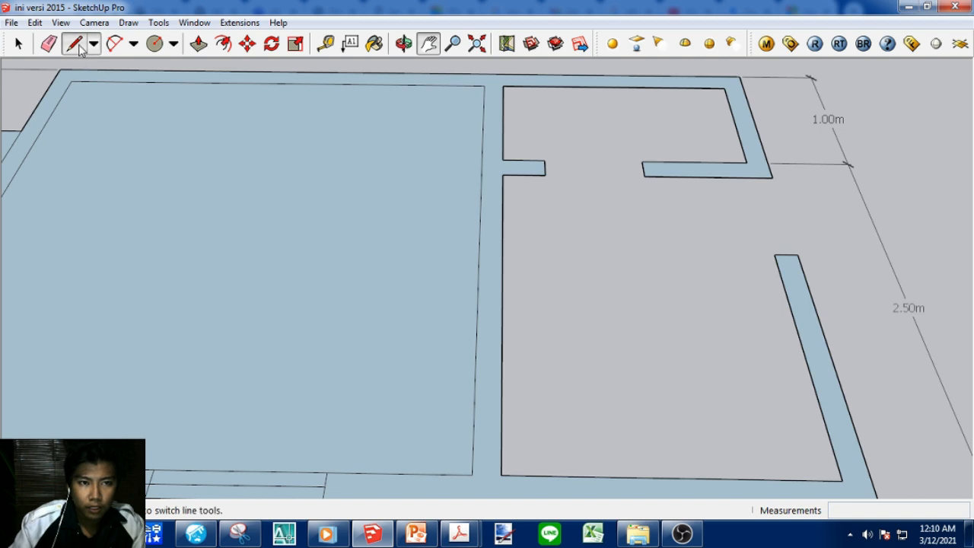
click(502, 175)
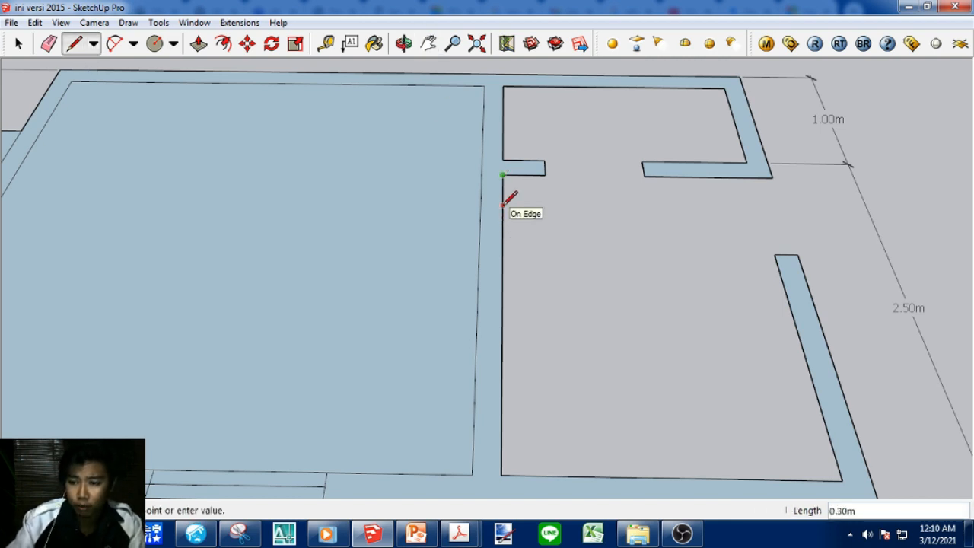
click(502, 205)
click(480, 205)
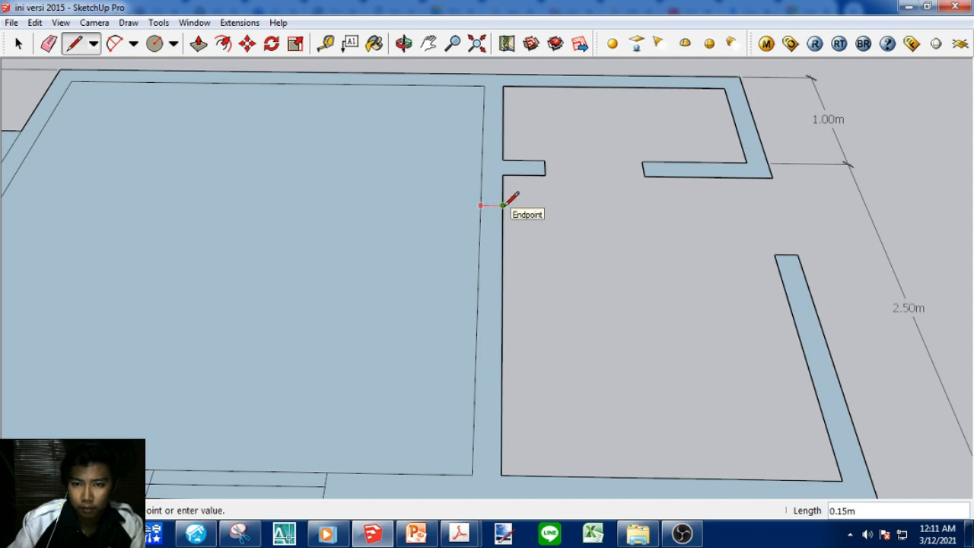
Draw a second 0.15 m cross line 0.70 m further along the large room's partition and erase the wall edges between the two lines.
click(503, 205)
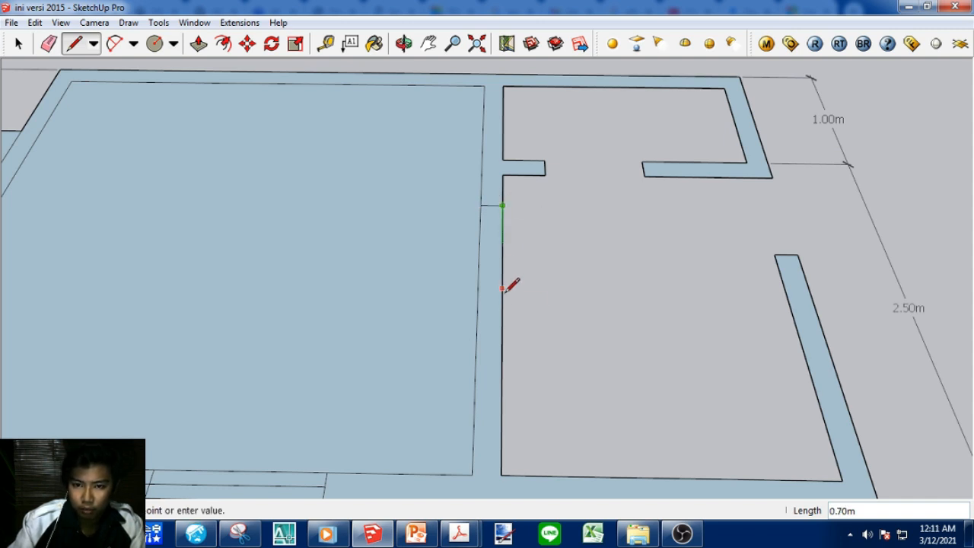
key(Escape)
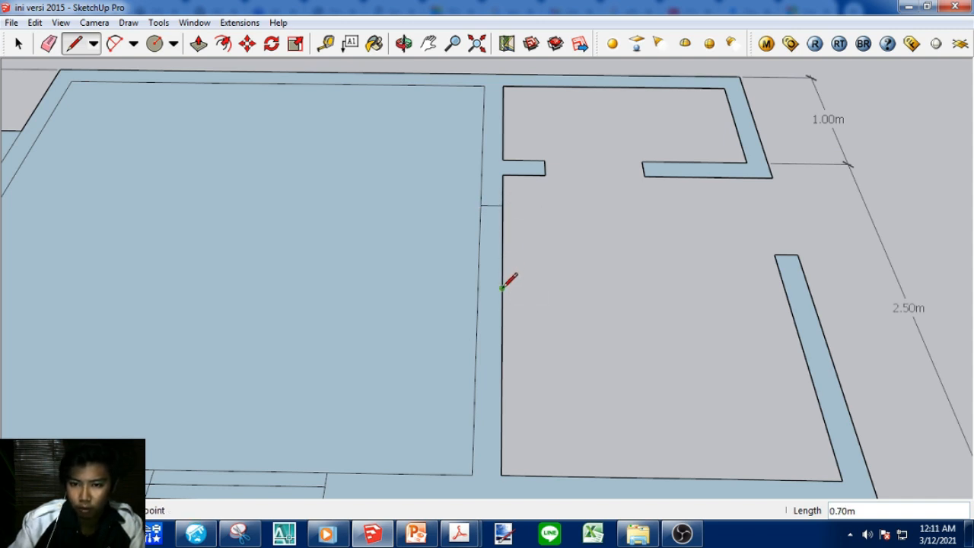
click(502, 287)
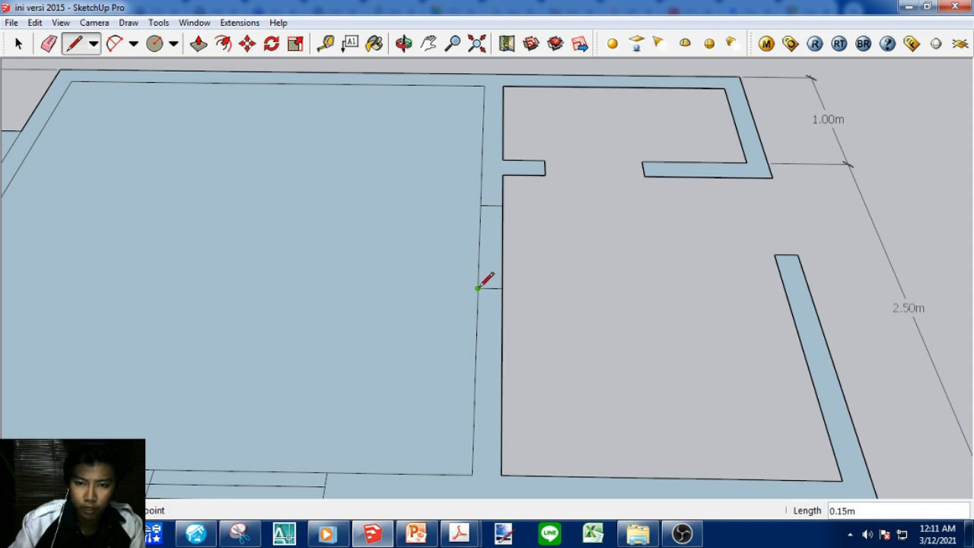
click(49, 44)
drag(459, 247, 512, 246)
Draw a 0.15 m line across the large room's outer wall beside the 2.00 m projection, starting at the inner edge's midpoint.
click(429, 43)
scroll(307, 279, down, 2)
drag(307, 278, 482, 324)
drag(218, 267, 311, 282)
scroll(311, 283, up, 2)
drag(484, 337, 462, 284)
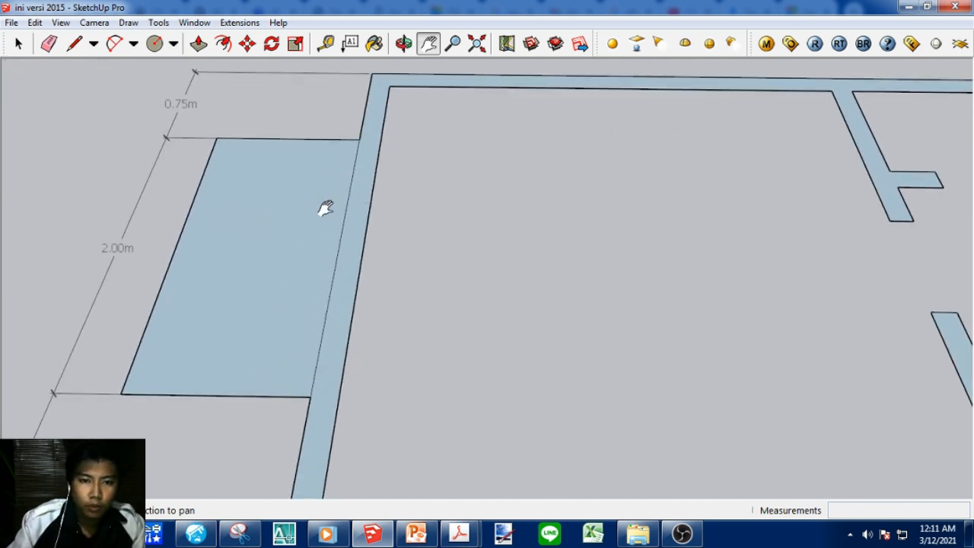
click(74, 43)
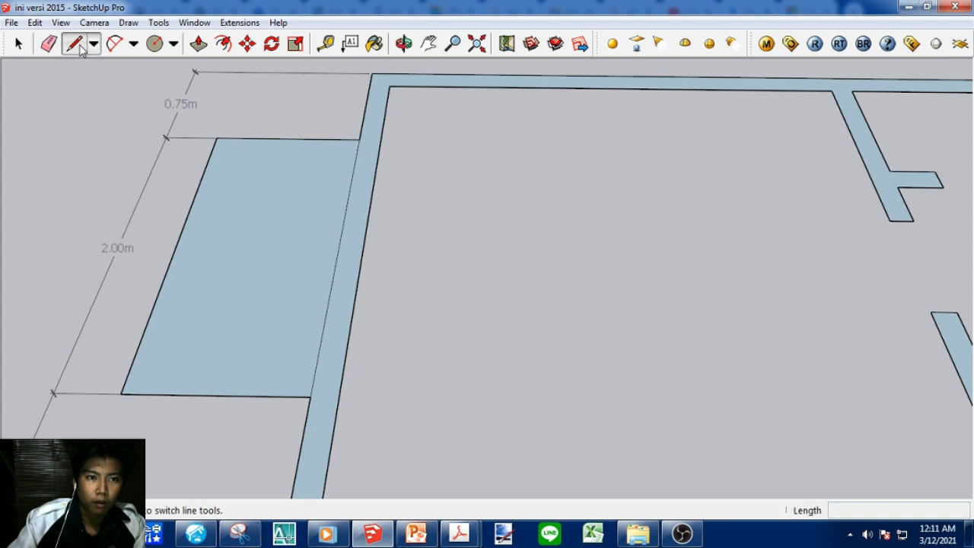
click(363, 251)
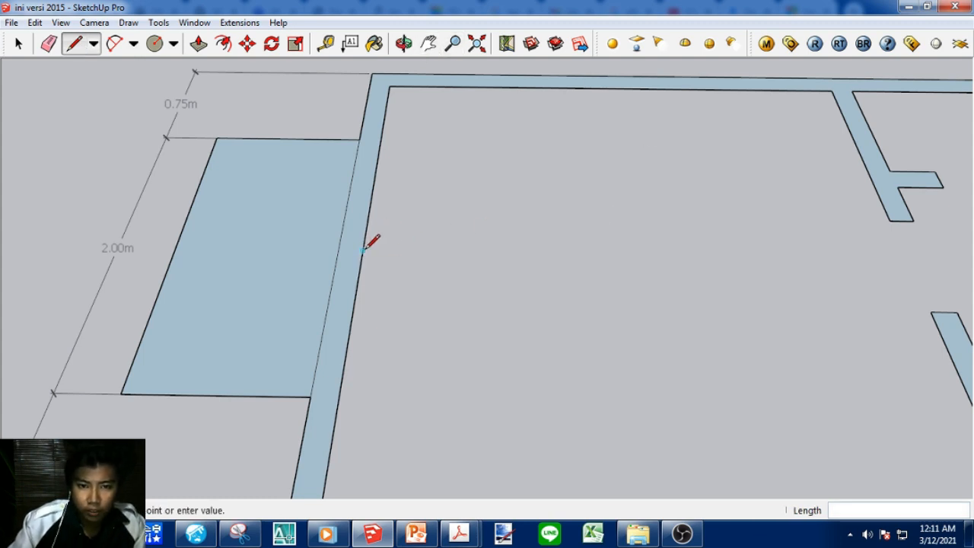
click(339, 250)
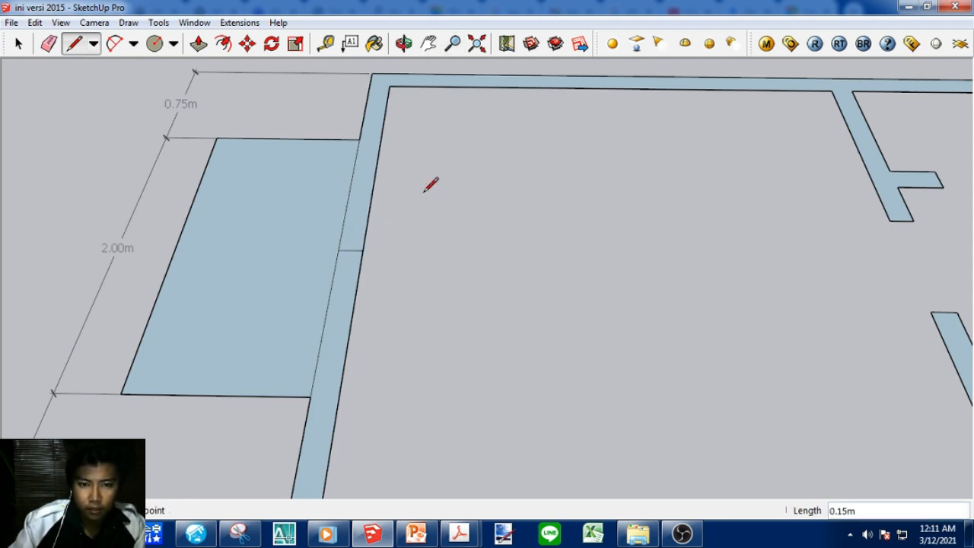
Draw a 0.15 m line across the wall 0.70 m away on each side of the middle line beside the projection.
click(353, 169)
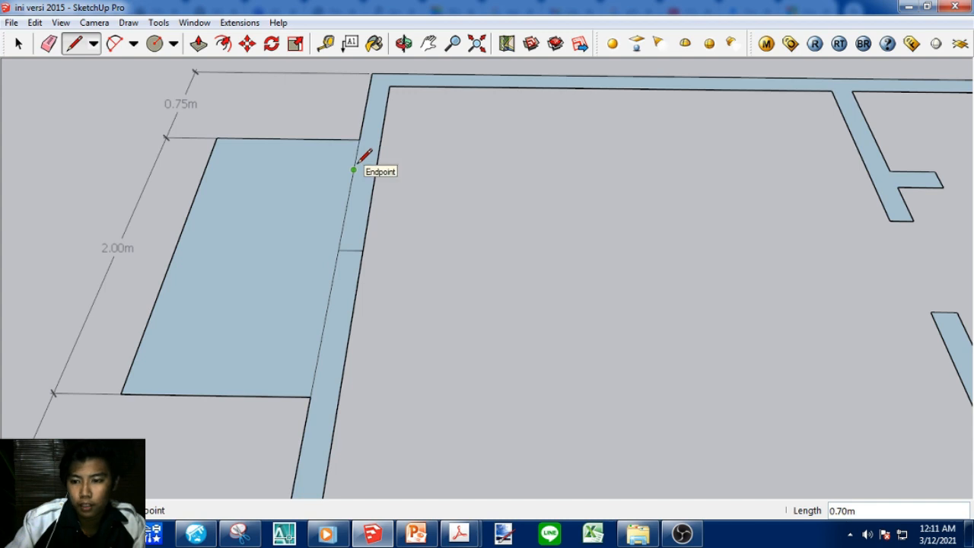
click(354, 166)
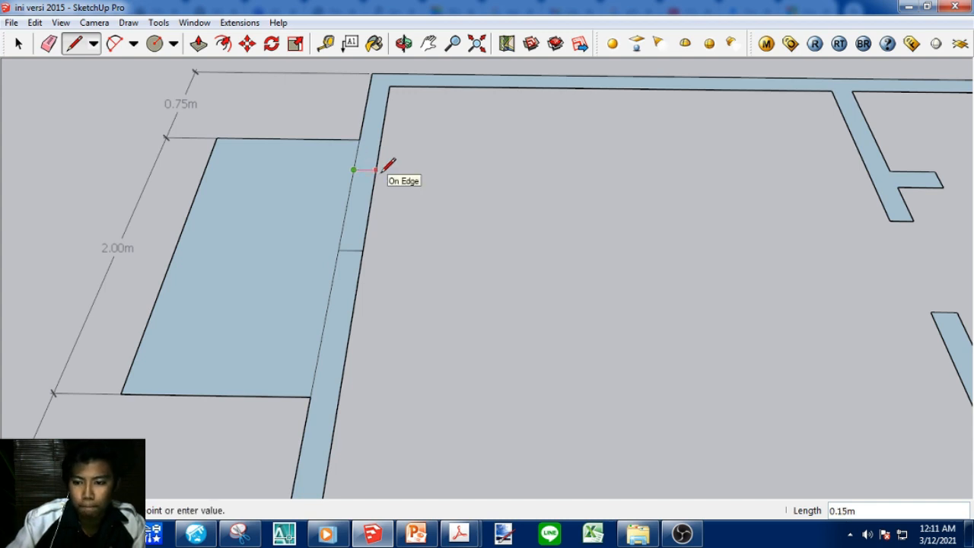
click(378, 170)
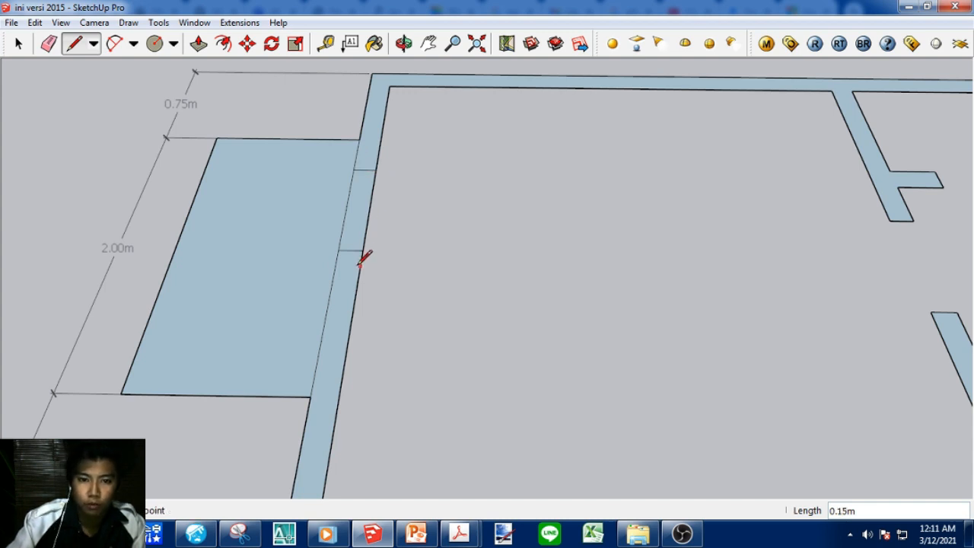
click(346, 348)
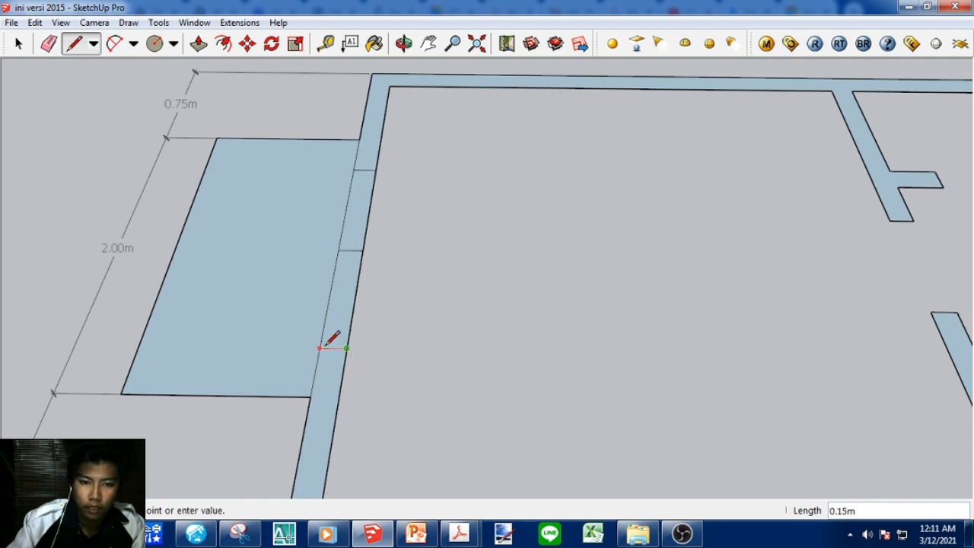
click(322, 347)
Erase the wall edges and the middle line between the two outer cross lines to open the wall beside the projection.
scroll(370, 214, down, 2)
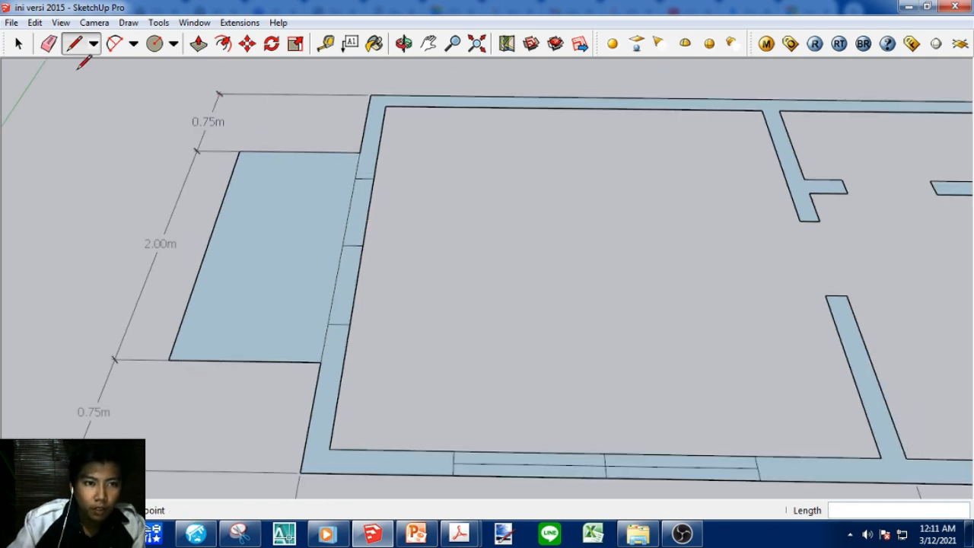
click(49, 43)
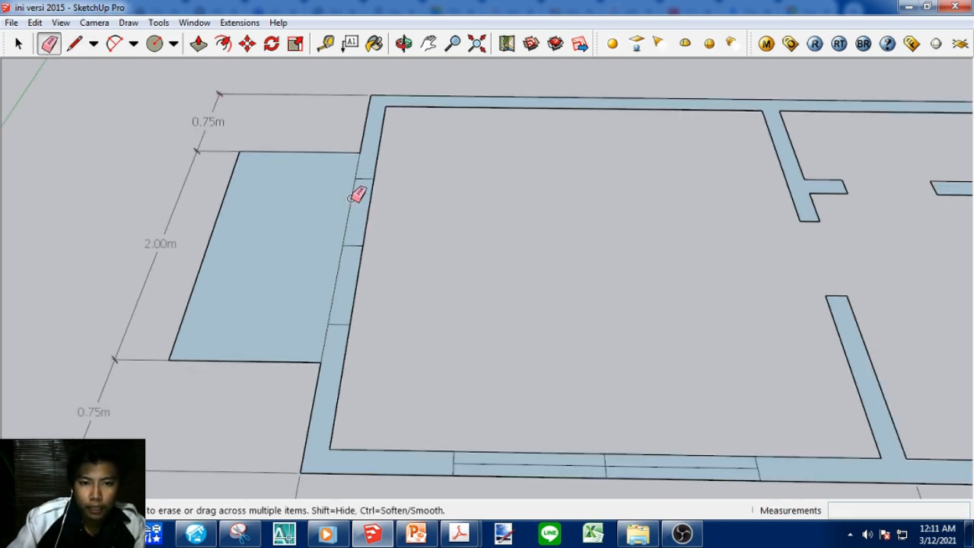
mouse_move(352, 198)
mouse_down()
mouse_move(364, 238)
mouse_move(349, 231)
mouse_move(365, 266)
mouse_move(367, 255)
mouse_up()
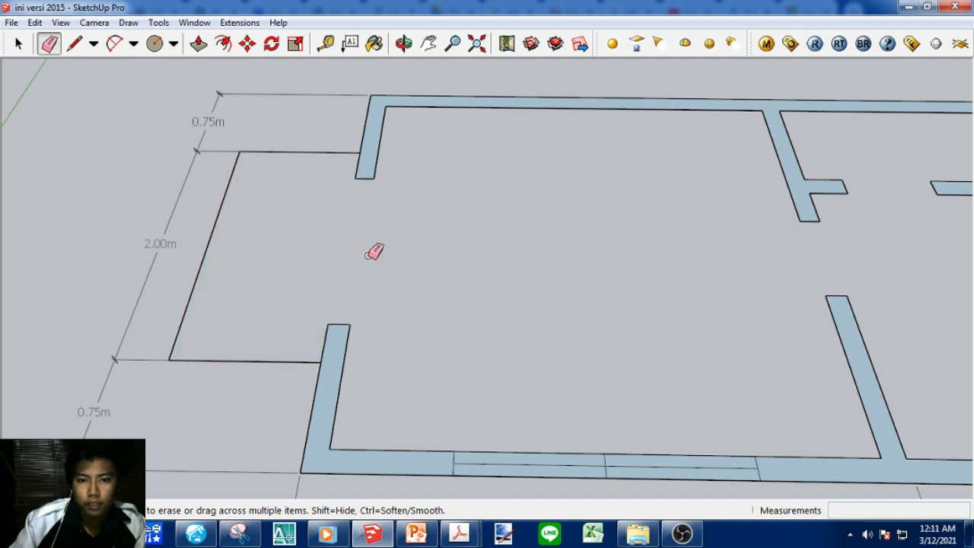
scroll(412, 197, down, 2)
Examine the whole dimensioned floor plan with its wall openings and window segments.
click(428, 43)
drag(602, 132, 540, 234)
scroll(522, 221, down, 1)
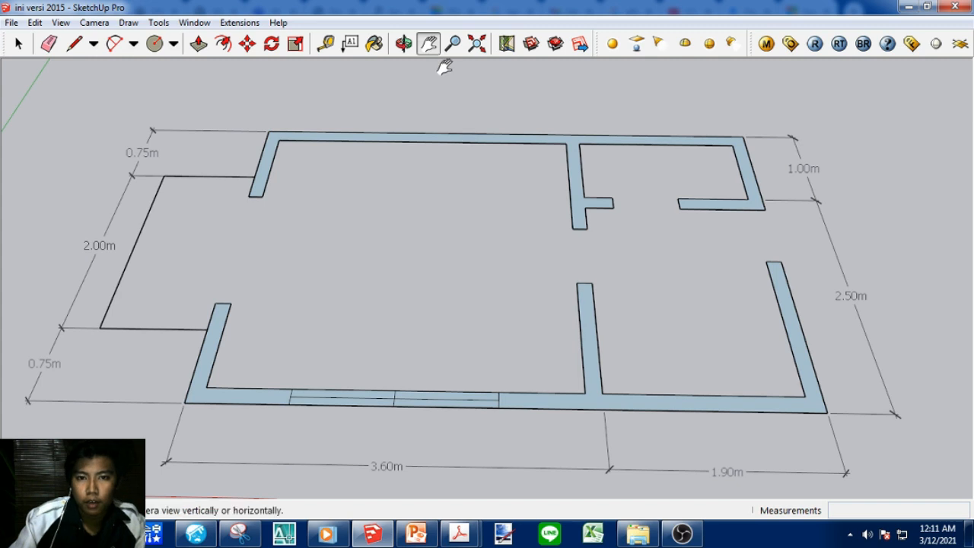
click(403, 43)
drag(434, 179, 449, 211)
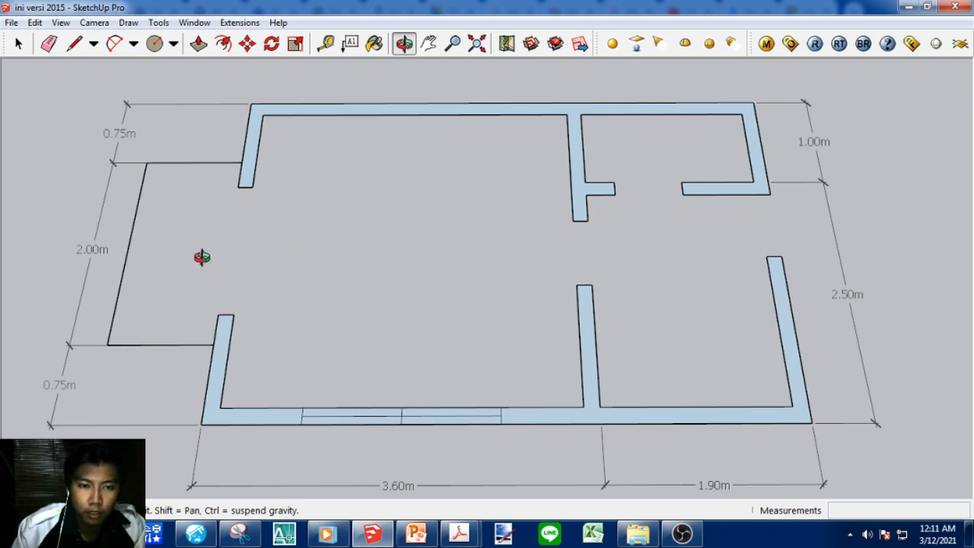
click(428, 43)
drag(459, 276, 508, 267)
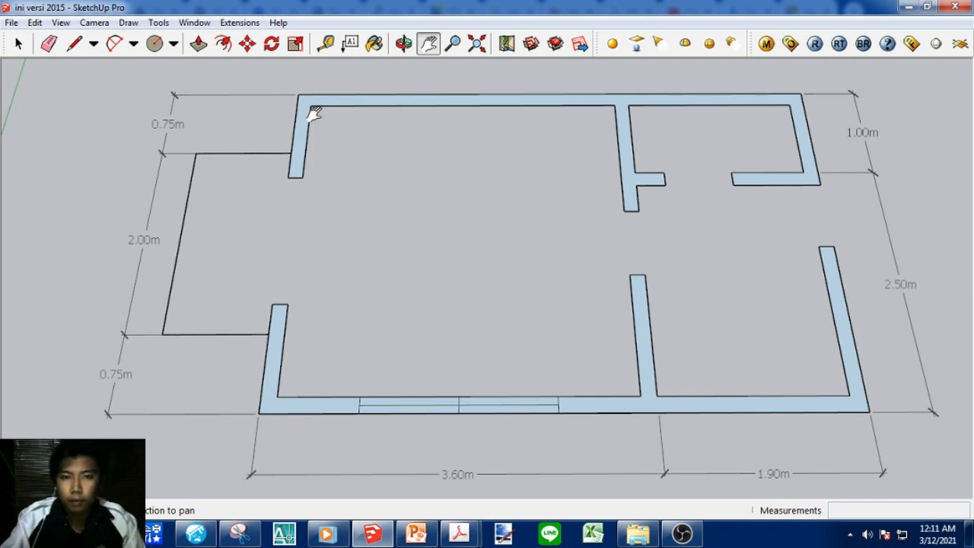
drag(598, 217, 583, 206)
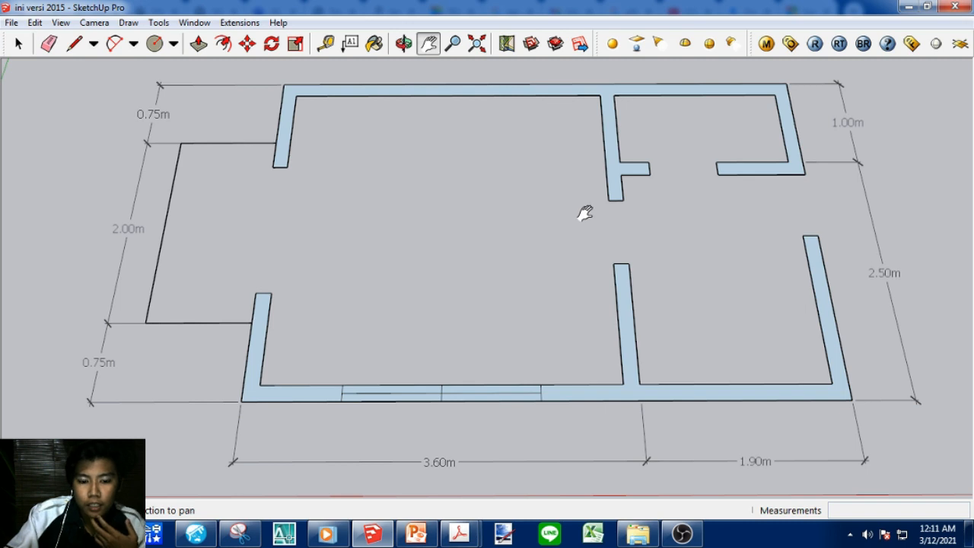
Measure the widths of the partition's door opening, a window segment and the outer wall opening beside the projection.
key(t)
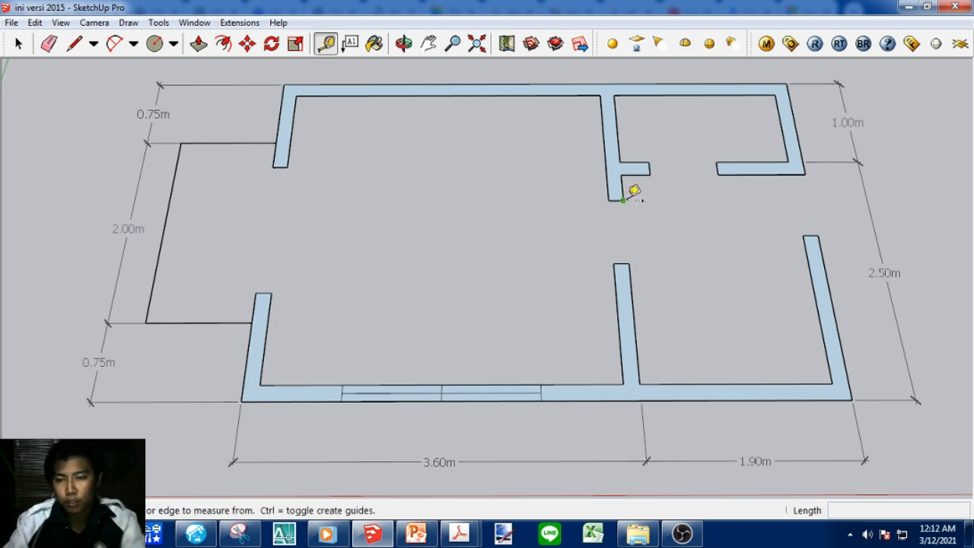
click(623, 199)
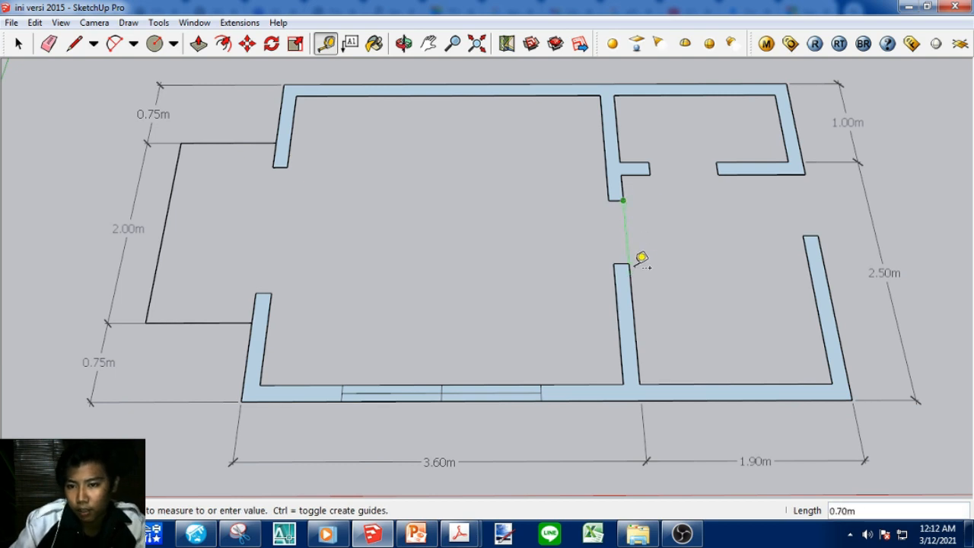
click(328, 44)
click(342, 384)
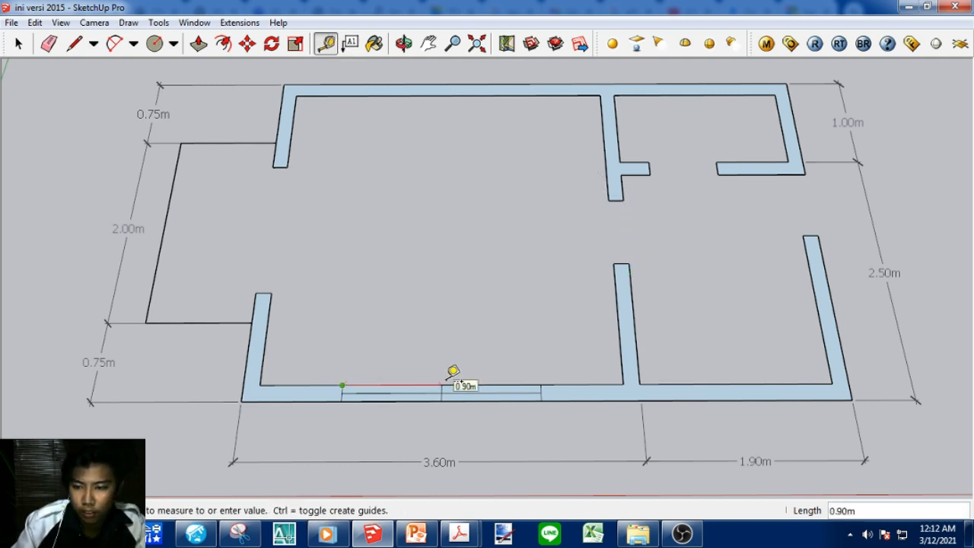
scroll(450, 269, down, 1)
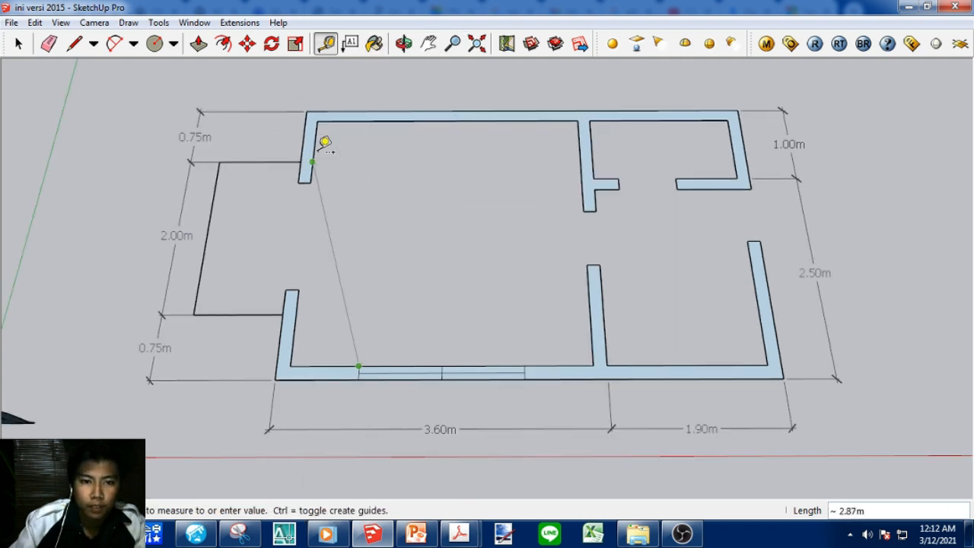
click(328, 44)
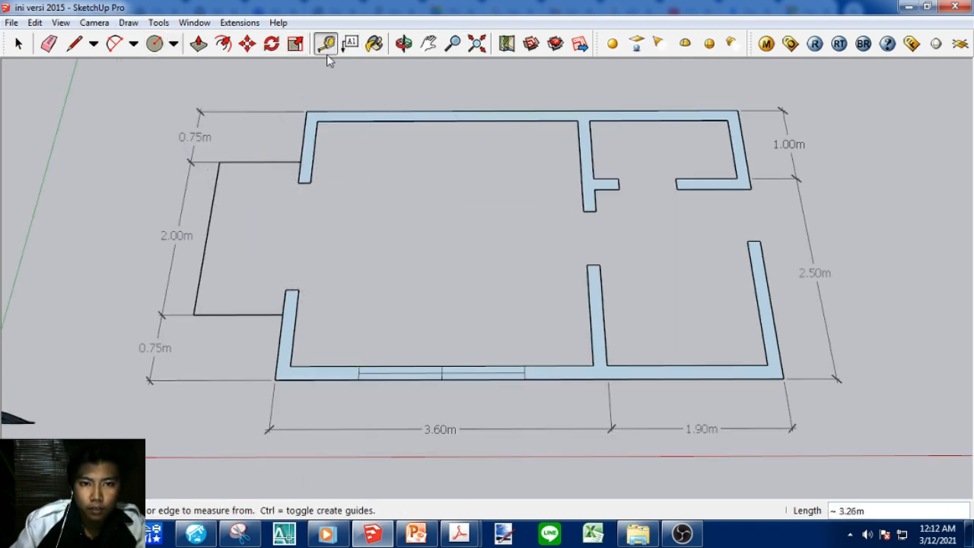
click(309, 183)
click(304, 286)
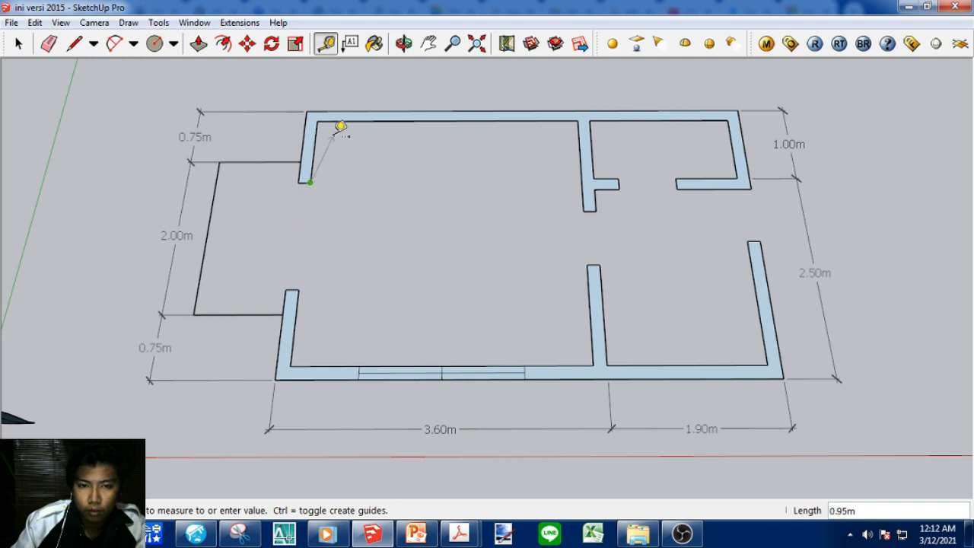
click(428, 44)
drag(610, 203, 561, 211)
scroll(562, 213, down, 1)
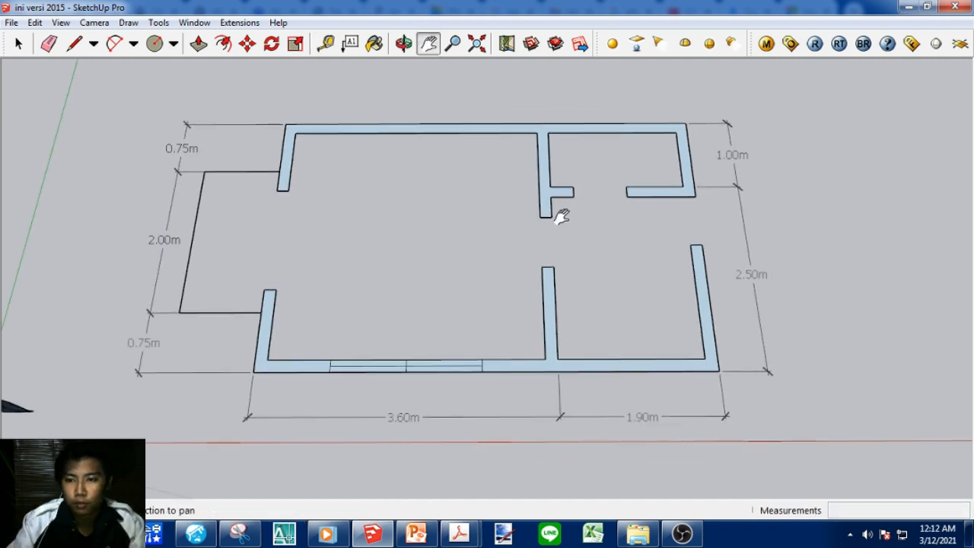
drag(553, 247, 549, 222)
click(404, 43)
drag(496, 239, 485, 100)
click(428, 43)
drag(490, 138, 526, 153)
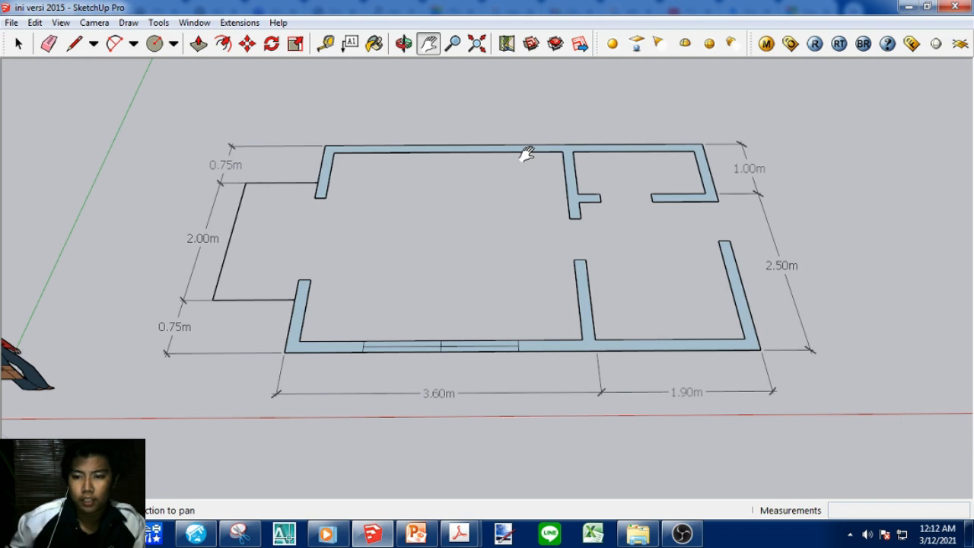
drag(565, 253, 575, 253)
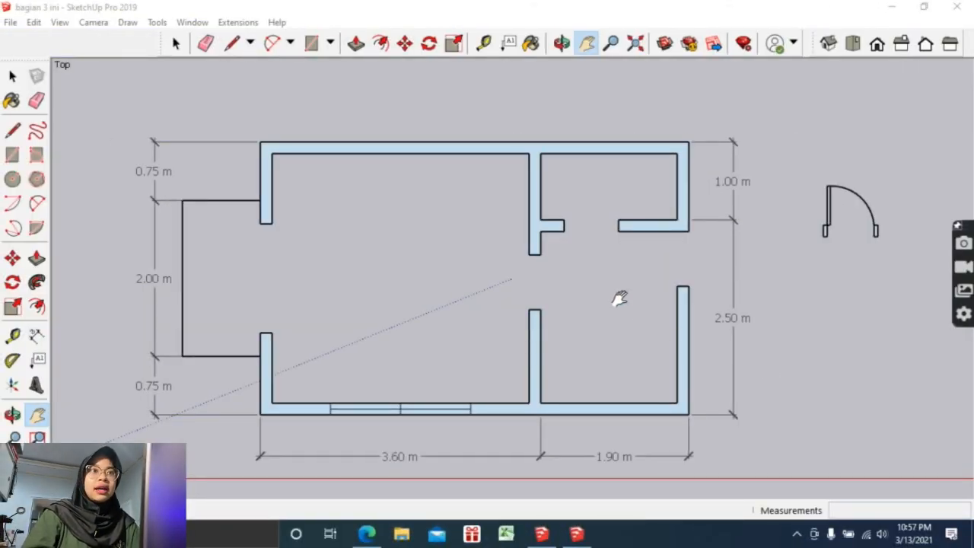
drag(619, 302, 654, 289)
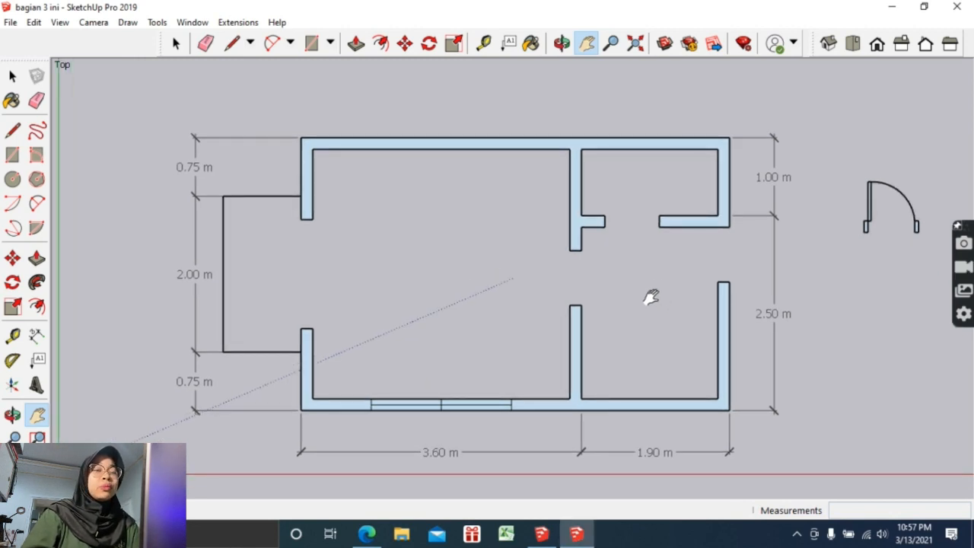
drag(650, 298, 583, 289)
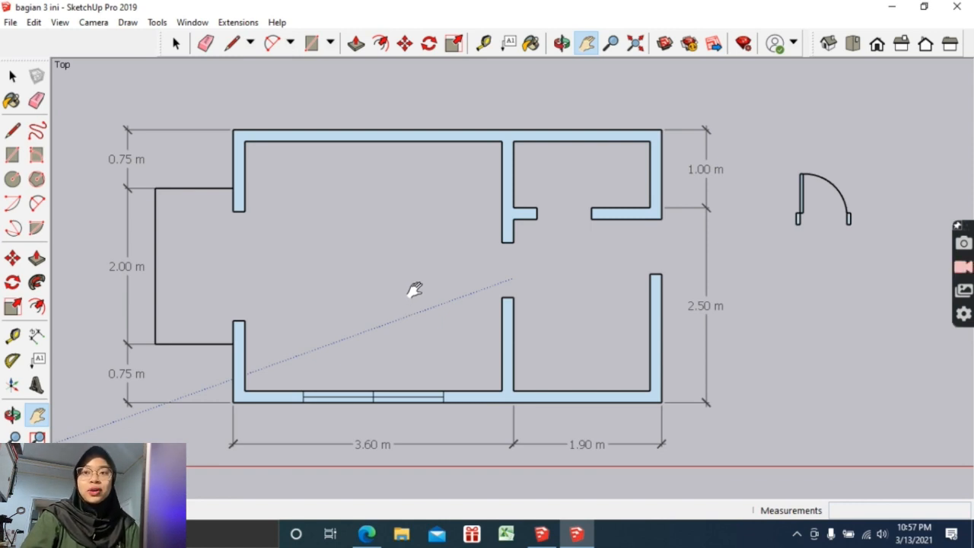
drag(747, 267, 687, 267)
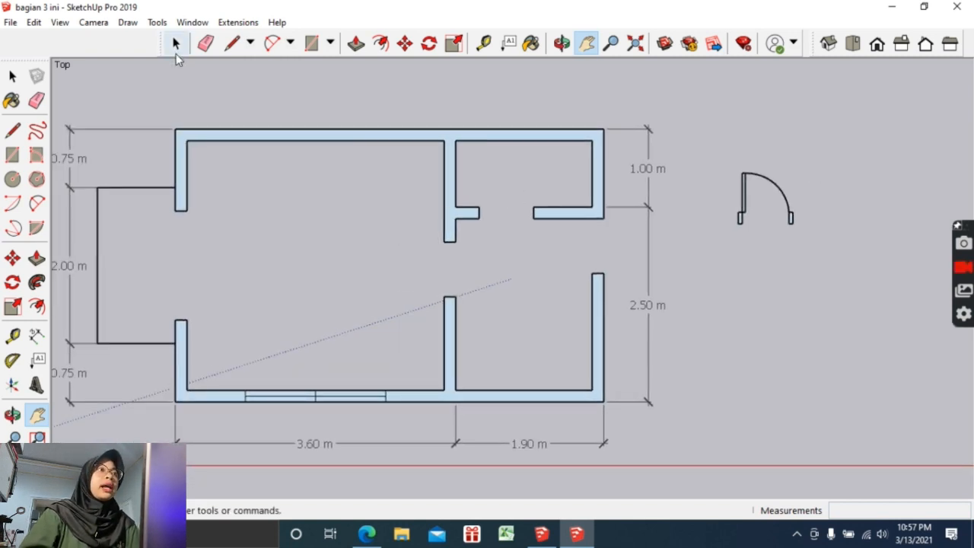
Examine the finished door symbol beside the floor plan, highlighting its door leaf and clearing the selection.
click(176, 46)
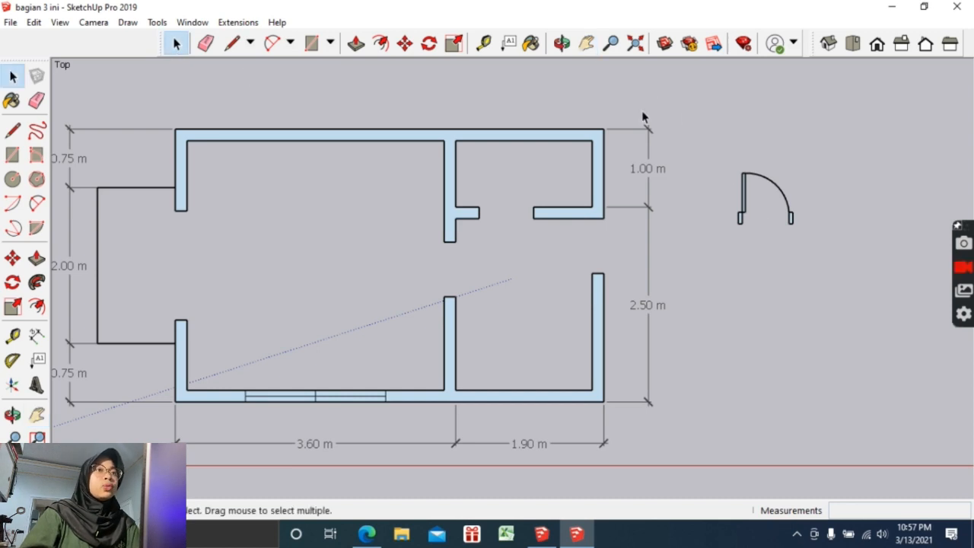
click(587, 44)
drag(689, 113, 487, 112)
scroll(514, 145, up, 3)
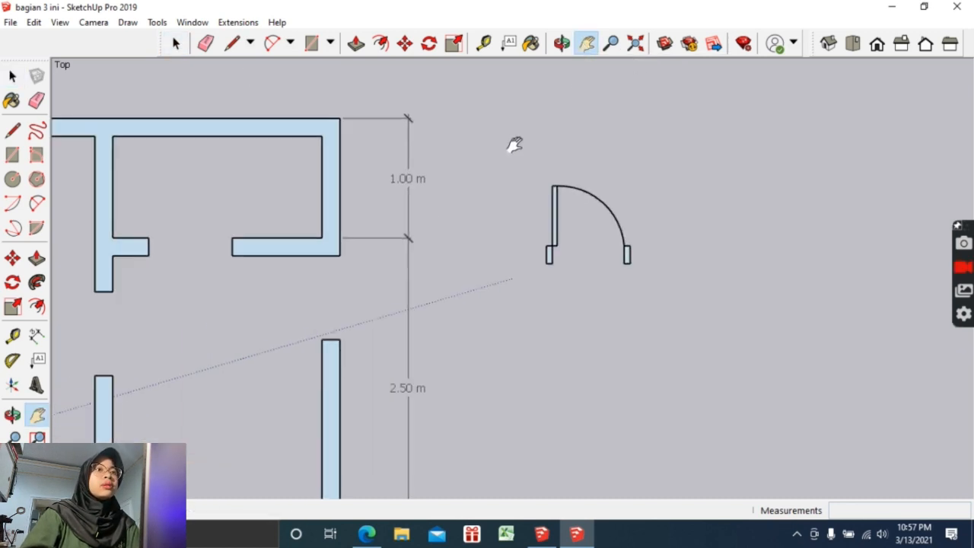
drag(514, 144, 423, 140)
click(175, 44)
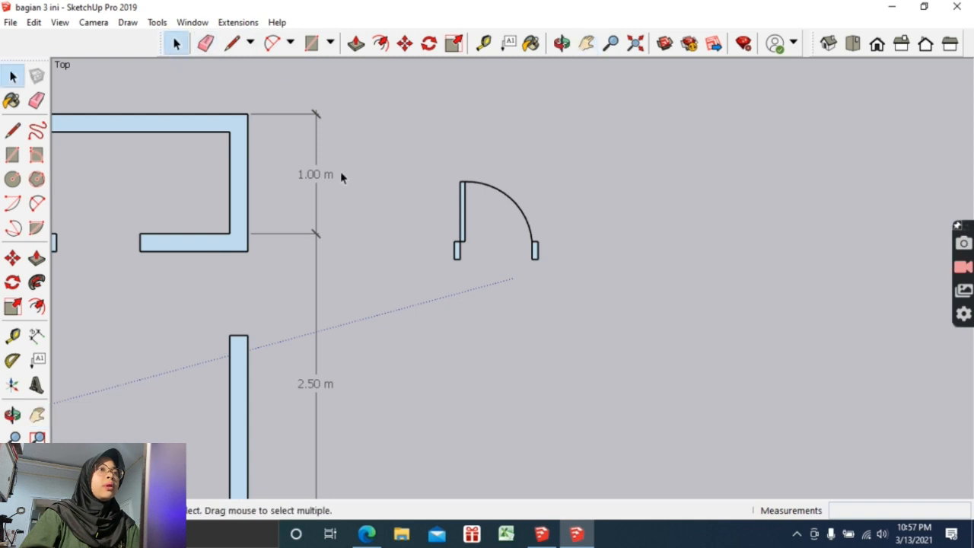
drag(411, 229, 576, 288)
drag(446, 154, 479, 263)
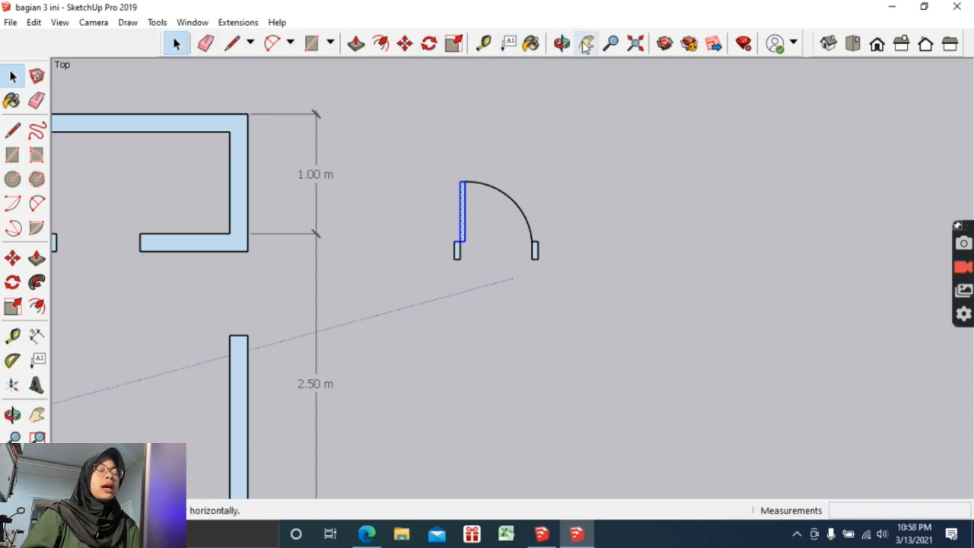
click(587, 44)
click(176, 43)
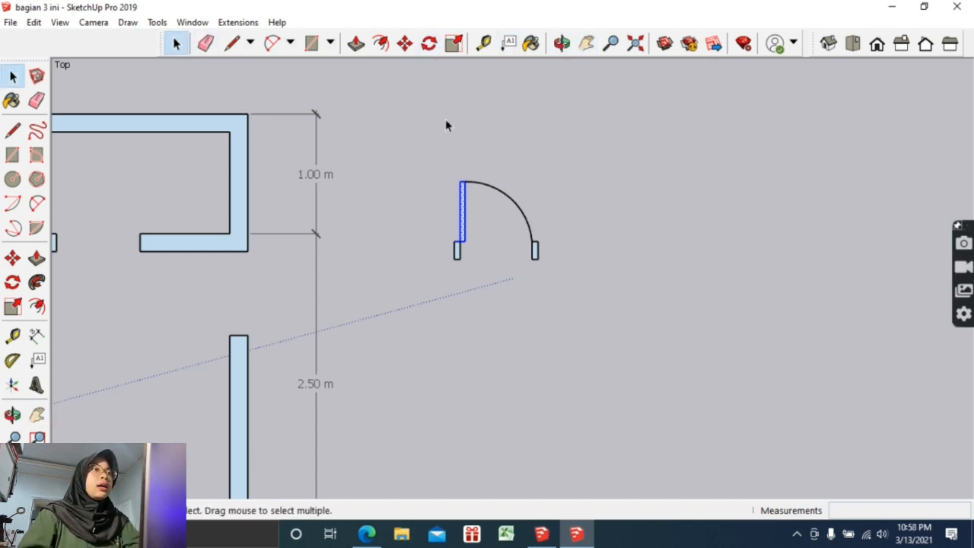
click(445, 119)
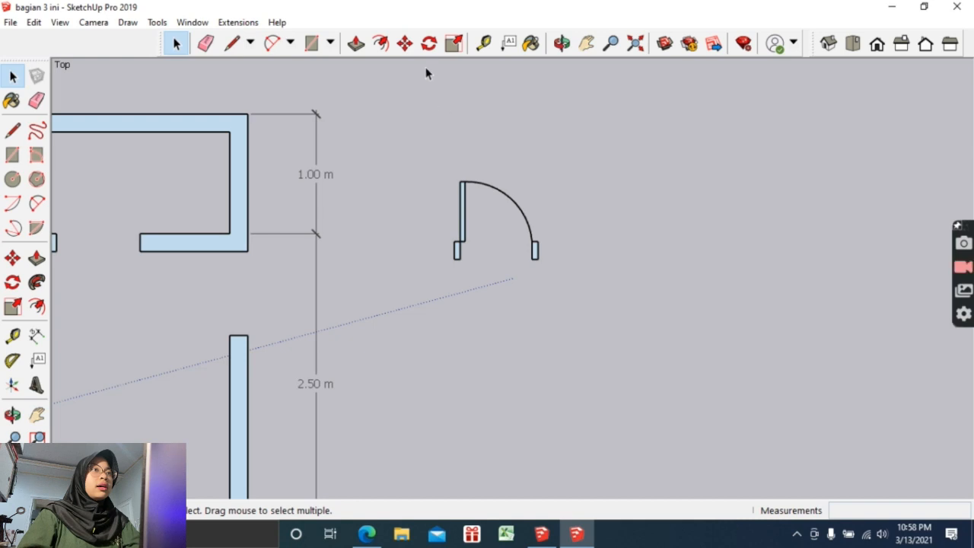
Draw a trial rectangle of about 0.80 by 0.40 m above the door symbol and undo it.
click(329, 44)
click(331, 46)
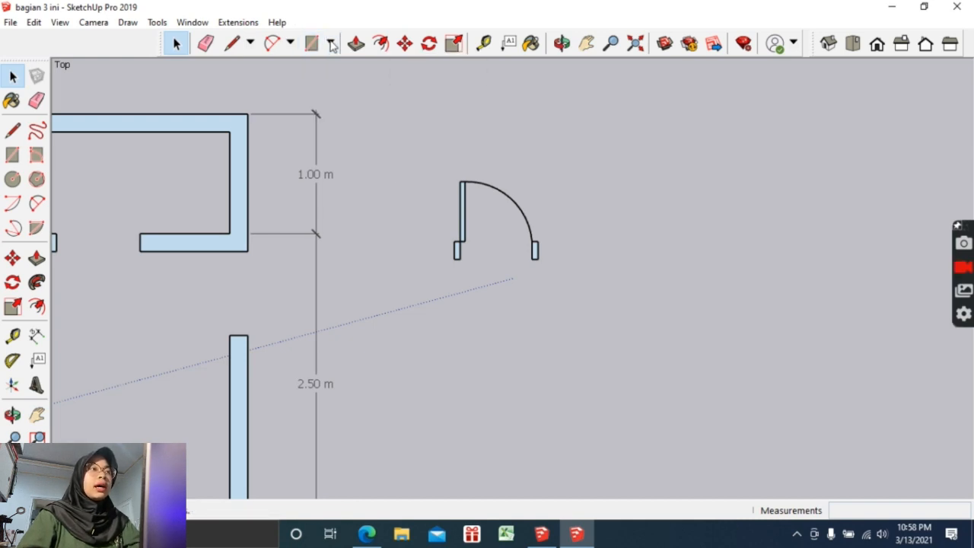
key(r)
click(404, 111)
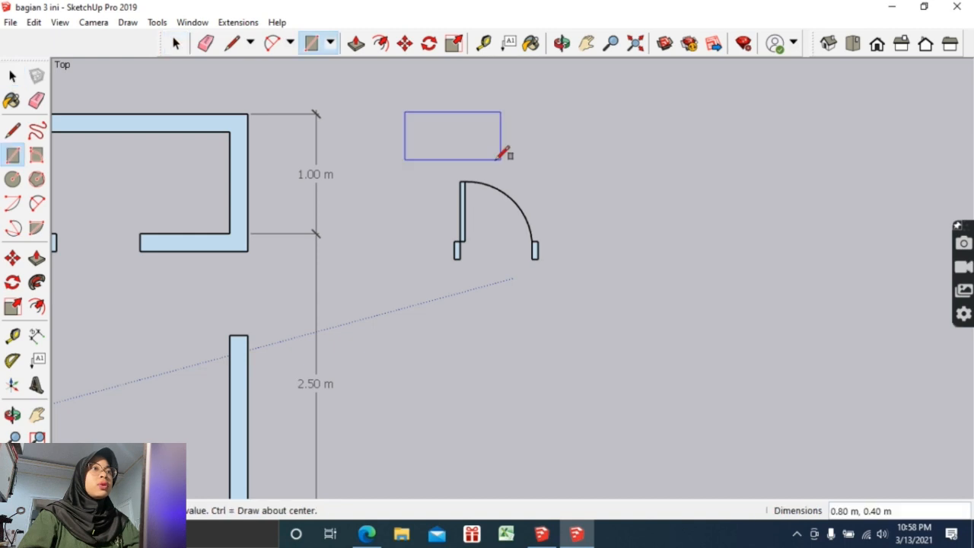
click(499, 159)
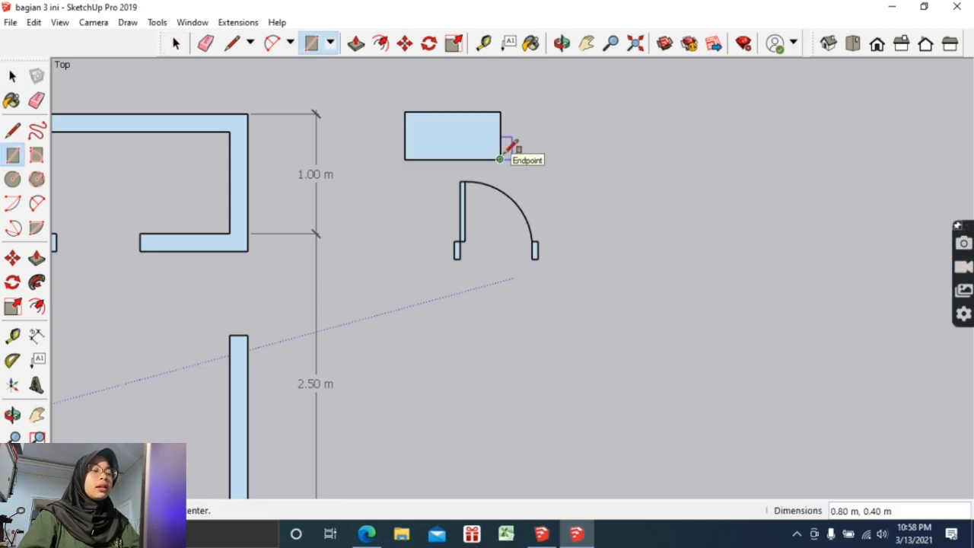
key(ctrl+z)
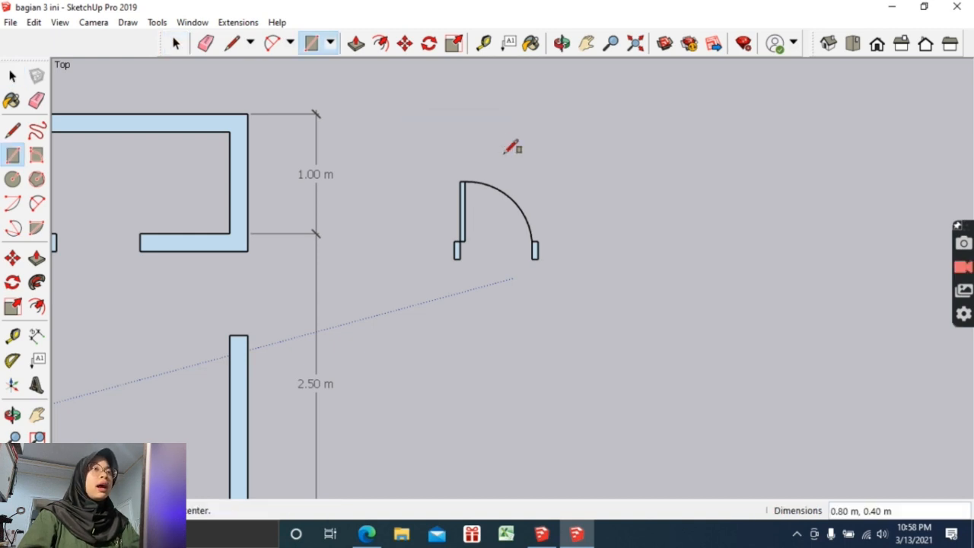
click(272, 44)
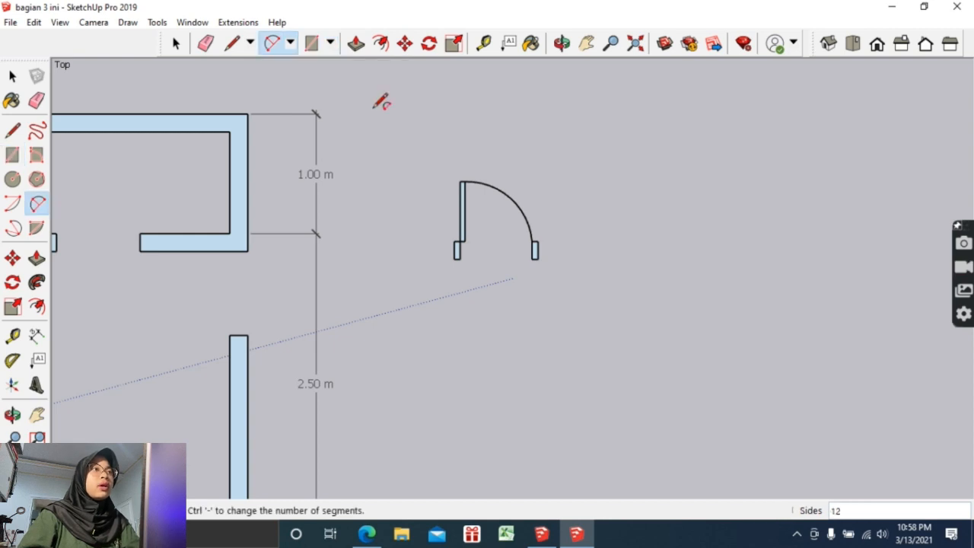
click(372, 108)
click(487, 139)
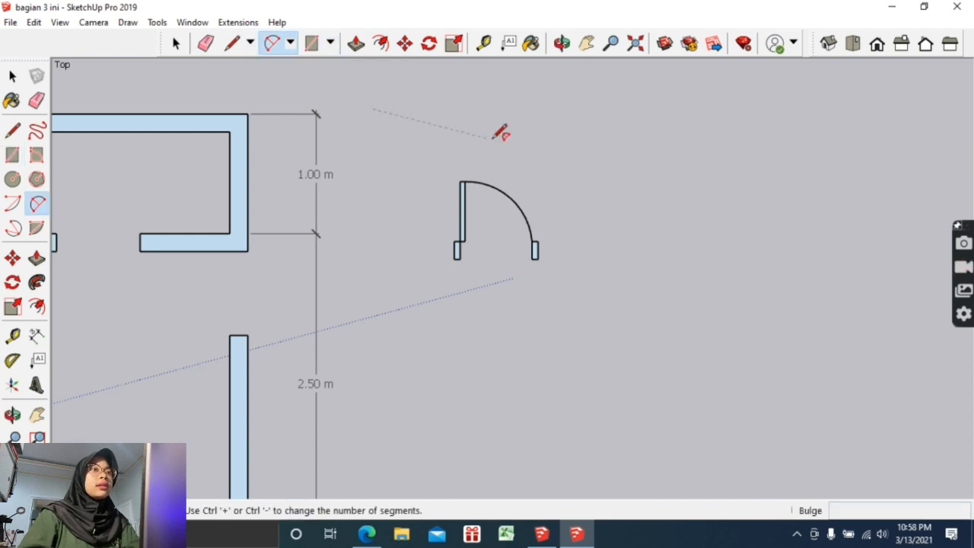
key(Escape)
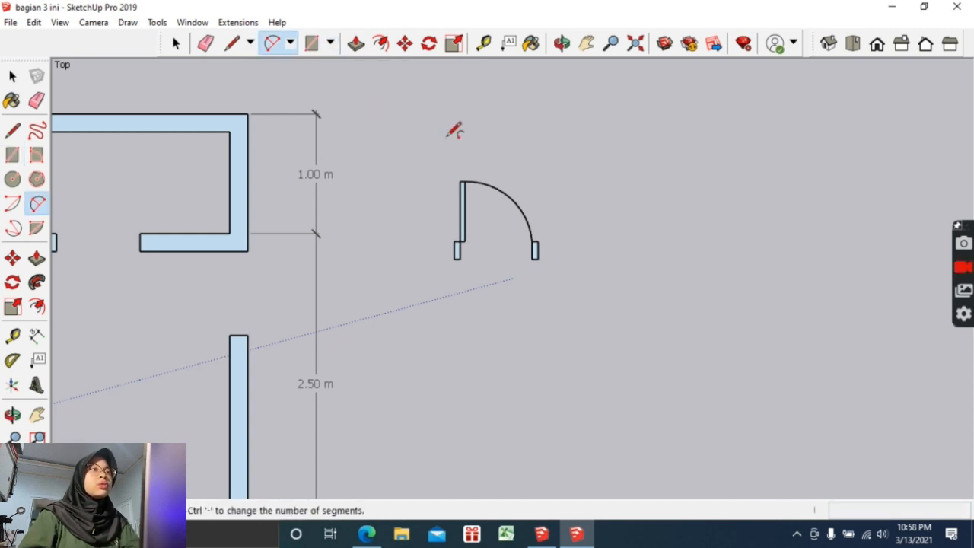
key(space)
key(a)
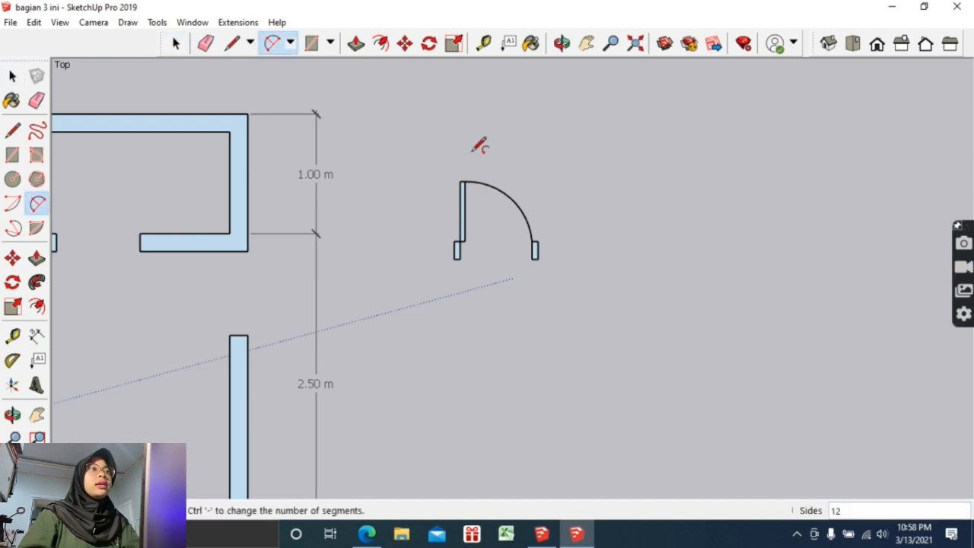
click(176, 43)
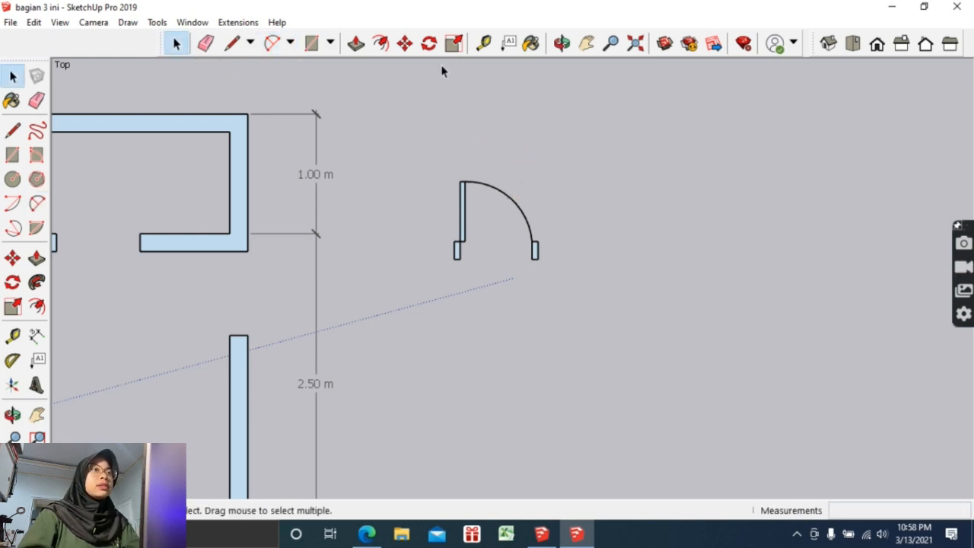
Measure the clear width between the two jambs of the door symbol.
click(486, 43)
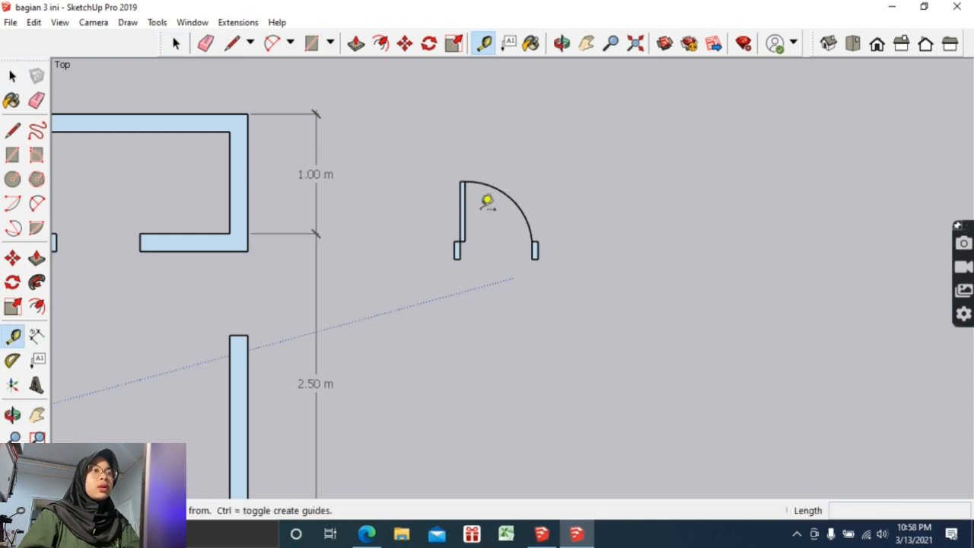
click(461, 242)
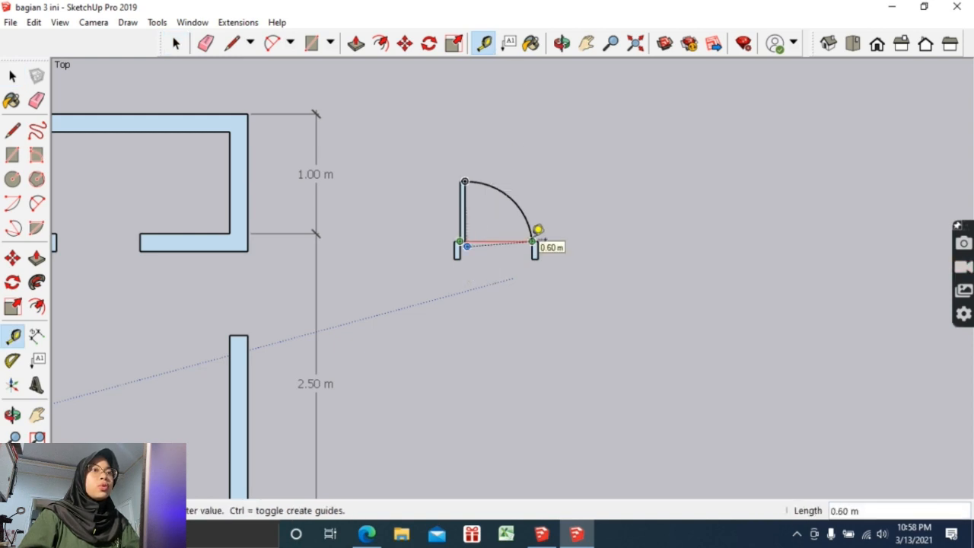
click(536, 231)
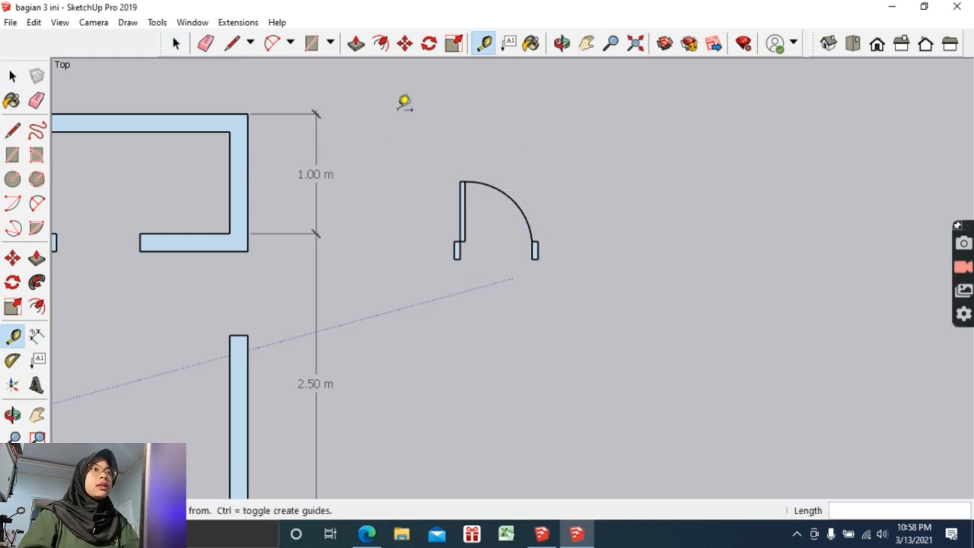
Try rotating the whole door symbol about the lower inner corner of its hinge-side jamb.
click(430, 44)
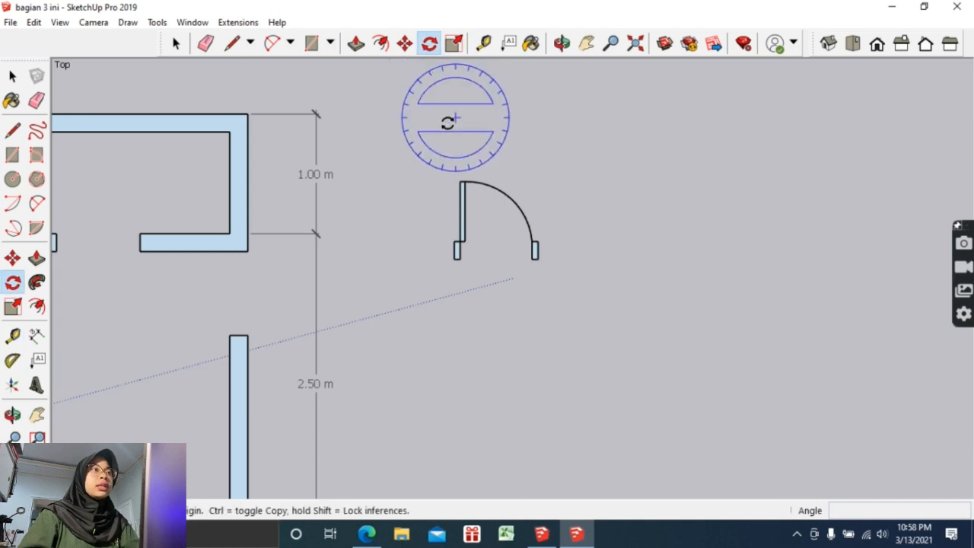
click(175, 43)
drag(413, 146, 578, 319)
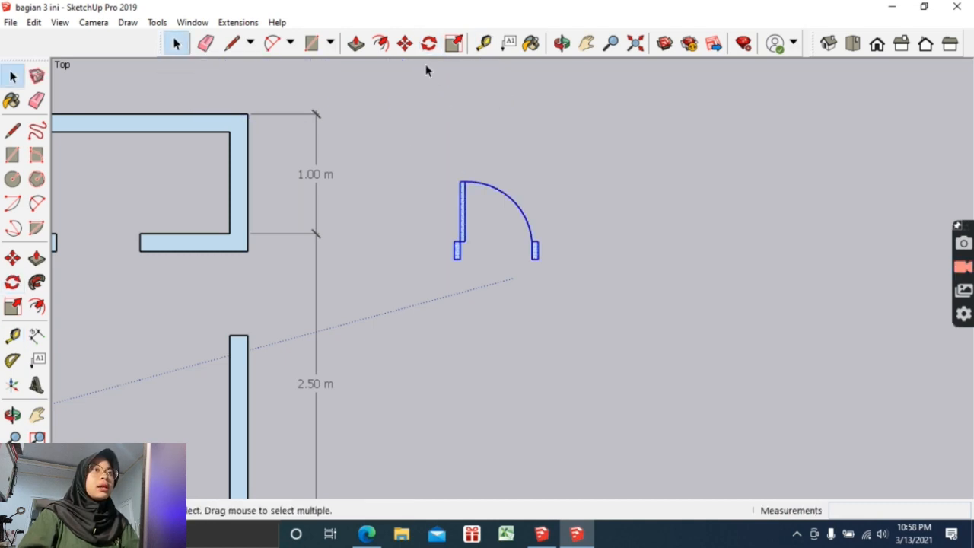
click(429, 43)
click(460, 259)
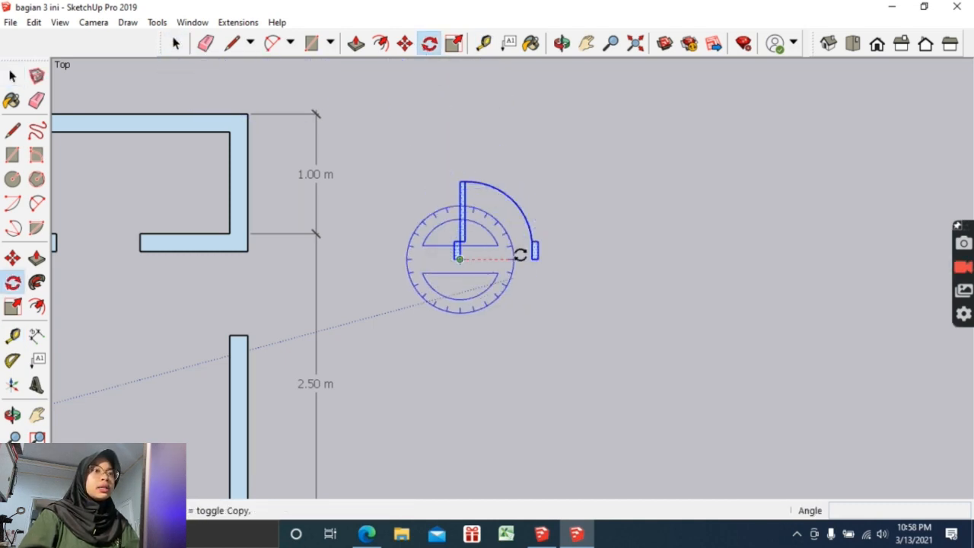
click(530, 257)
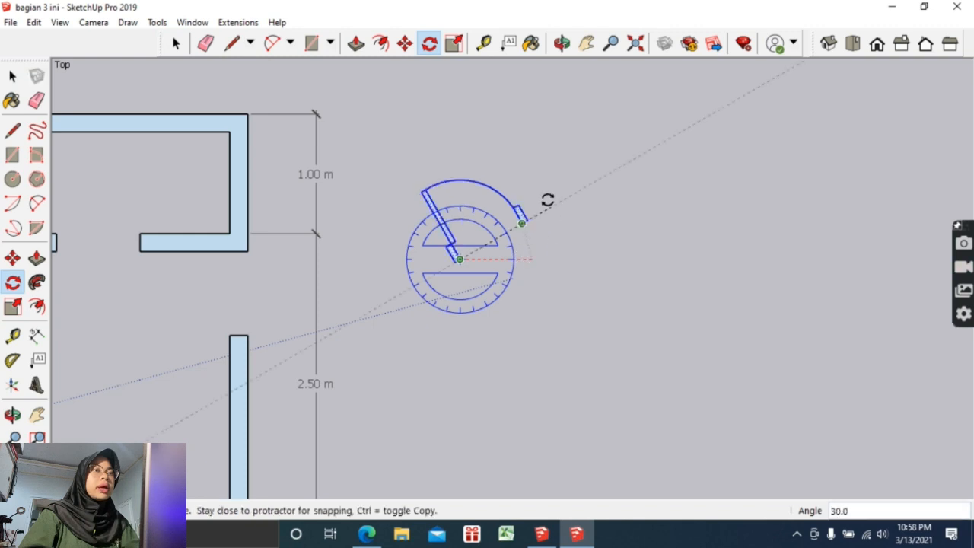
click(456, 114)
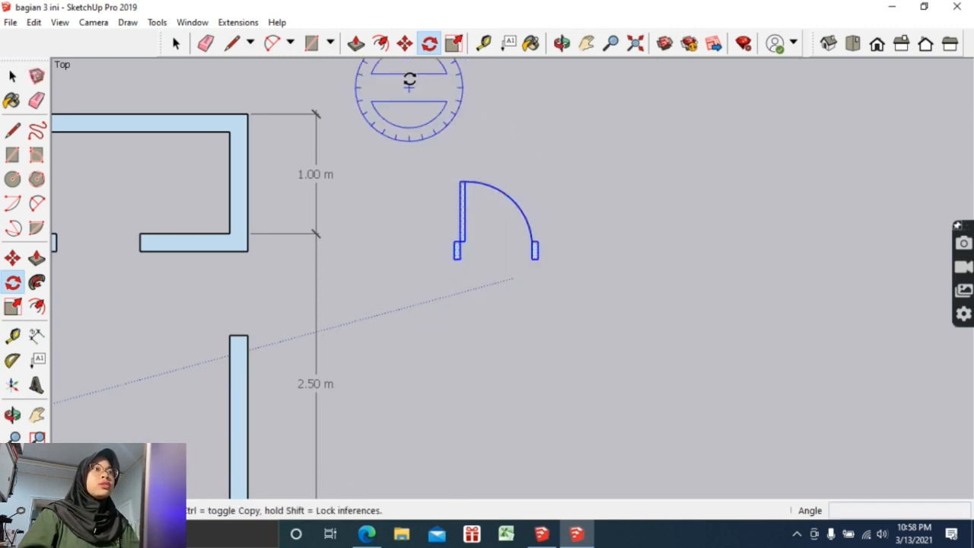
Try moving the door symbol by its hinge-side jamb corner, returning it to its start point and clearing the selection.
click(405, 44)
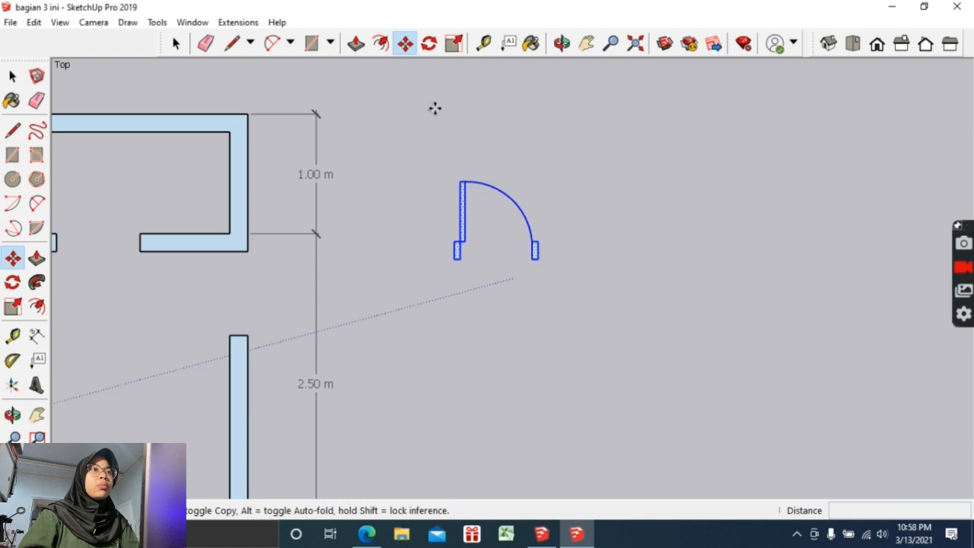
click(455, 256)
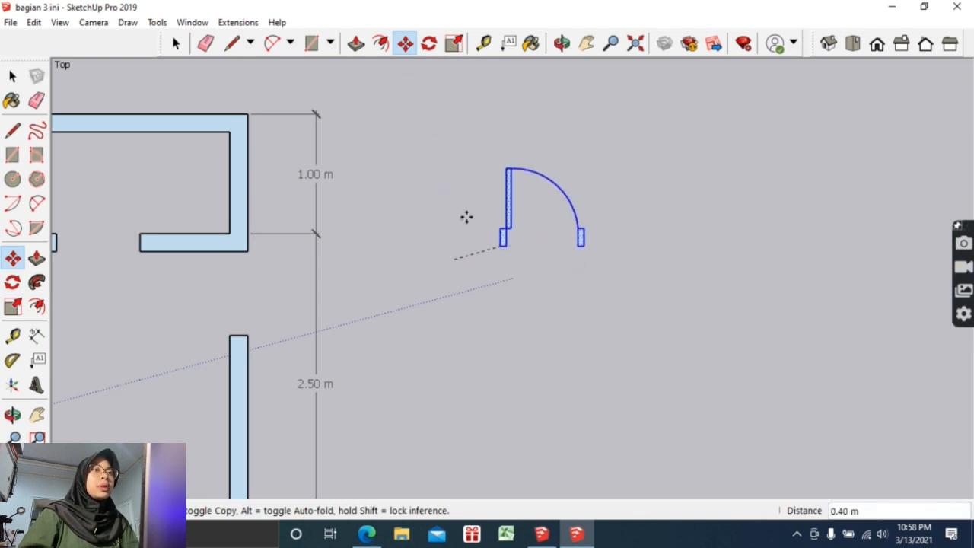
click(454, 260)
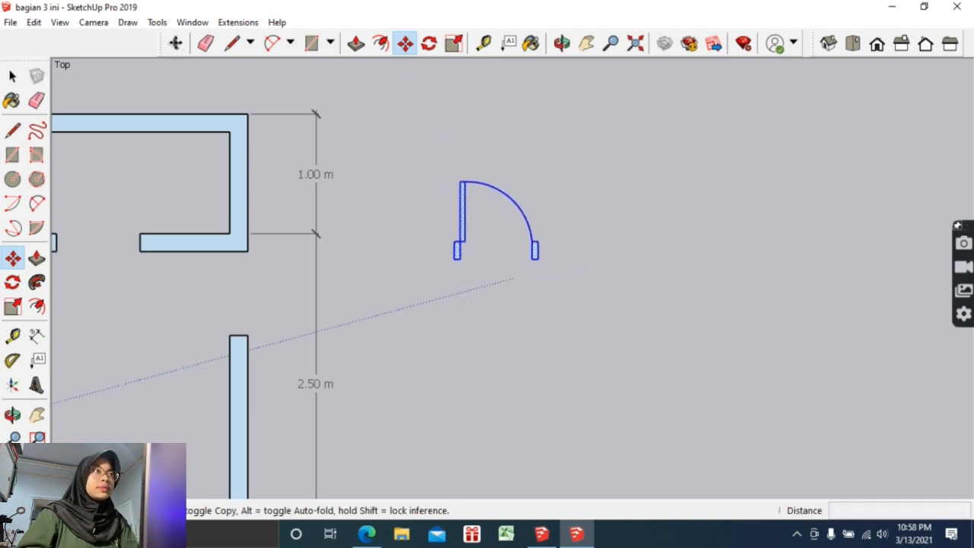
click(176, 43)
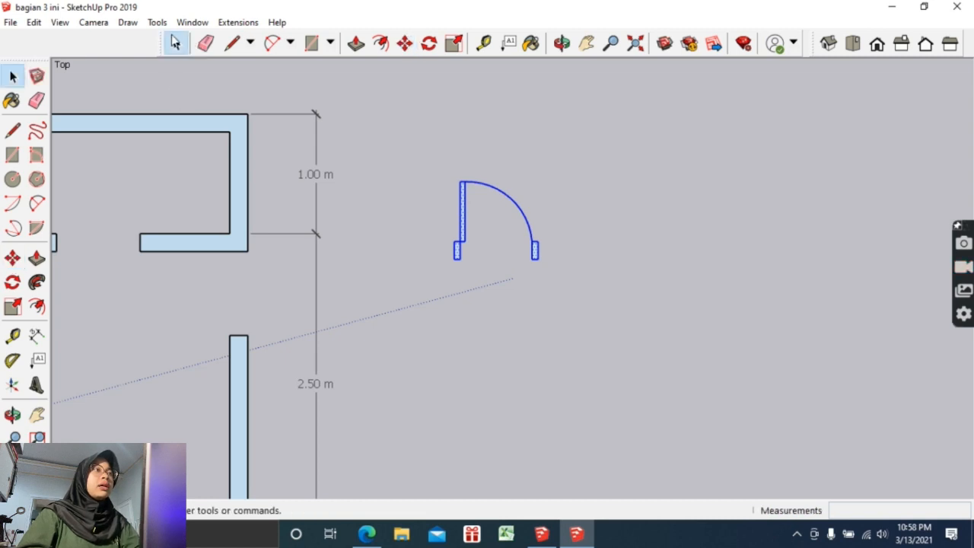
click(420, 121)
Draw a 0.05 by 0.15 m rectangle as a door jamb in the empty area beside the finished door symbol.
click(586, 43)
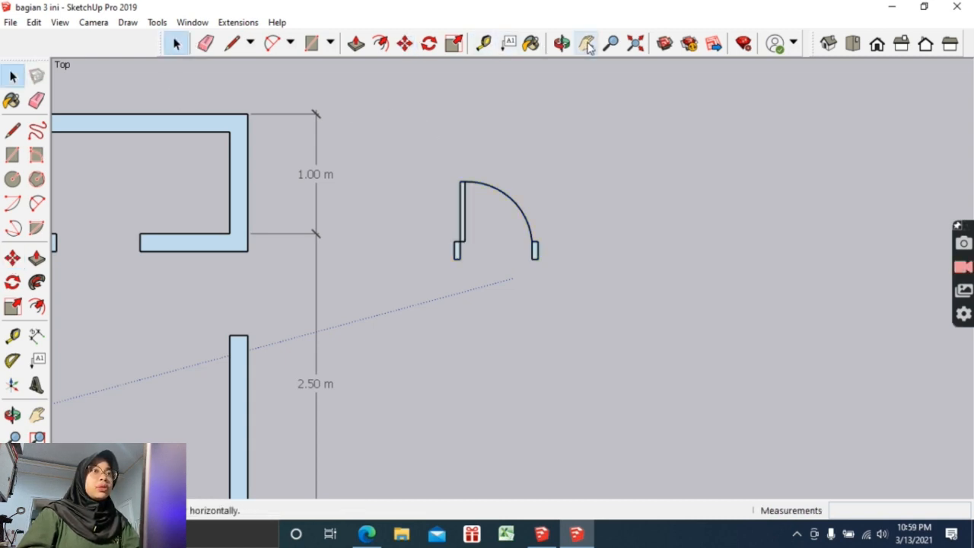
drag(588, 137, 365, 135)
scroll(371, 149, up, 1)
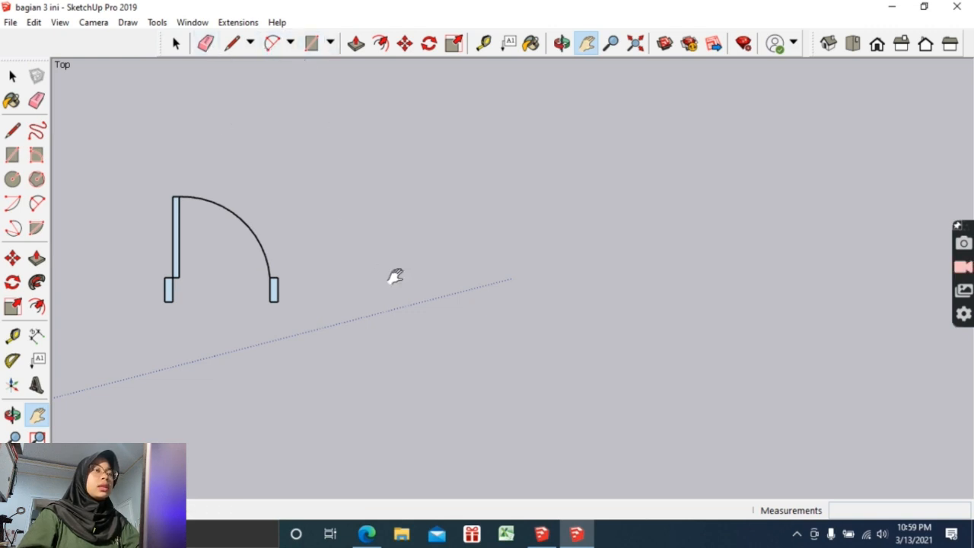
key(r)
click(379, 303)
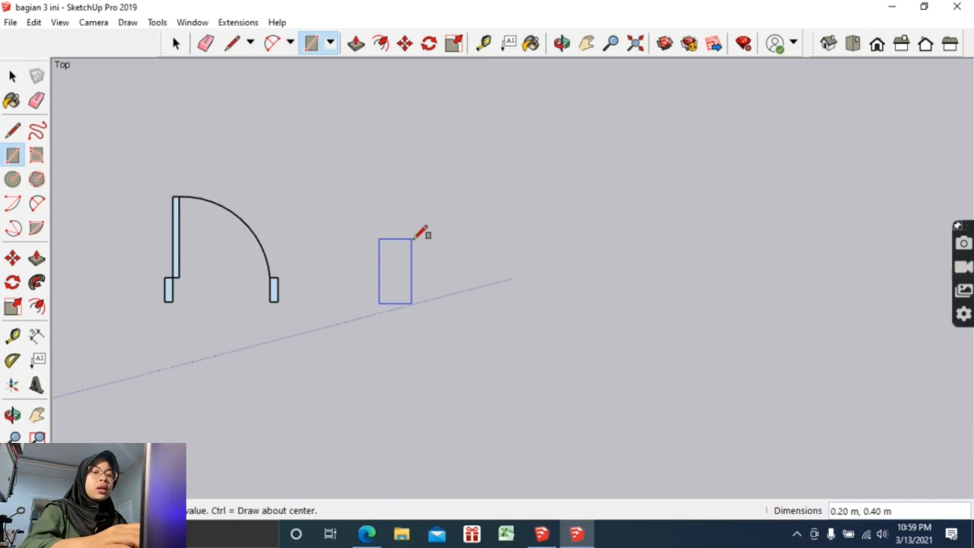
text(0.05)
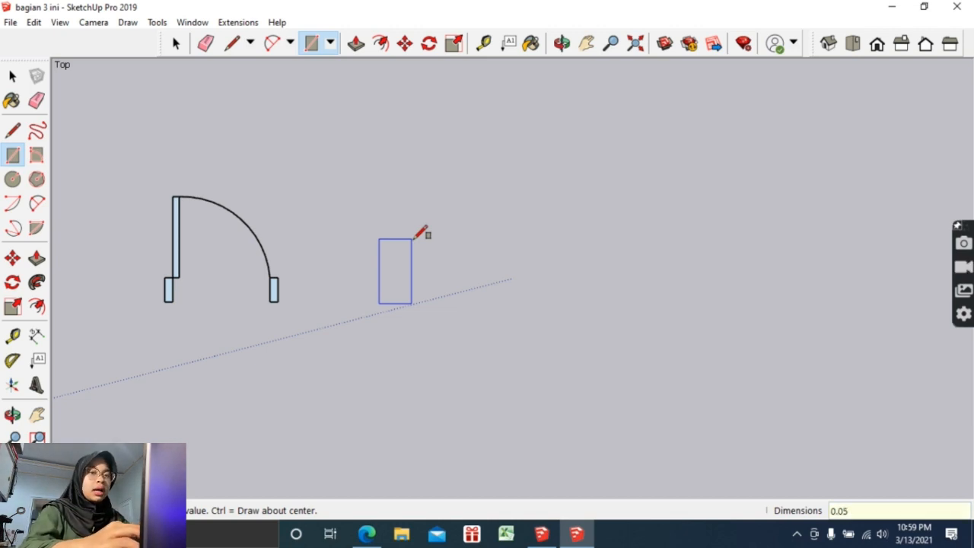
text(,0.15)
key(Return)
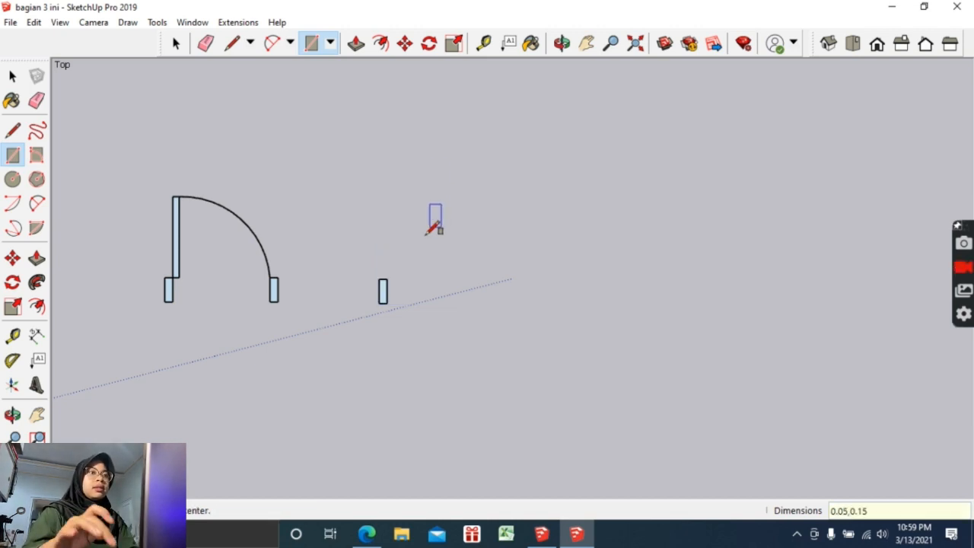
scroll(426, 243, up, 1)
scroll(358, 249, down, 1)
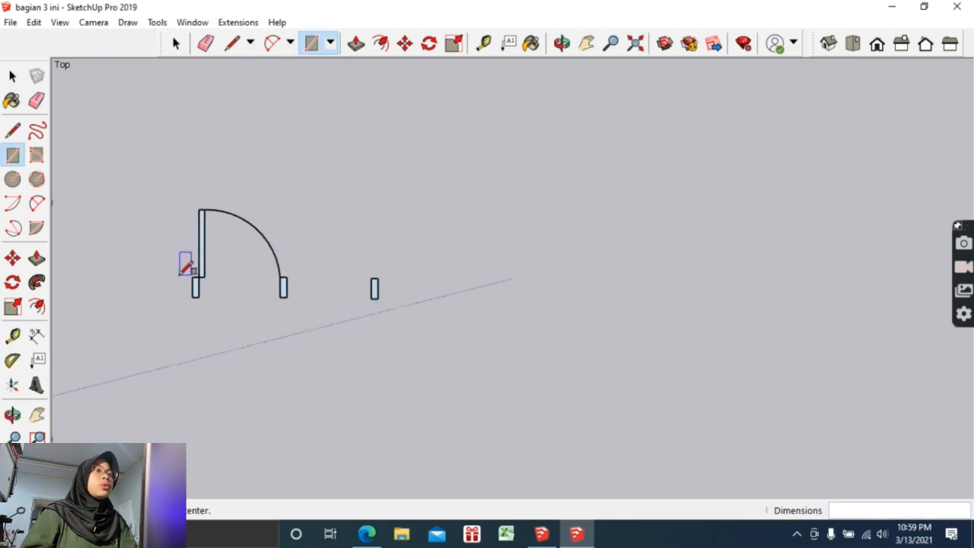
Measure the width of the wall opening between the horizontal wall's corner and the vertical wall below it.
scroll(185, 263, up, 1)
click(178, 48)
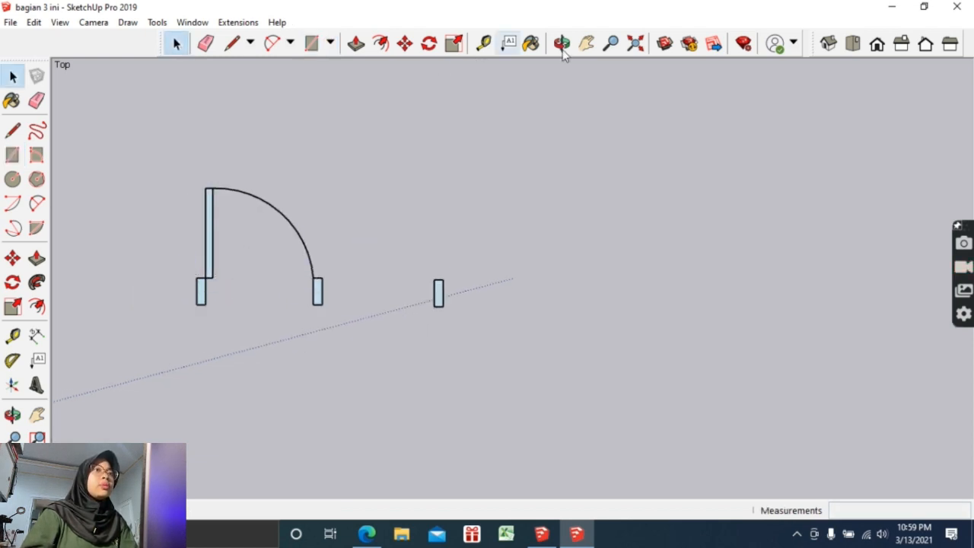
click(586, 48)
drag(385, 133, 598, 127)
scroll(597, 127, down, 1)
drag(419, 183, 556, 156)
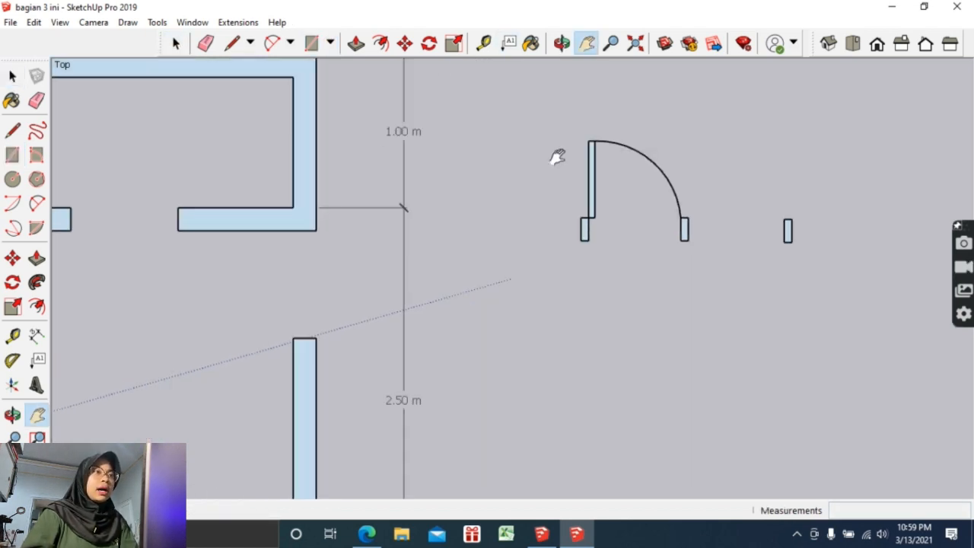
drag(339, 232, 362, 210)
click(484, 44)
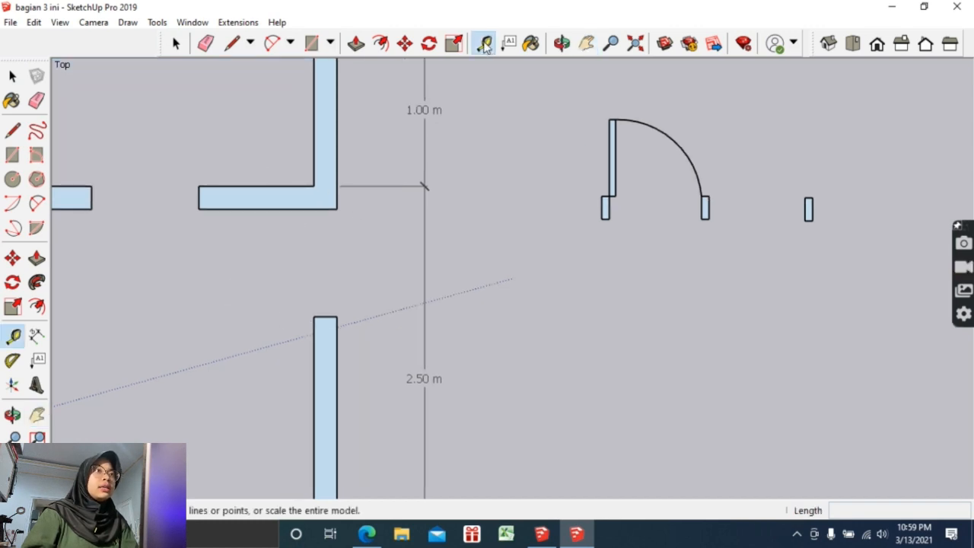
click(336, 315)
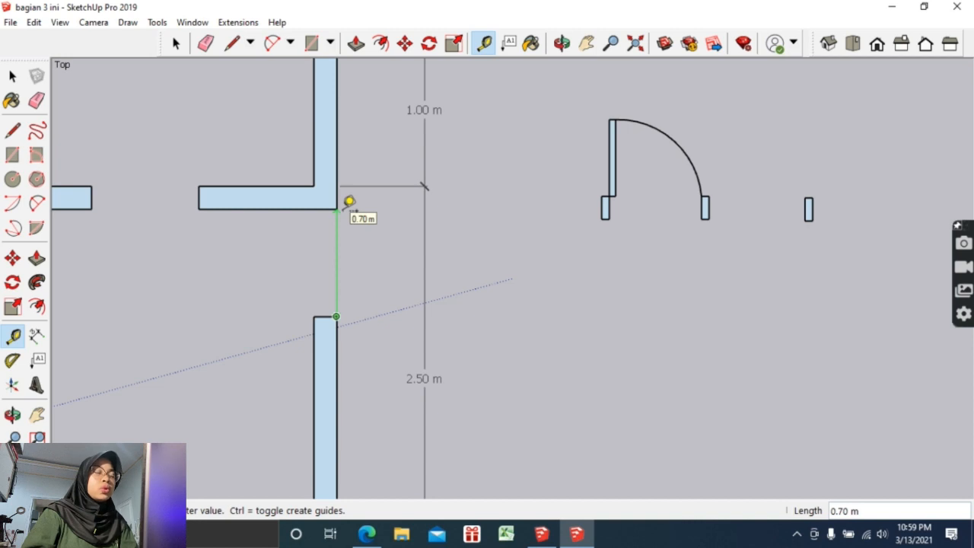
click(175, 44)
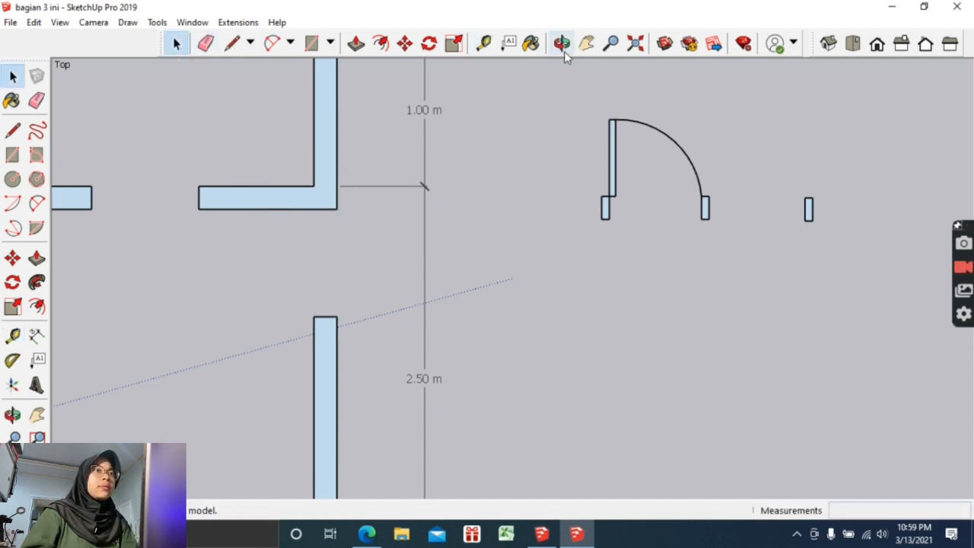
Measure the finished door symbol's clear width between its jambs and its overall width across both jambs.
click(586, 44)
drag(618, 148, 396, 152)
scroll(401, 167, up, 2)
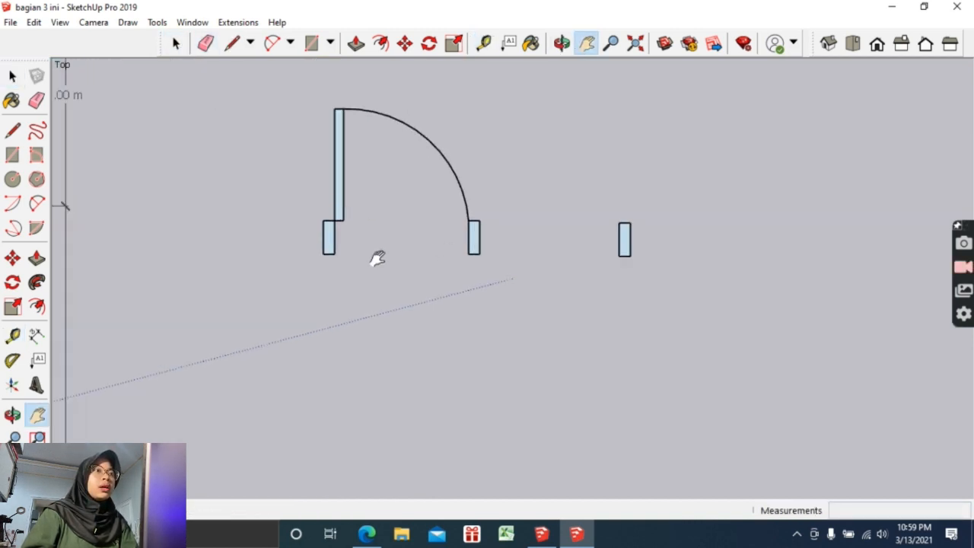
click(483, 44)
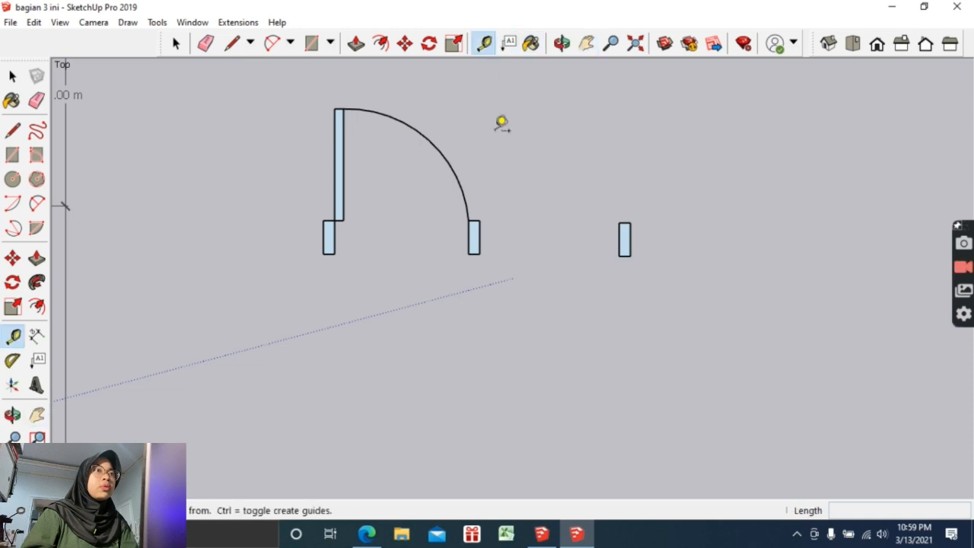
click(333, 253)
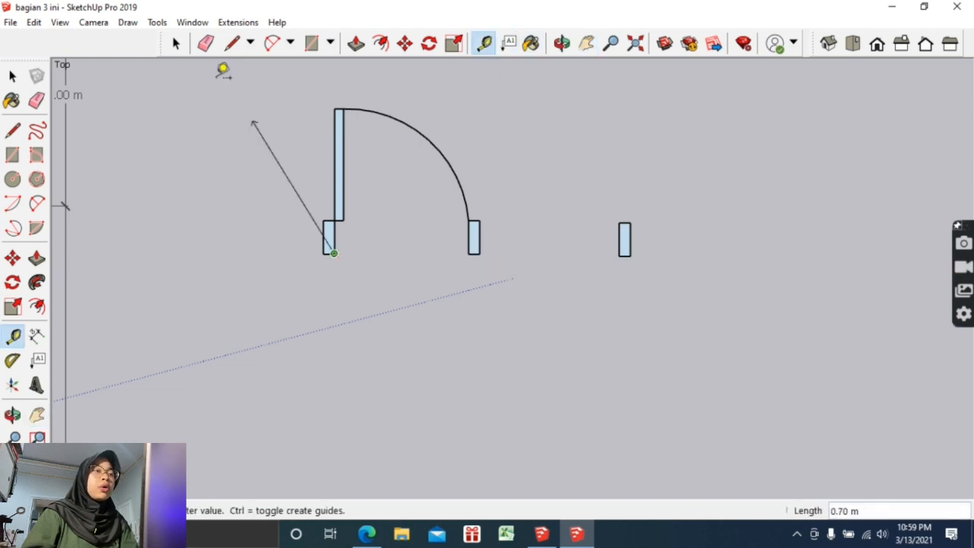
click(176, 44)
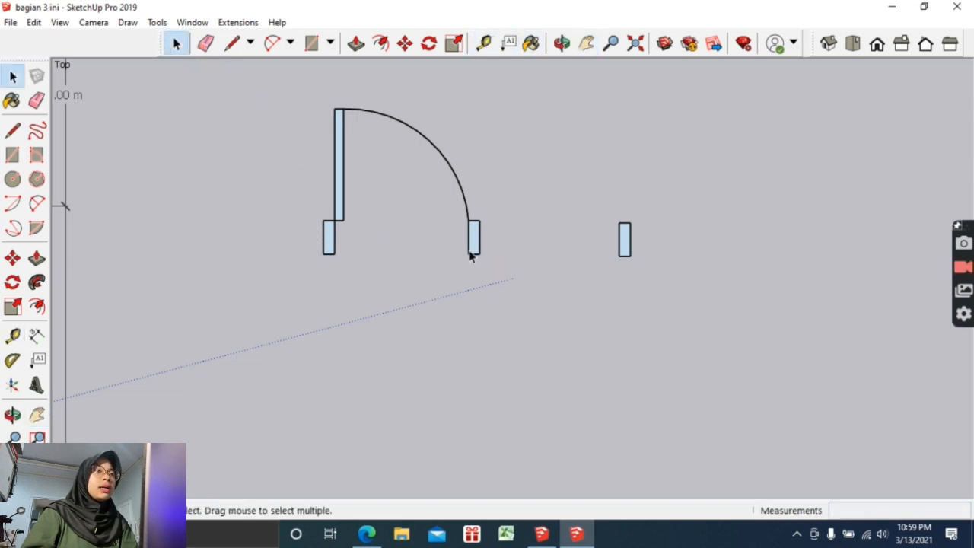
click(483, 44)
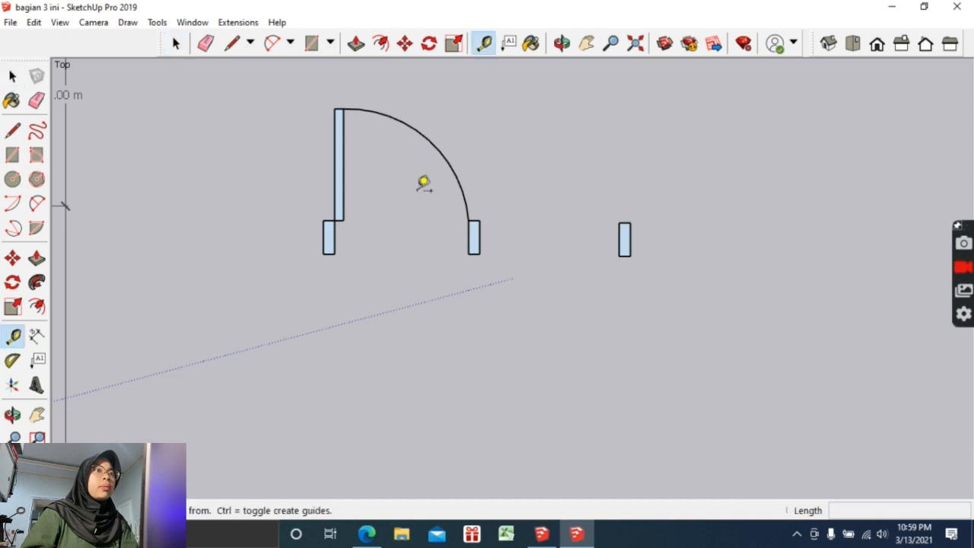
click(323, 252)
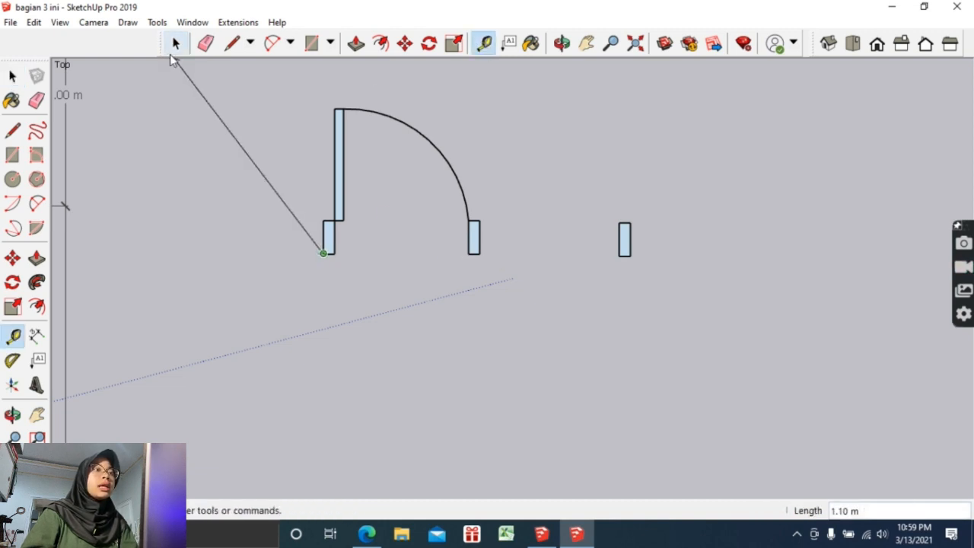
click(176, 44)
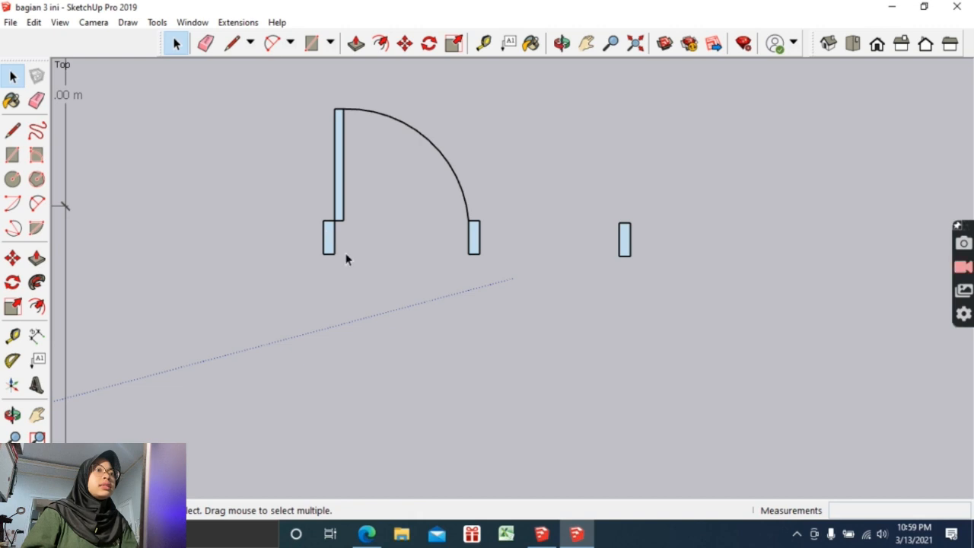
Place a horizontal guide 0.6 m long from the lower-right corner of the separate jamb rectangle.
click(586, 44)
drag(585, 185, 440, 85)
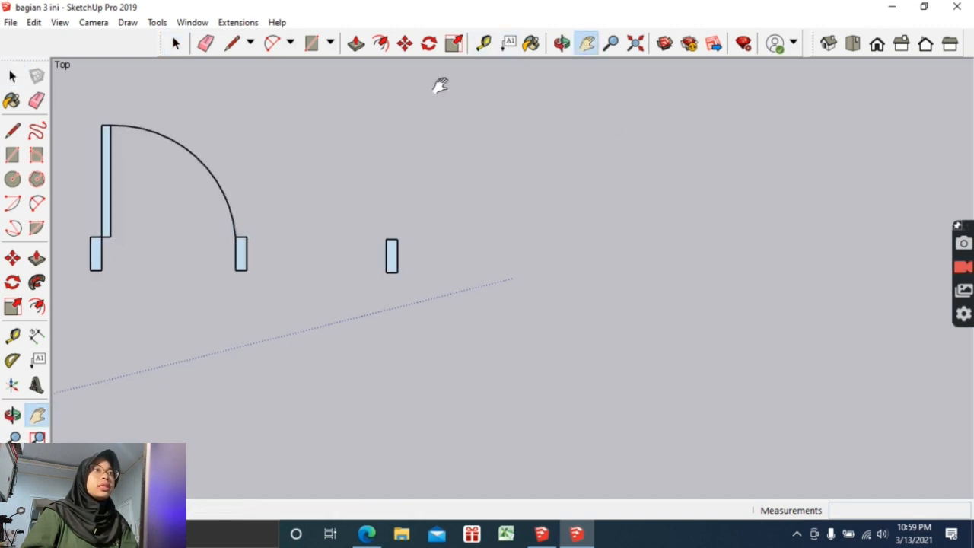
click(483, 44)
click(396, 272)
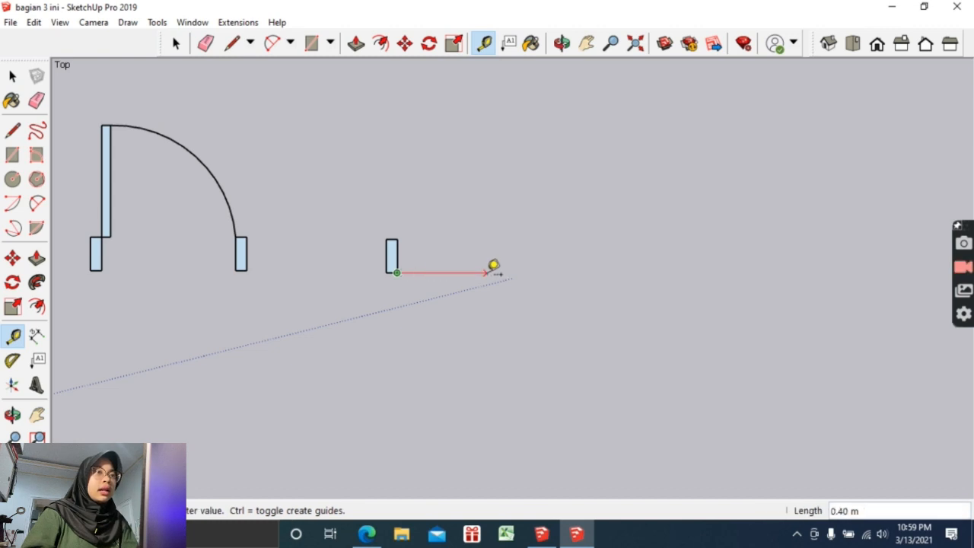
text(0.6)
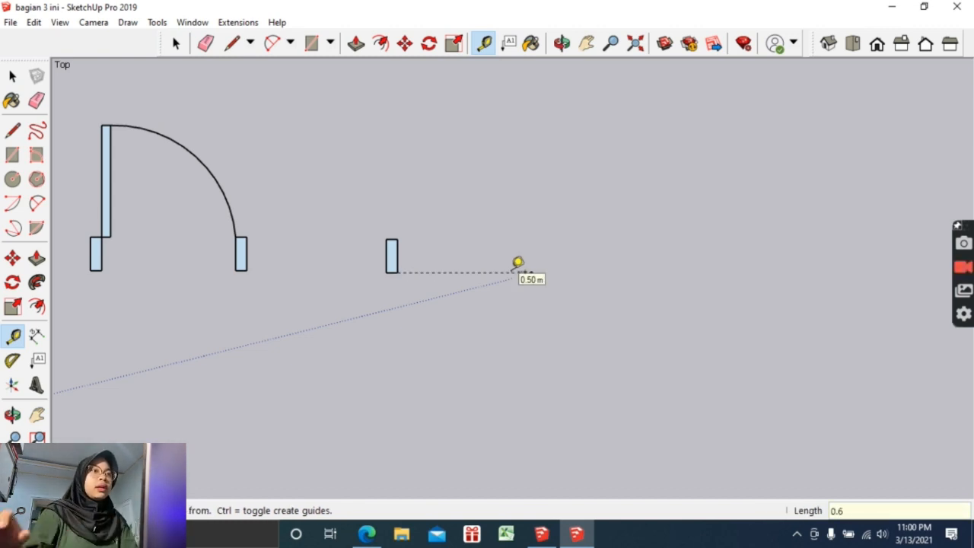
key(Return)
key(space)
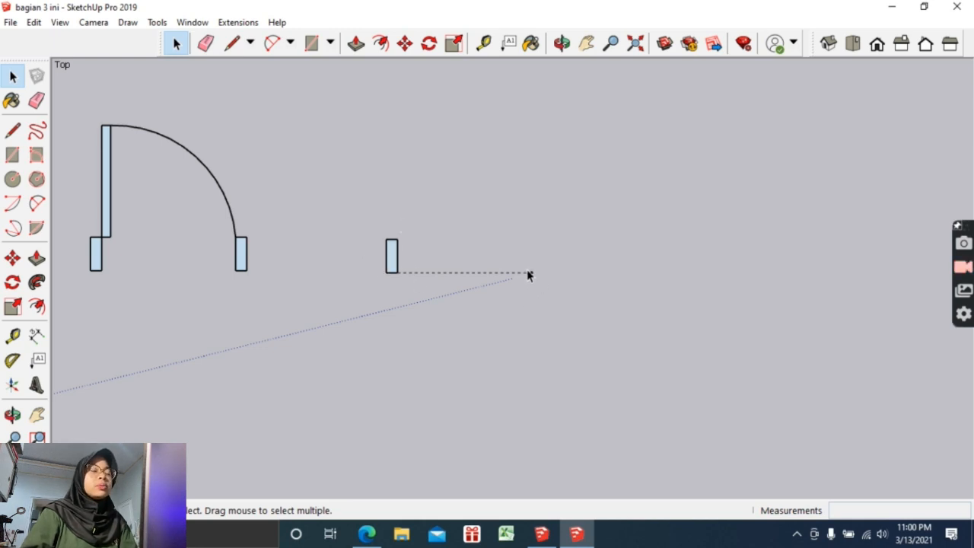
Try to copy the separate jamb rectangle to the guide point, then delete the copy.
drag(353, 220, 436, 303)
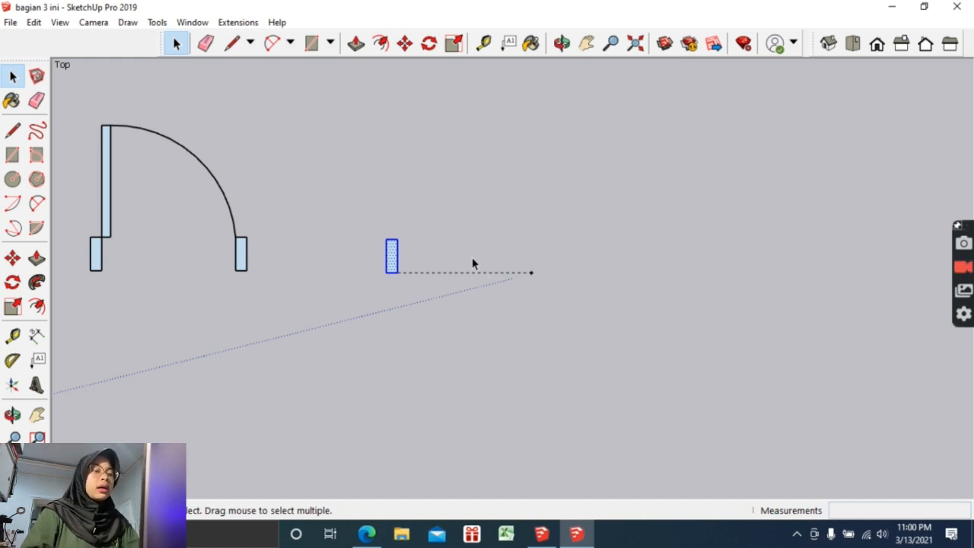
key(m)
click(396, 272)
key(ctrl)
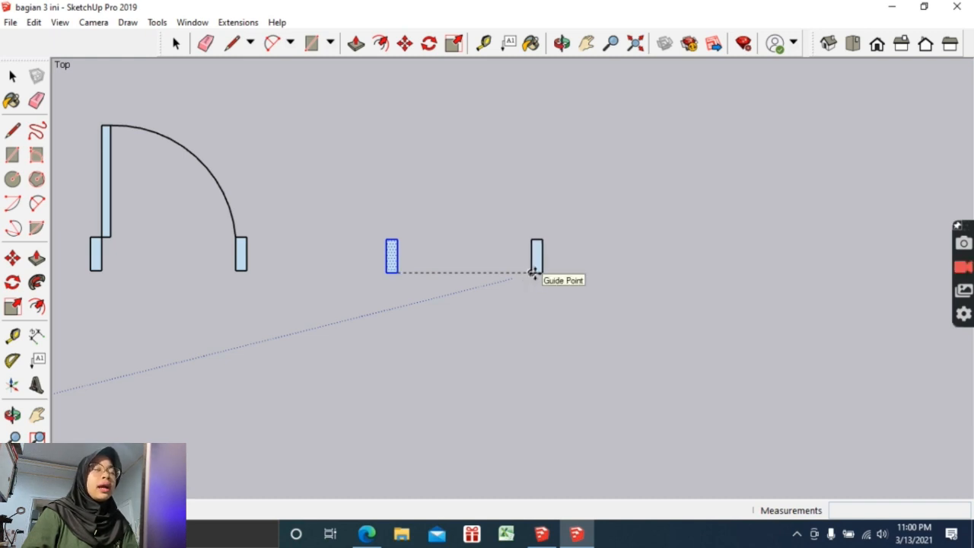
click(533, 272)
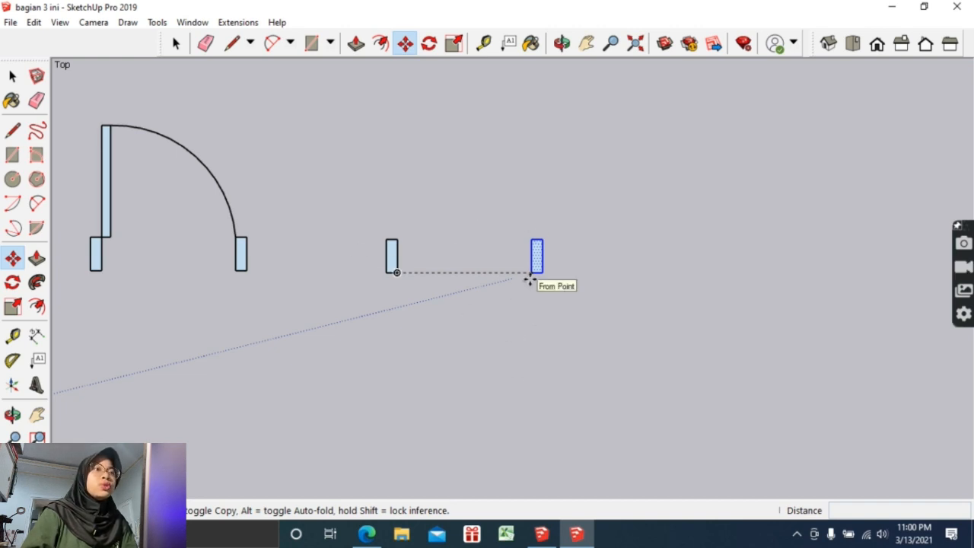
key(Delete)
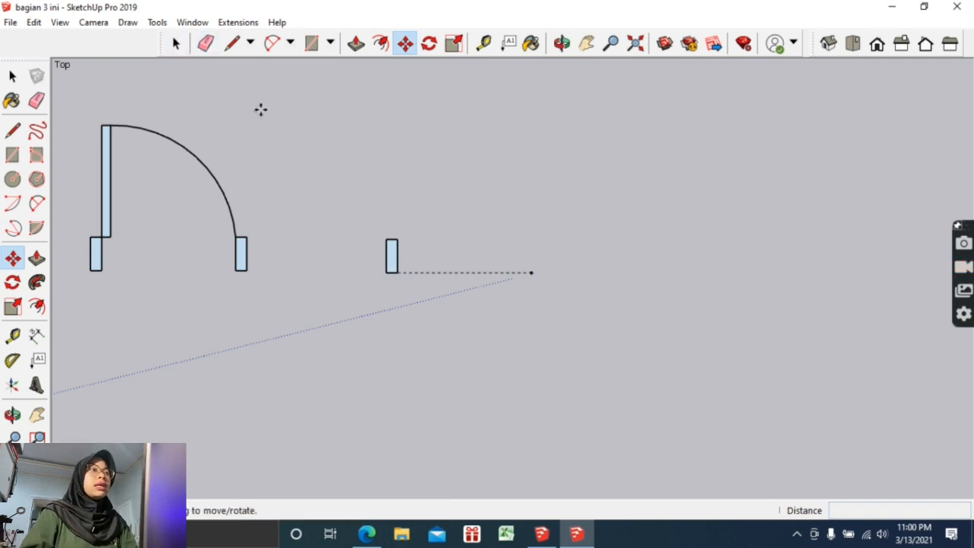
Draw the opposite jamb as a 0.05 by 0.15 m rectangle starting at the guide point.
click(181, 45)
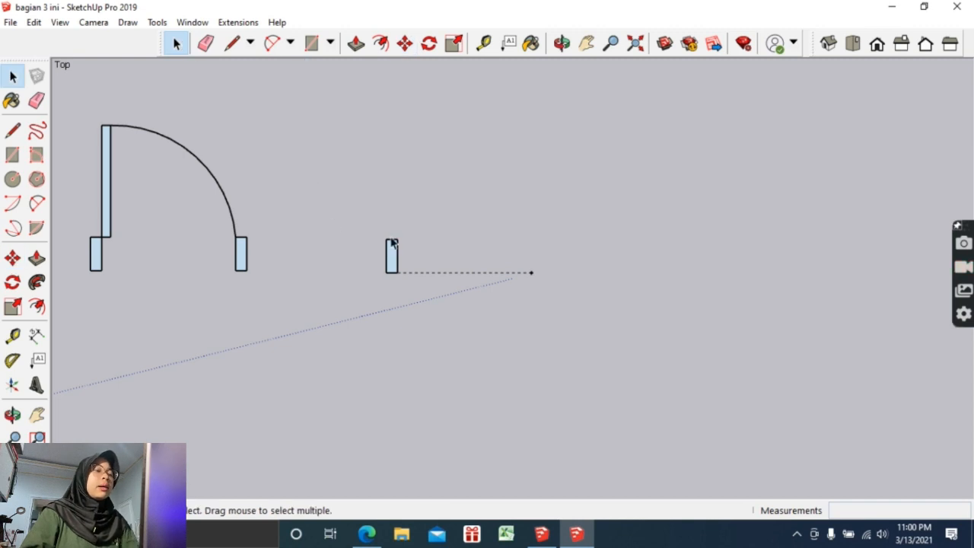
key(r)
click(509, 273)
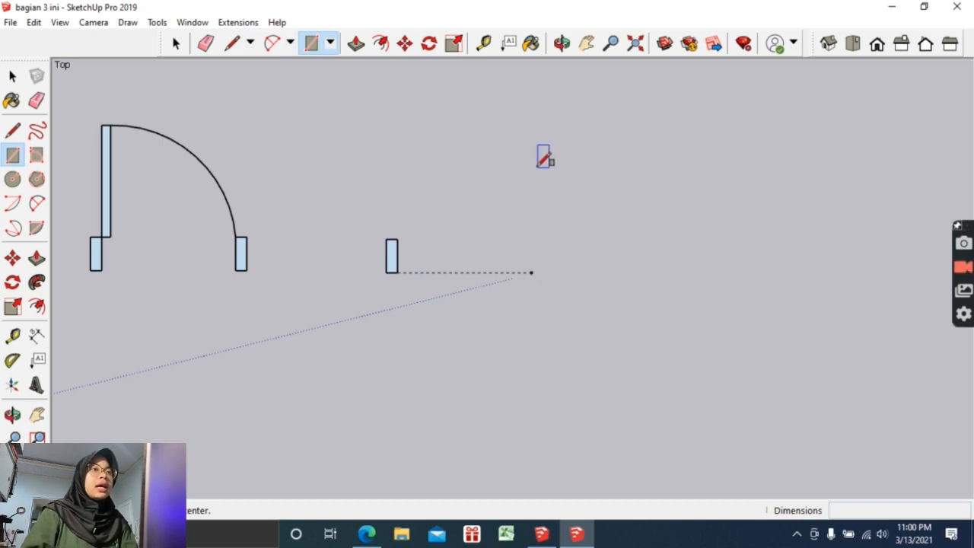
click(531, 272)
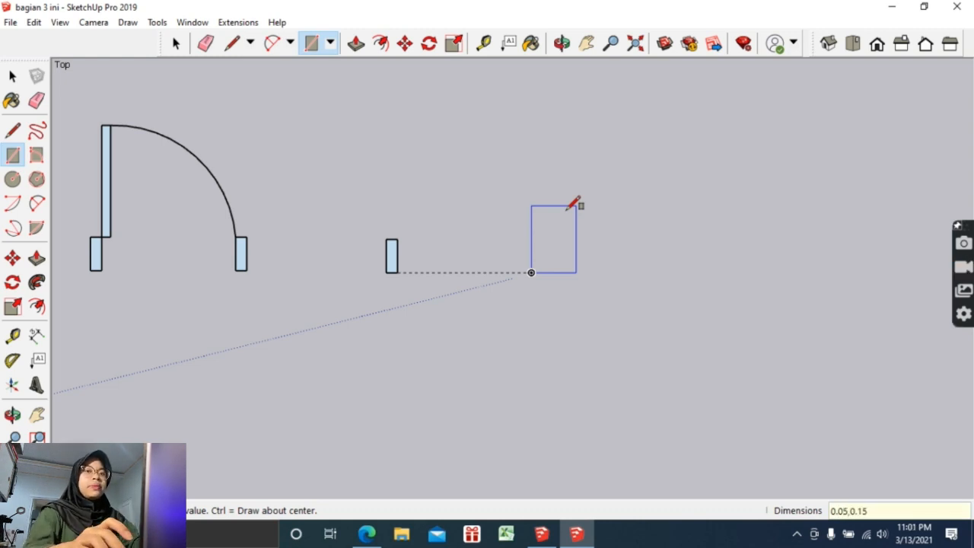
key(Return)
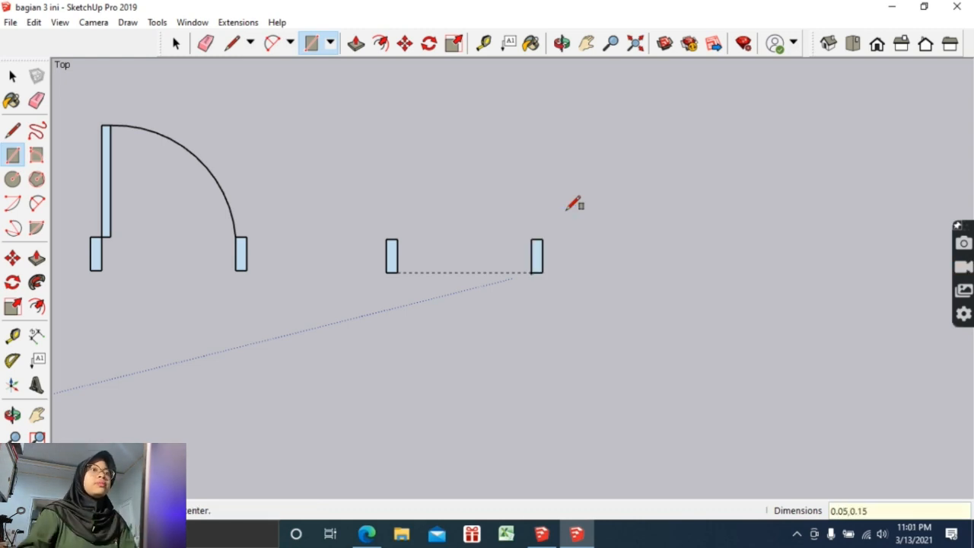
click(175, 43)
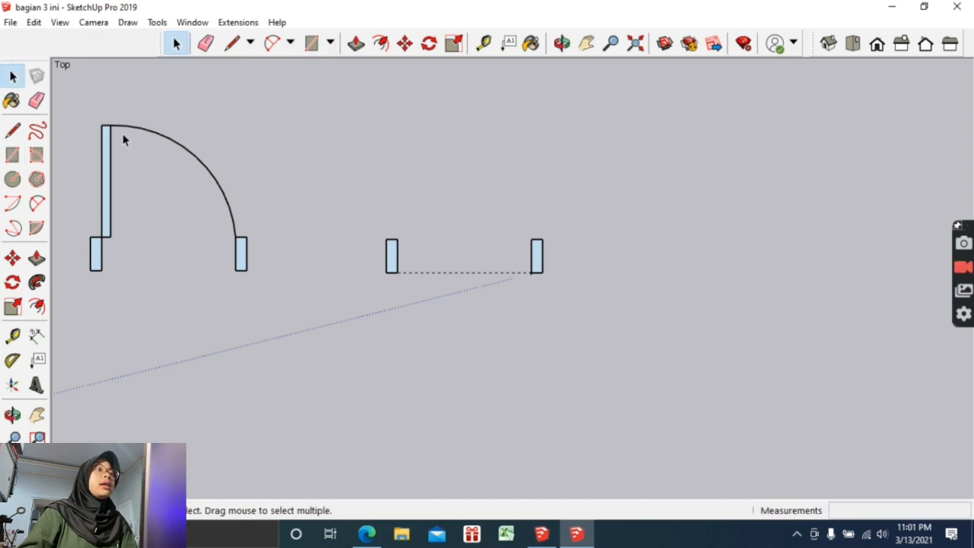
Draw the door leaf as a 0.50 by 0.04 m upright rectangle from the new jamb's upper-left corner.
drag(82, 94, 142, 249)
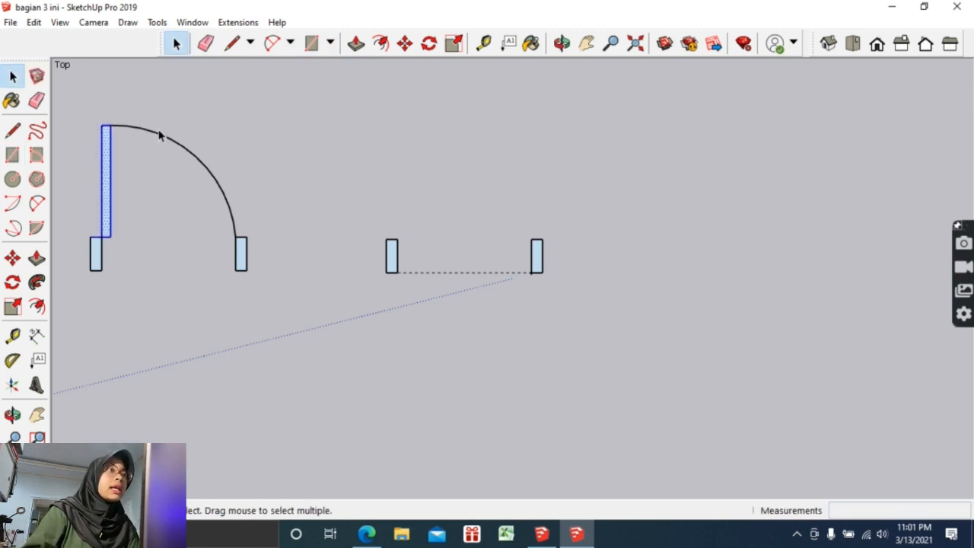
click(303, 157)
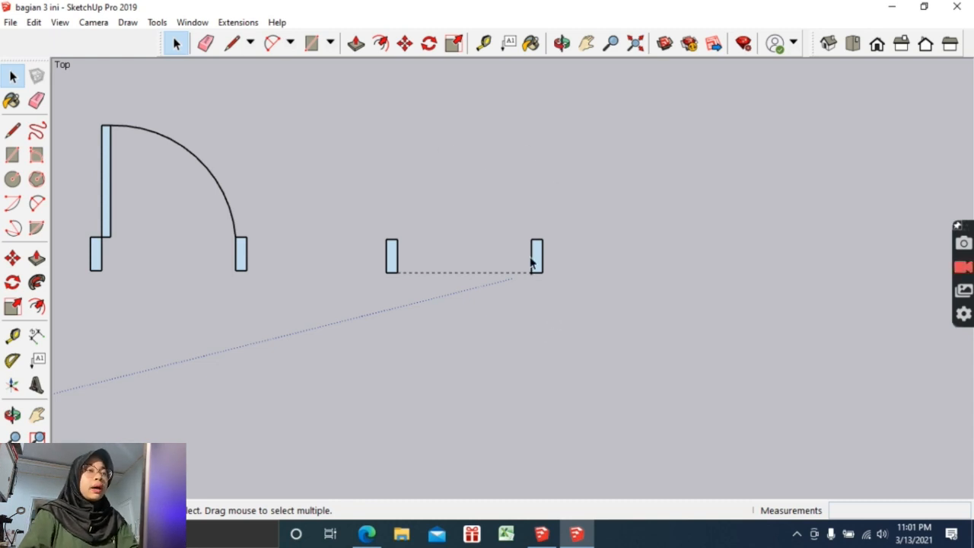
key(r)
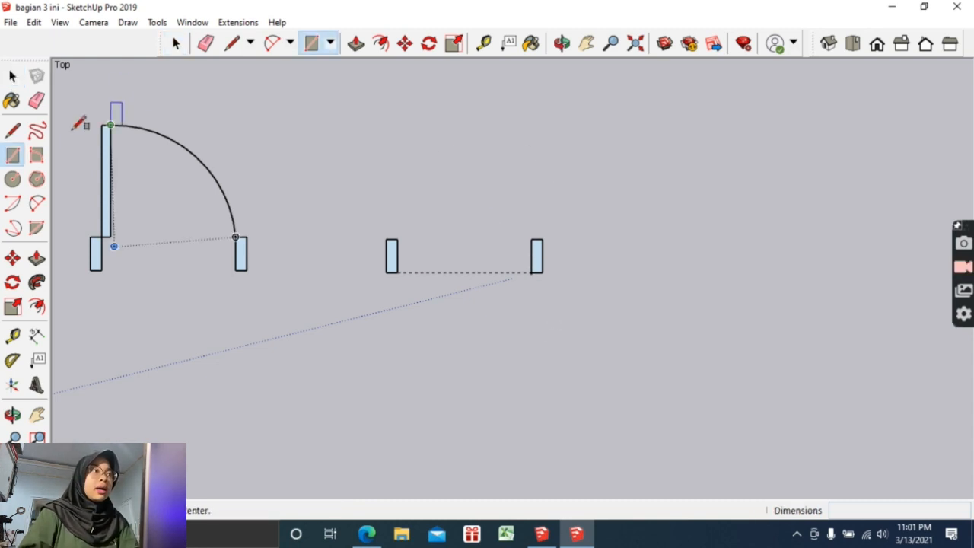
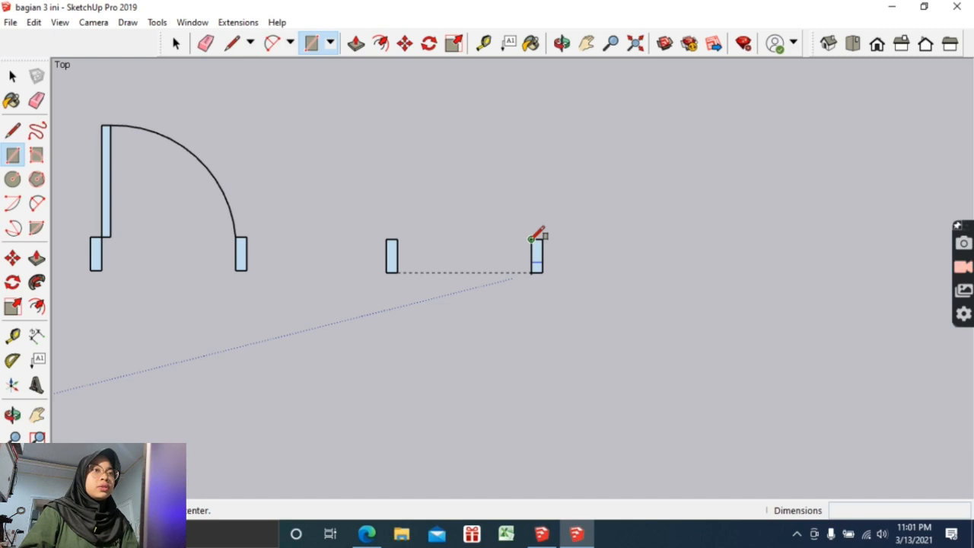
click(531, 239)
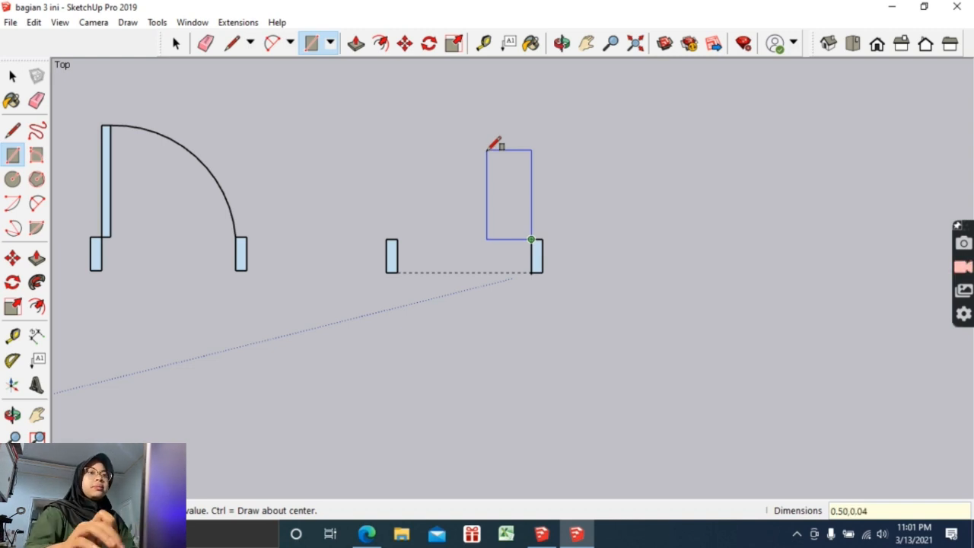
key(Return)
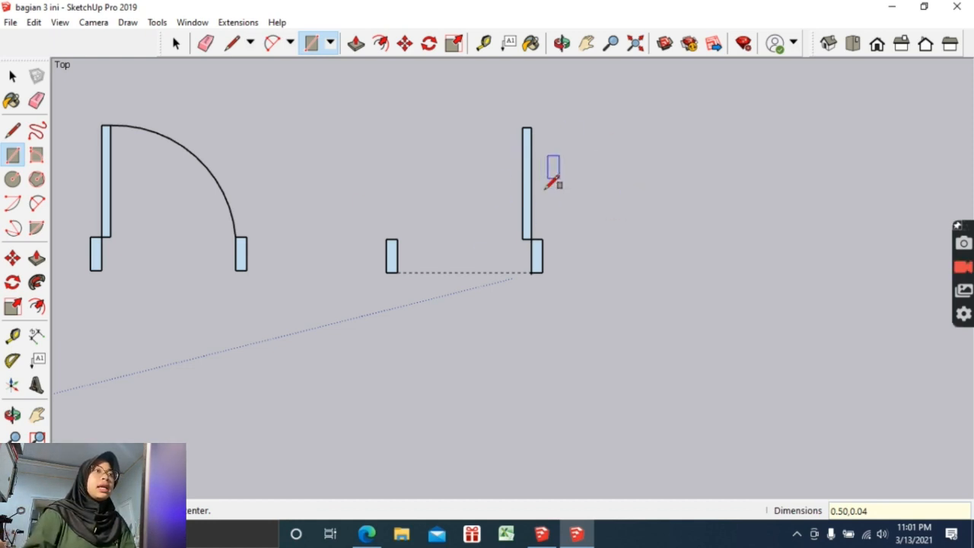
click(177, 44)
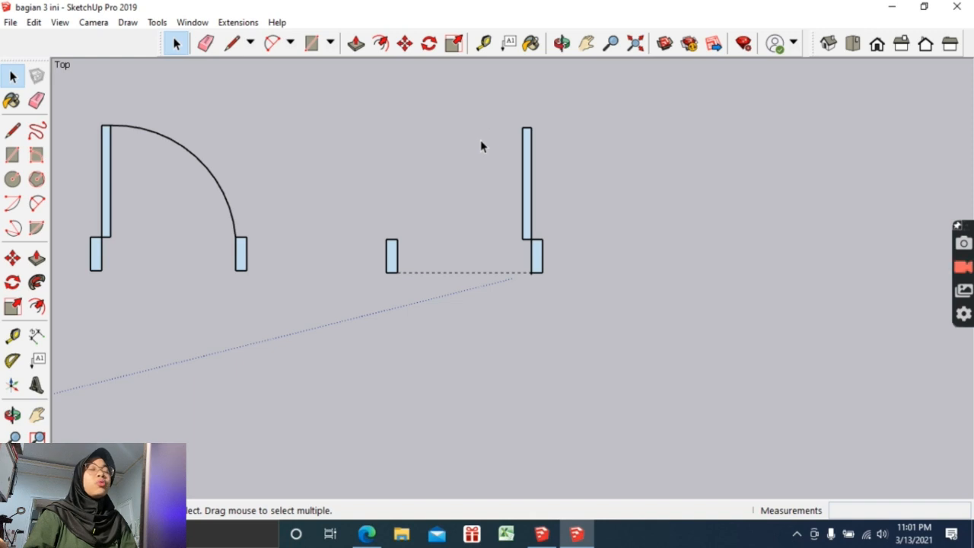
Draw the swing arc from the leaf's upper-left corner to the upper-right corner of the opposite jamb, bulging outward.
key(a)
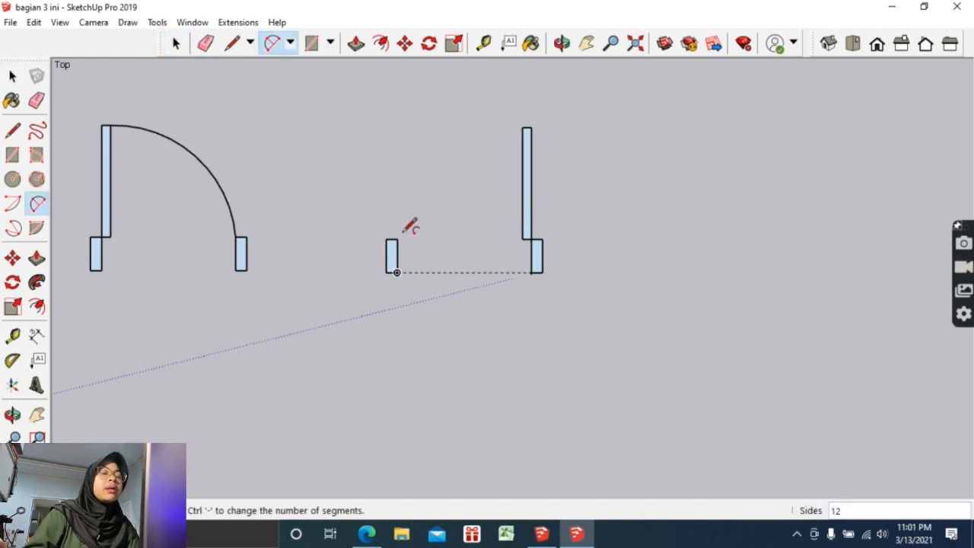
click(521, 127)
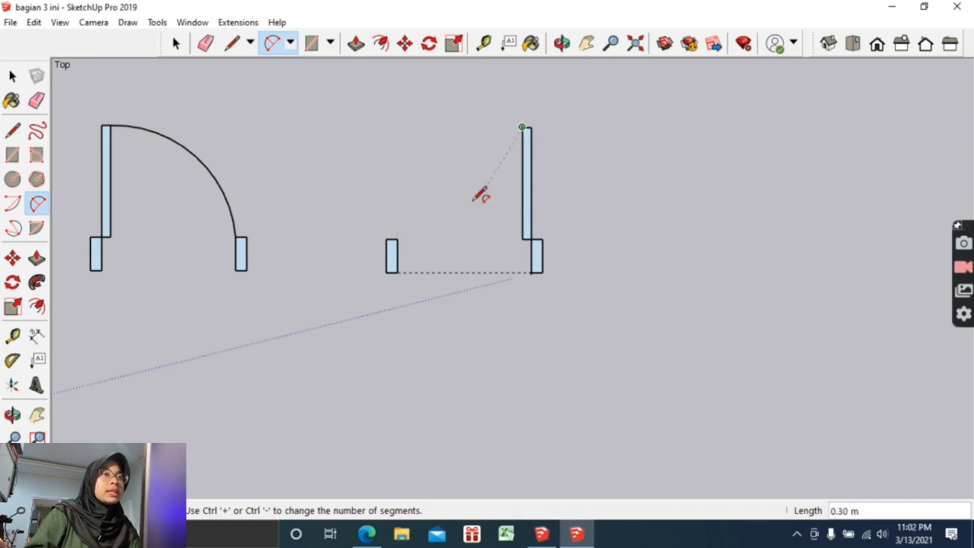
click(396, 239)
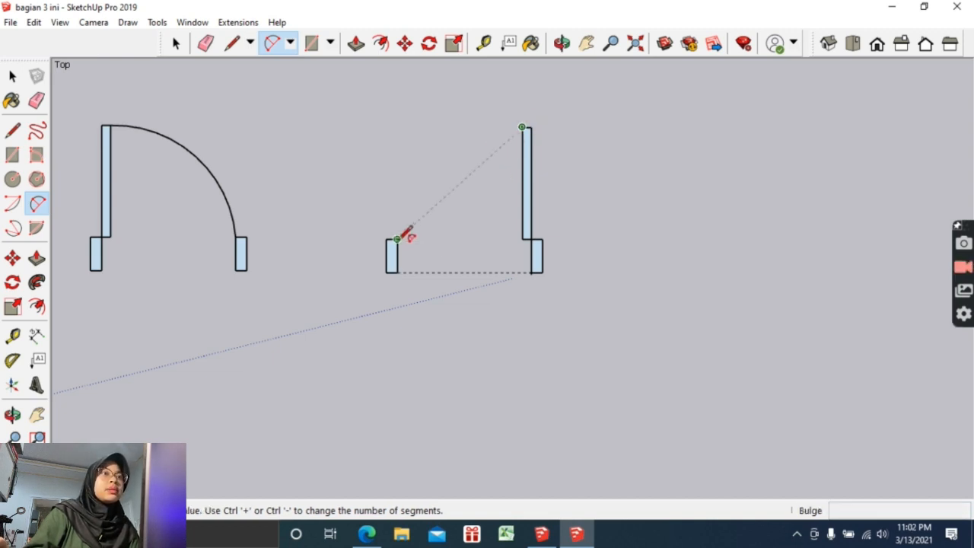
click(388, 187)
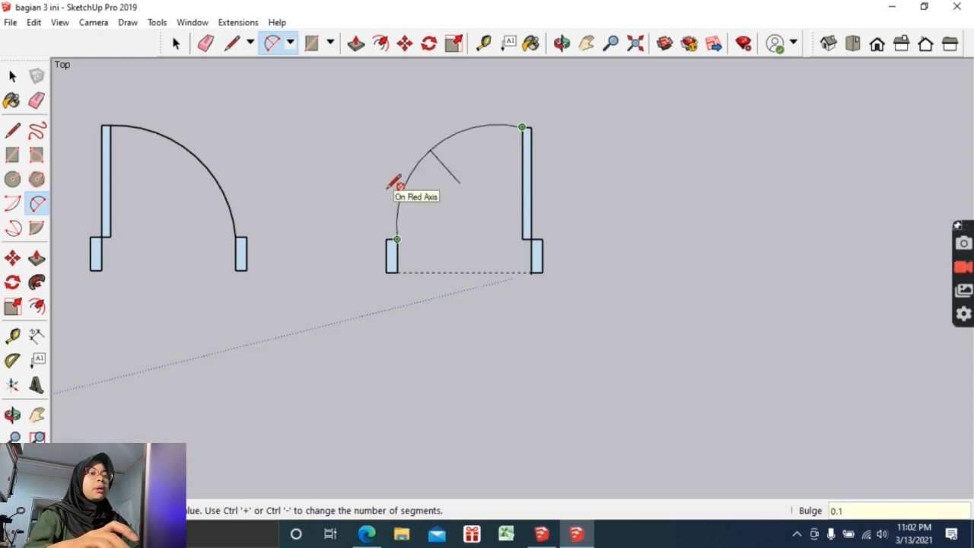
scroll(342, 254, down, 3)
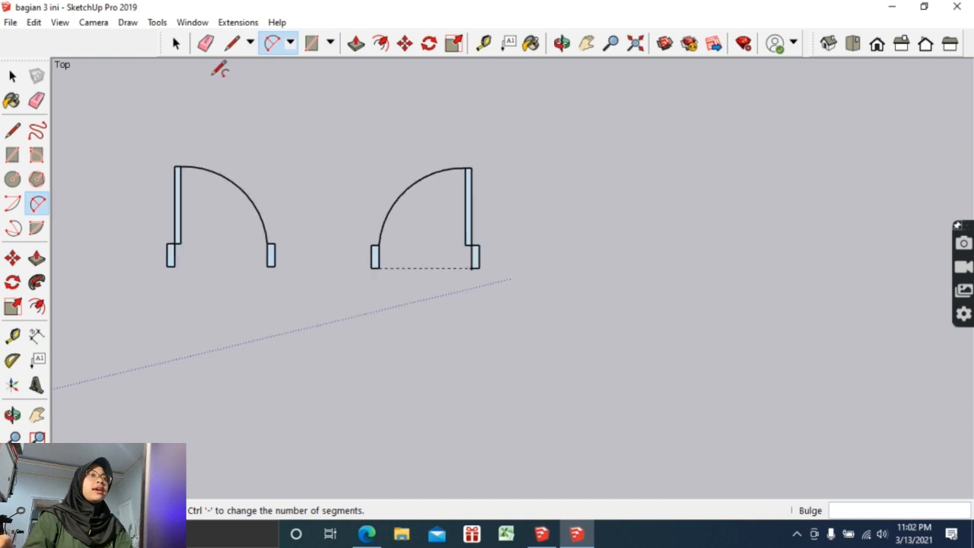
Delete the dashed guide between the two jambs of the second door.
click(175, 53)
click(584, 47)
drag(339, 164, 397, 160)
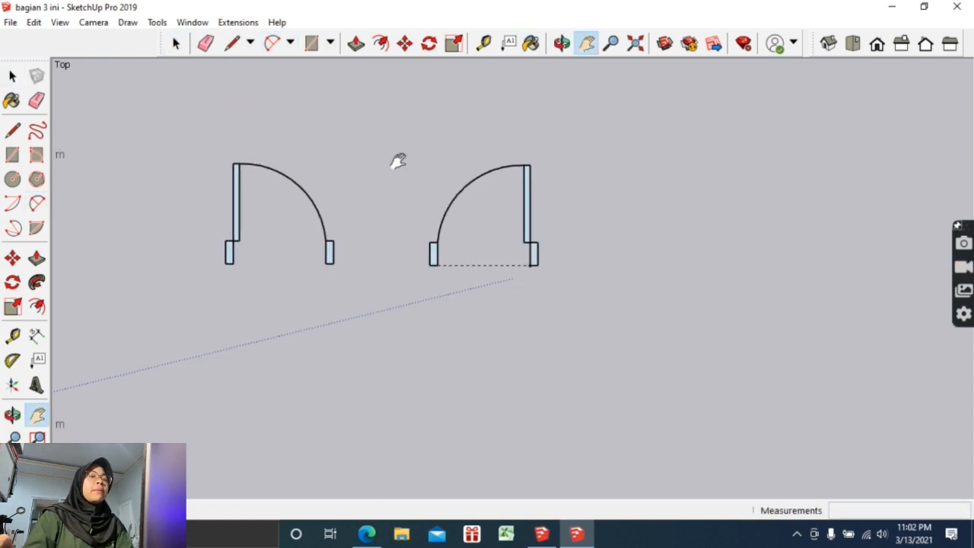
key(space)
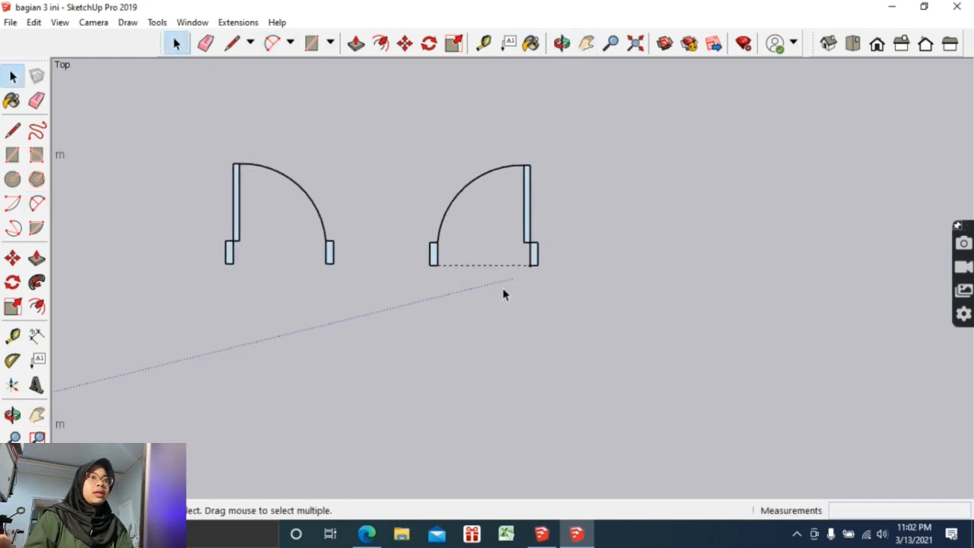
click(488, 254)
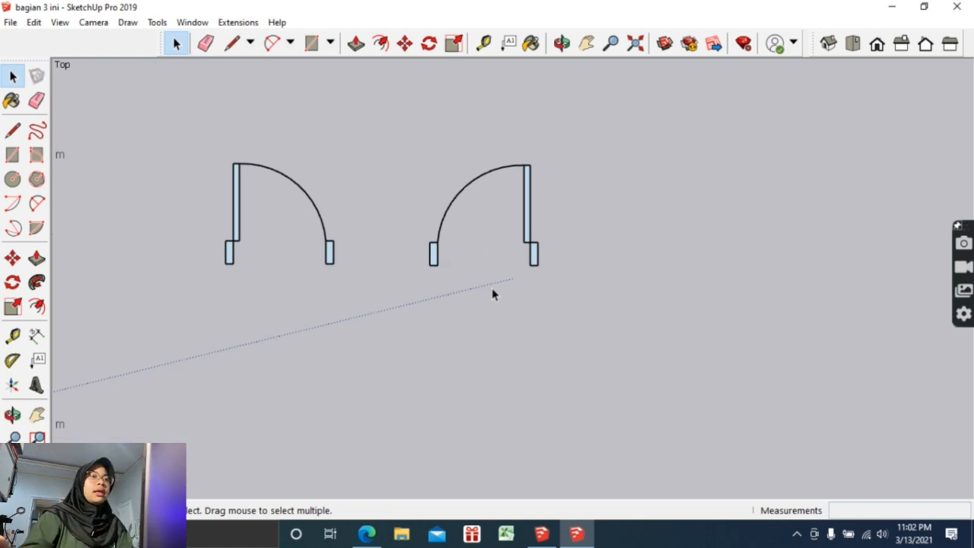
Rotate the whole second door symbol 90 degrees counterclockwise about the lower-right corner of its arc-side jamb.
scroll(491, 289, down, 3)
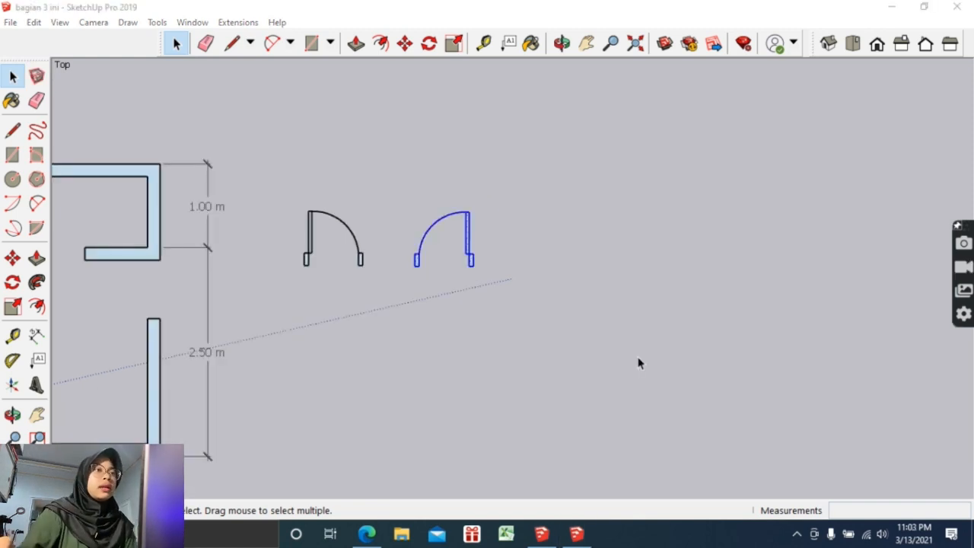
click(585, 43)
drag(430, 162, 751, 158)
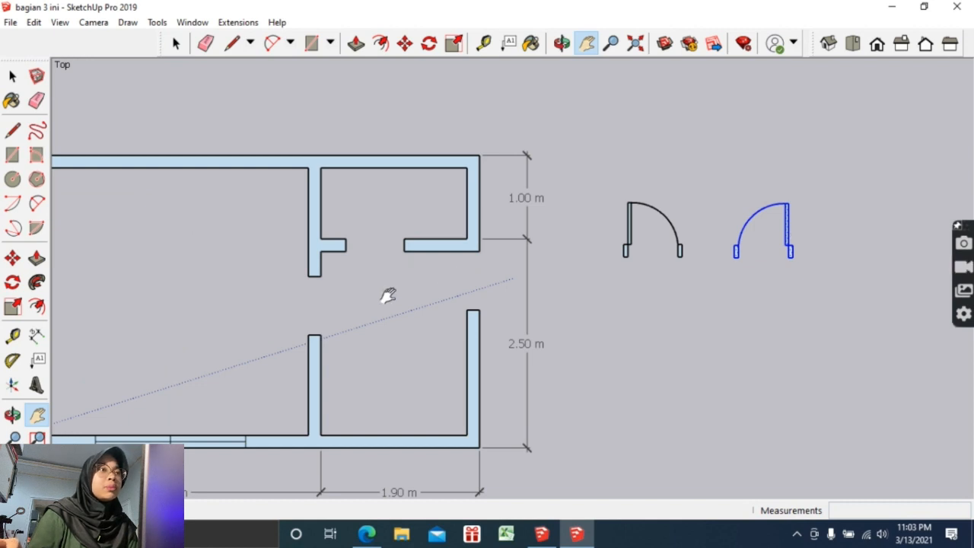
drag(308, 287, 443, 262)
drag(638, 251, 384, 276)
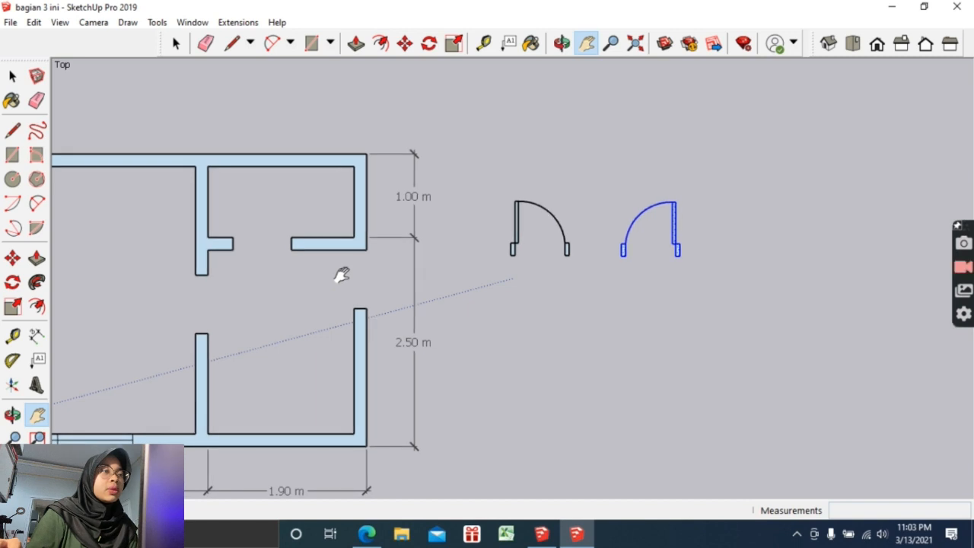
scroll(358, 274, up, 3)
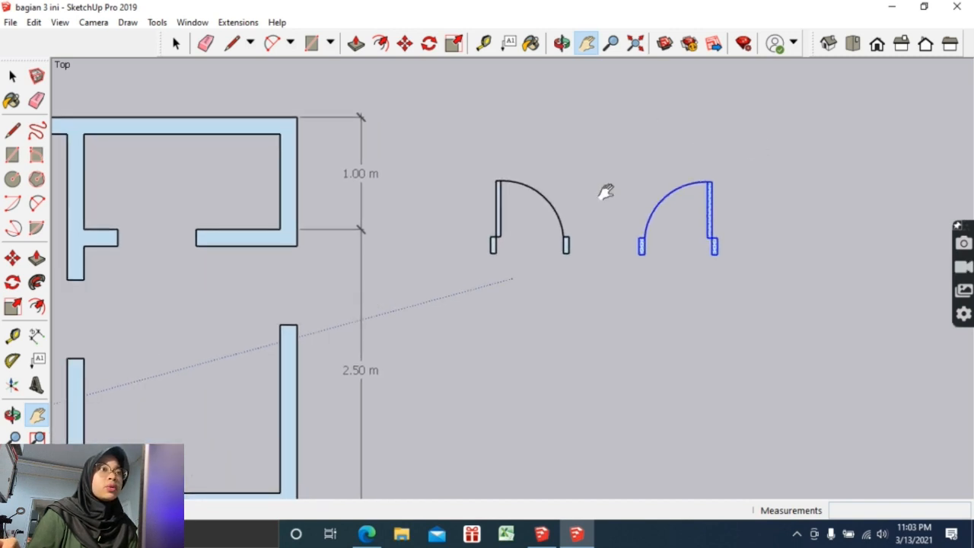
drag(747, 186, 641, 180)
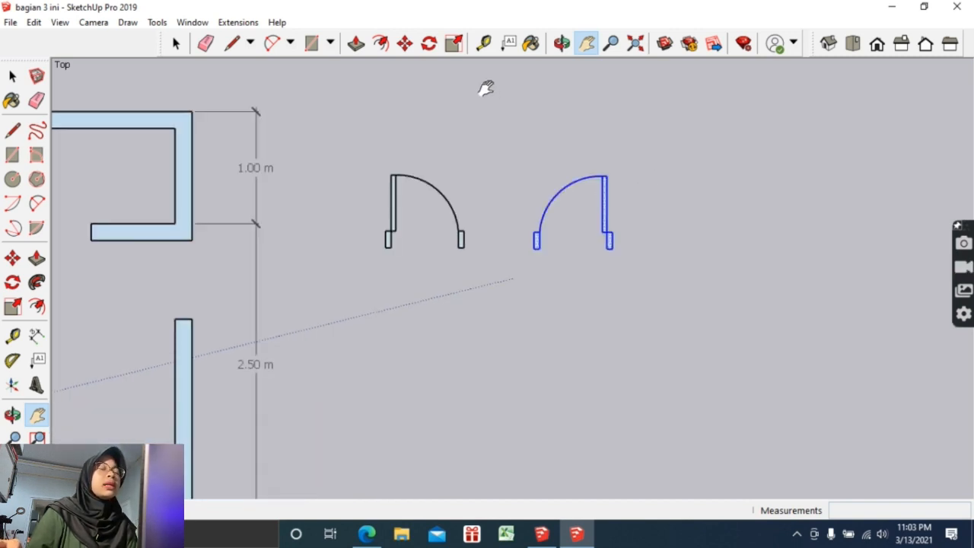
click(429, 44)
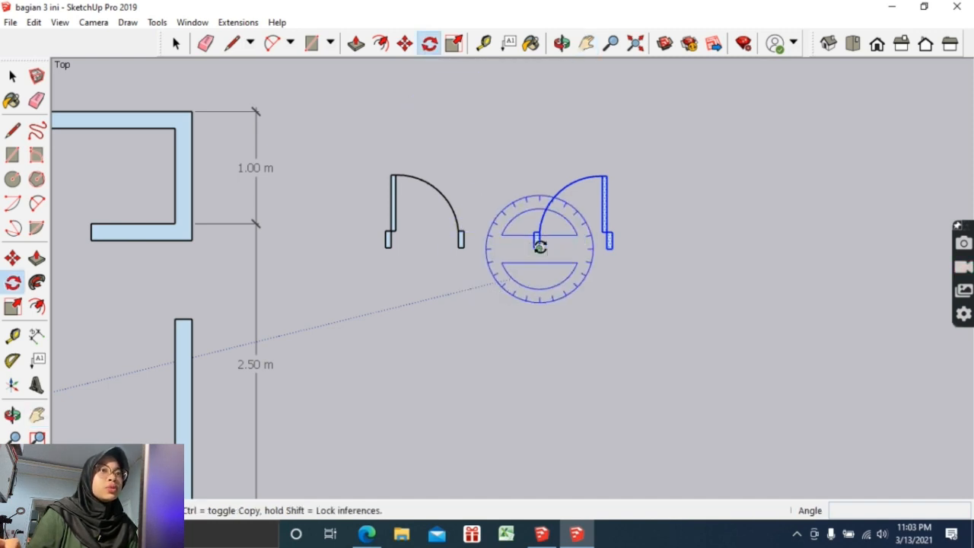
click(606, 248)
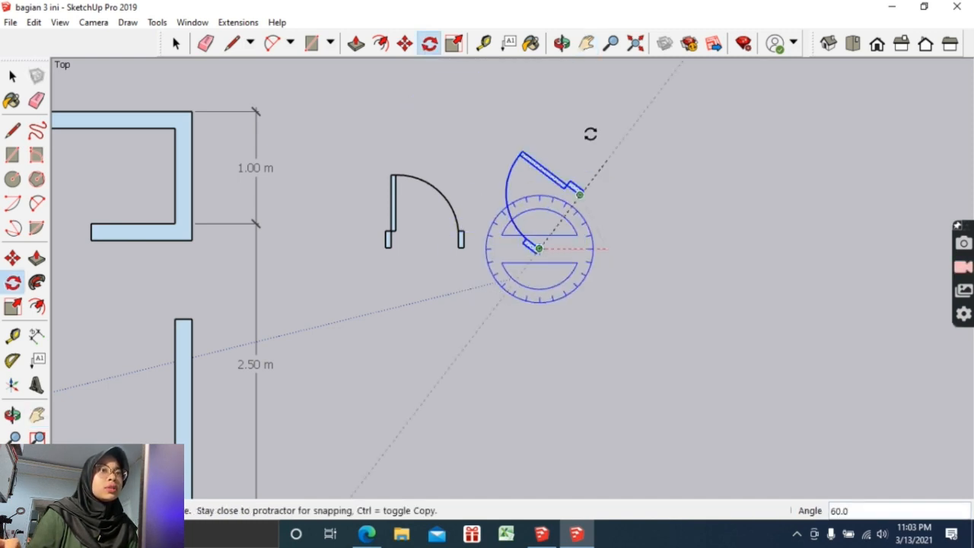
click(540, 97)
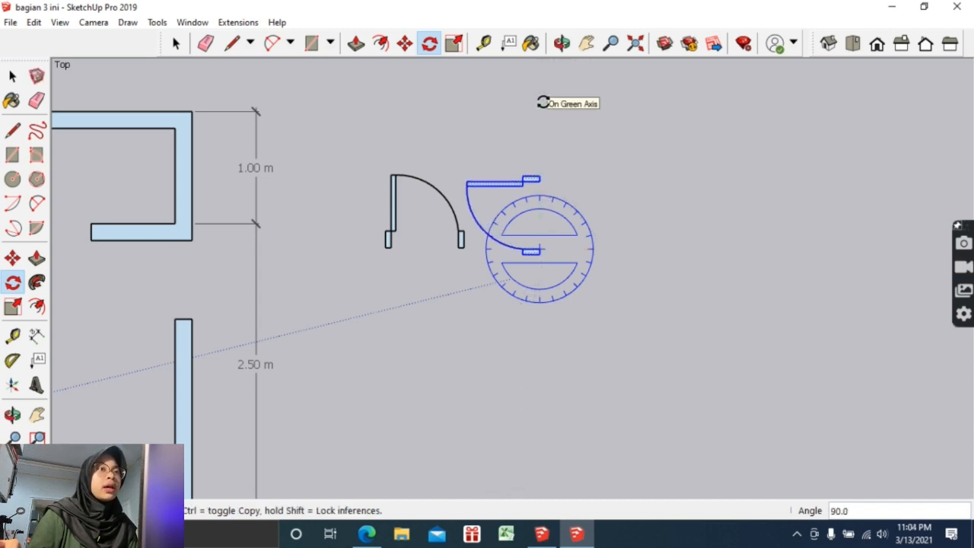
click(174, 44)
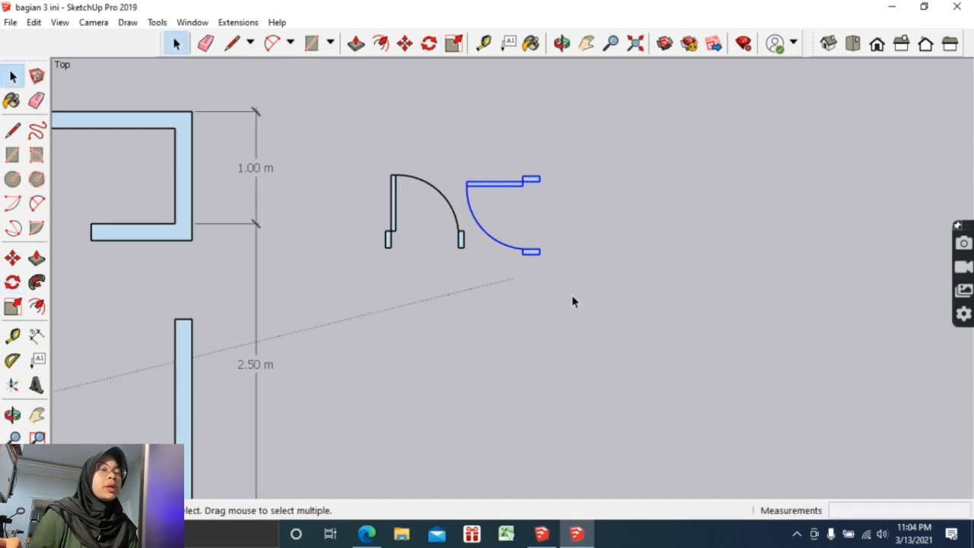
Copy the rotated door symbol and paste the duplicate in the empty space to its right.
scroll(403, 215, down, 2)
click(587, 43)
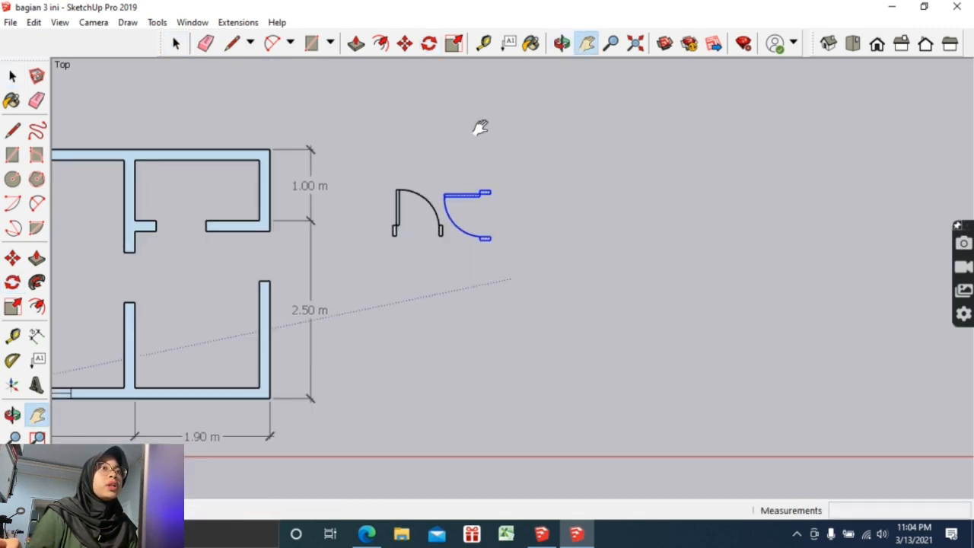
drag(478, 124, 428, 124)
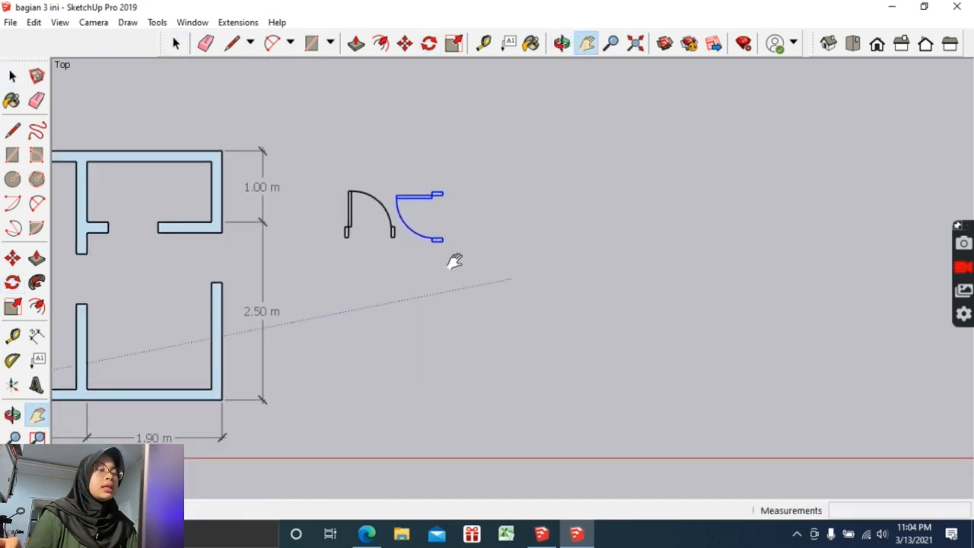
key(ctrl+c)
key(ctrl+v)
click(501, 226)
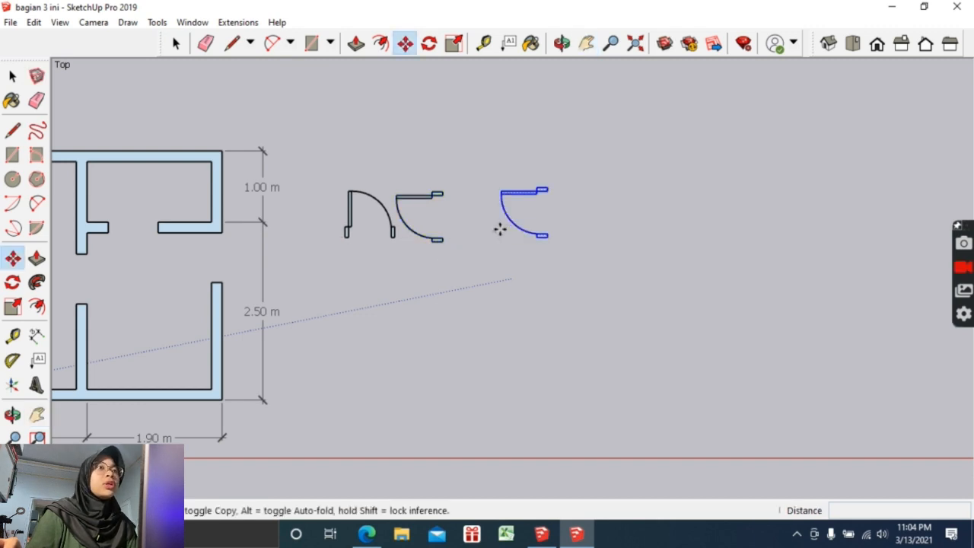
click(176, 43)
Move the pasted door by its upper-right jamb corner onto the outer wall corner at the upper end of the right exterior wall's opening.
click(587, 43)
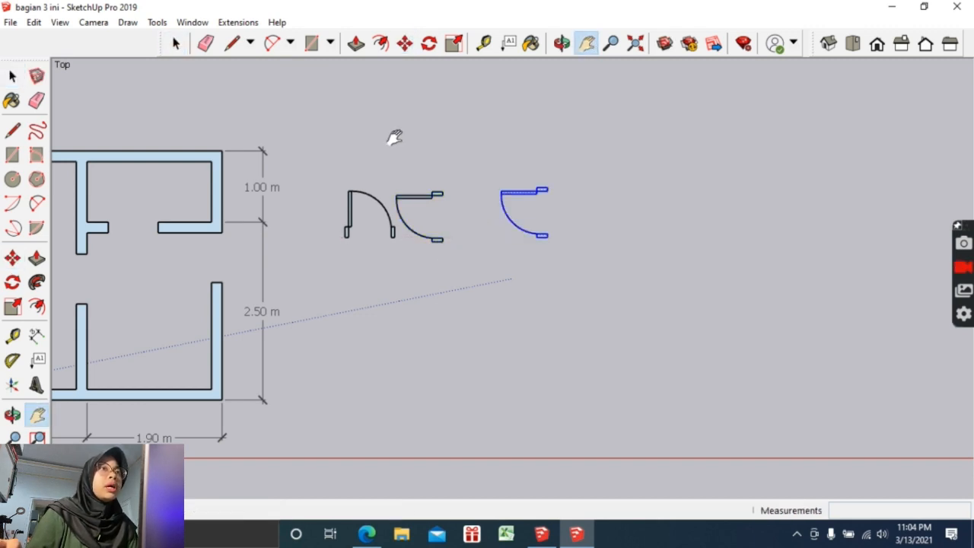
drag(292, 231, 511, 202)
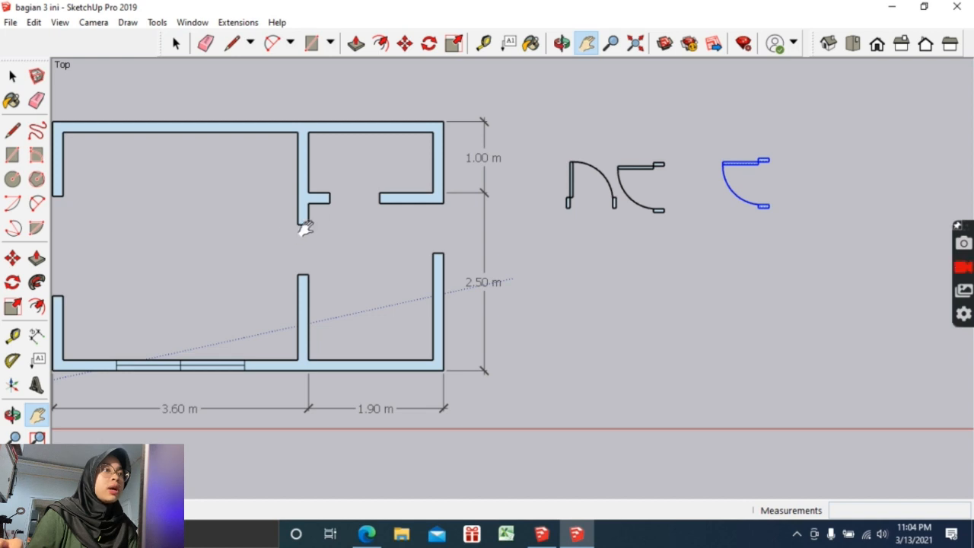
drag(628, 192, 502, 218)
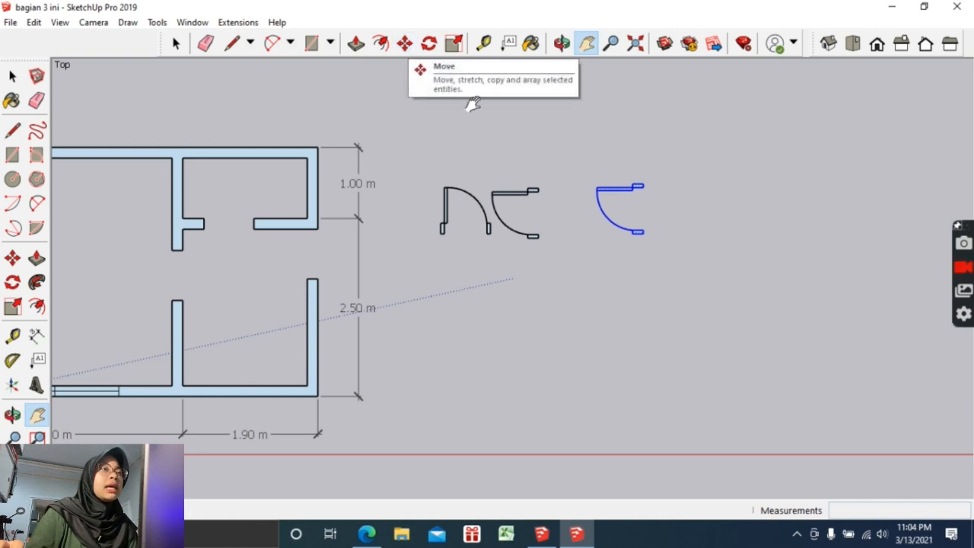
click(401, 45)
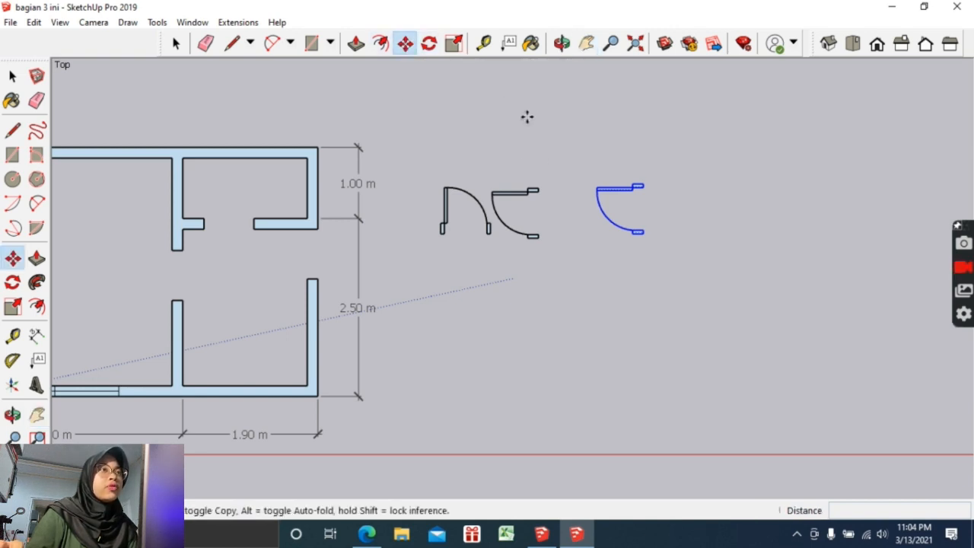
scroll(649, 174, up, 3)
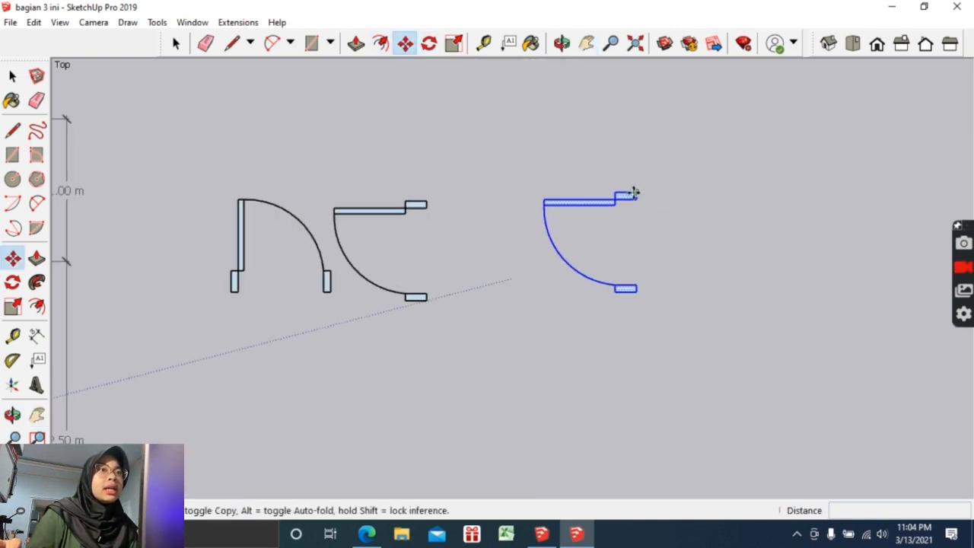
click(634, 192)
scroll(444, 212, down, 5)
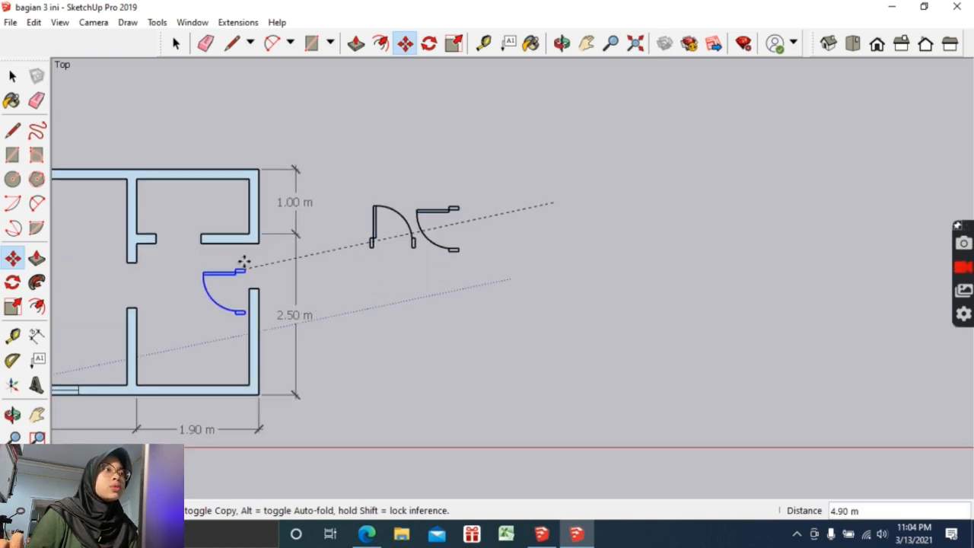
scroll(244, 262, up, 5)
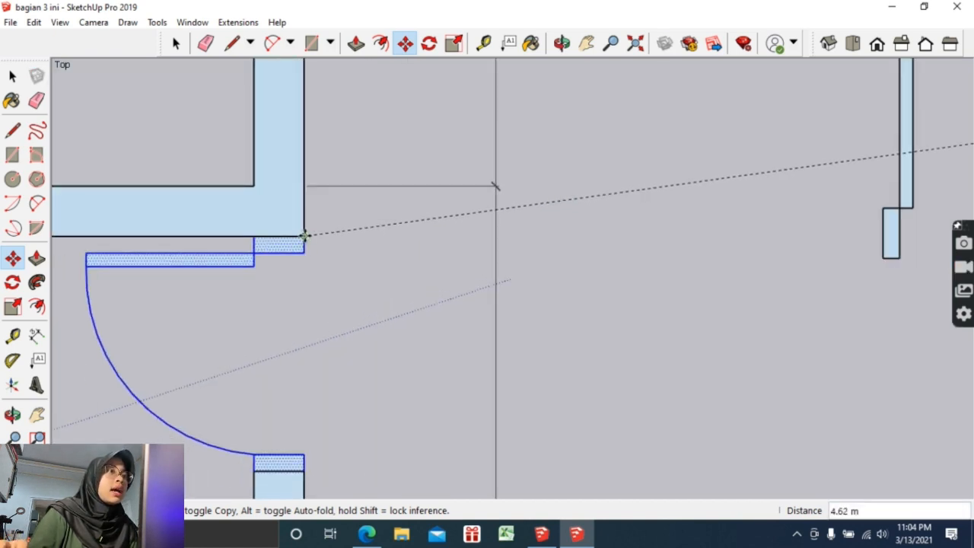
click(304, 236)
scroll(350, 239, down, 6)
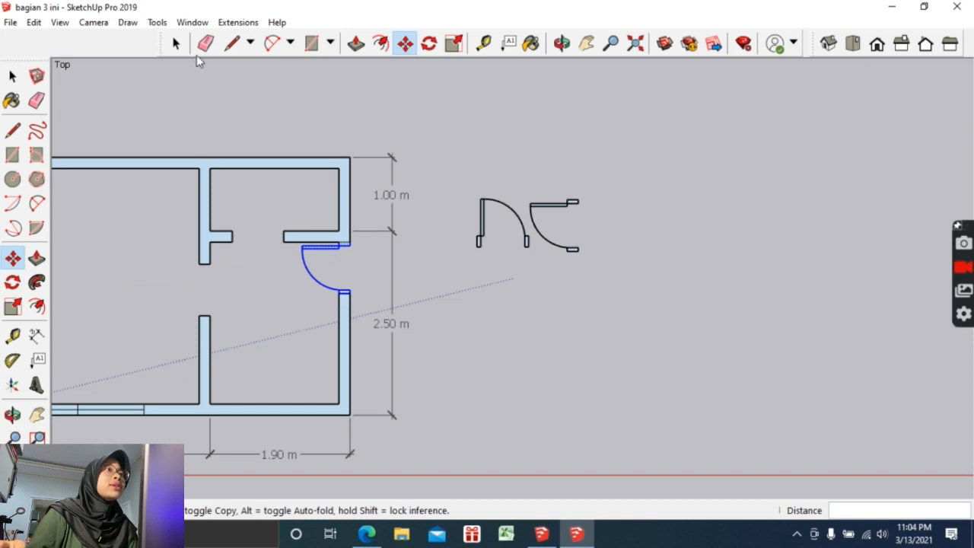
click(175, 43)
click(319, 266)
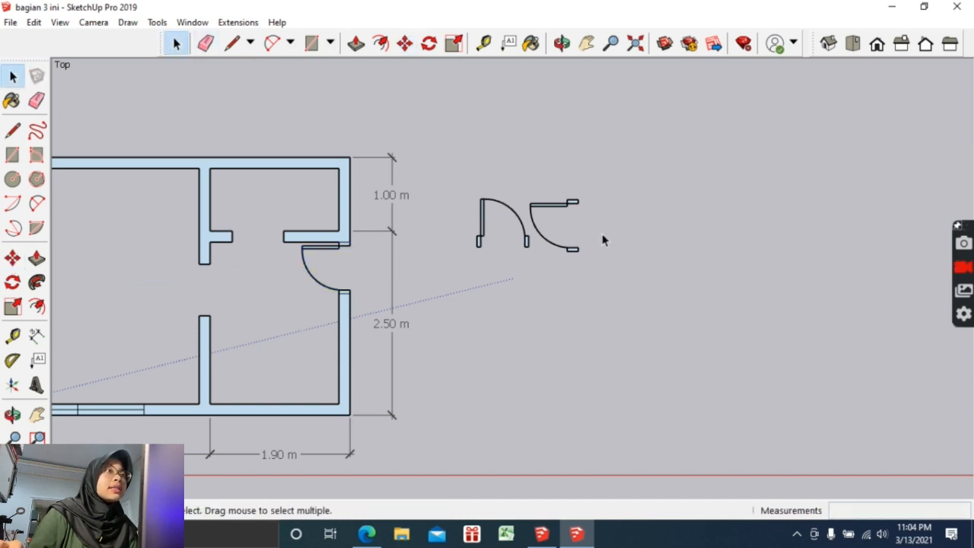
drag(531, 175, 538, 182)
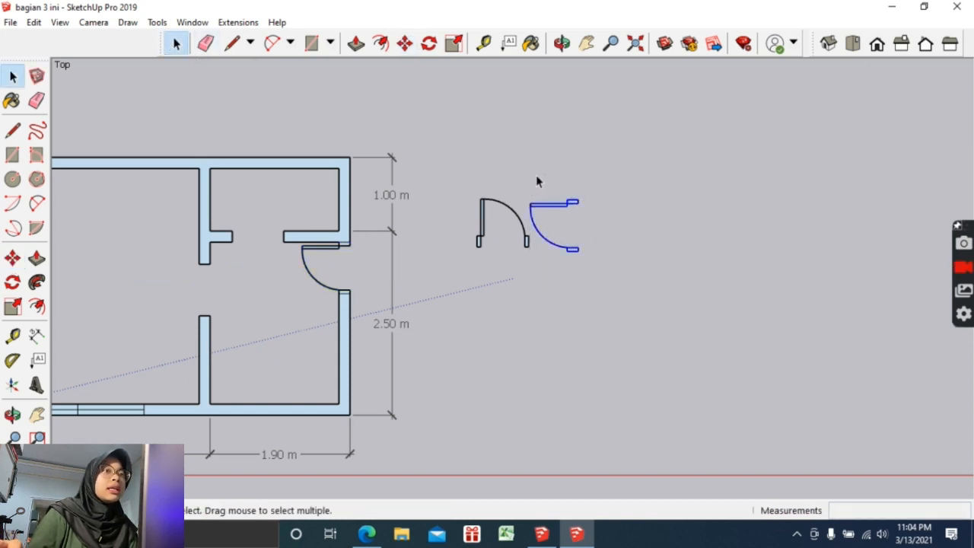
click(405, 43)
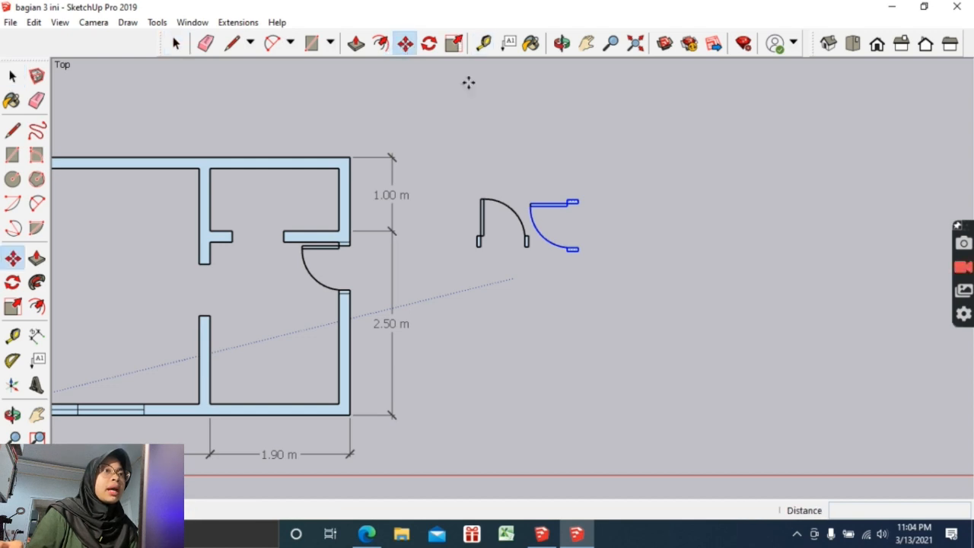
scroll(581, 189, up, 4)
click(175, 44)
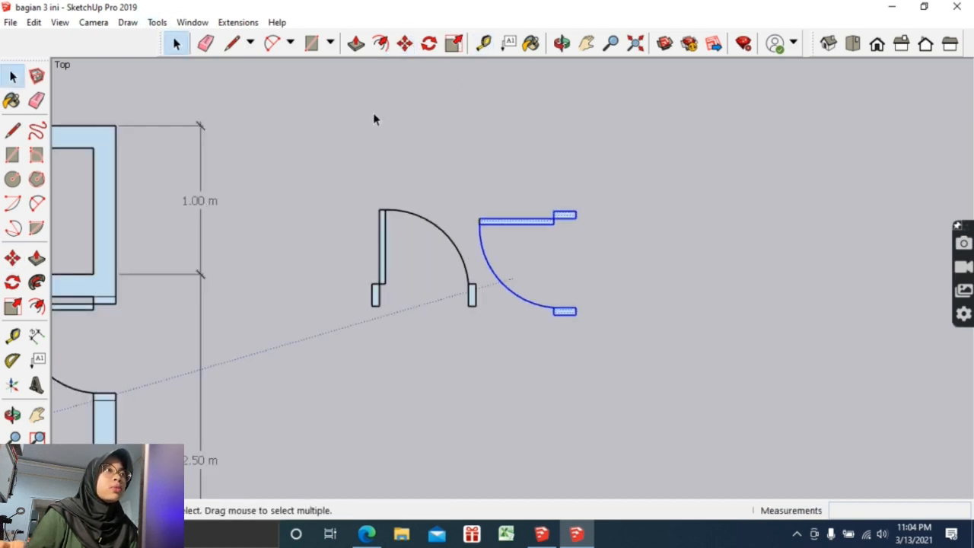
click(525, 152)
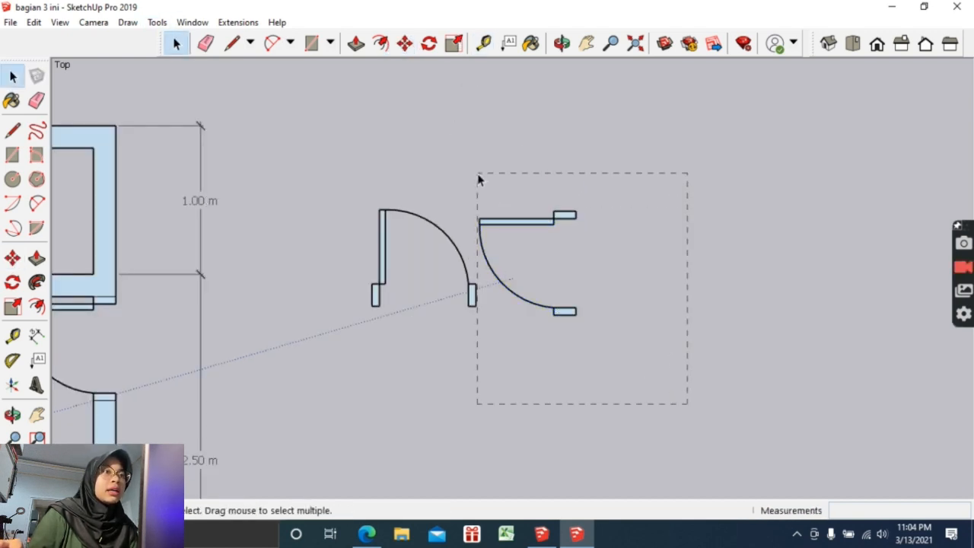
Move the spare rotated door by its upper-right jamb corner onto the upper wall corner of the opening between the large room and the right-hand rooms.
drag(478, 179, 479, 181)
click(405, 44)
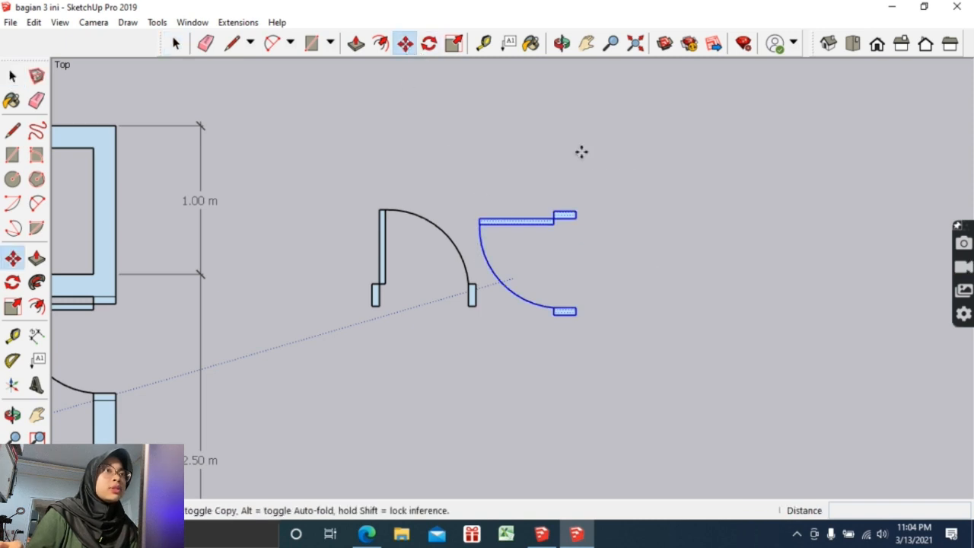
click(580, 208)
scroll(576, 216, down, 5)
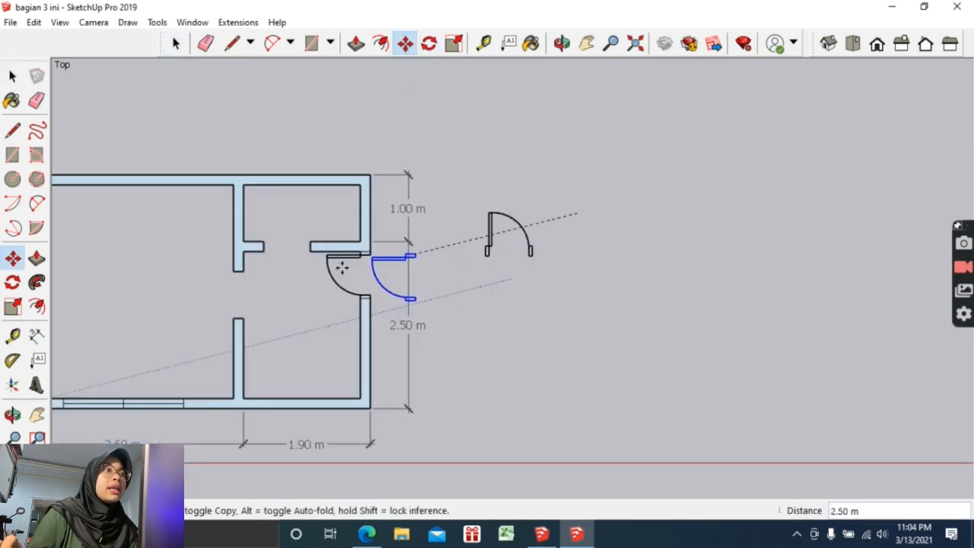
scroll(242, 266, up, 3)
scroll(242, 267, up, 2)
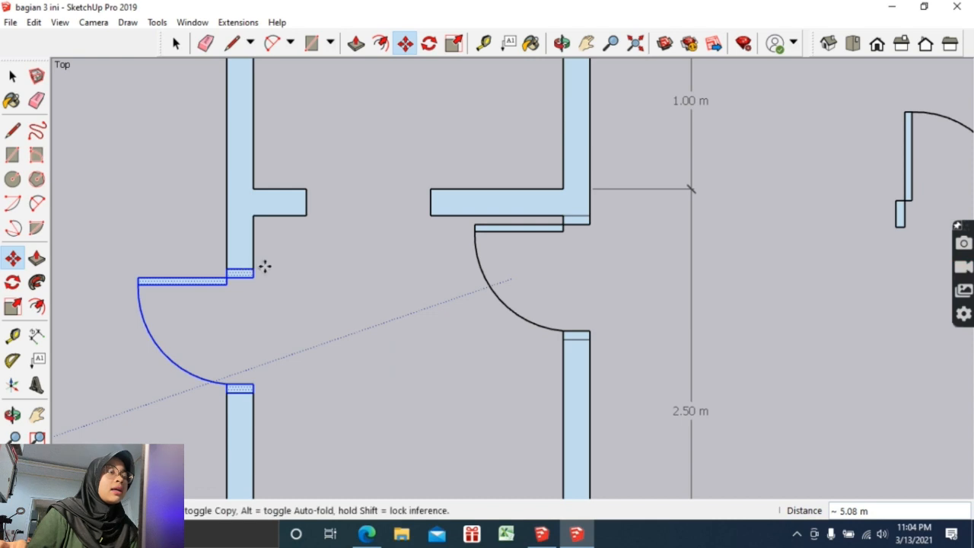
click(370, 287)
scroll(370, 287, down, 5)
click(175, 44)
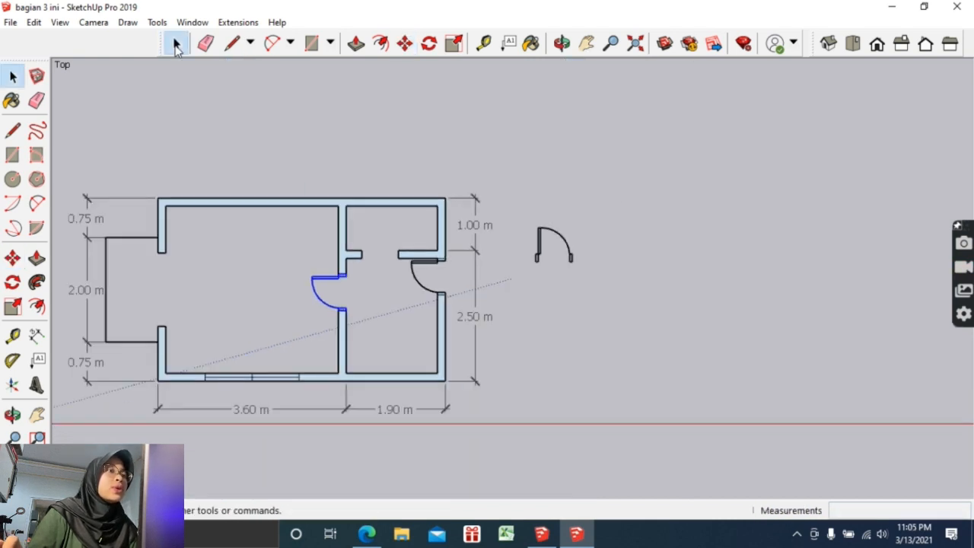
click(322, 150)
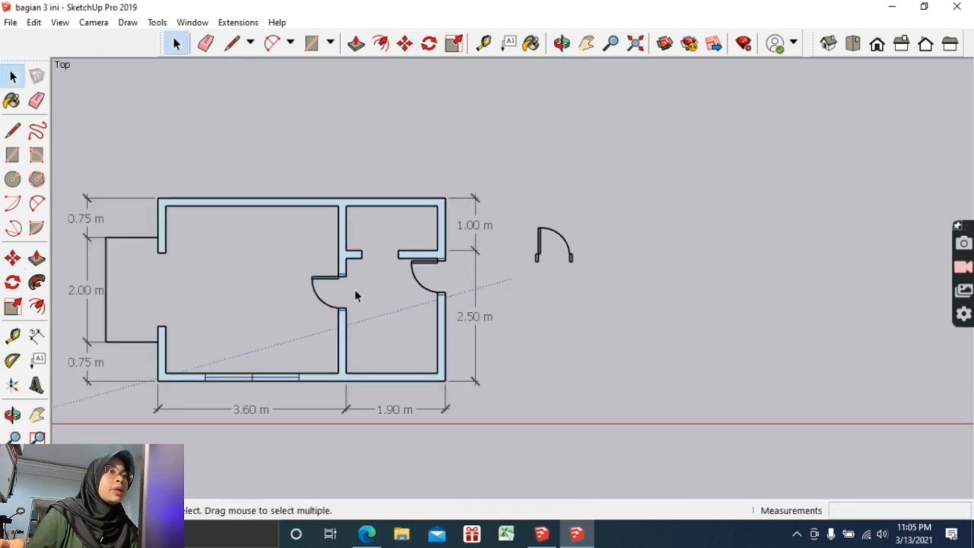
Paste another copy of the rotated door in the empty space beside the unrotated door symbol outside the plan.
scroll(356, 296, up, 2)
scroll(335, 288, down, 1)
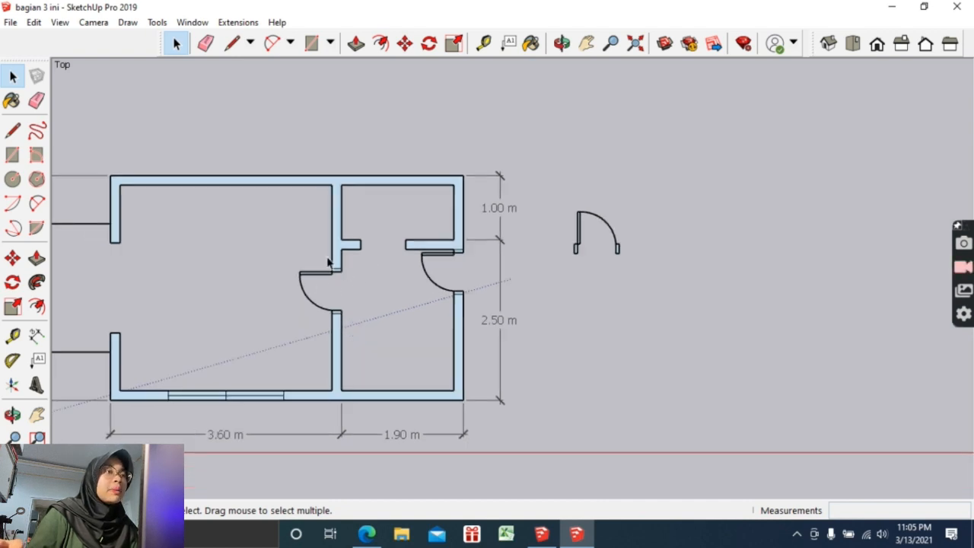
scroll(708, 220, up, 3)
key(ctrl+v)
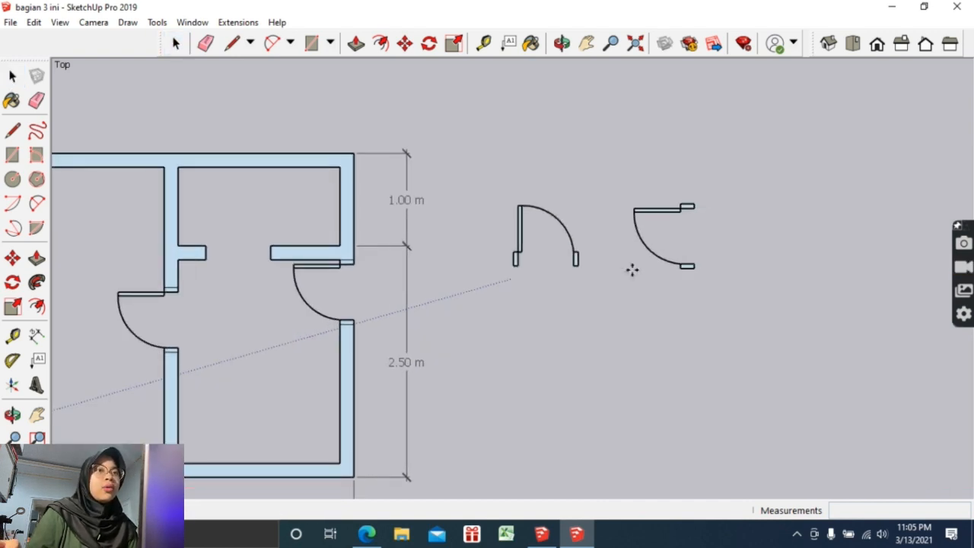
click(634, 270)
Rotate the pasted door 90 degrees clockwise about the upper-right corner of its arc-side jamb.
click(404, 44)
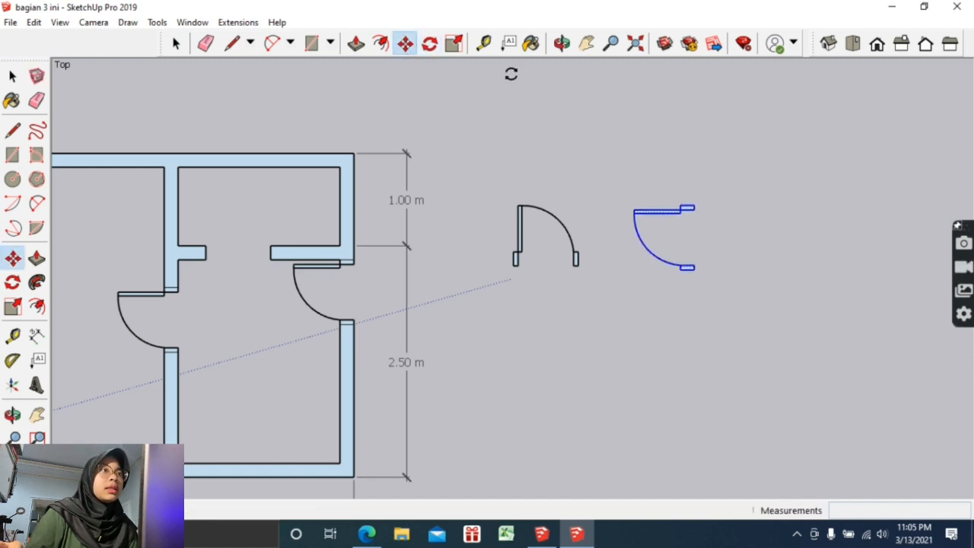
key(q)
click(693, 265)
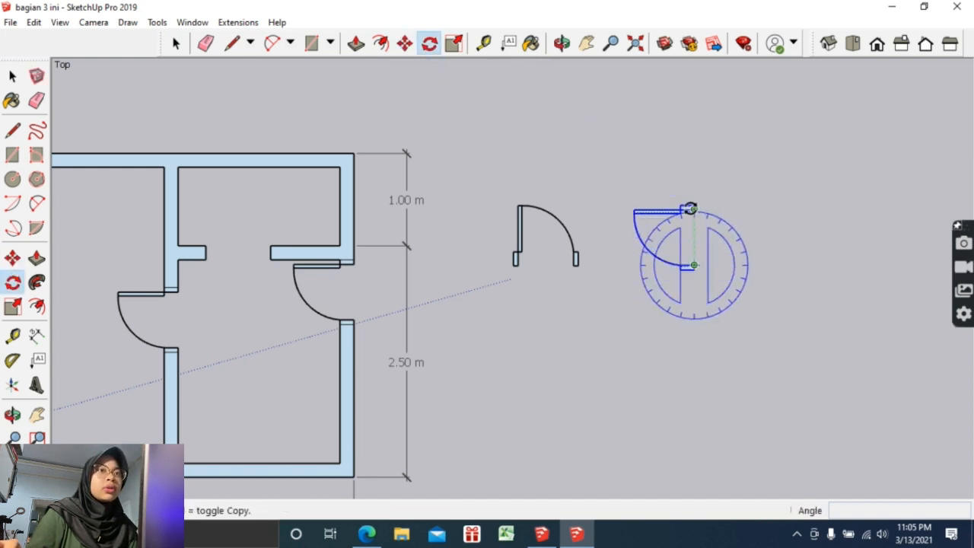
click(689, 207)
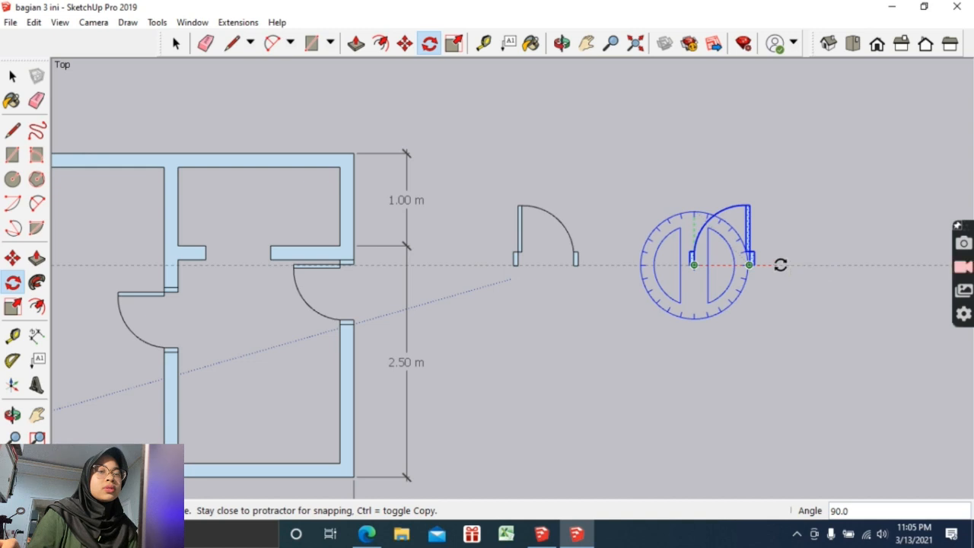
click(780, 264)
click(176, 43)
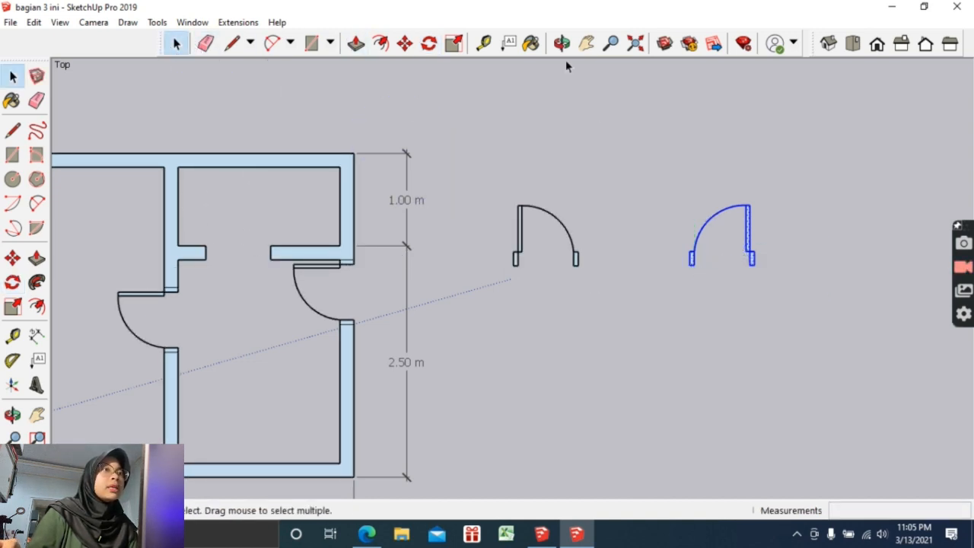
click(618, 366)
Duplicate the unrotated door symbol and place the copy above and slightly left of the original.
drag(502, 193, 496, 183)
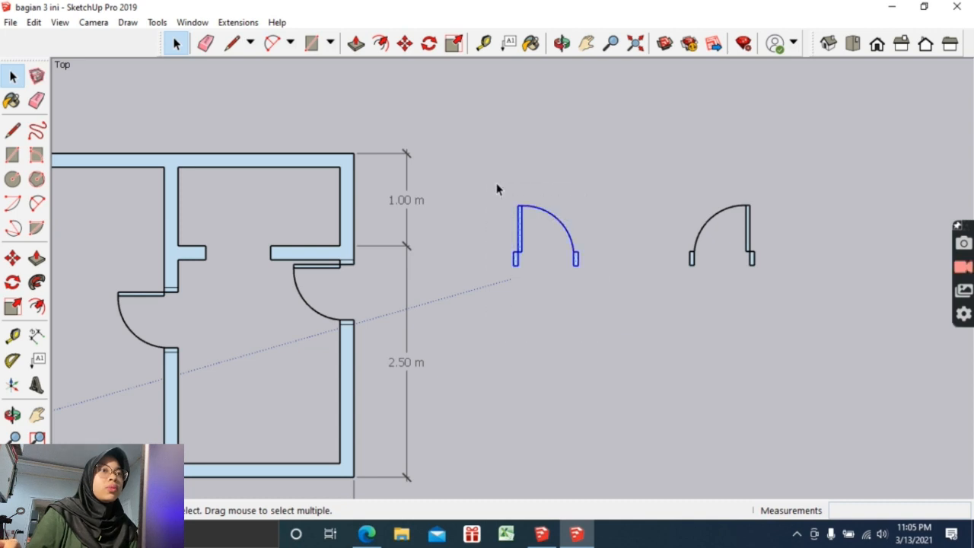
key(m)
key(ctrl)
click(525, 228)
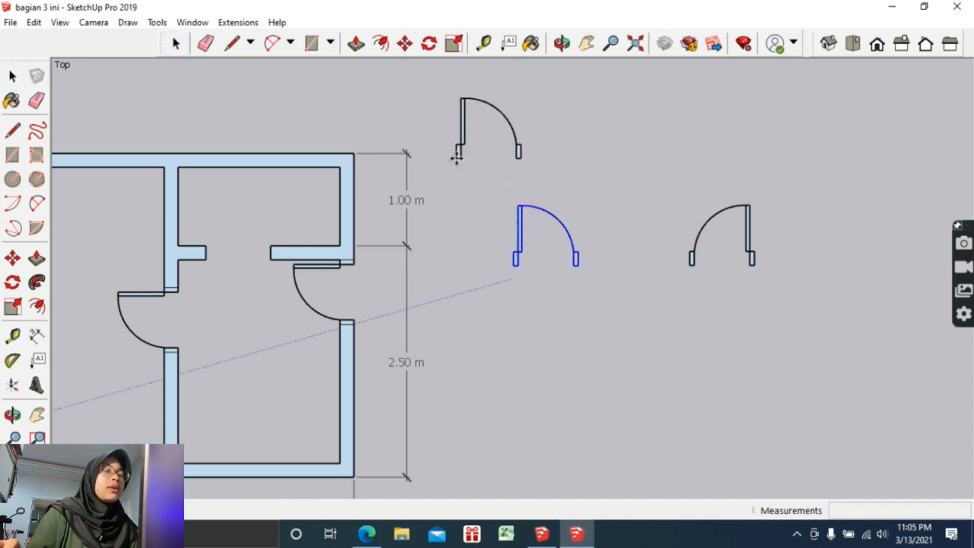
click(454, 156)
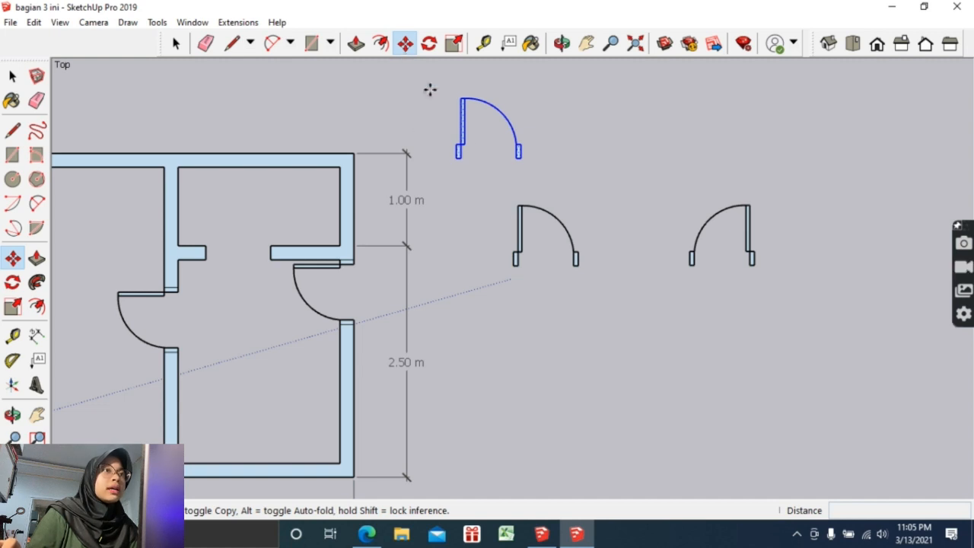
Move the duplicated door by its lower-left jamb corner onto the lower corner of the short wall stub at the small upper-right room's opening.
click(453, 157)
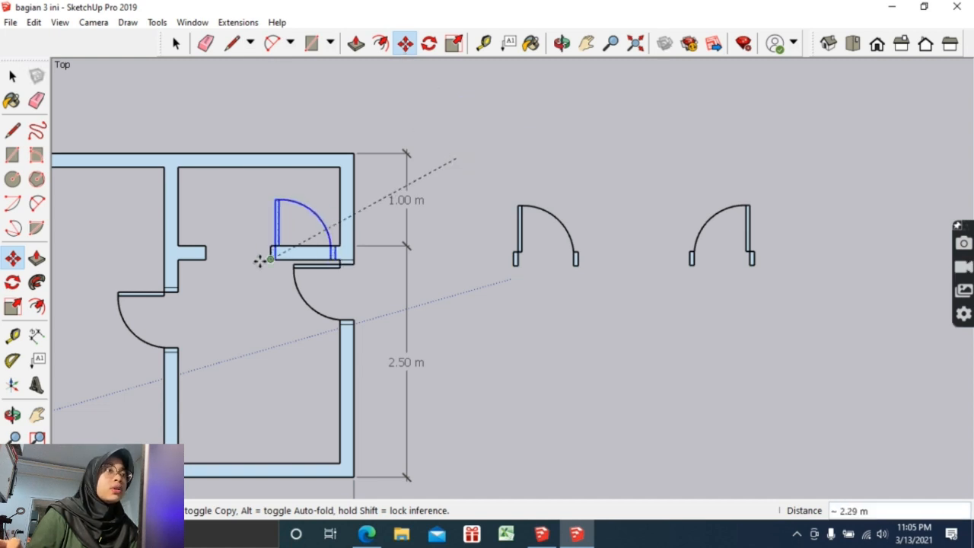
scroll(206, 259, up, 8)
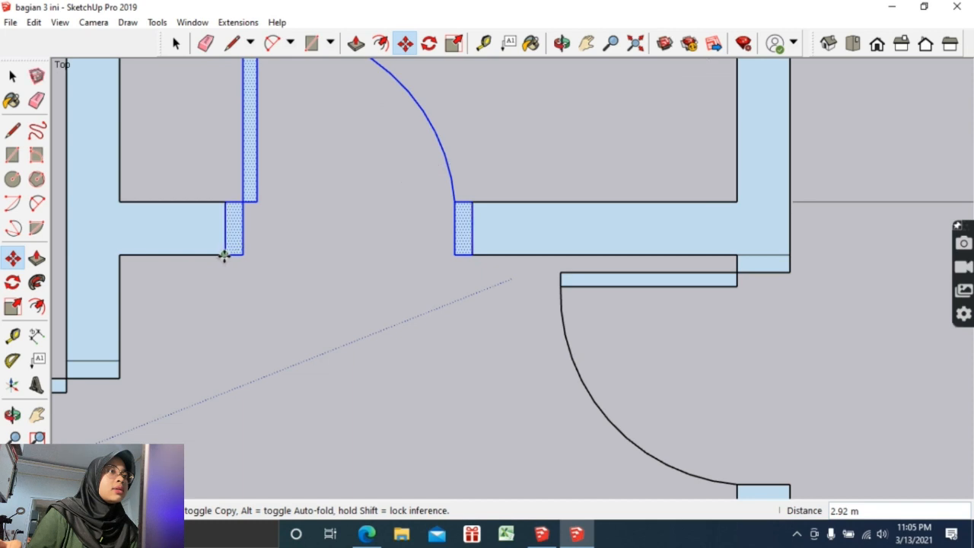
click(225, 256)
scroll(354, 246, down, 6)
click(176, 44)
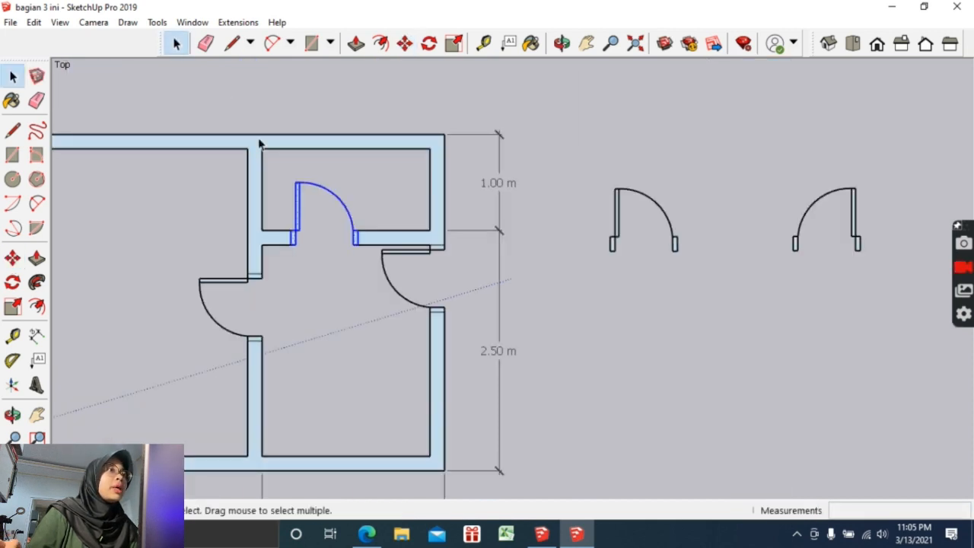
scroll(260, 144, down, 1)
click(452, 88)
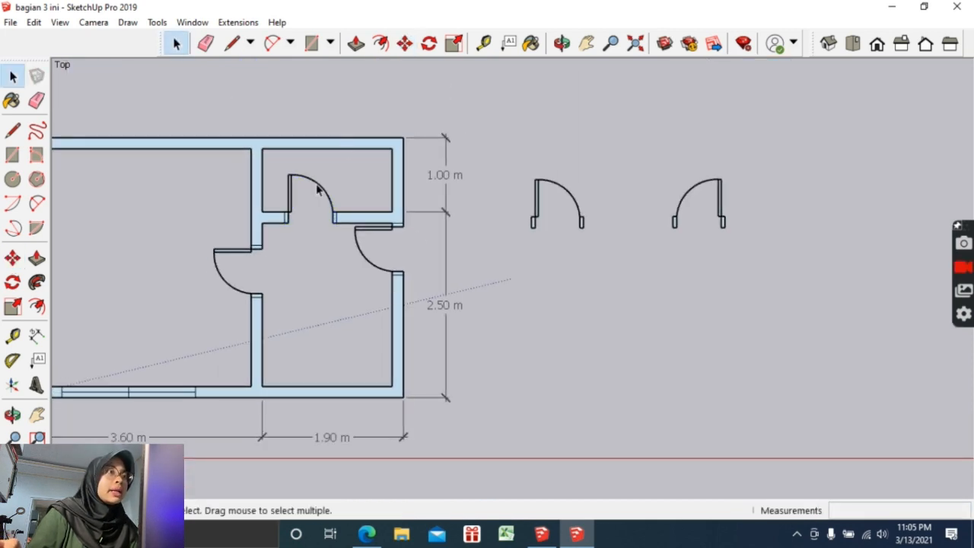
click(586, 46)
drag(436, 104, 775, 91)
drag(676, 98, 521, 102)
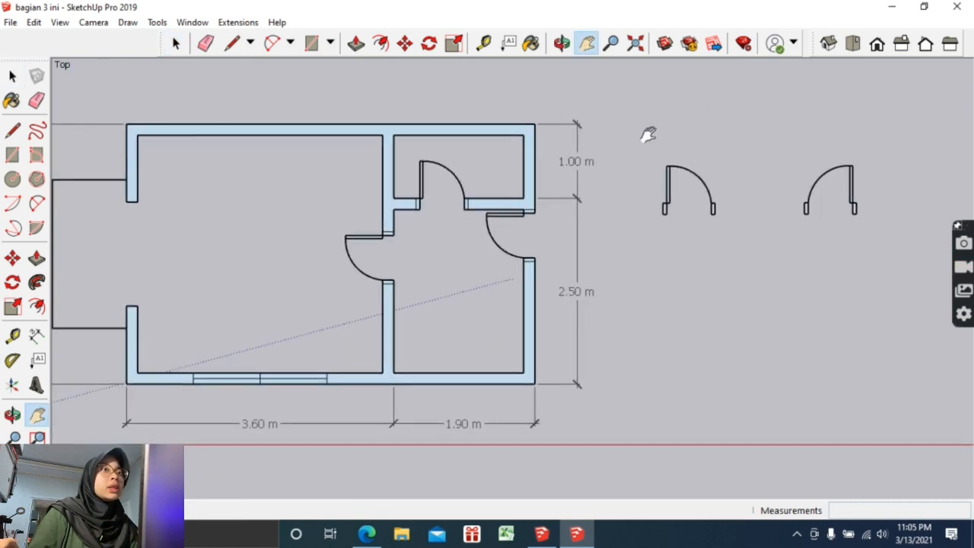
drag(647, 135, 507, 139)
drag(559, 171, 502, 218)
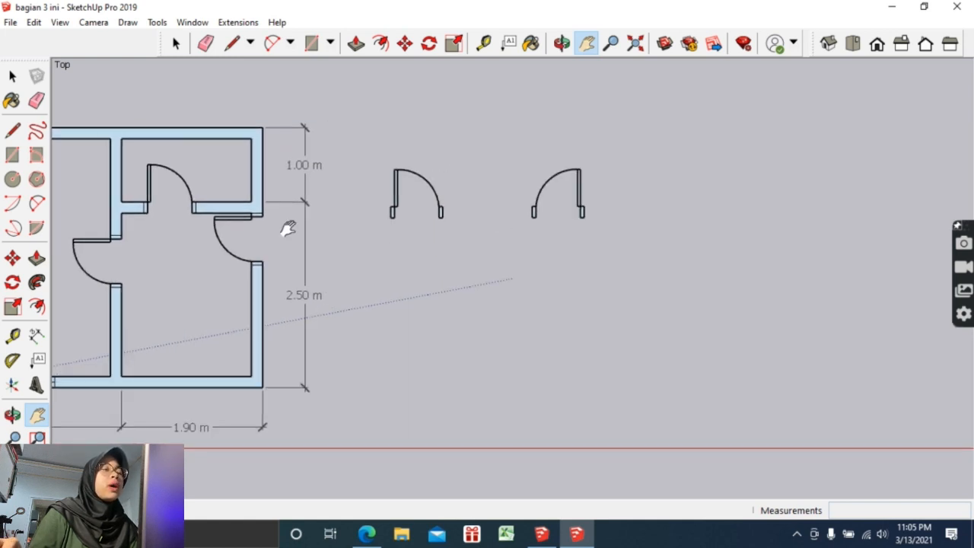
scroll(560, 126, up, 3)
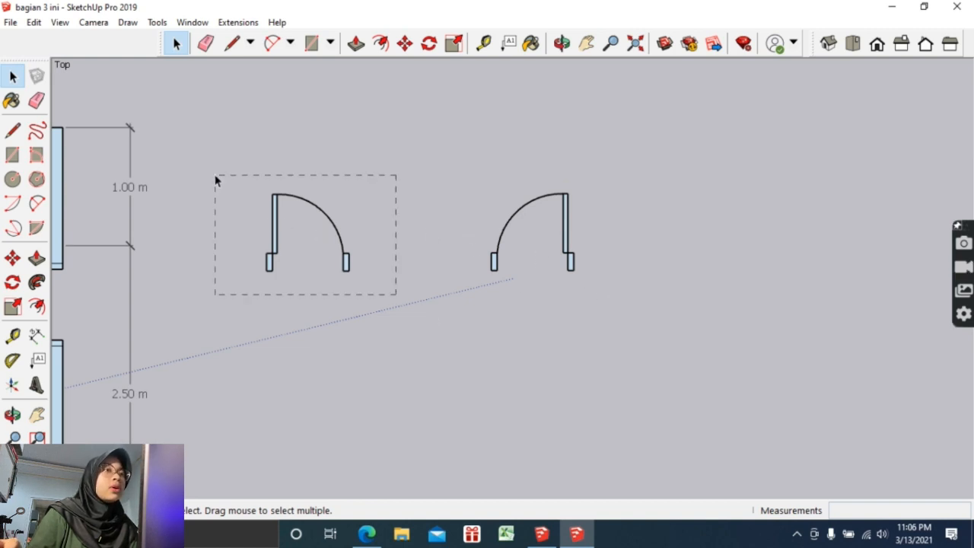
drag(216, 176, 216, 176)
click(538, 309)
Move the right spare door symbol about 1.10 m horizontally towards the left one so the two face each other as a pair.
drag(594, 331, 426, 145)
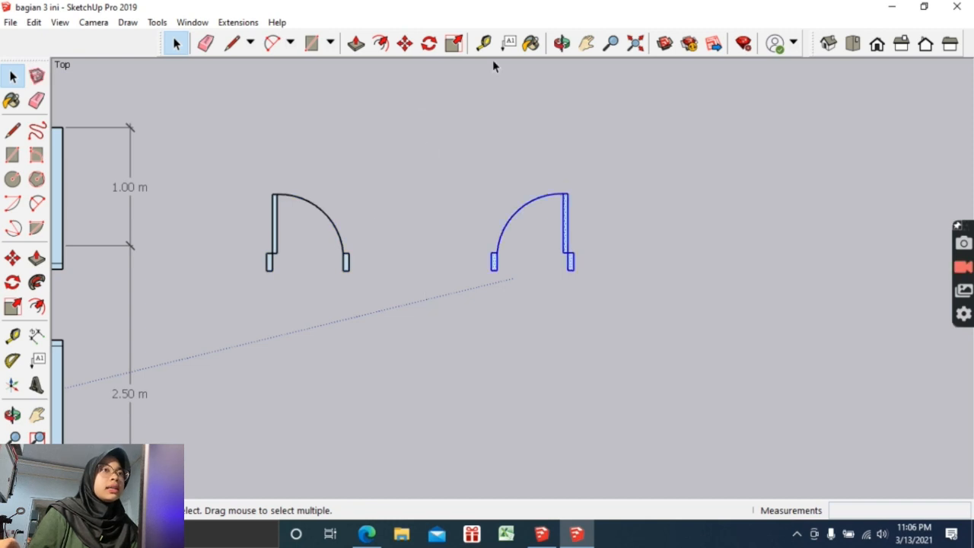
click(404, 43)
click(570, 268)
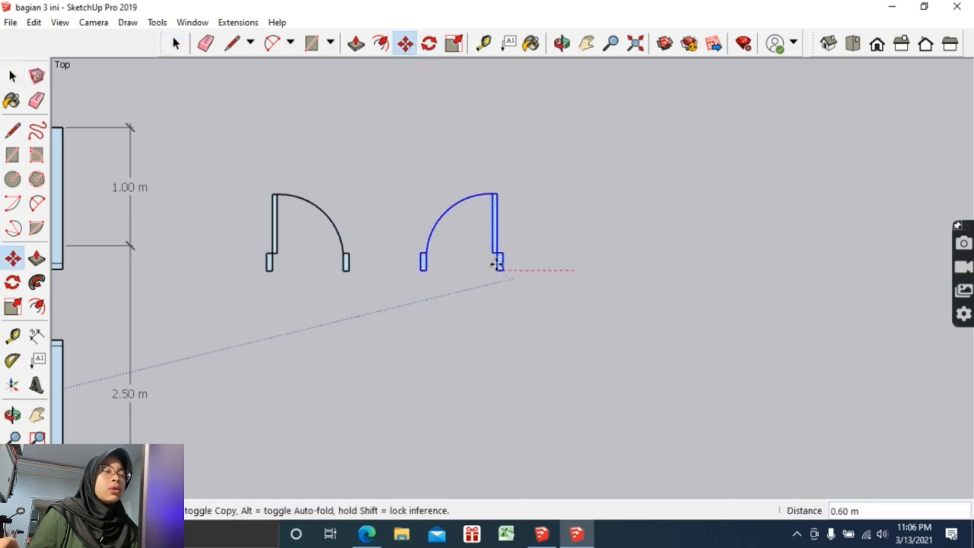
click(453, 257)
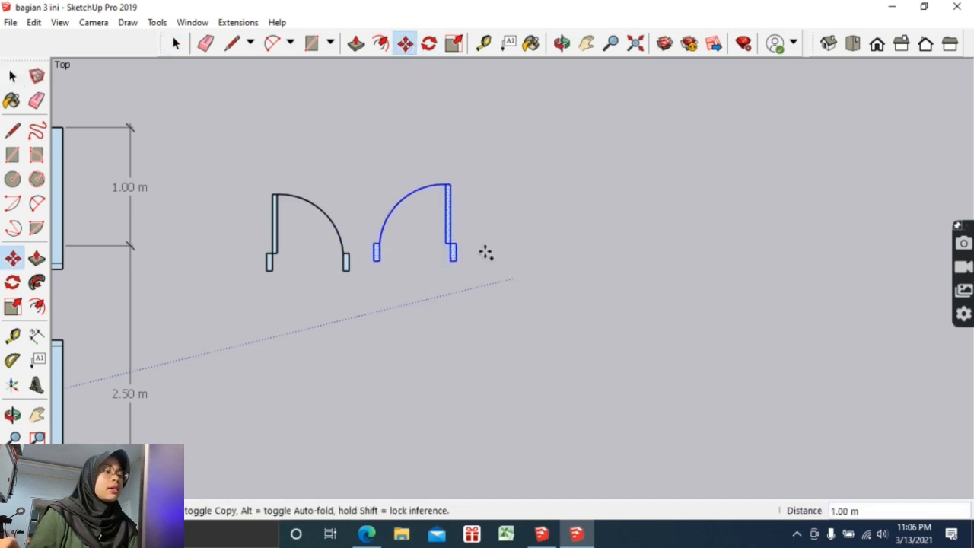
key(ctrl+z)
click(570, 269)
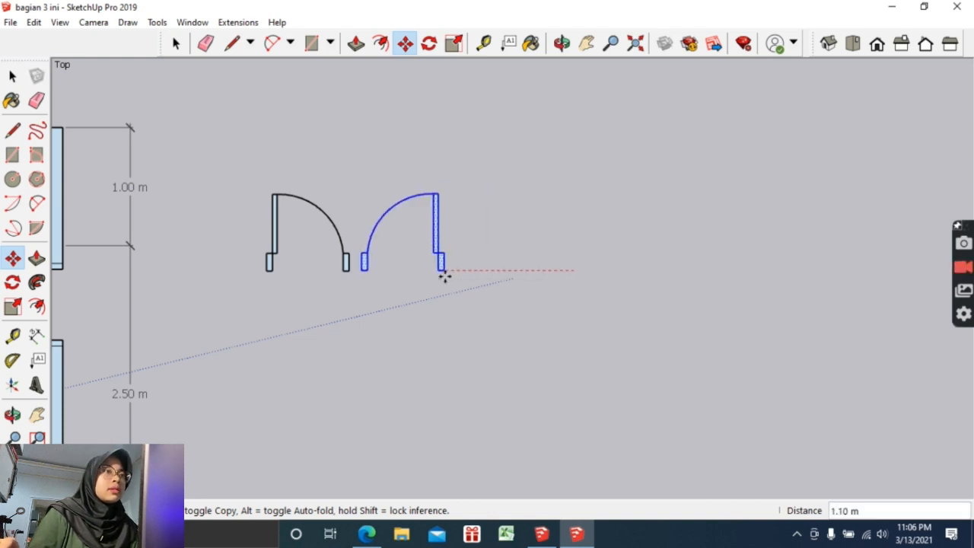
click(442, 269)
click(177, 43)
Measure the width of the opening in the left exterior wall, starting from its upper inner corner.
scroll(305, 167, down, 2)
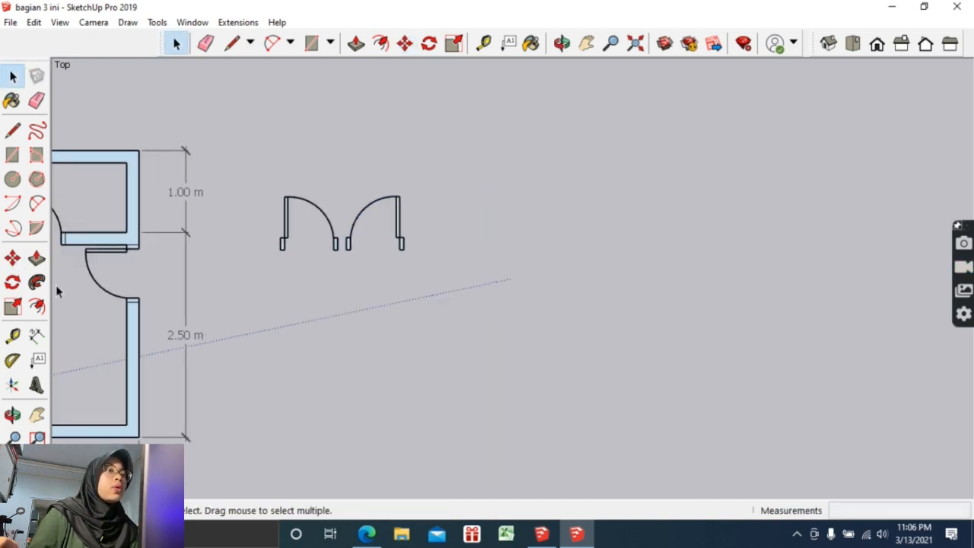
scroll(183, 156, down, 2)
click(583, 45)
drag(440, 108, 832, 117)
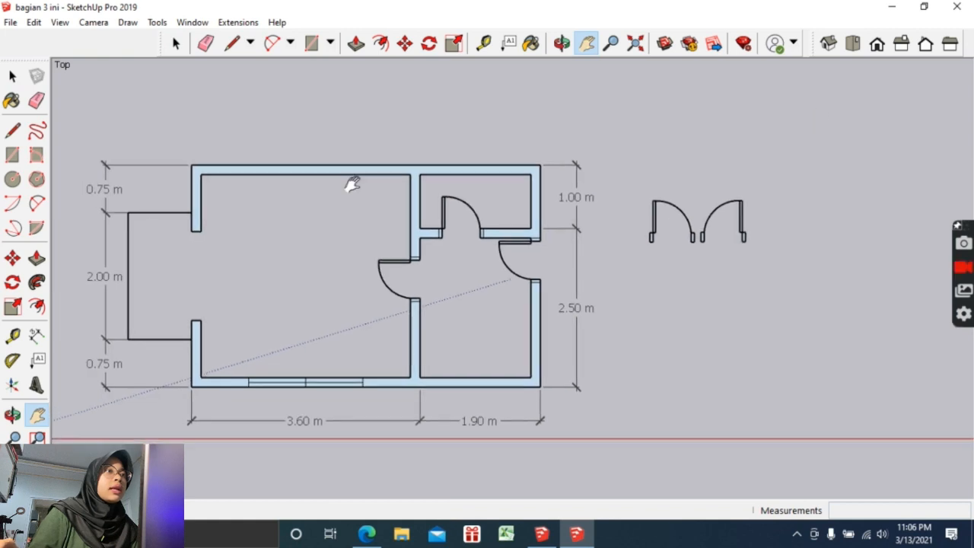
scroll(232, 205, up, 2)
drag(175, 221, 245, 191)
key(t)
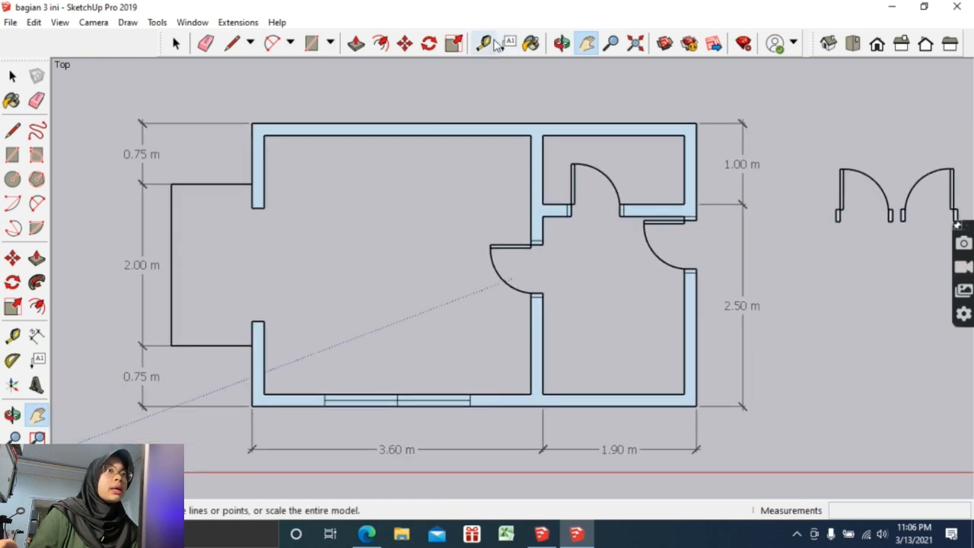
click(264, 207)
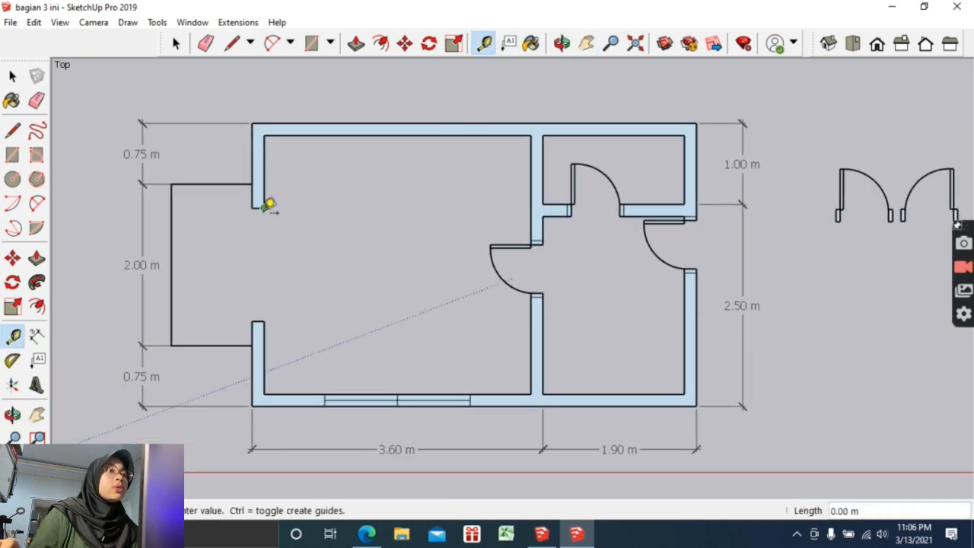
click(175, 45)
click(587, 46)
drag(939, 232, 537, 290)
scroll(536, 291, up, 3)
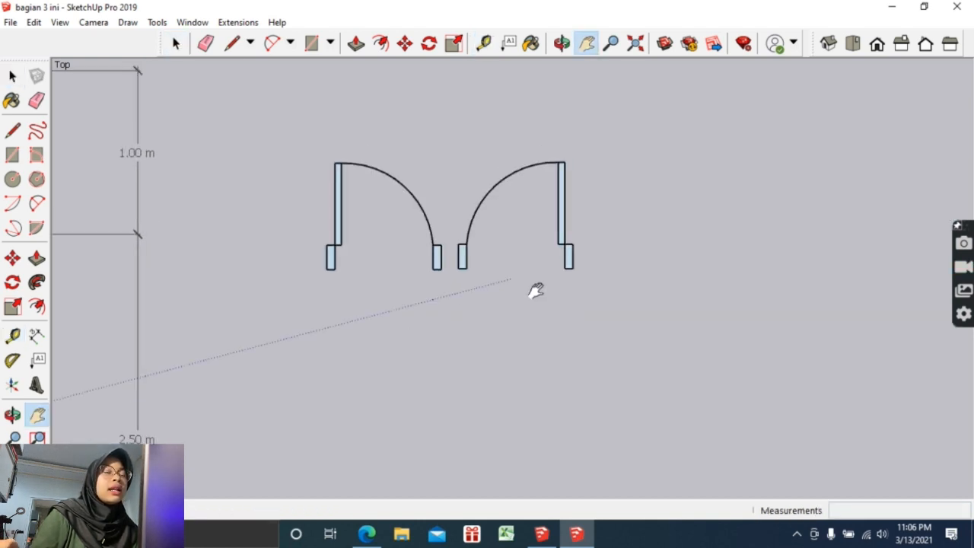
drag(488, 225, 484, 217)
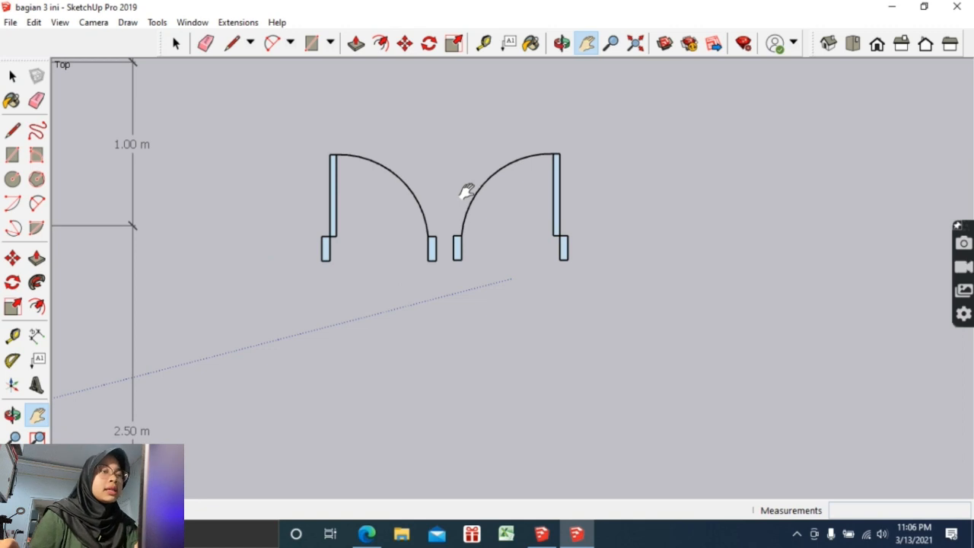
Delete the two inner jambs between the facing door symbols.
click(179, 46)
drag(417, 230, 473, 270)
key(Delete)
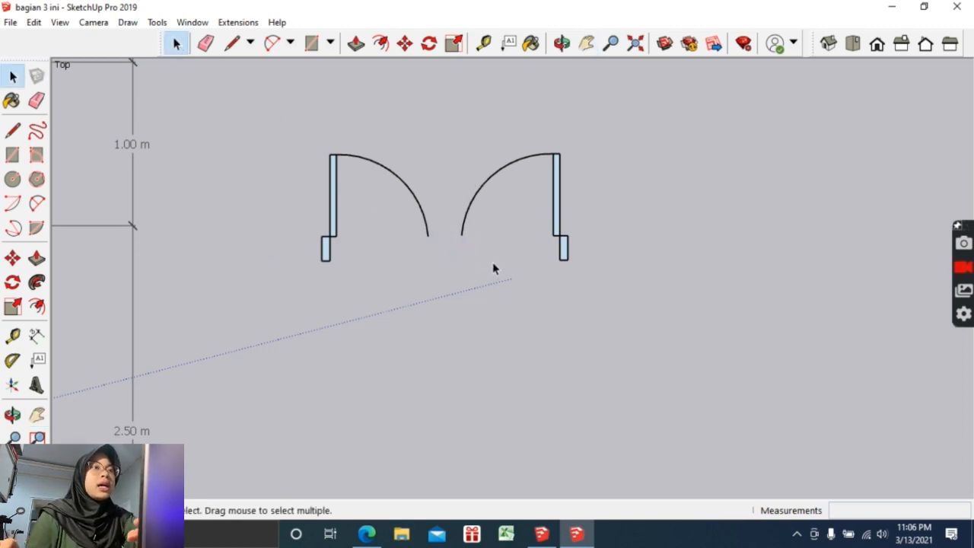
Create a 1.3 m horizontal guide starting from the lower inner corner of the left door's jamb, towards the right door.
click(484, 44)
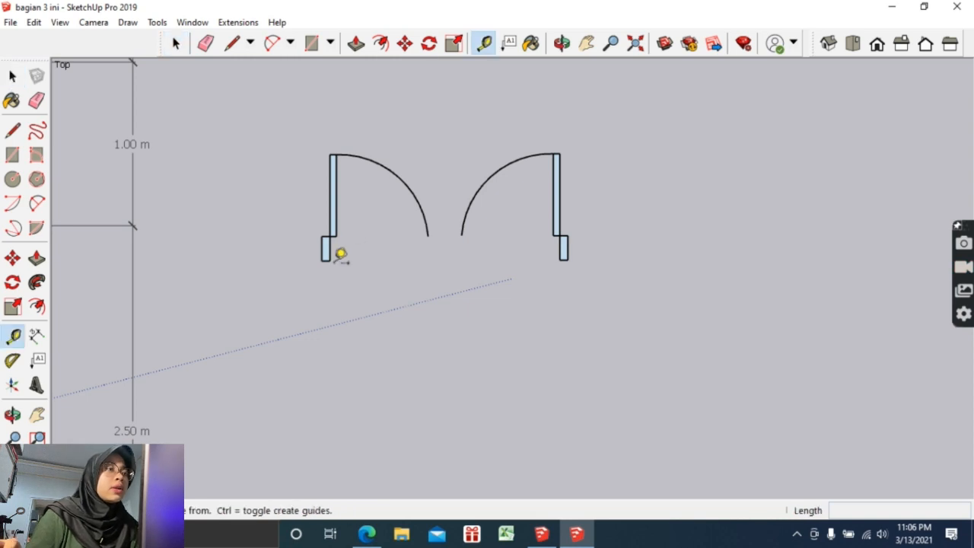
click(331, 258)
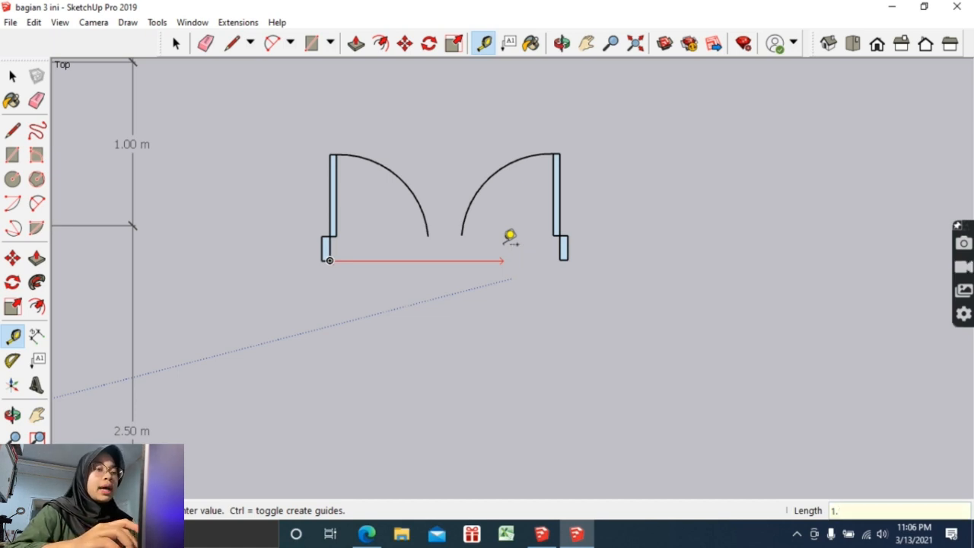
text(1.3)
key(Return)
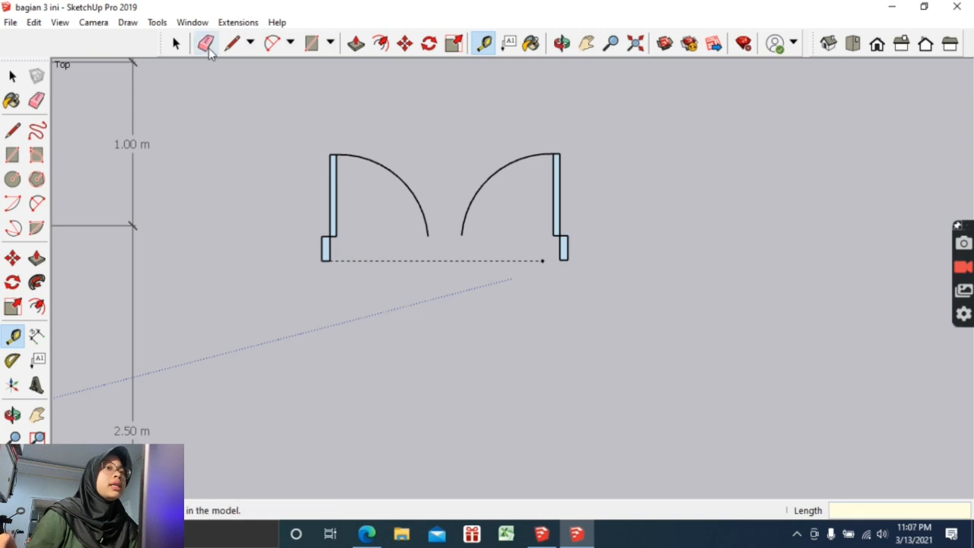
click(176, 44)
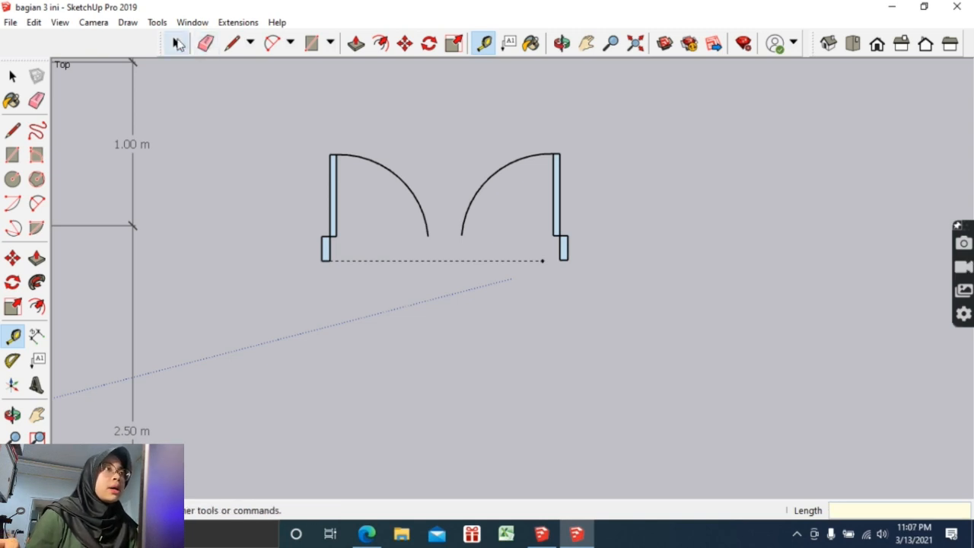
drag(561, 242, 539, 137)
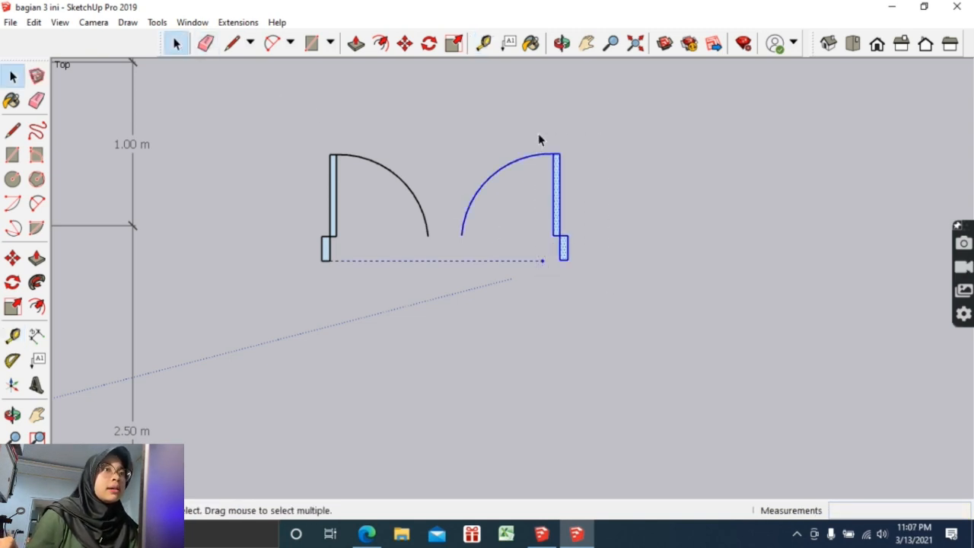
click(403, 43)
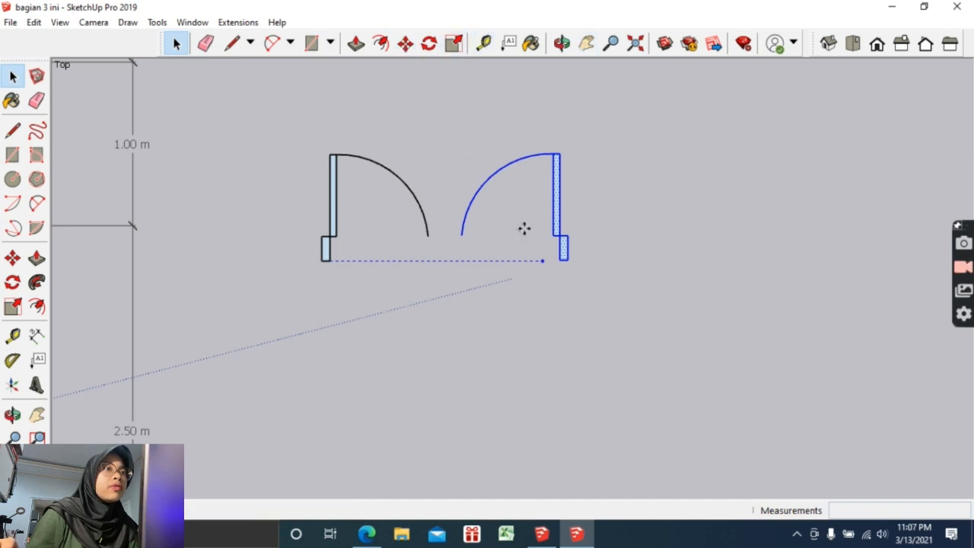
click(558, 261)
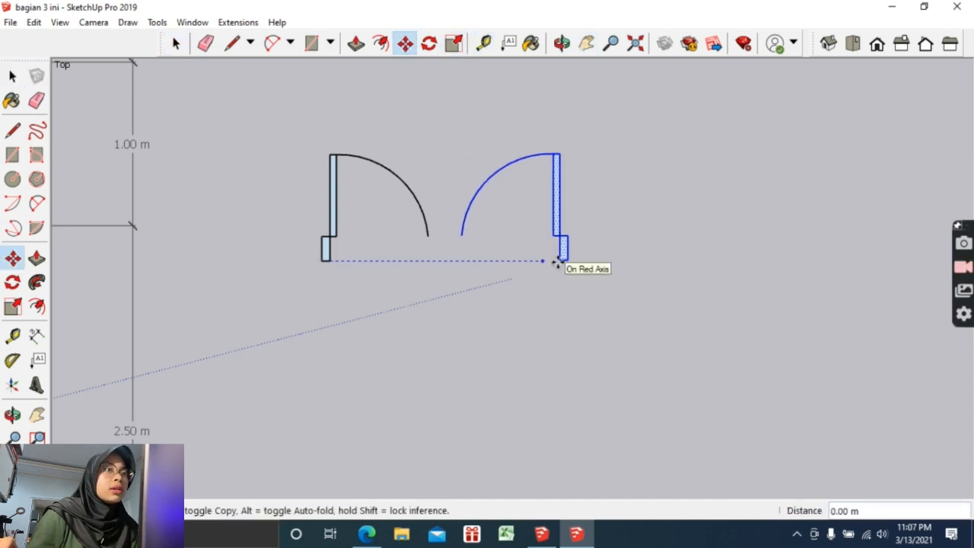
key(Escape)
key(Escape)
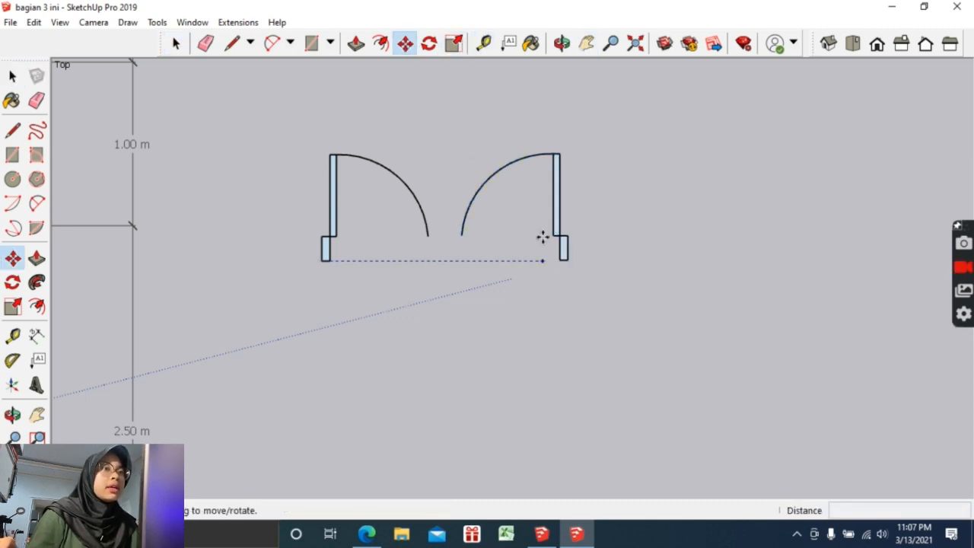
Move the right door symbol, without the guide, by its jamb's lower inner corner onto the guide's right endpoint.
click(176, 43)
drag(567, 245, 458, 146)
drag(587, 270, 549, 127)
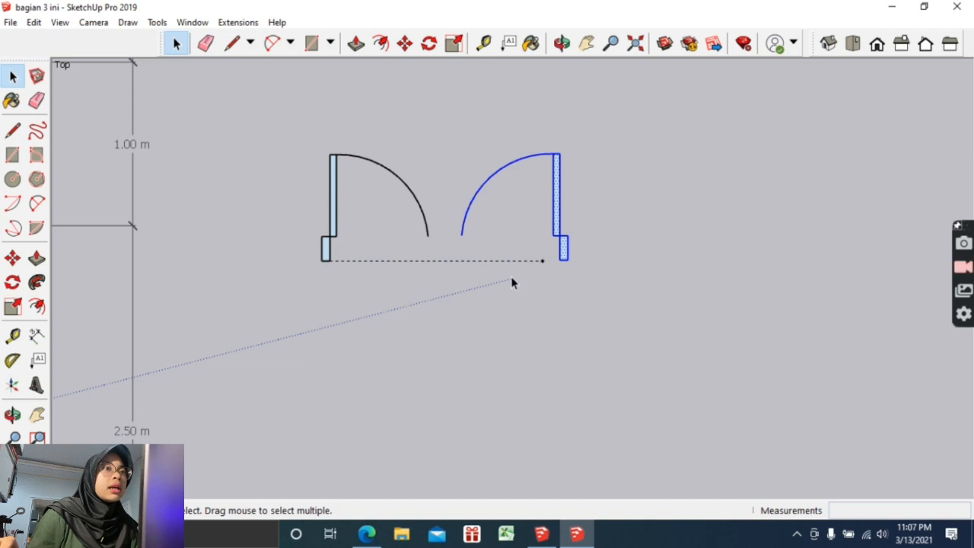
click(405, 44)
click(559, 260)
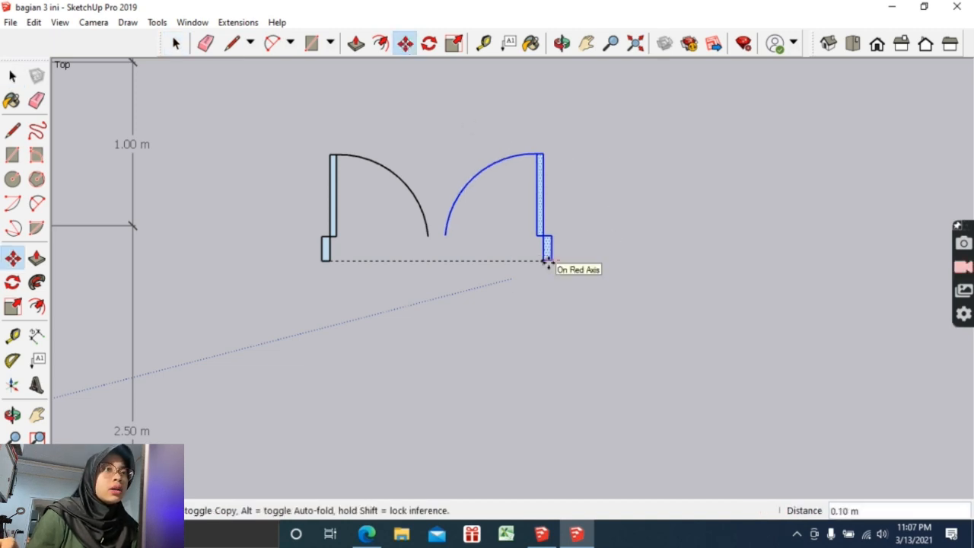
click(543, 261)
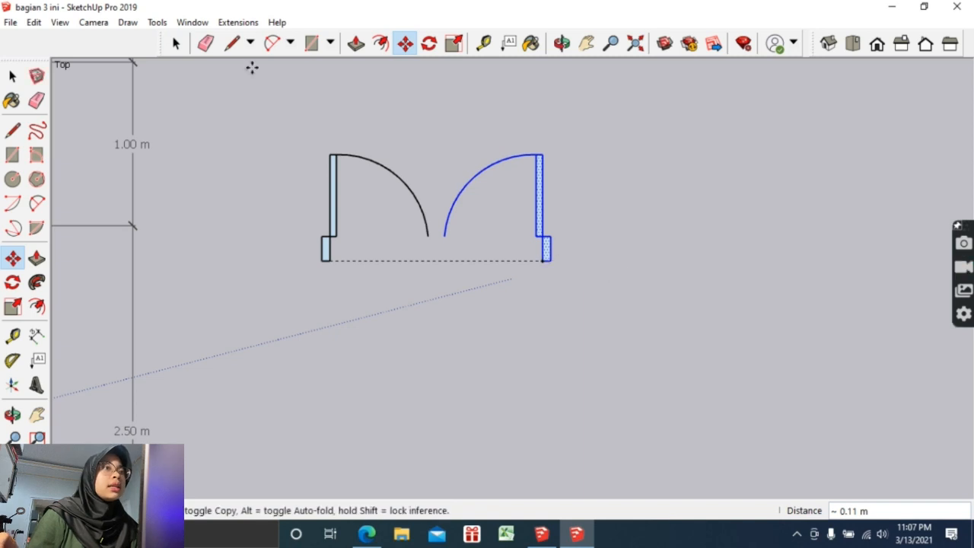
Measure the double door's overall width between the lower outer corners of the two jambs.
key(space)
click(483, 43)
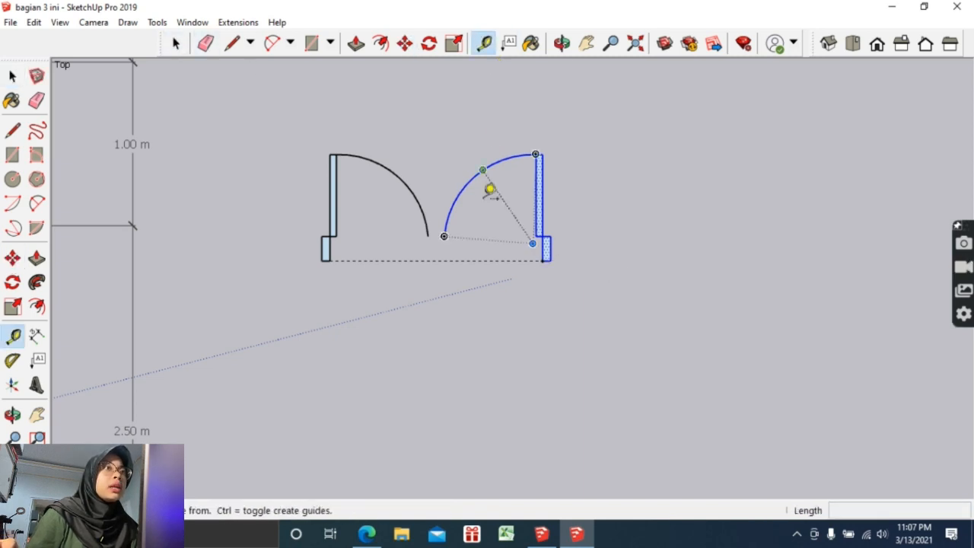
click(321, 260)
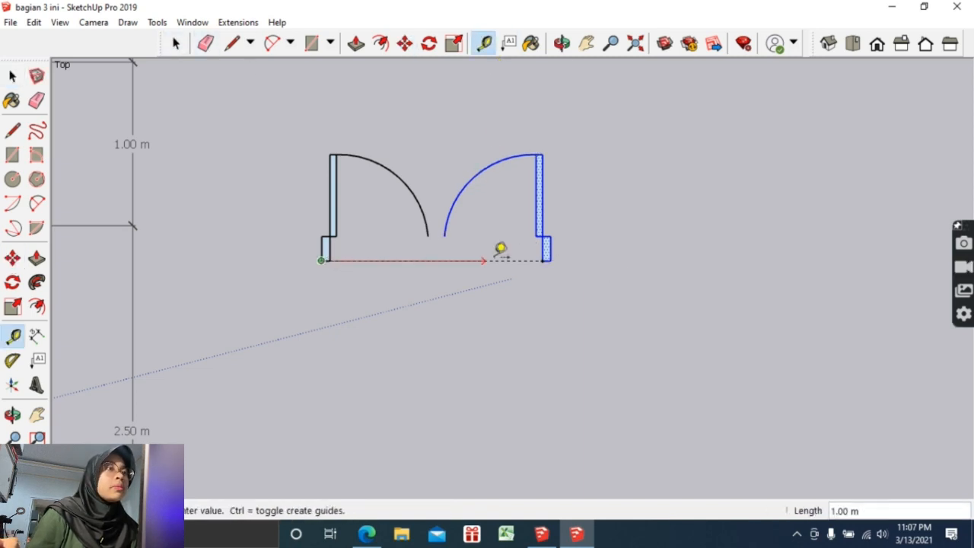
click(551, 260)
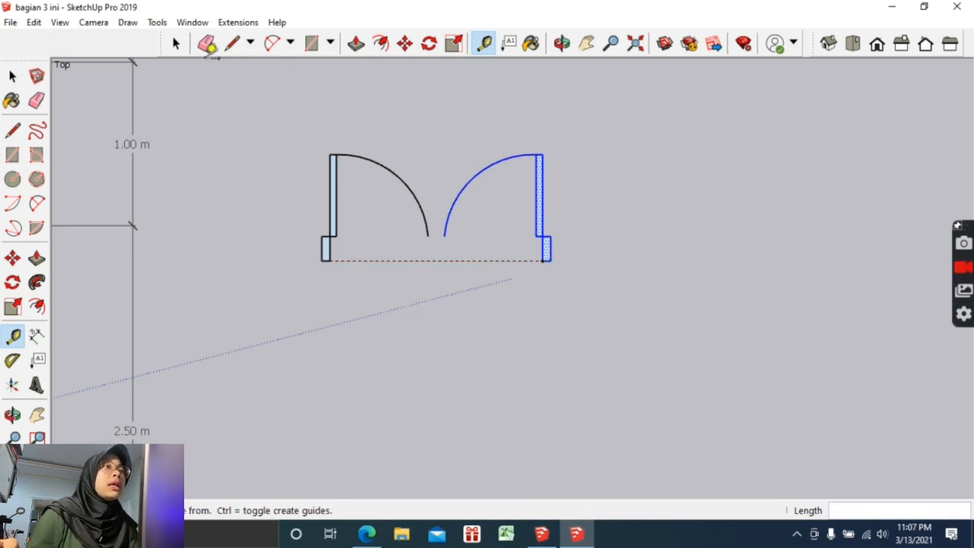
key(space)
click(466, 154)
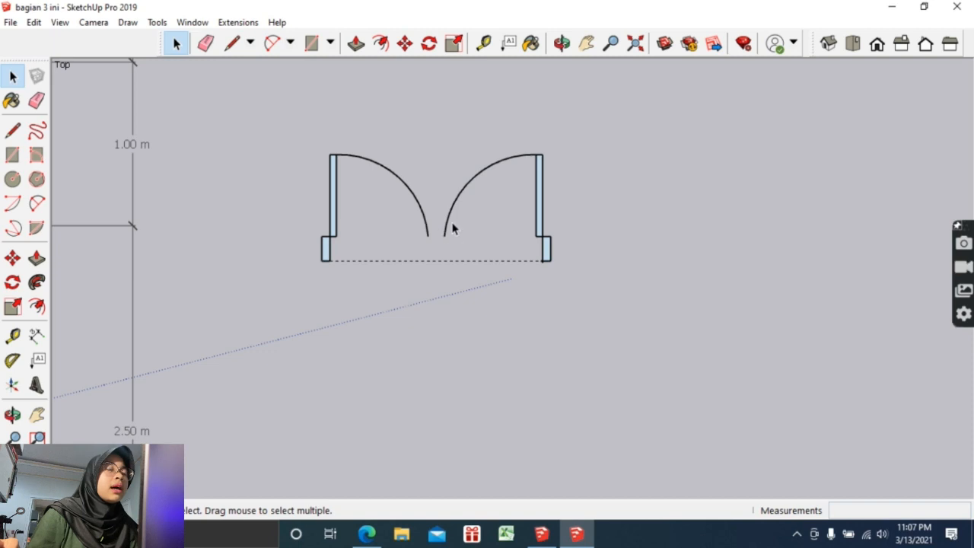
Delete the swing arcs of both door leaves.
drag(384, 155, 485, 230)
drag(492, 229, 412, 187)
key(Delete)
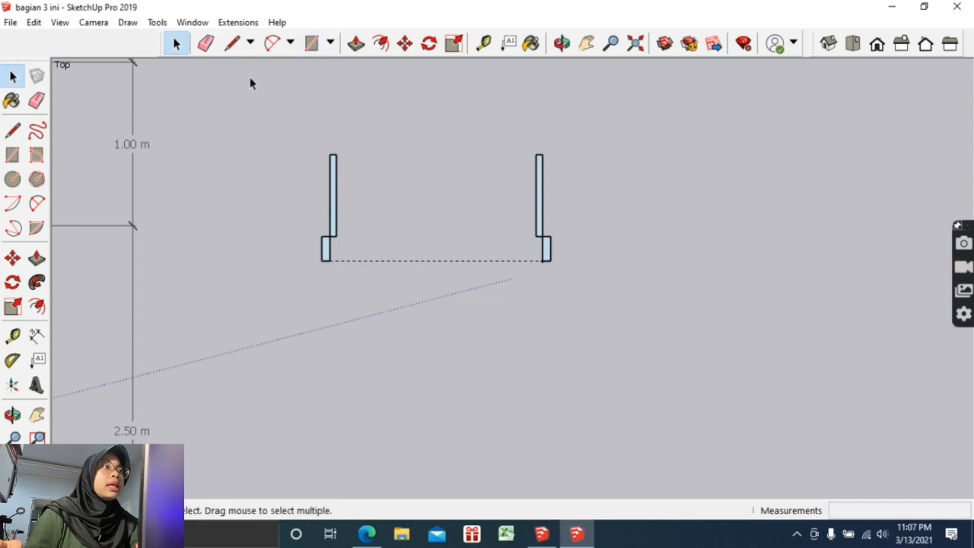
Draw a horizontal line between the inner lower corners of the door leaves and a short vertical line up from its midpoint.
click(227, 46)
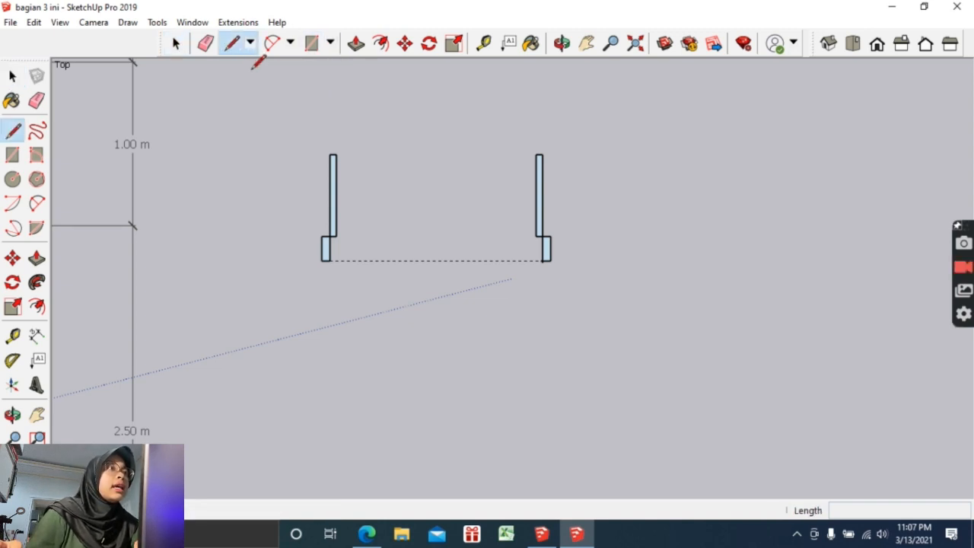
click(177, 47)
key(l)
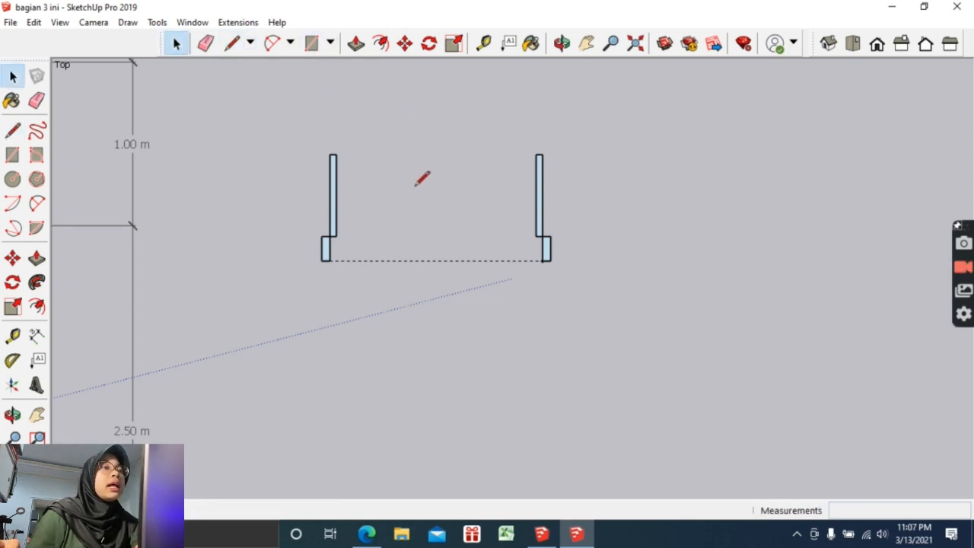
click(336, 237)
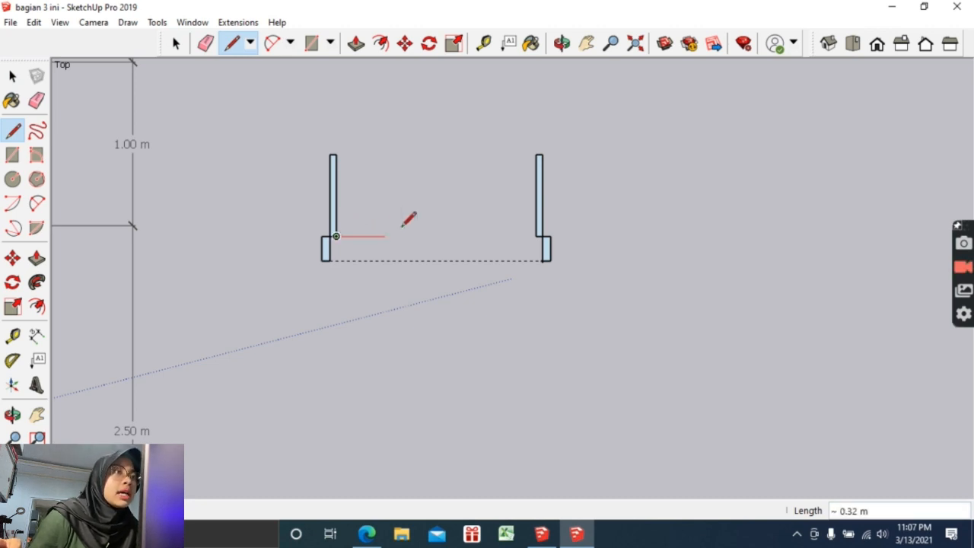
click(535, 236)
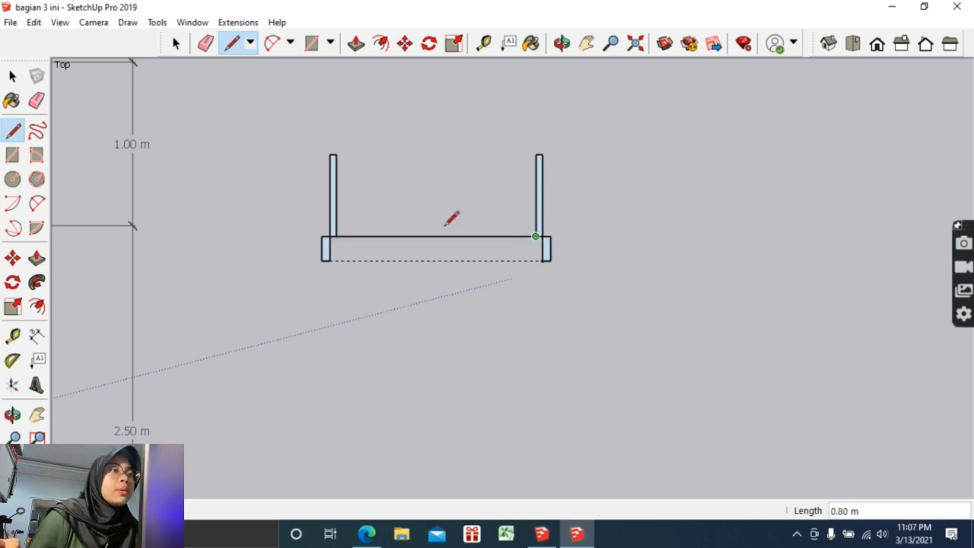
key(Escape)
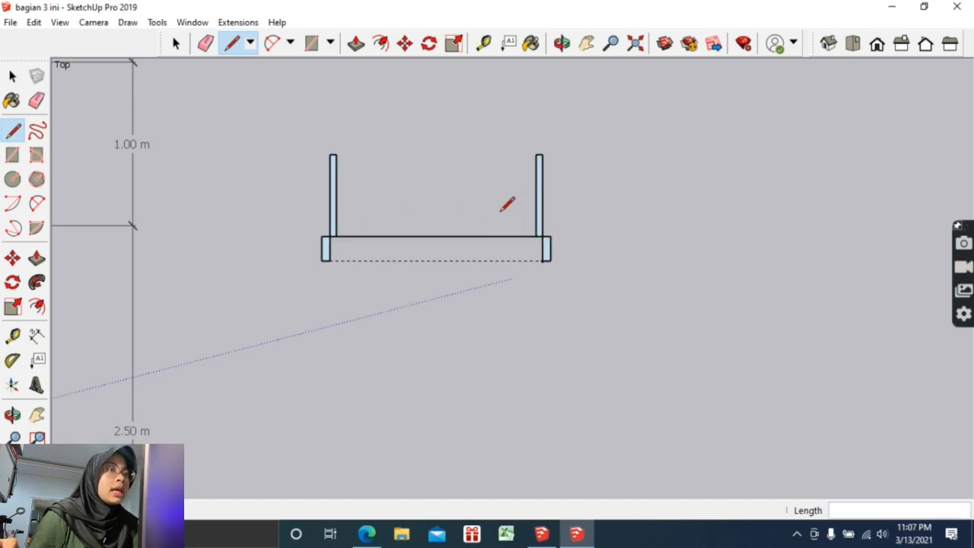
click(435, 236)
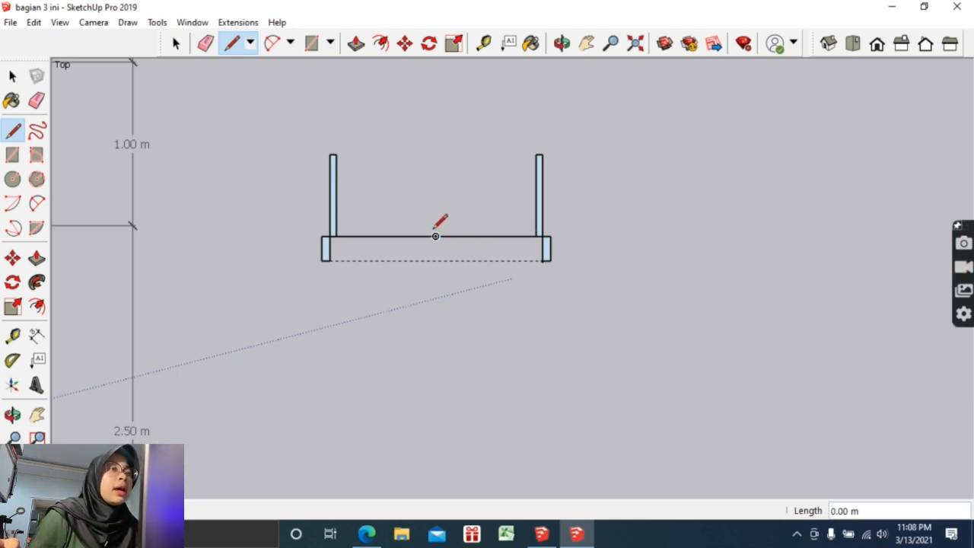
click(435, 186)
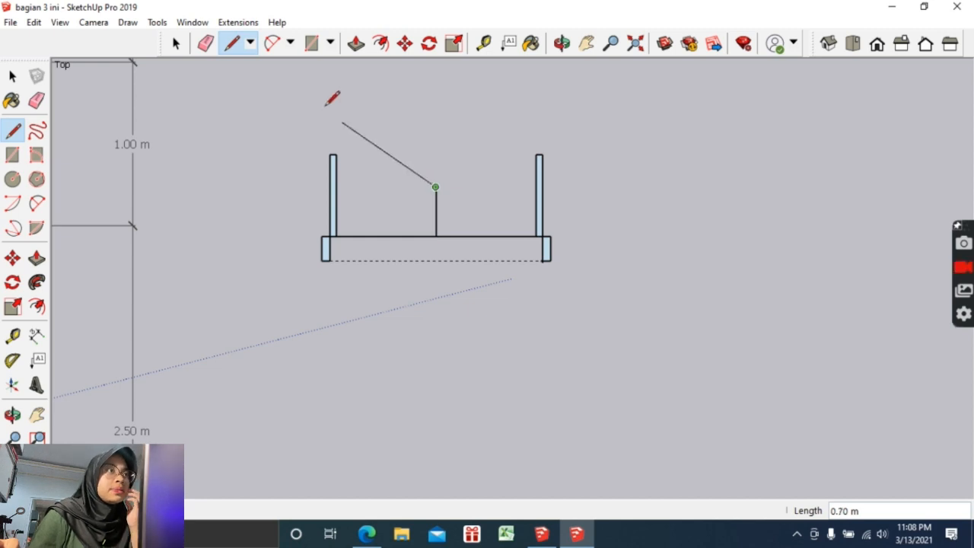
Draw the left leaf's swing arc from its upper inner corner to the horizontal line's midpoint with a 0.15 m bulge.
click(273, 44)
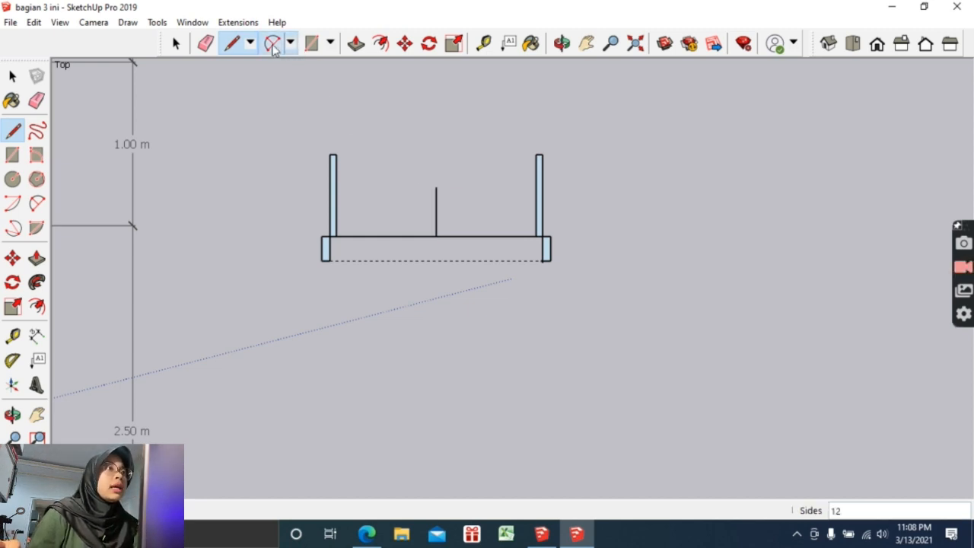
click(336, 154)
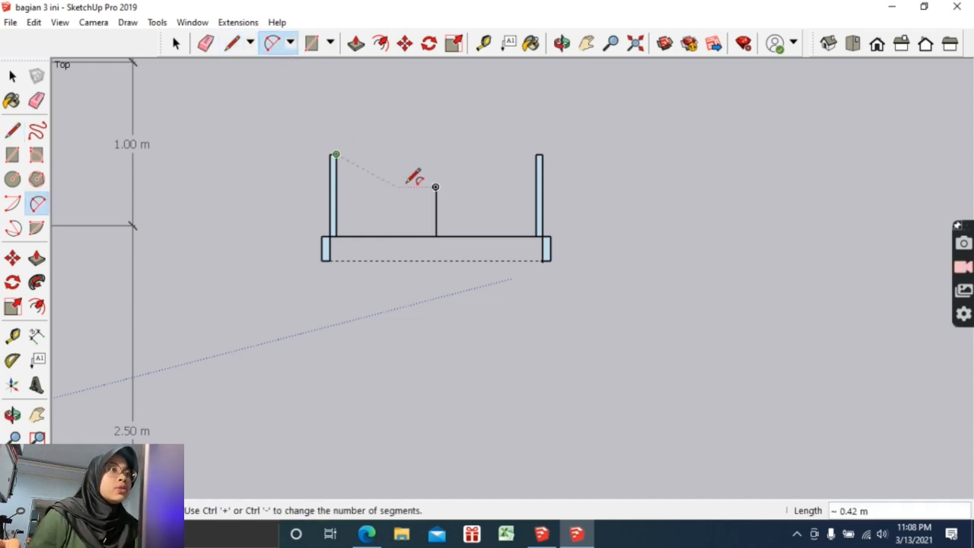
click(435, 236)
text(0)
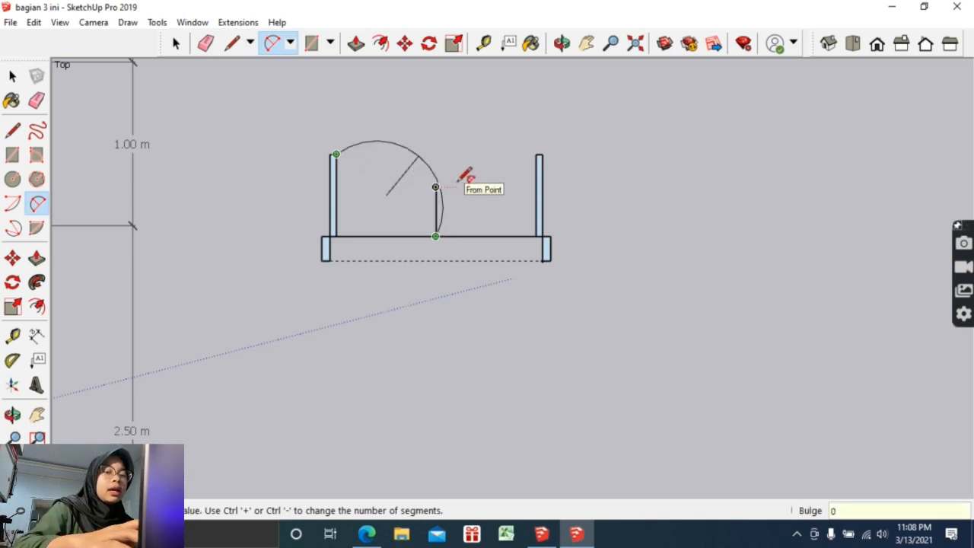
text(.15)
key(Return)
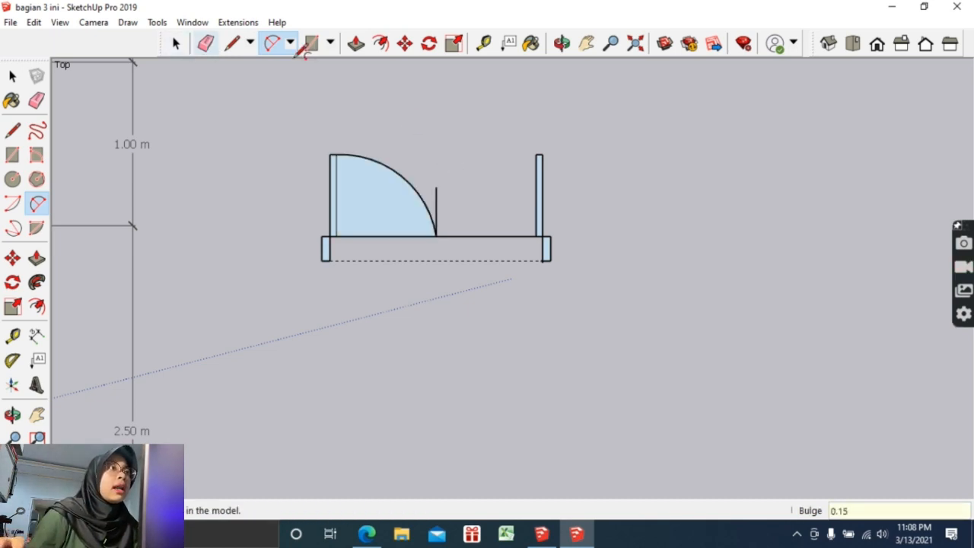
Draw the right leaf's swing arc from its upper inner corner to the horizontal line's midpoint with a 0.15 m bulge.
click(536, 155)
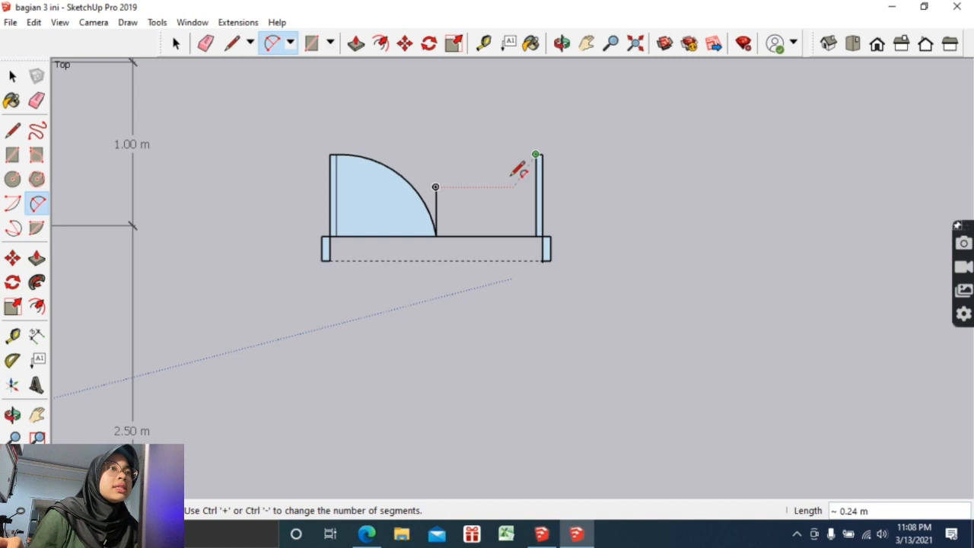
click(436, 236)
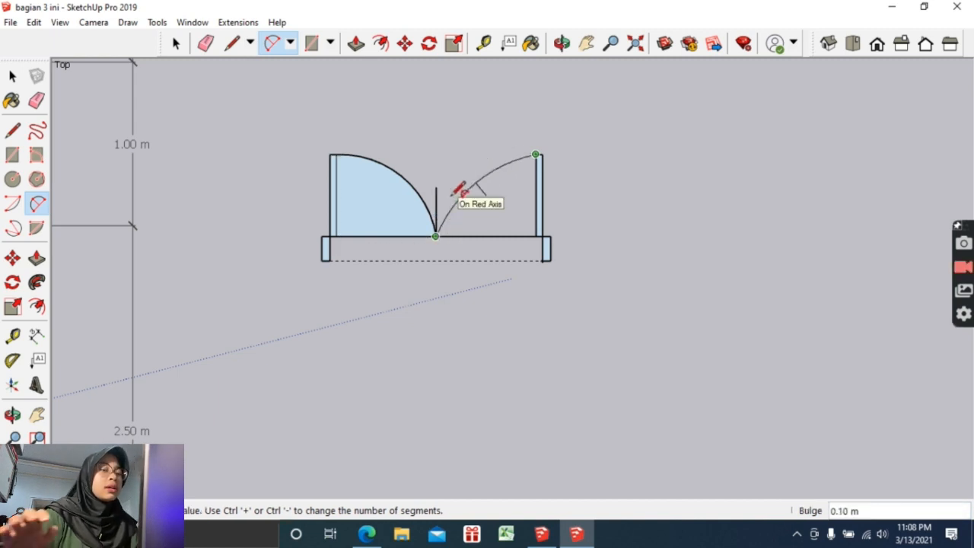
text(0.1)
key(Return)
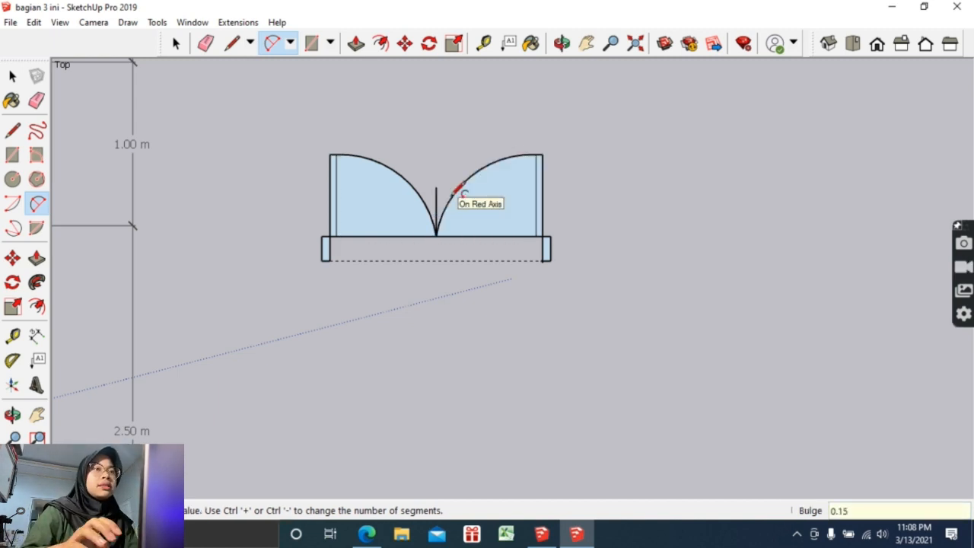
Delete the short vertical line between the two swing arcs.
key(space)
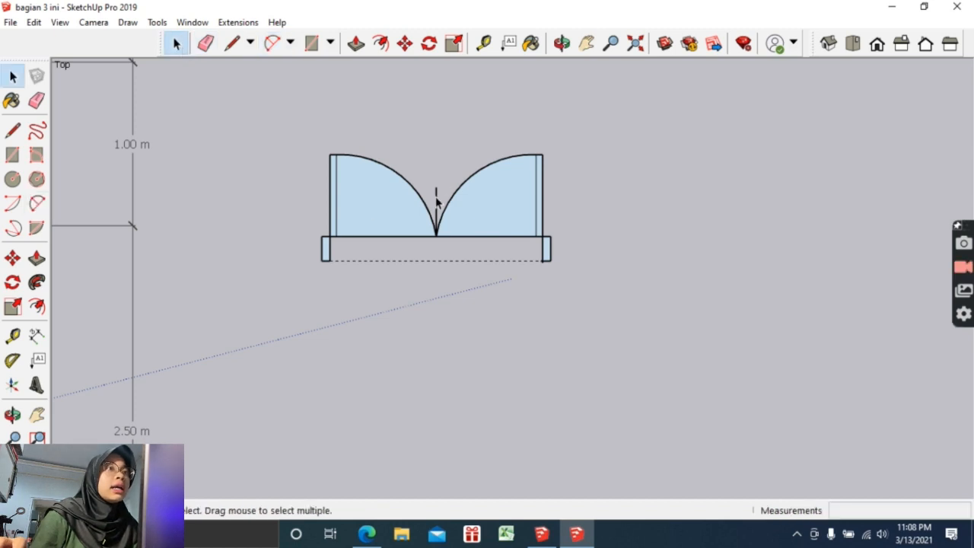
click(437, 205)
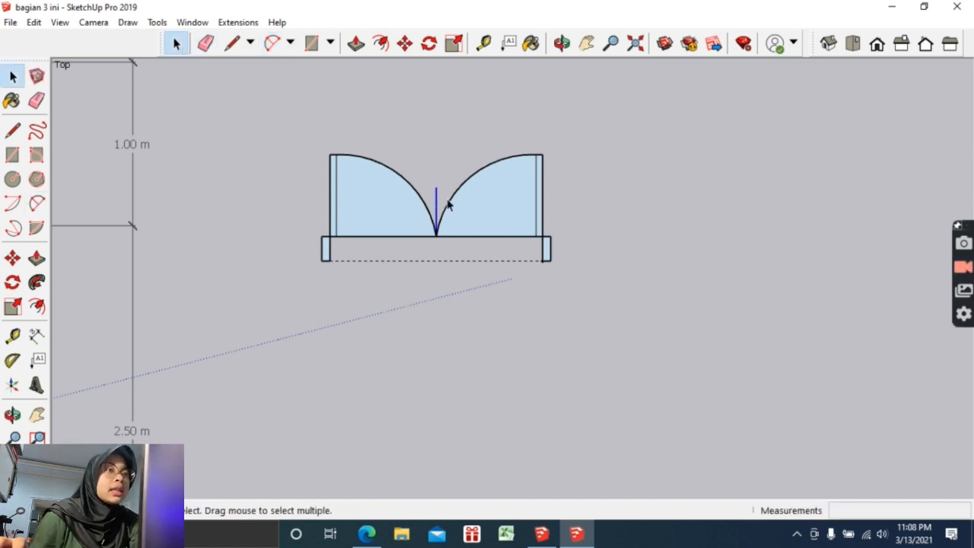
key(Delete)
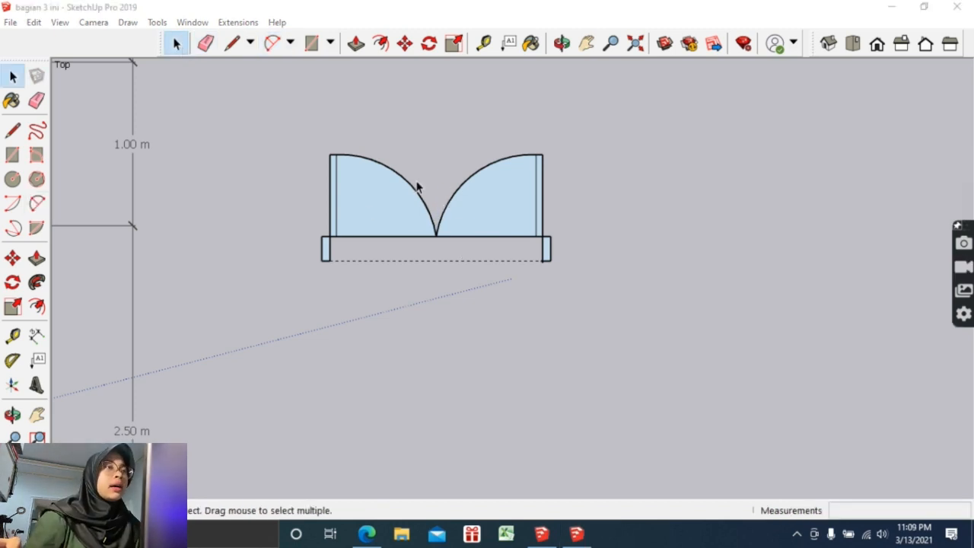
Delete the horizontal line segments between the two door leaves beneath the swing arcs.
click(449, 237)
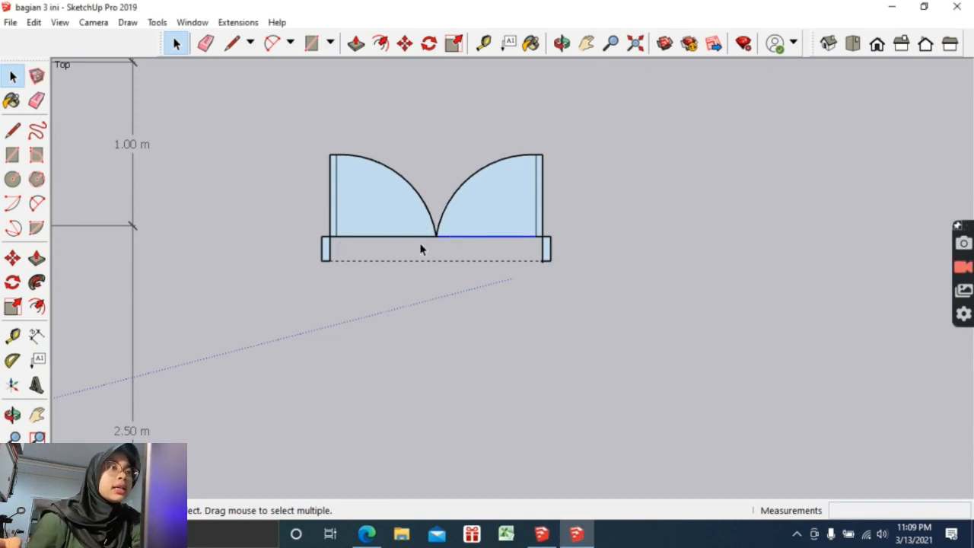
key(Delete)
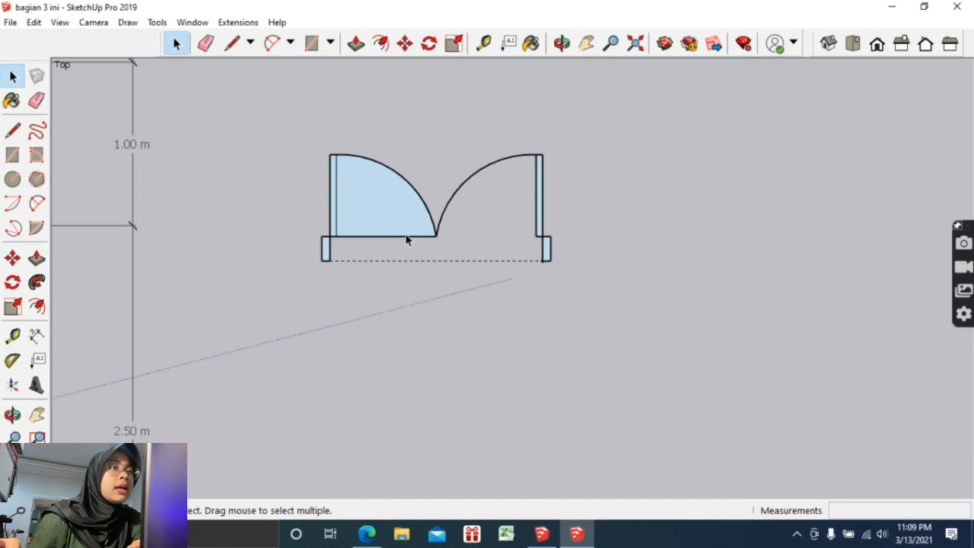
click(406, 237)
click(418, 237)
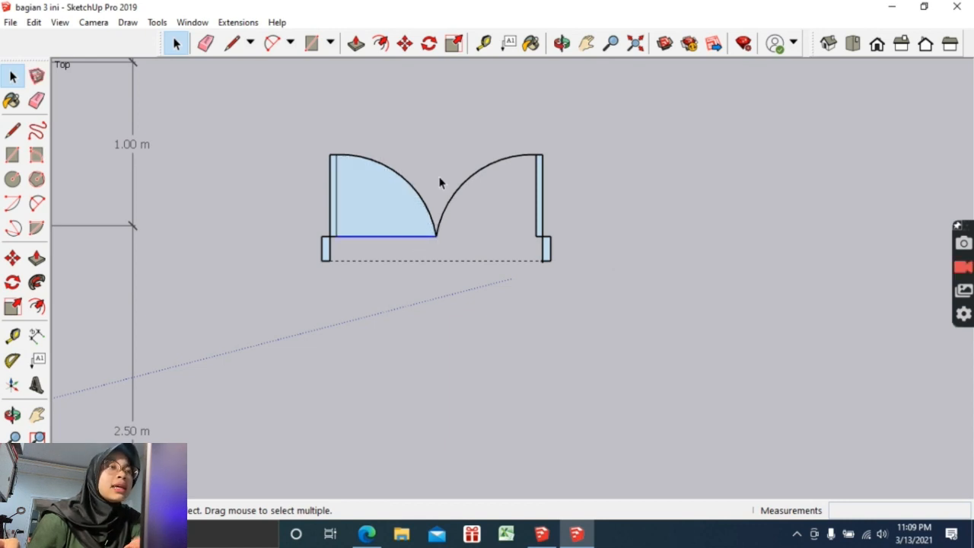
key(Delete)
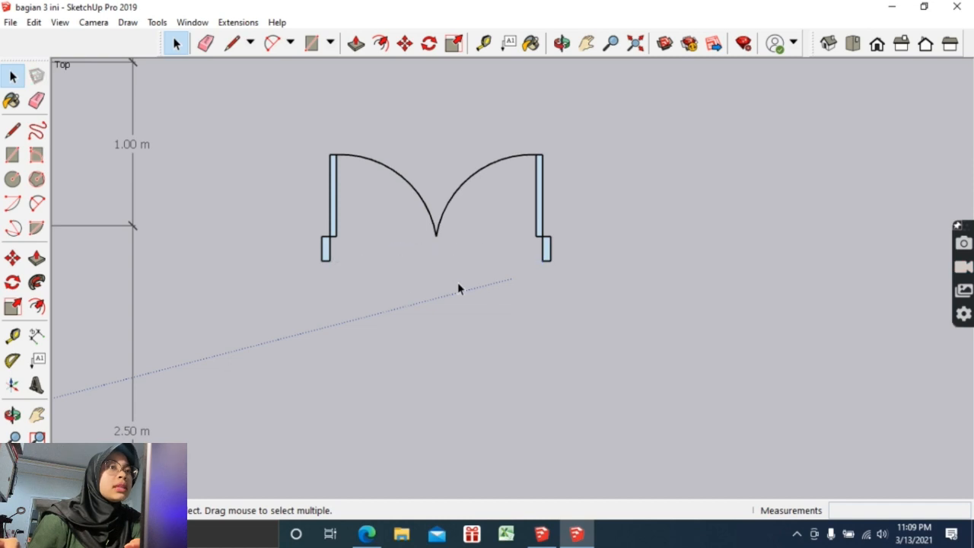
Rotate the whole double door symbol 90° counterclockwise about the lower corner of its left frame piece.
scroll(467, 250, down, 5)
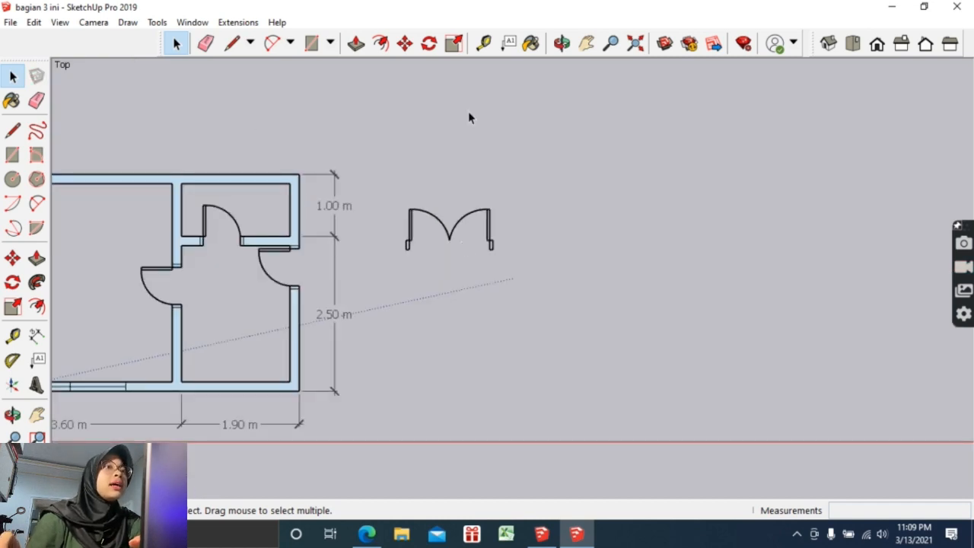
scroll(449, 206, up, 4)
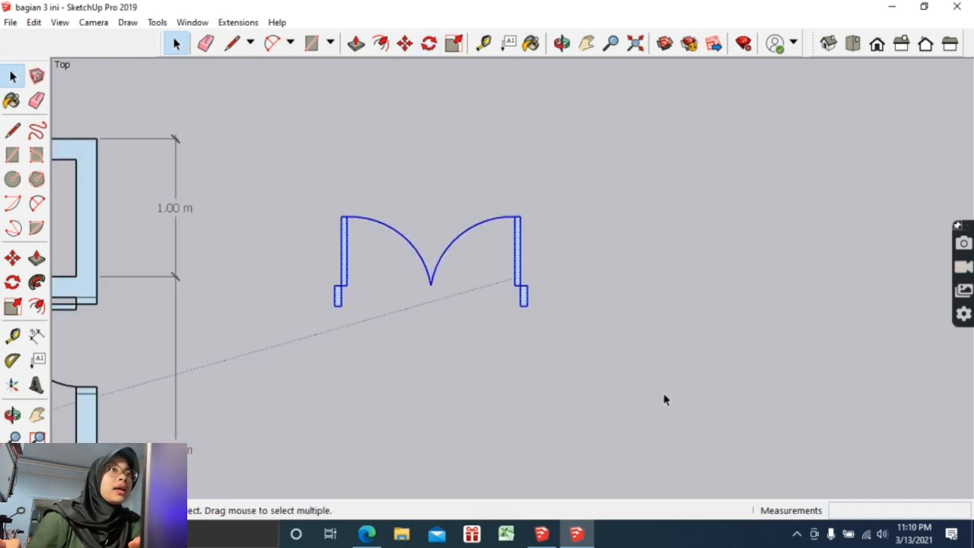
scroll(448, 274, down, 4)
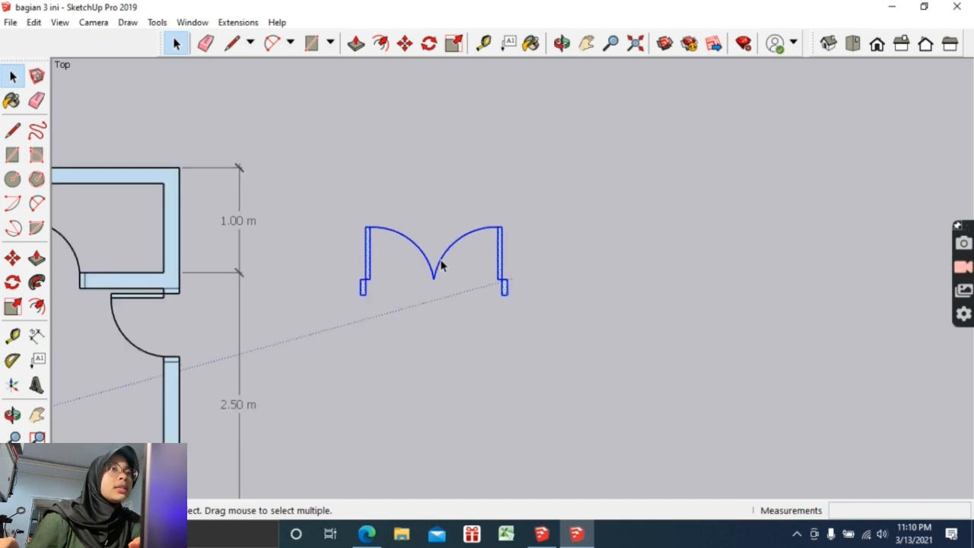
click(586, 43)
drag(373, 197, 637, 181)
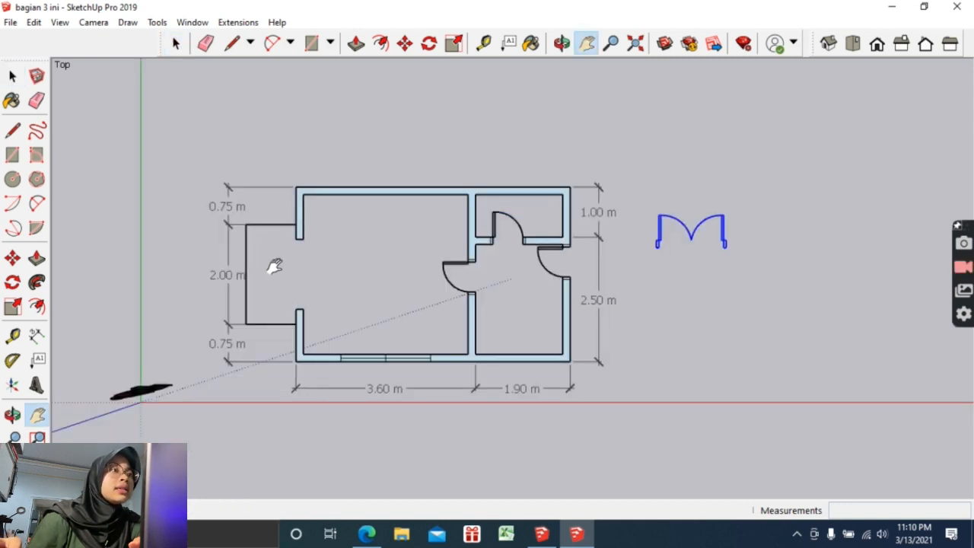
drag(731, 210, 696, 208)
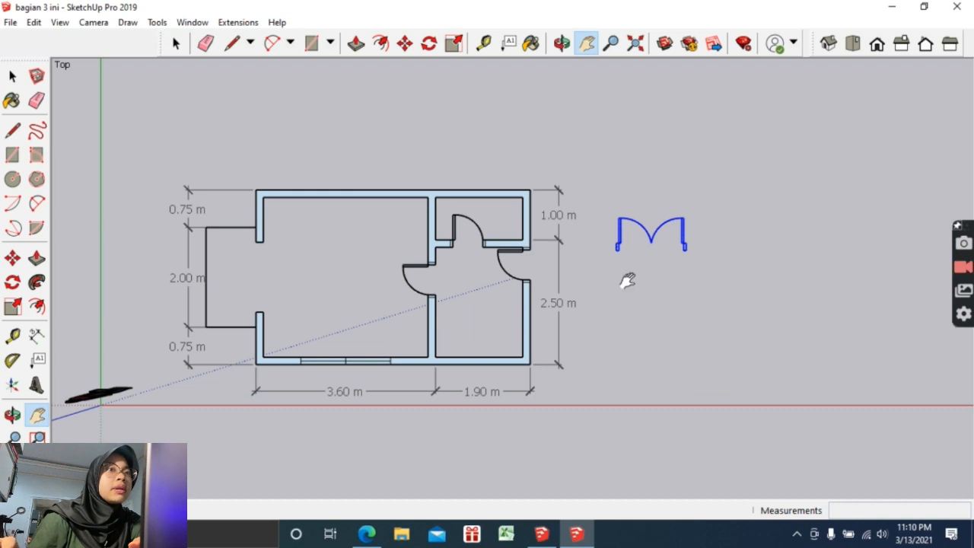
scroll(627, 281, up, 3)
drag(532, 233, 413, 178)
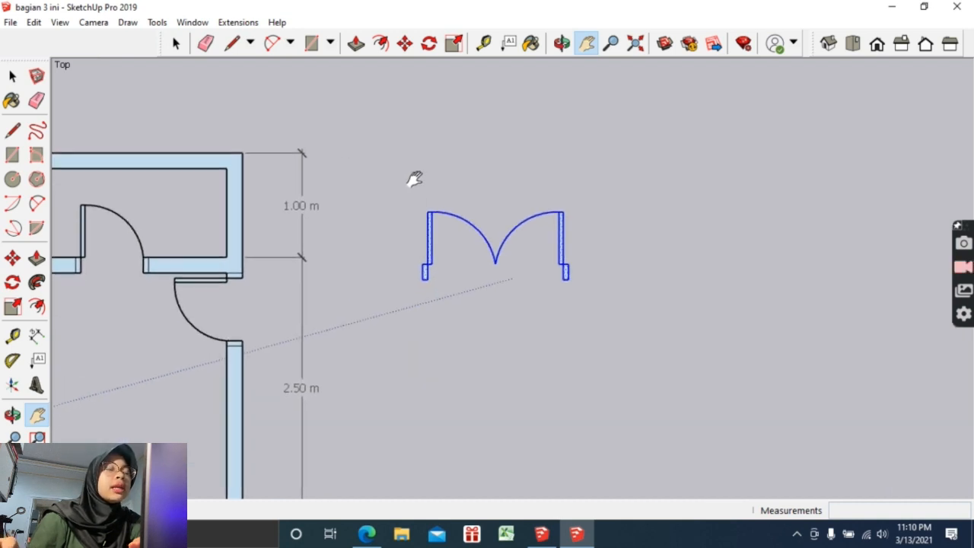
click(429, 44)
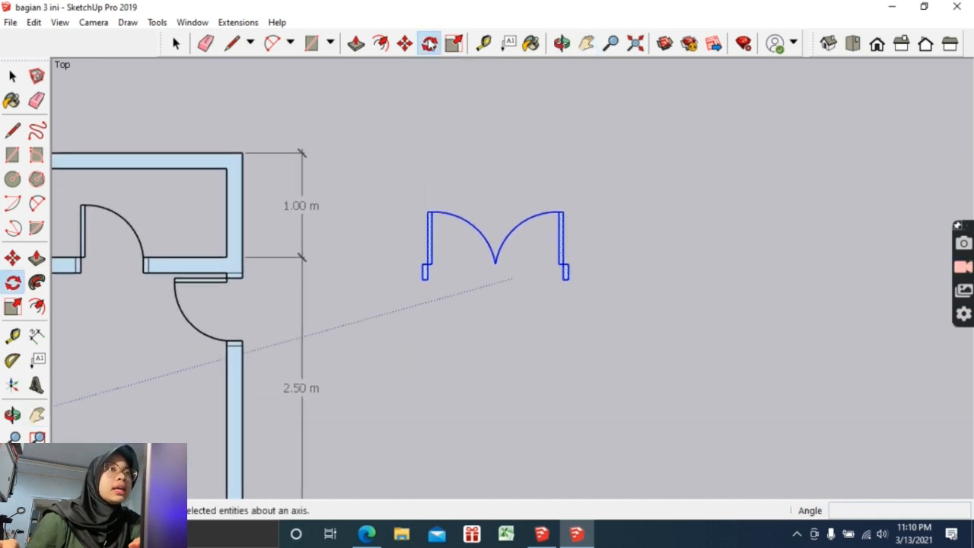
click(427, 280)
click(563, 275)
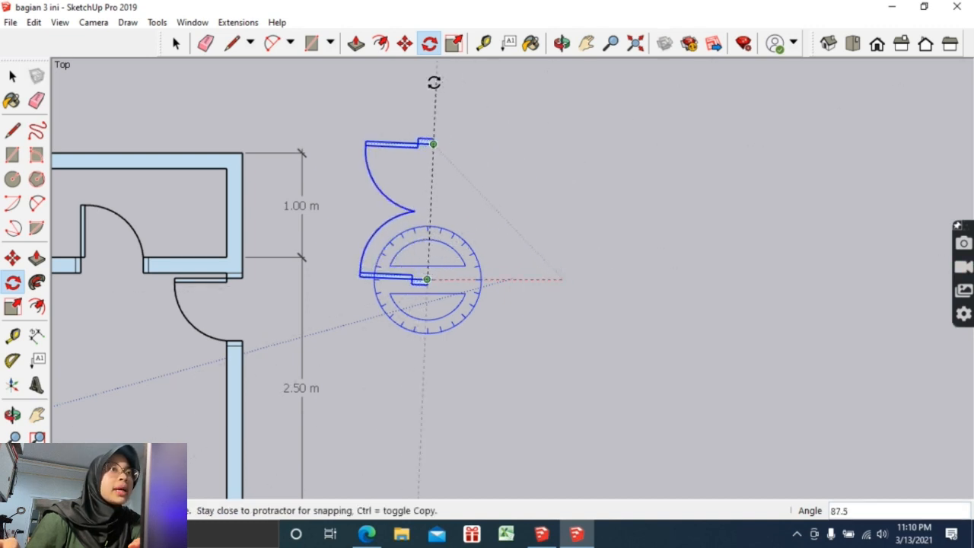
click(424, 86)
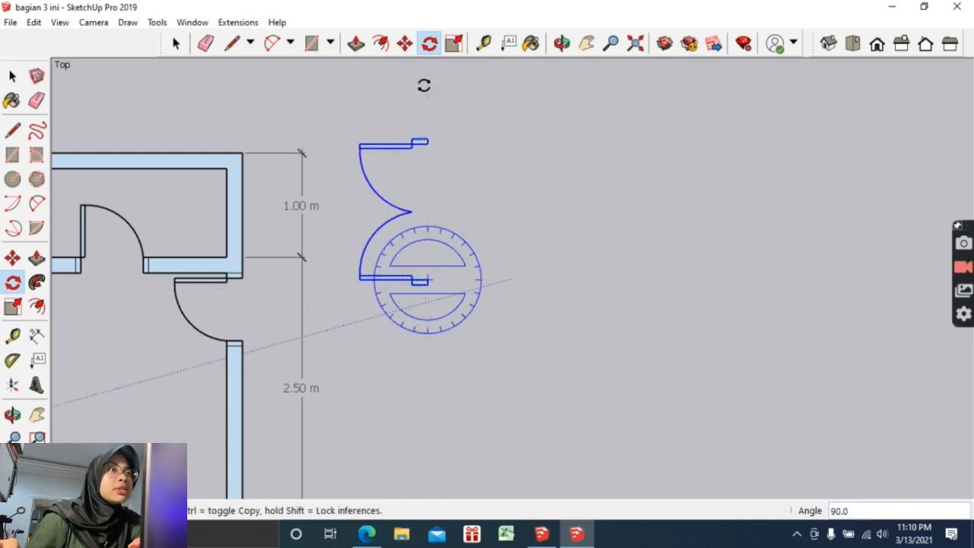
Move the rotated double door symbol by its upper frame corner to the inner upper corner of the left wall's opening and deselect it.
click(405, 43)
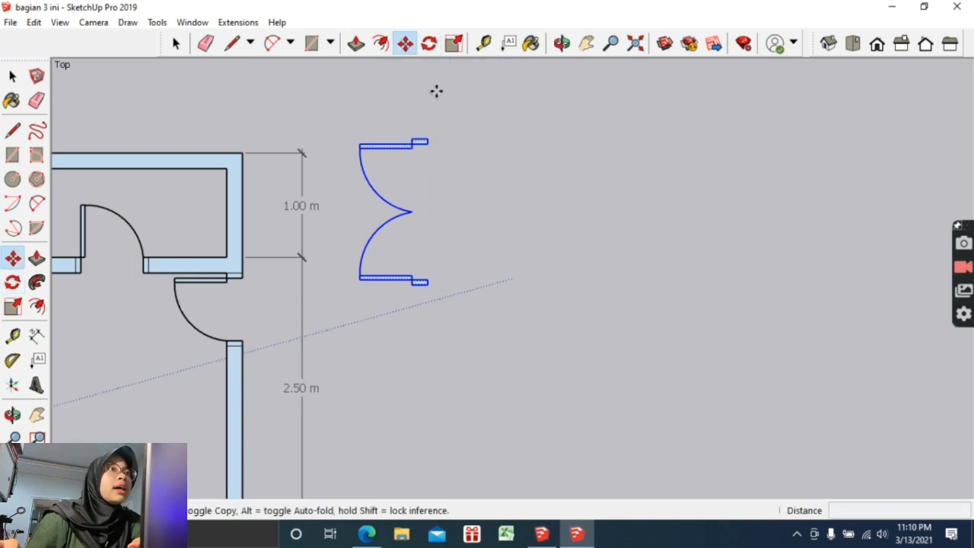
click(428, 137)
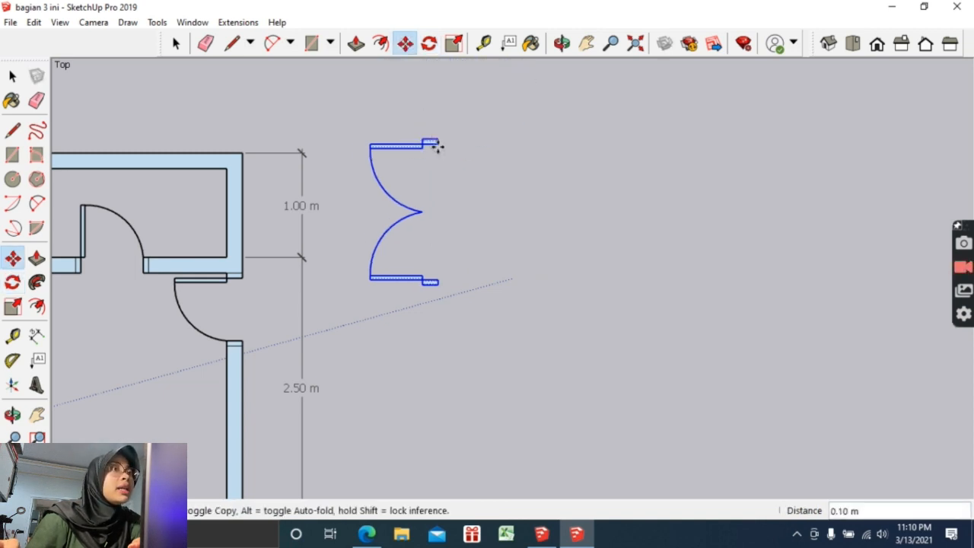
scroll(266, 206, down, 4)
scroll(63, 226, up, 2)
scroll(63, 226, up, 3)
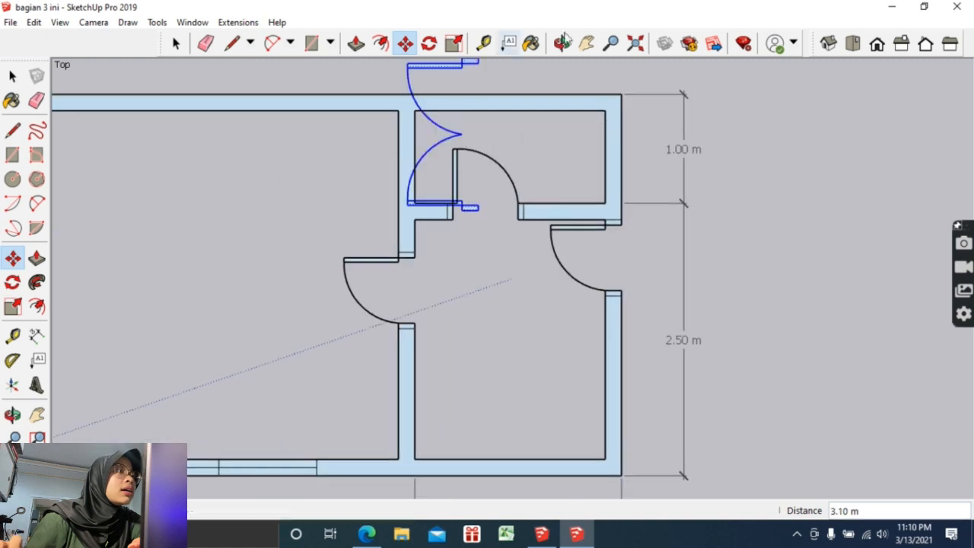
key(h)
drag(369, 130, 685, 103)
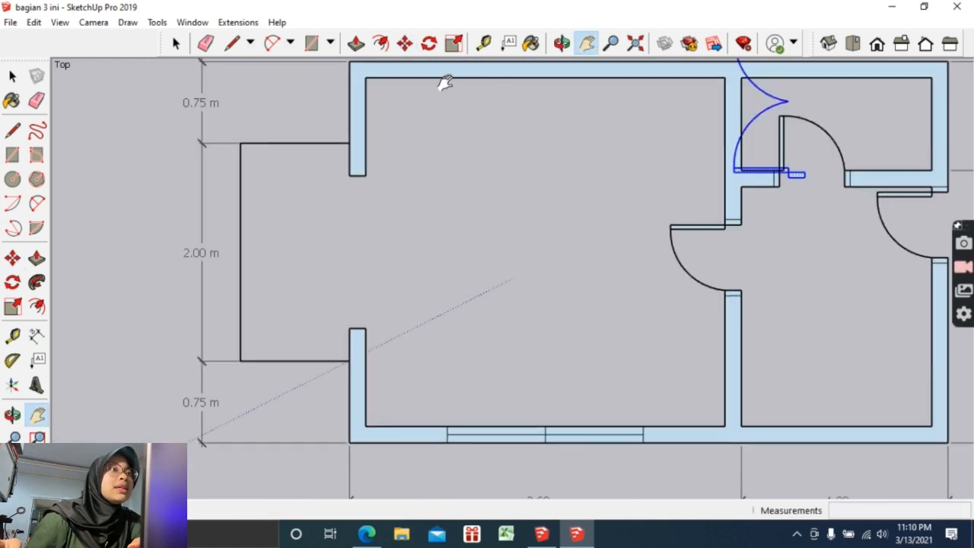
click(409, 50)
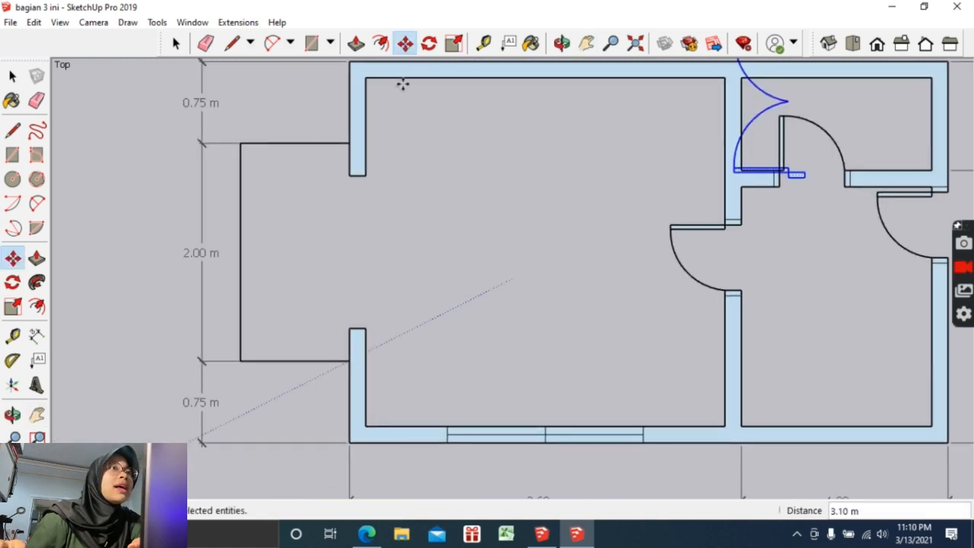
click(365, 174)
scroll(424, 165, down, 2)
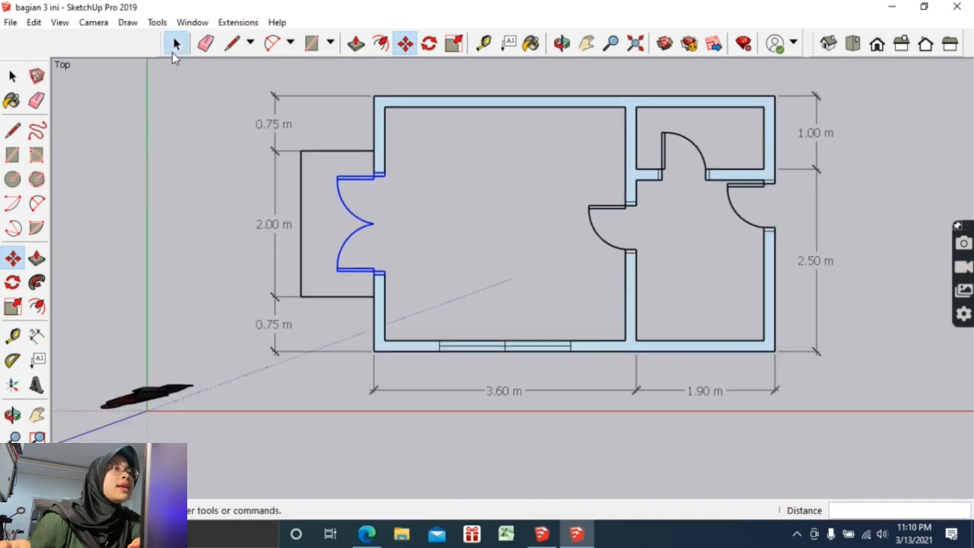
click(174, 46)
click(198, 110)
click(586, 44)
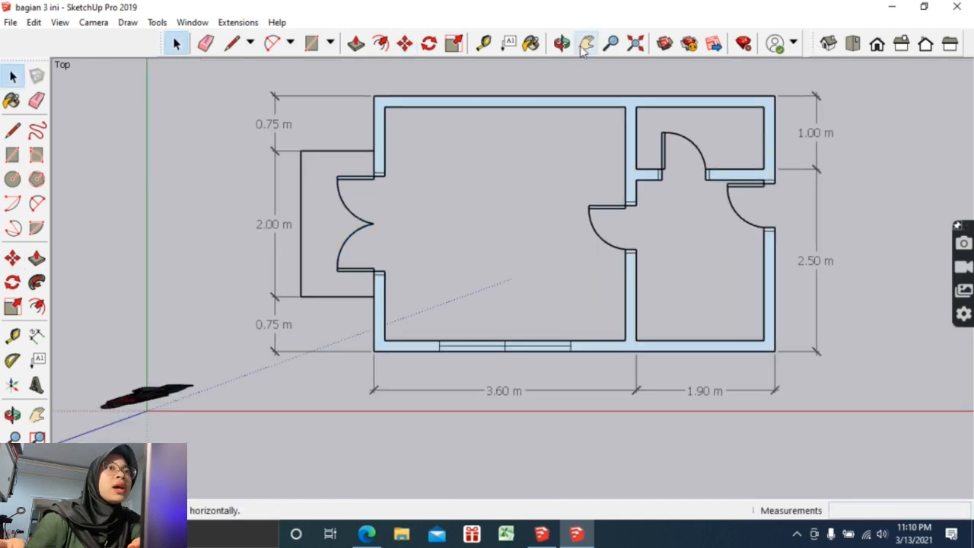
drag(767, 94, 686, 130)
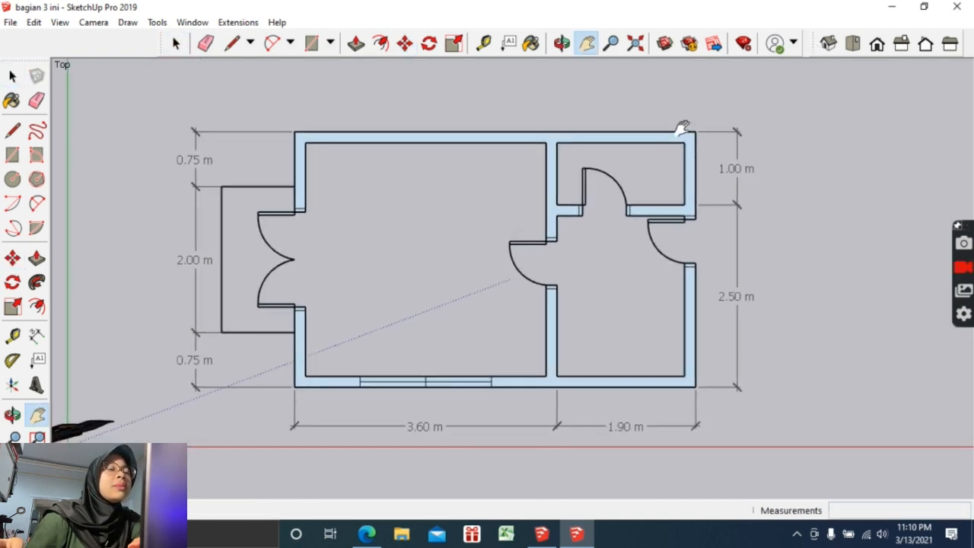
scroll(508, 242, up, 1)
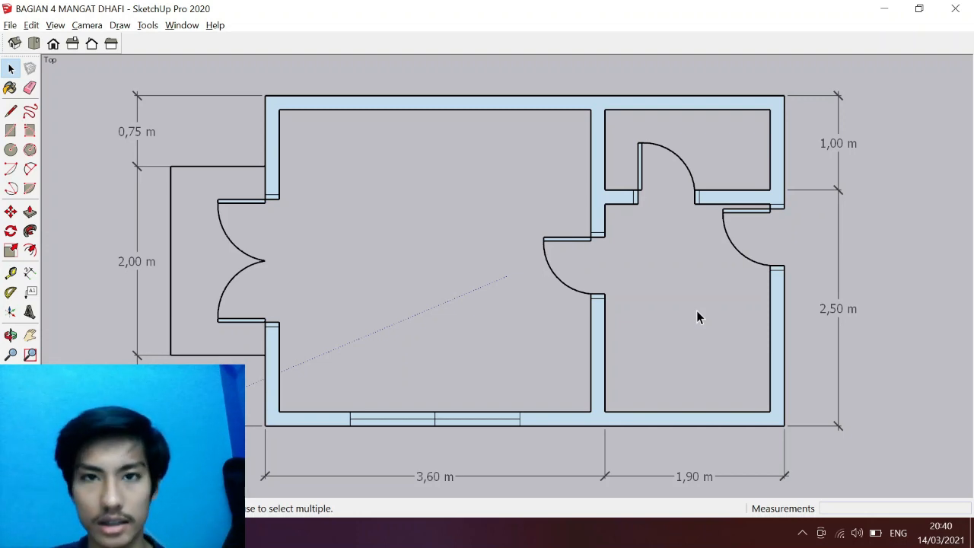
Retrace the porch's 2.00 m outer edge and draw a line across the double door opening to create the porch and large room floor faces.
click(11, 111)
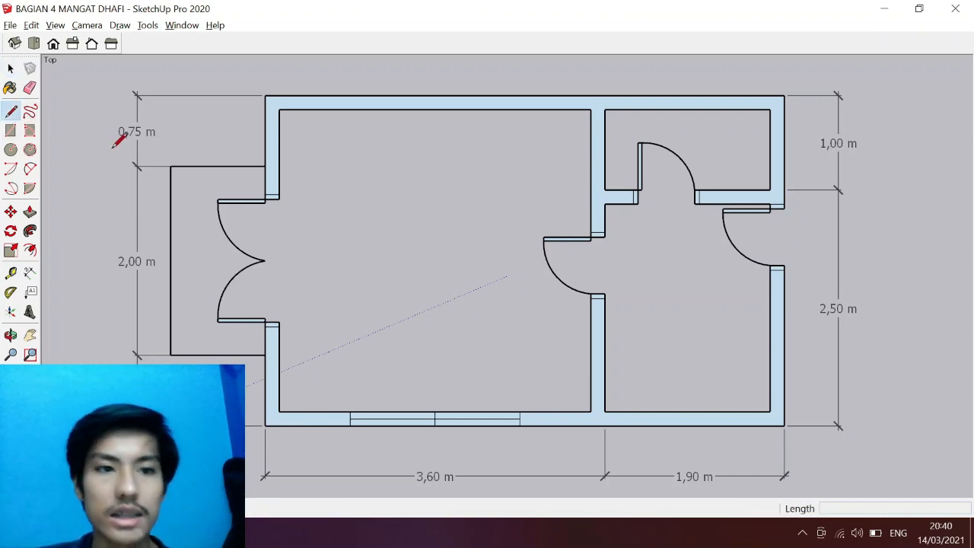
click(171, 354)
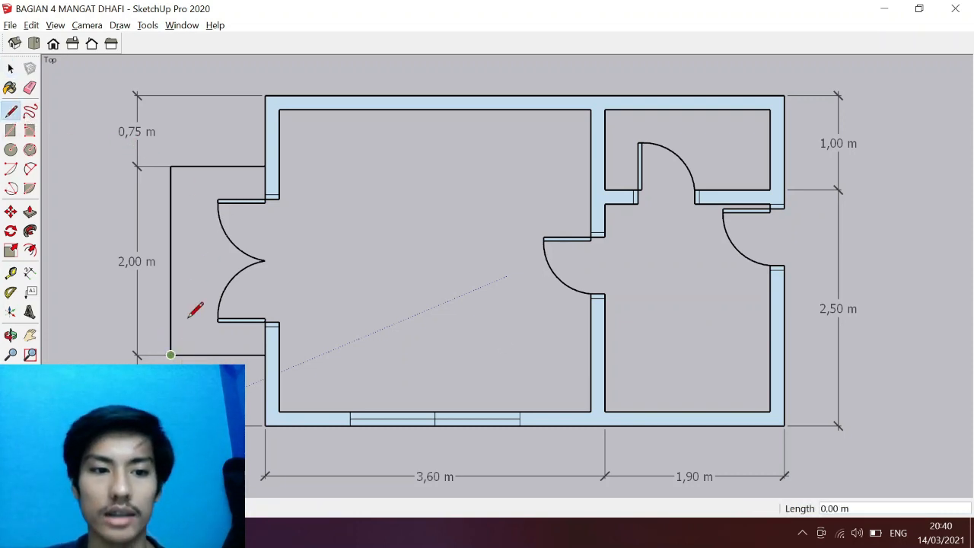
click(170, 166)
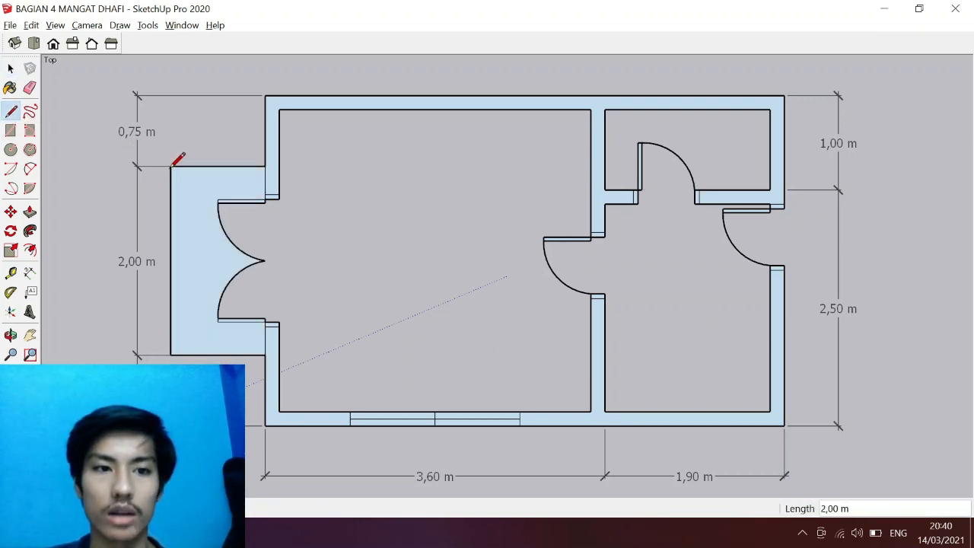
click(265, 318)
click(265, 200)
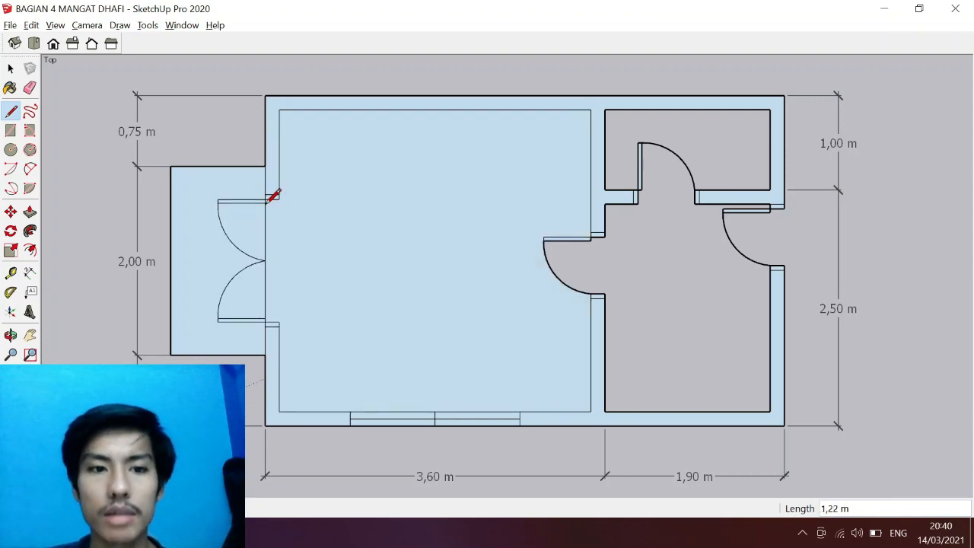
Create the remaining room faces by drawing lines across the small room's and right wall's doorways and retracing the small room's upper inner edge.
click(641, 189)
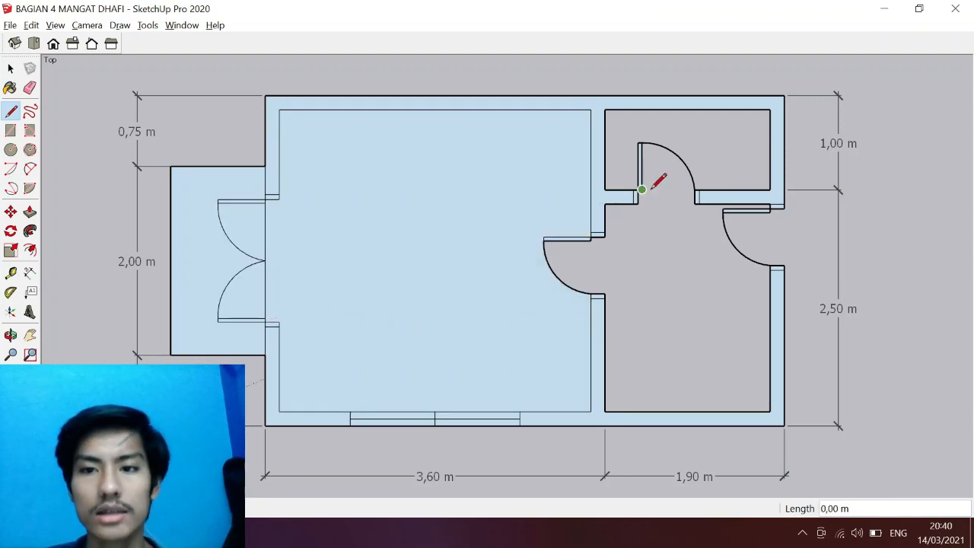
click(694, 189)
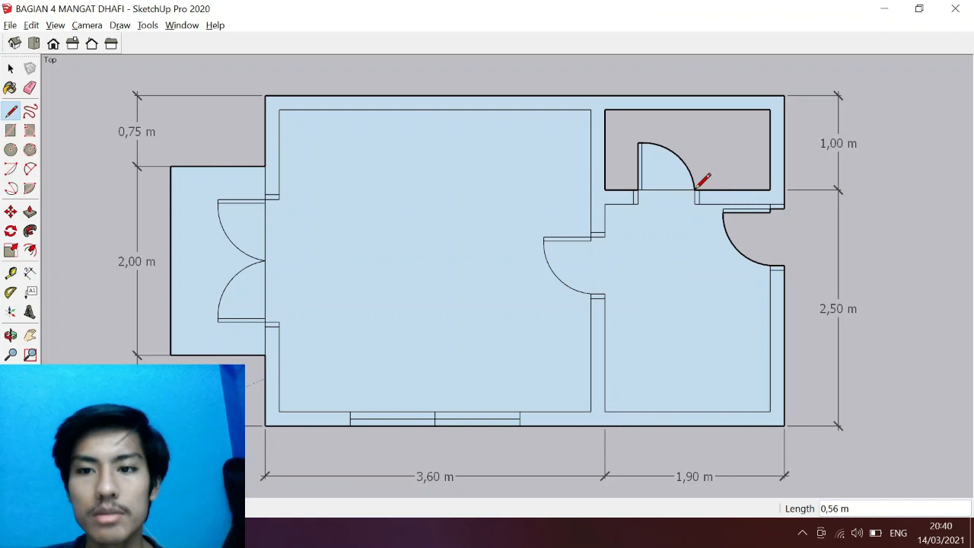
click(783, 264)
click(783, 206)
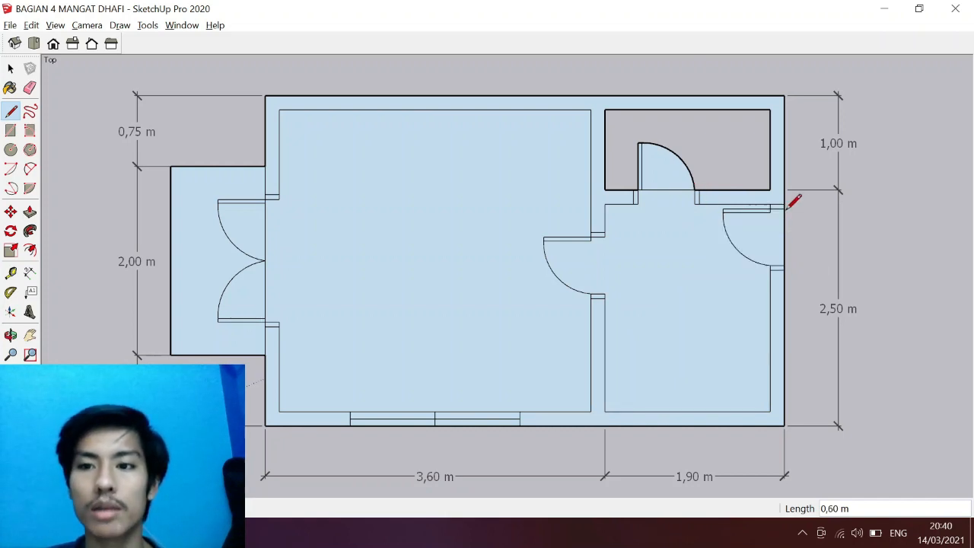
click(769, 110)
click(605, 110)
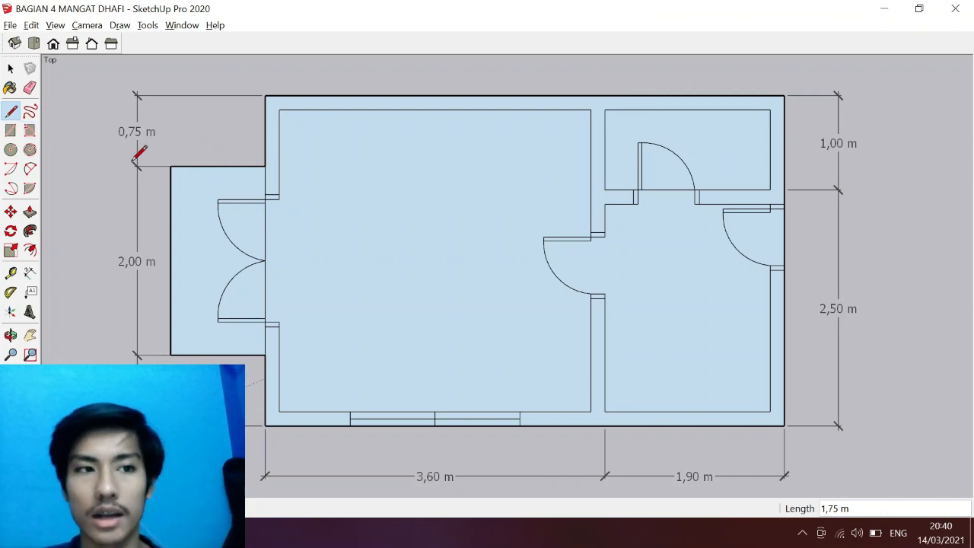
Paint all the wall faces of the floor plan black with Color M09.
click(12, 88)
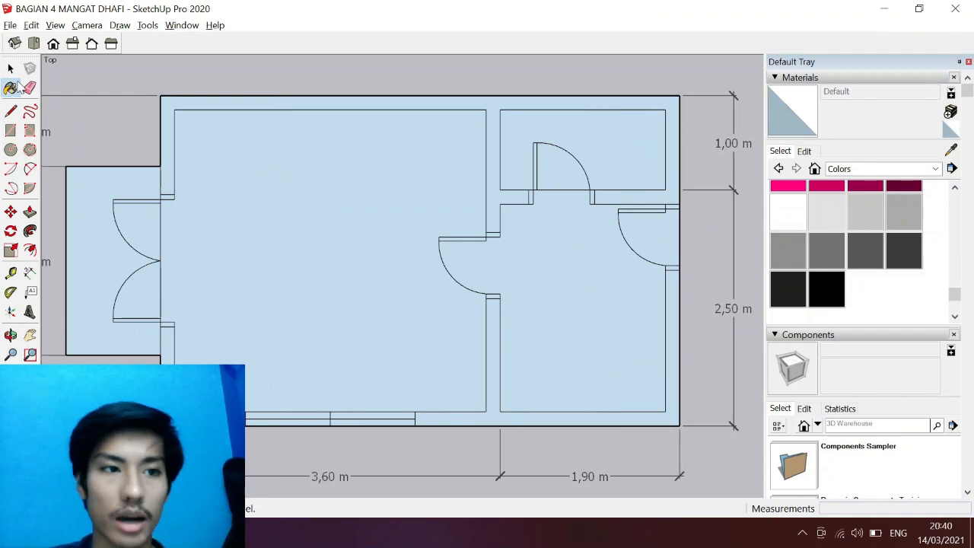
click(827, 285)
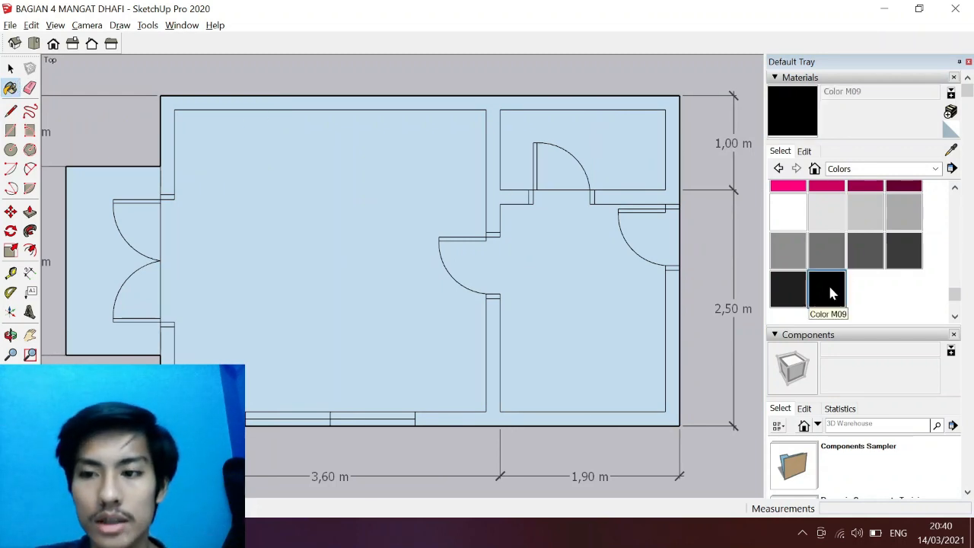
click(495, 99)
click(169, 352)
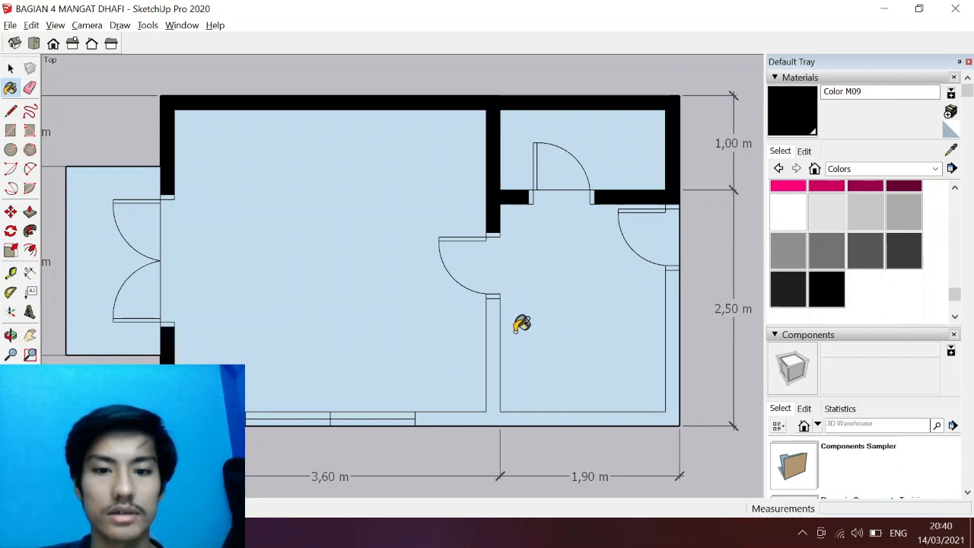
click(496, 332)
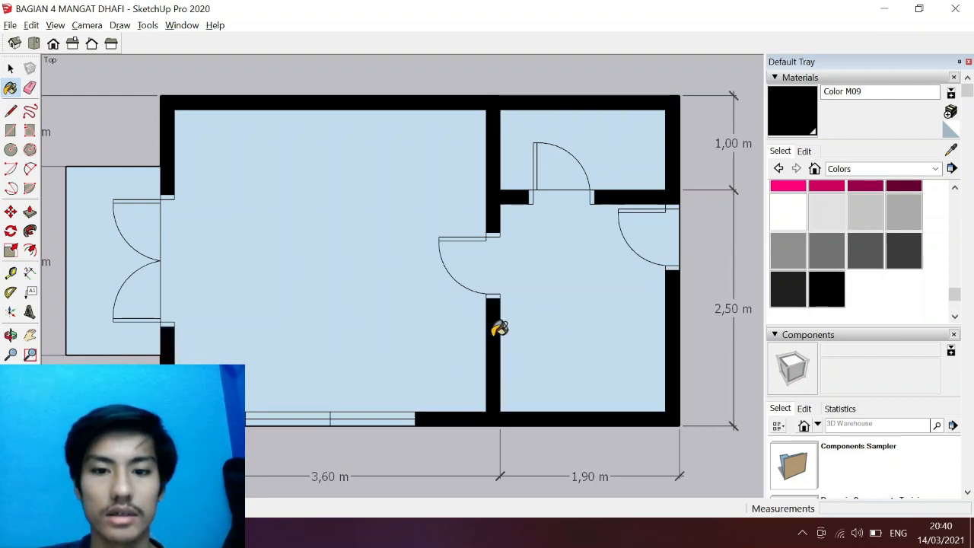
Paint the frame and leaves of the double door symbol at the porch white with Color M00.
click(788, 217)
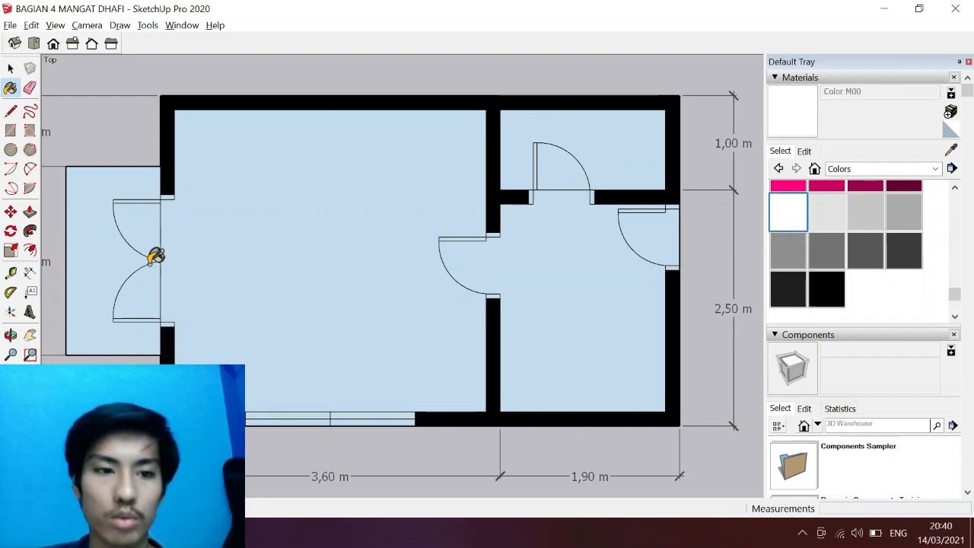
scroll(158, 259, up, 3)
scroll(161, 262, up, 1)
click(164, 111)
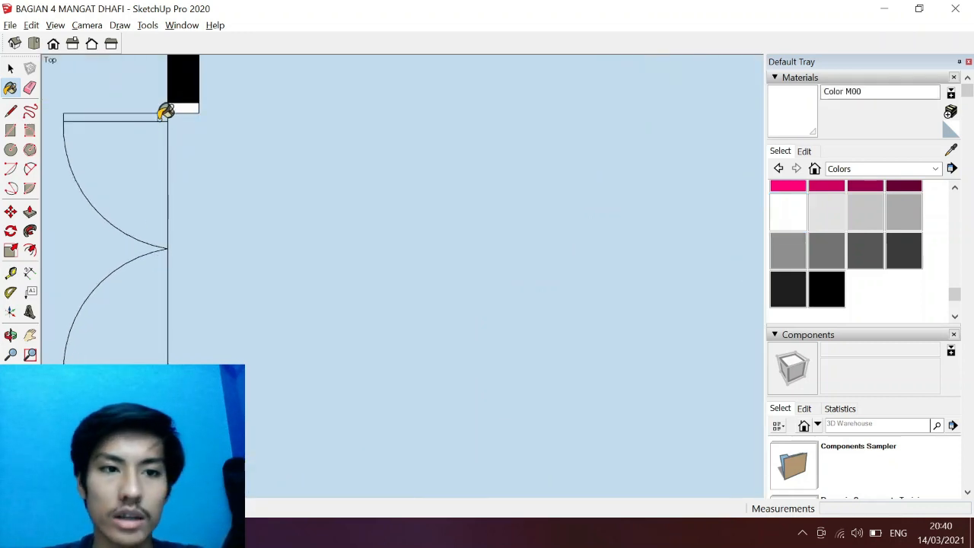
click(161, 116)
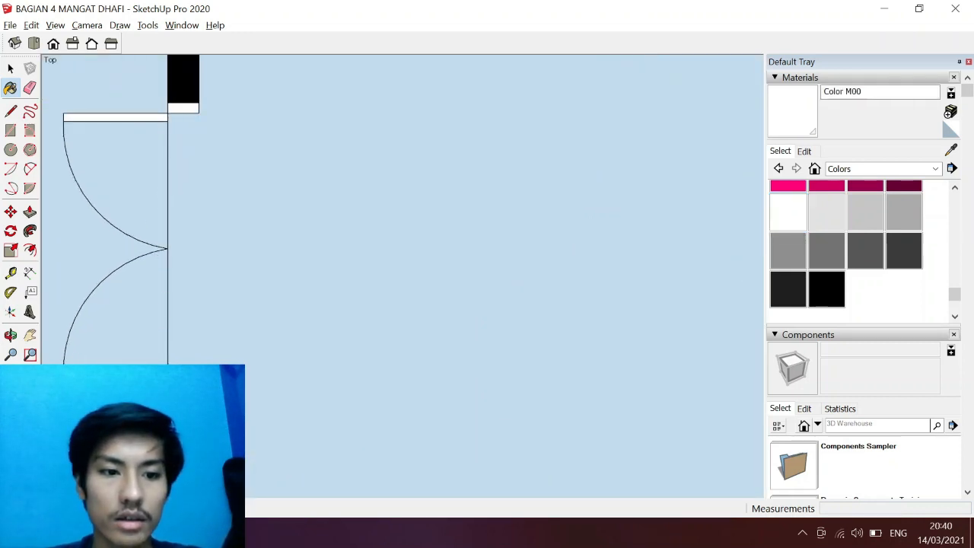
Paint the four pane faces of the window in the large room's lower wall white with Color M00.
shift+middle_drag(405, 414, 382, 315)
click(299, 350)
click(331, 351)
click(295, 365)
click(317, 365)
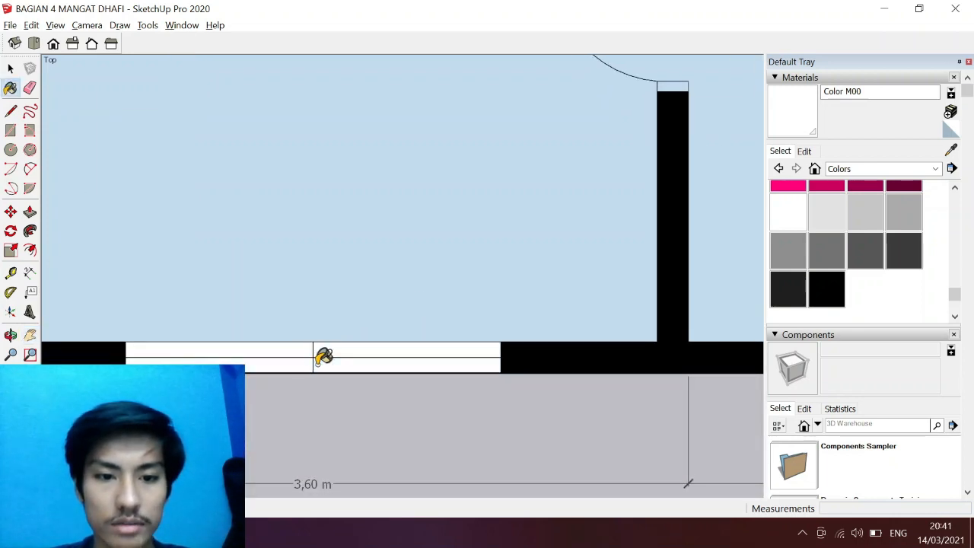
Paint the frame and leaf faces of the middle wall's door and the small room's door white with Color M00.
mouse_move(409, 348)
shift+middle_down()
mouse_move(489, 306)
mouse_move(408, 397)
shift+middle_up()
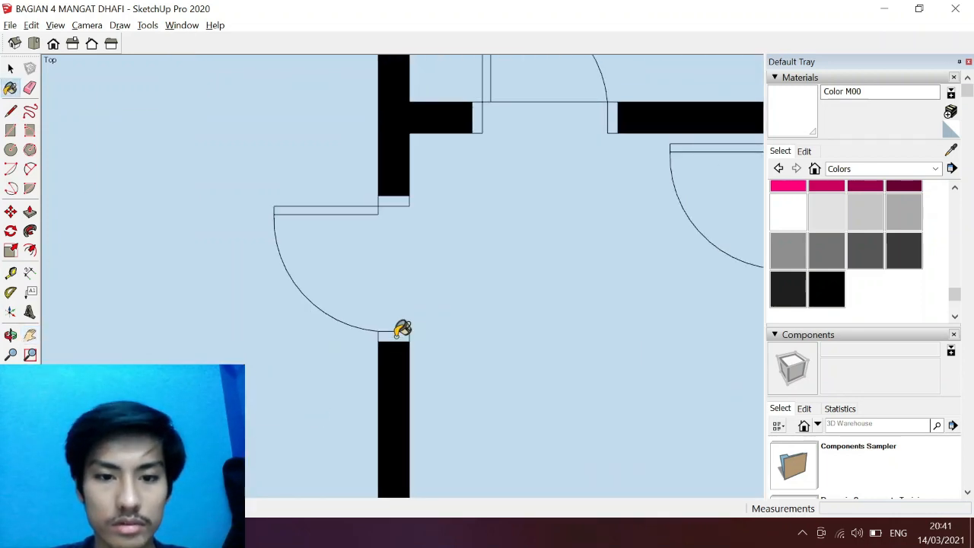
click(391, 201)
click(371, 210)
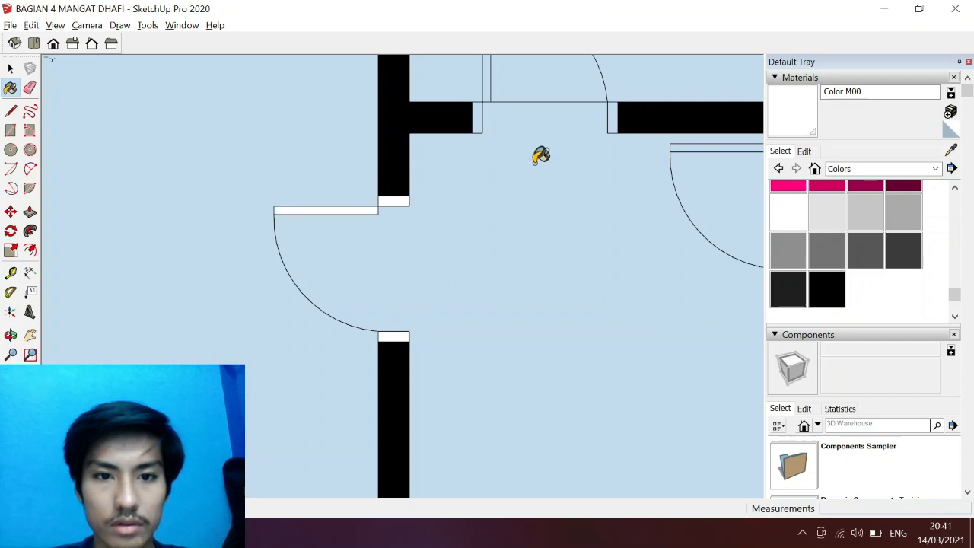
click(477, 116)
click(486, 84)
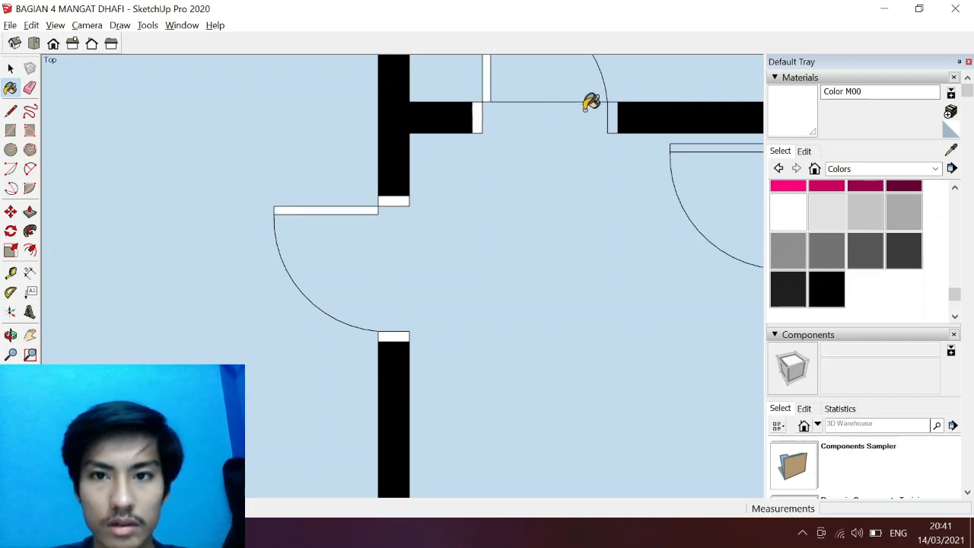
click(611, 115)
Paint the leaf and frame faces of the right outer wall's door white with Color M00.
click(693, 148)
shift+middle_drag(682, 229, 394, 231)
click(425, 204)
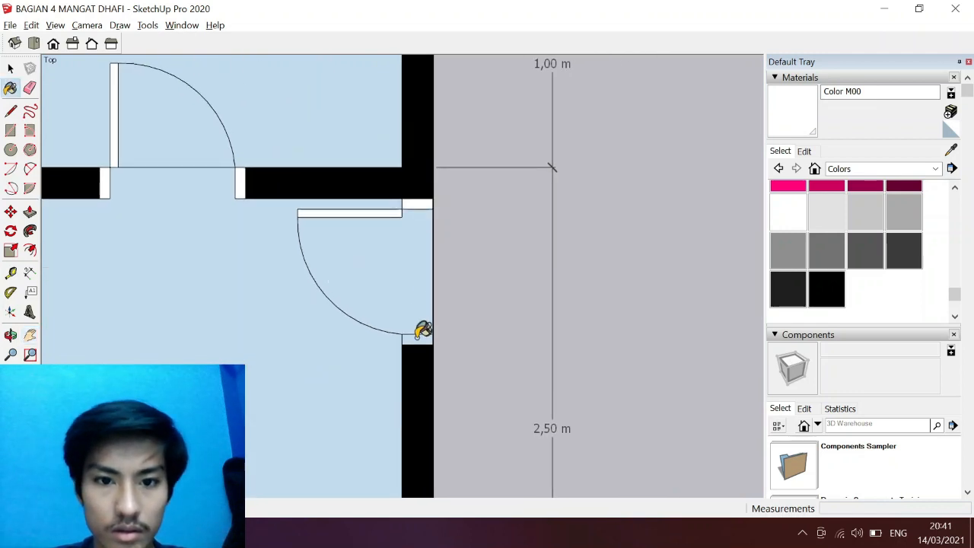
Paint the floors of the large room and the lower right room, including the right doorway, with Tile Ceramic Natural.
scroll(410, 318, down, 4)
shift+middle_drag(400, 317, 530, 299)
scroll(376, 307, up, 2)
shift+middle_drag(376, 306, 418, 317)
scroll(418, 318, down, 1)
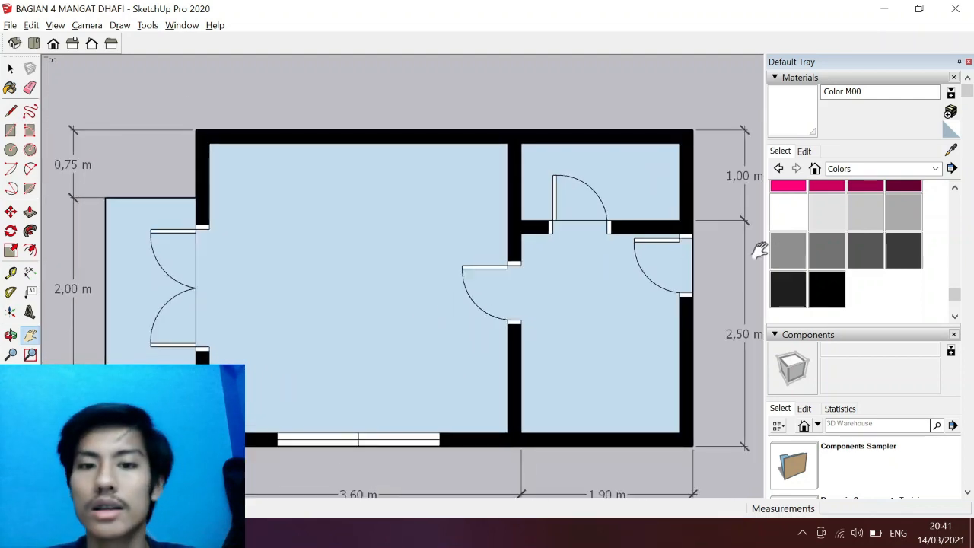
click(840, 169)
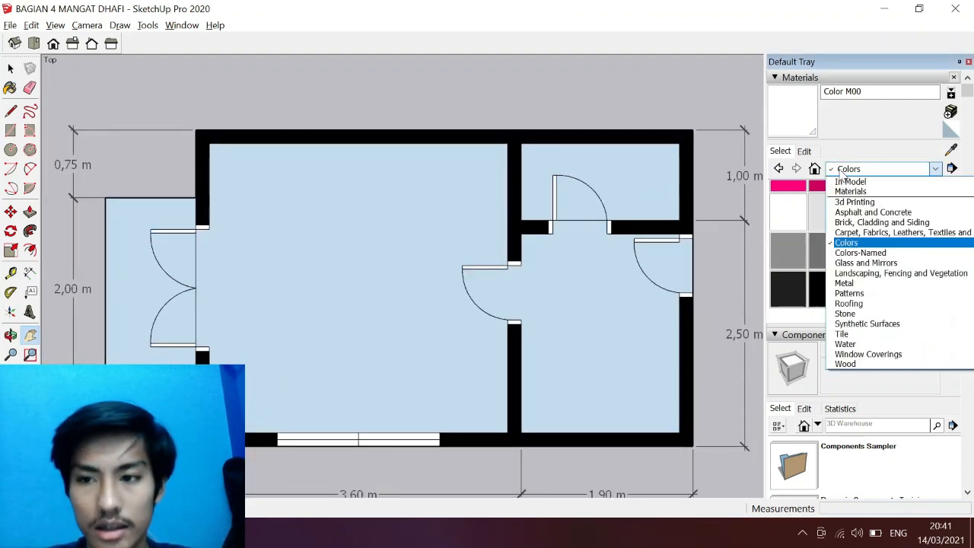
click(840, 334)
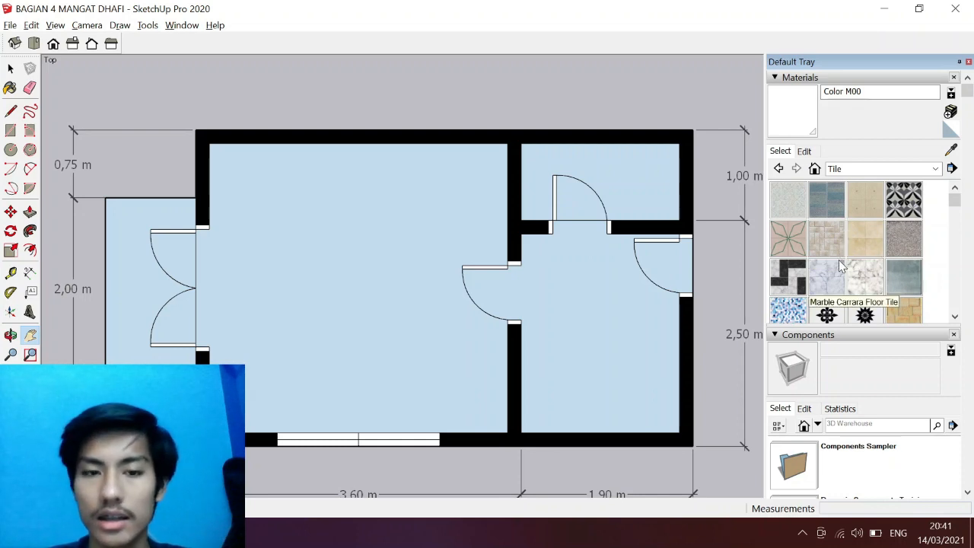
scroll(852, 262, down, 3)
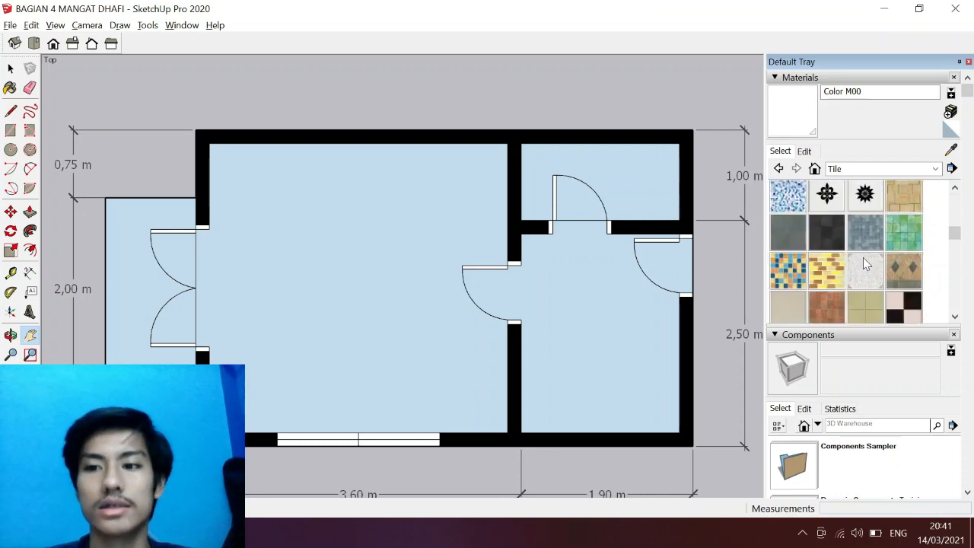
click(865, 306)
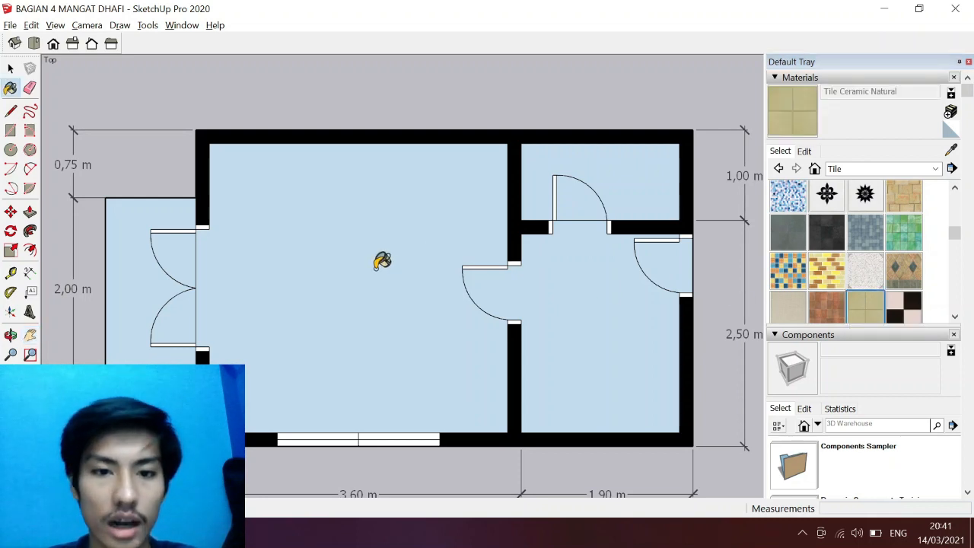
click(380, 261)
click(618, 290)
click(673, 267)
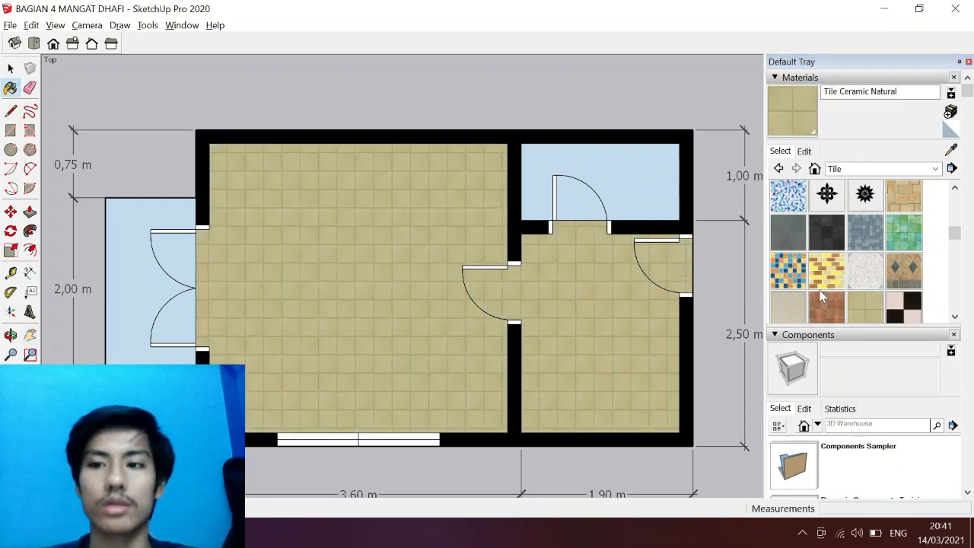
Paint the porch floor and both of its double door swing areas with the Slate tile material.
click(789, 236)
click(154, 287)
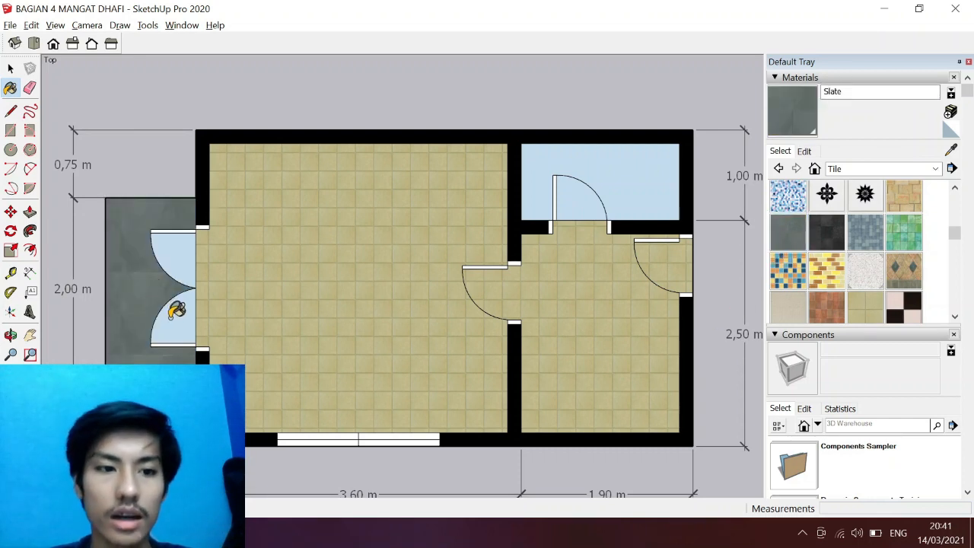
click(176, 309)
click(190, 255)
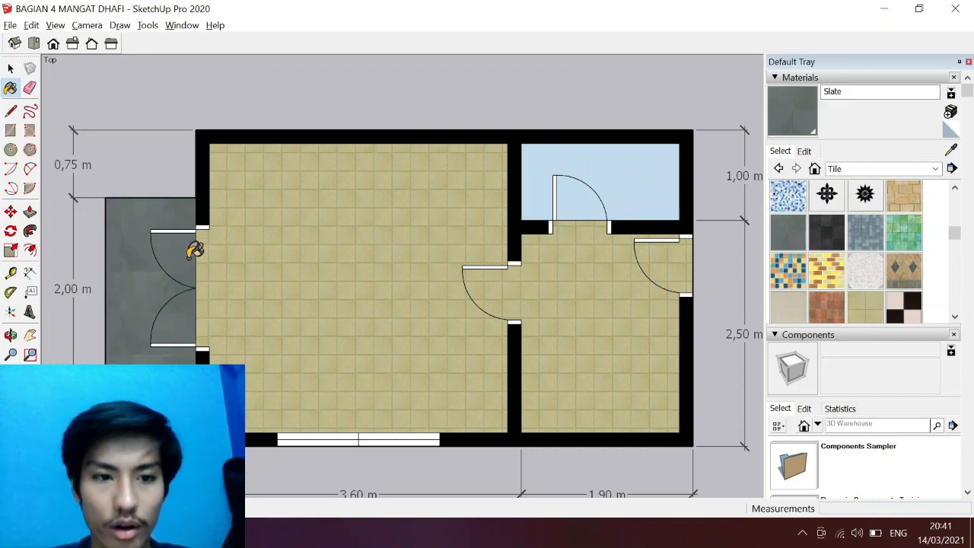
Paint the small upper right room's floor with Square Glass Tile 01, close the Default Tray and centre the plan in view.
click(876, 236)
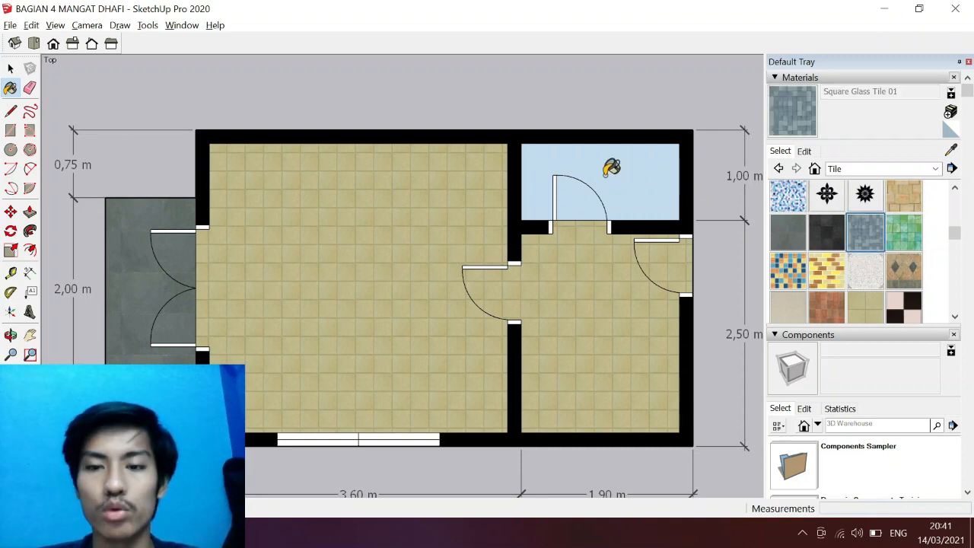
click(606, 172)
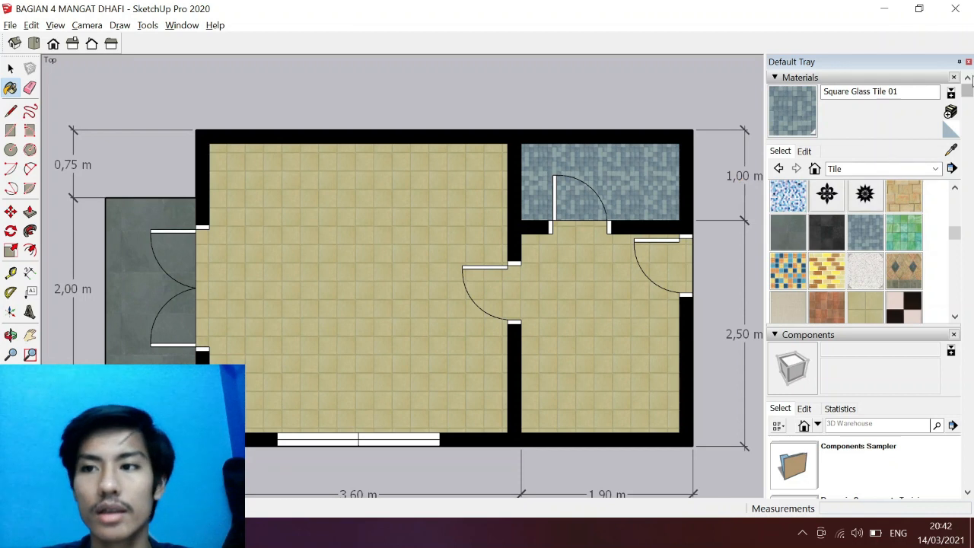
click(968, 62)
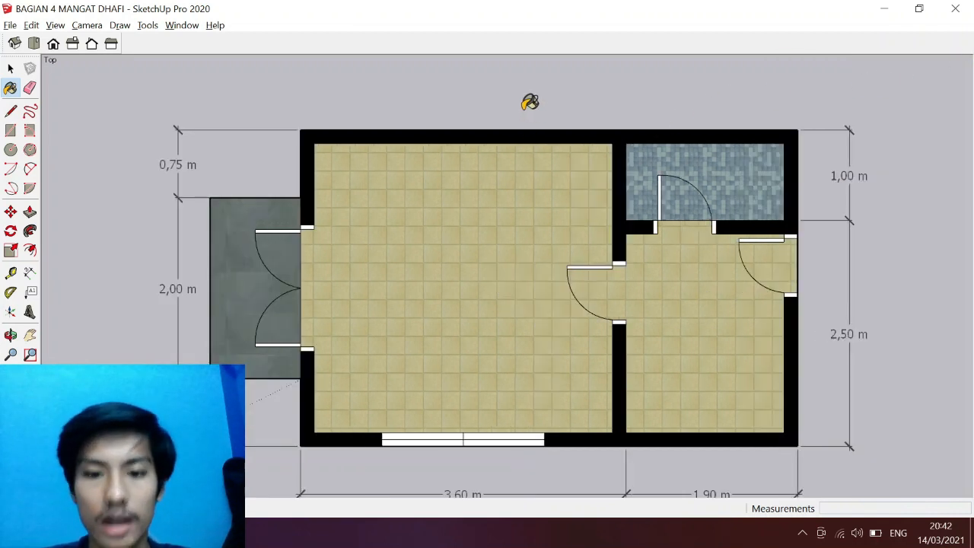
key(h)
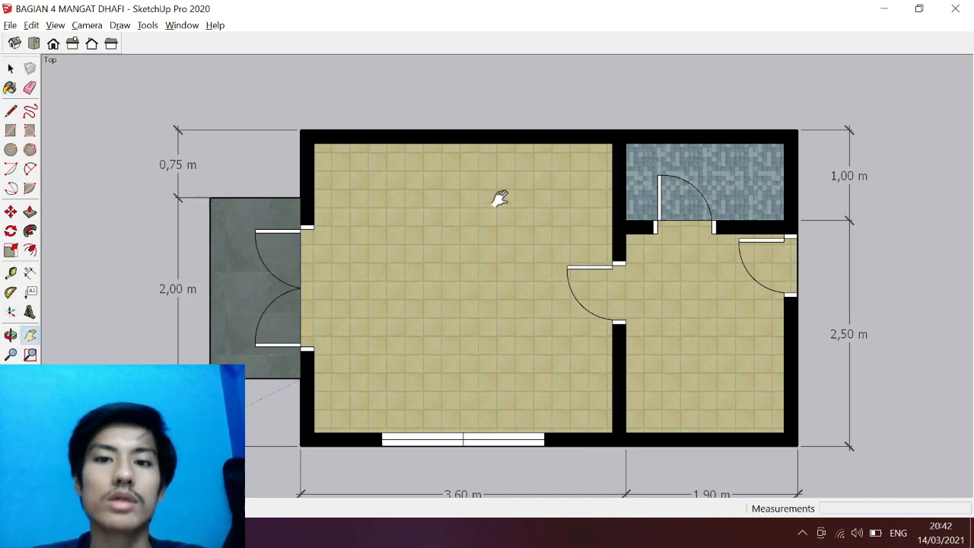
drag(499, 199, 483, 174)
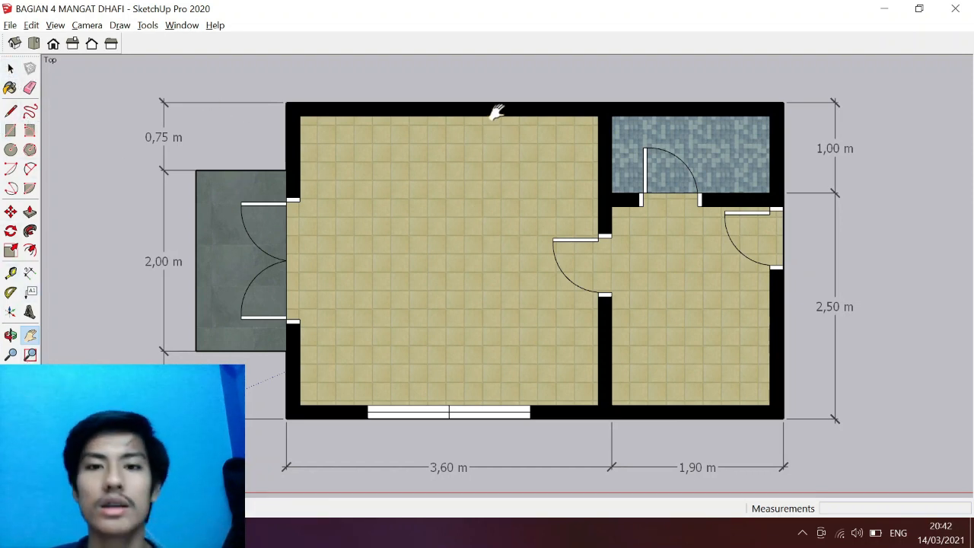
drag(479, 161, 469, 197)
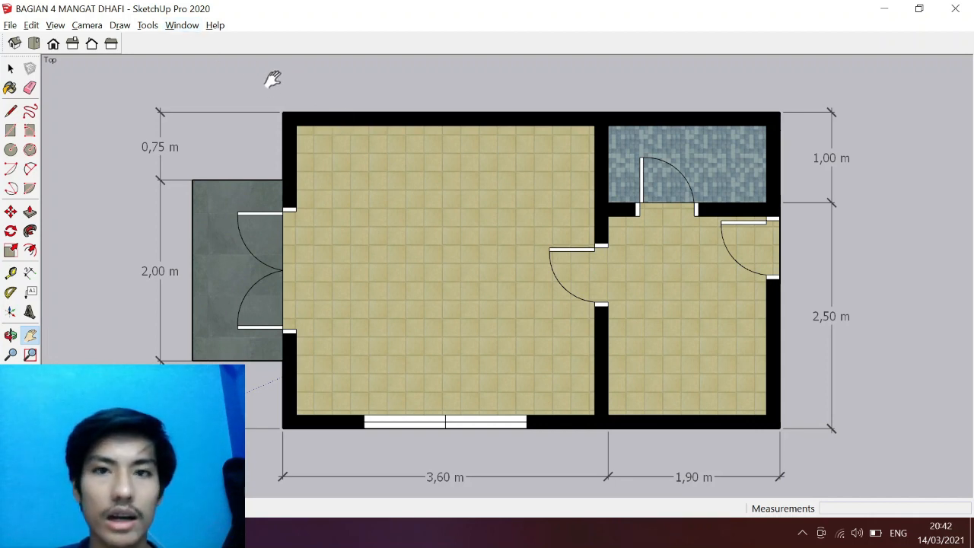
Search the 3D Warehouse for "bed" and load the Korver Bed directly into the model.
click(182, 25)
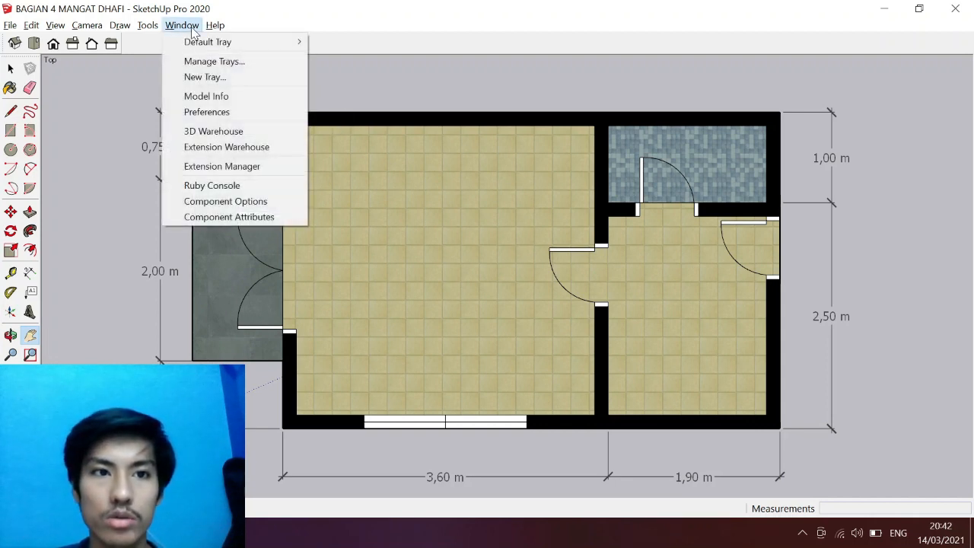
click(180, 133)
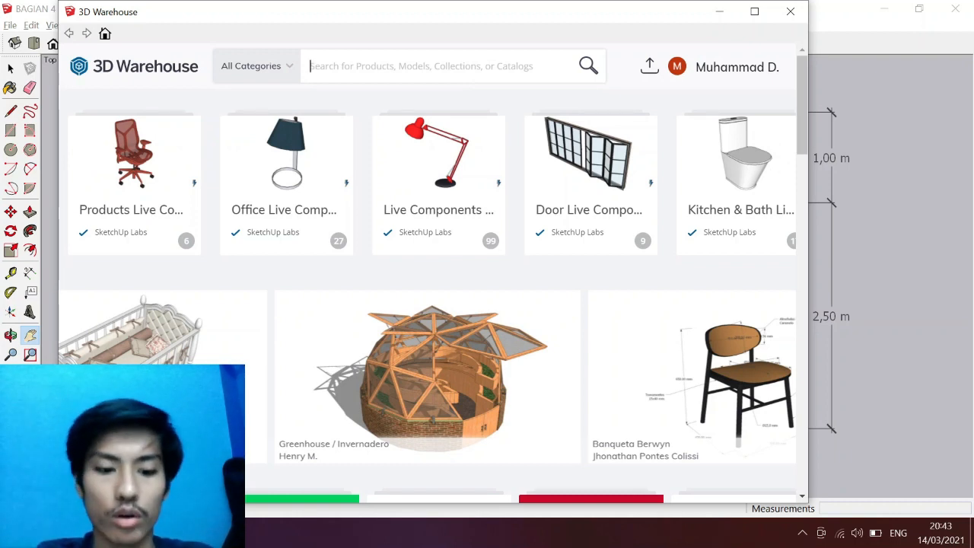
text(bed)
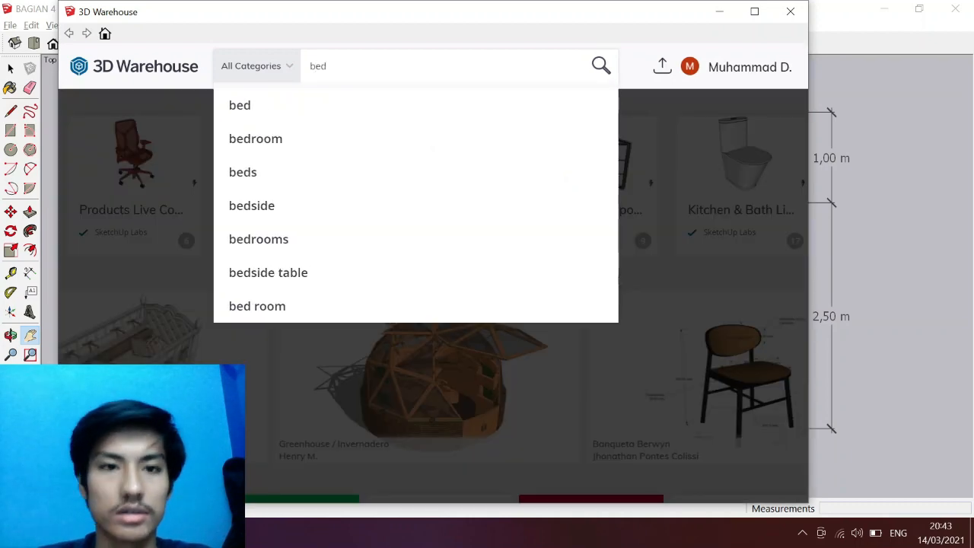
key(Return)
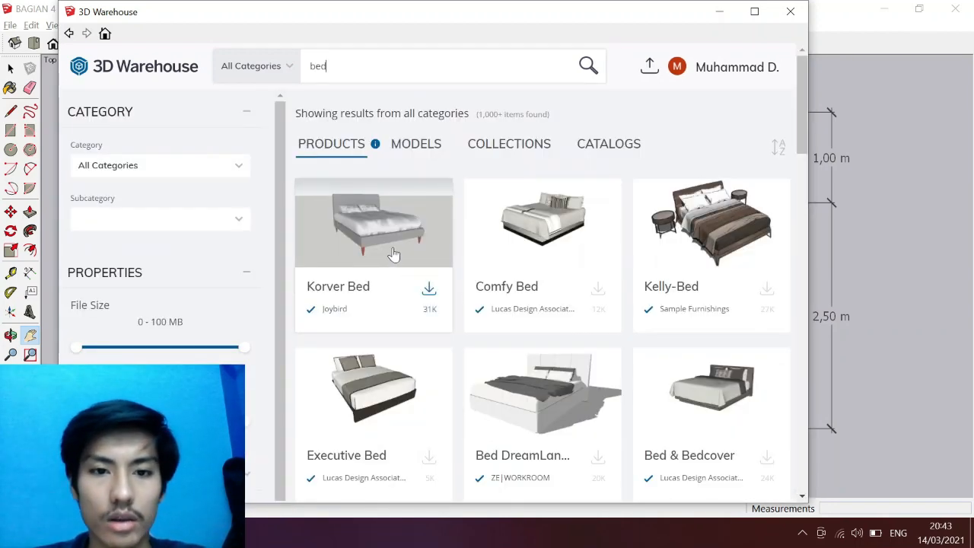
click(393, 255)
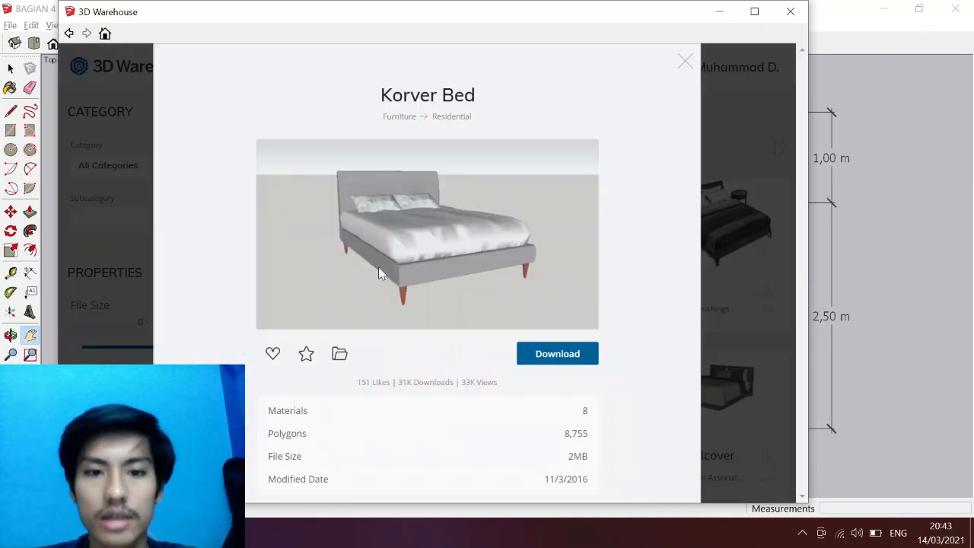
click(559, 359)
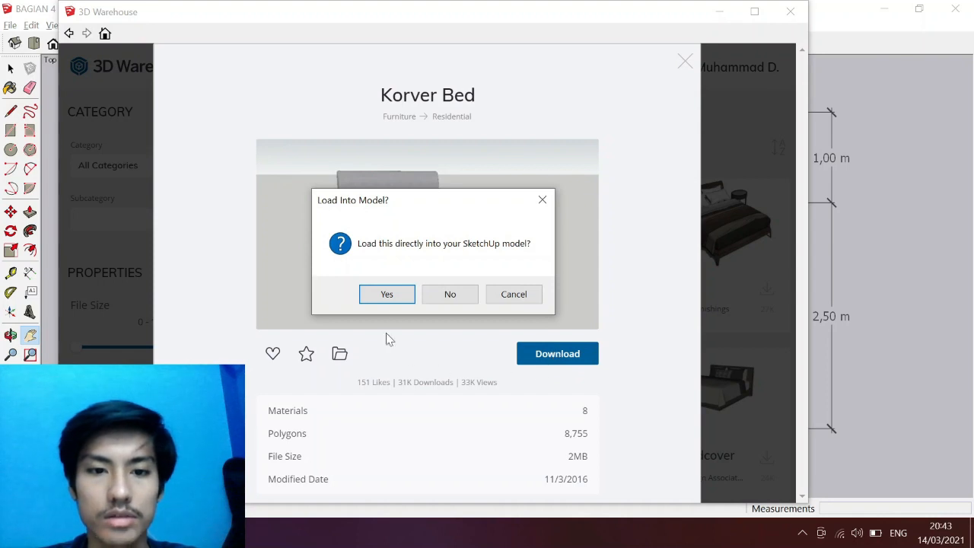
click(398, 296)
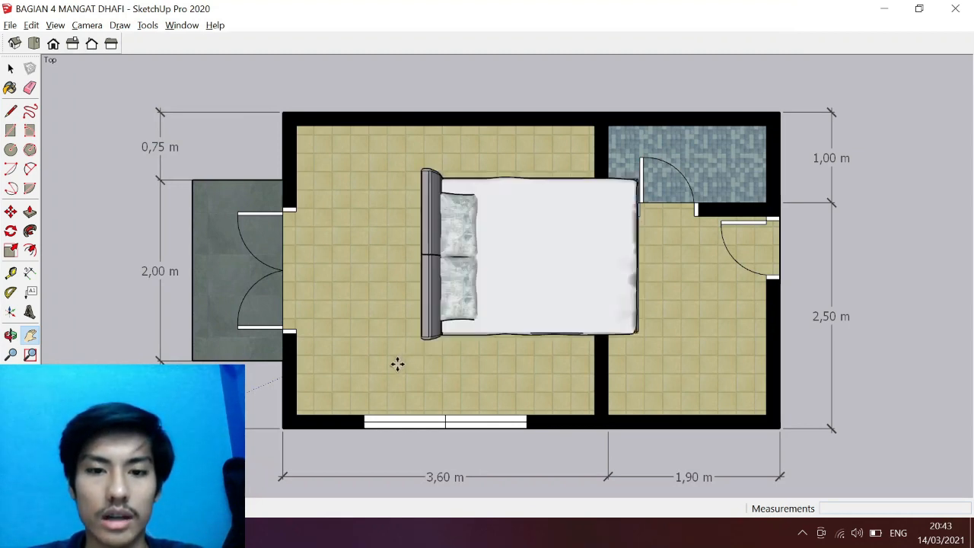
Place the bed in the large room and rotate it 90° so its headboard faces the window wall.
click(350, 390)
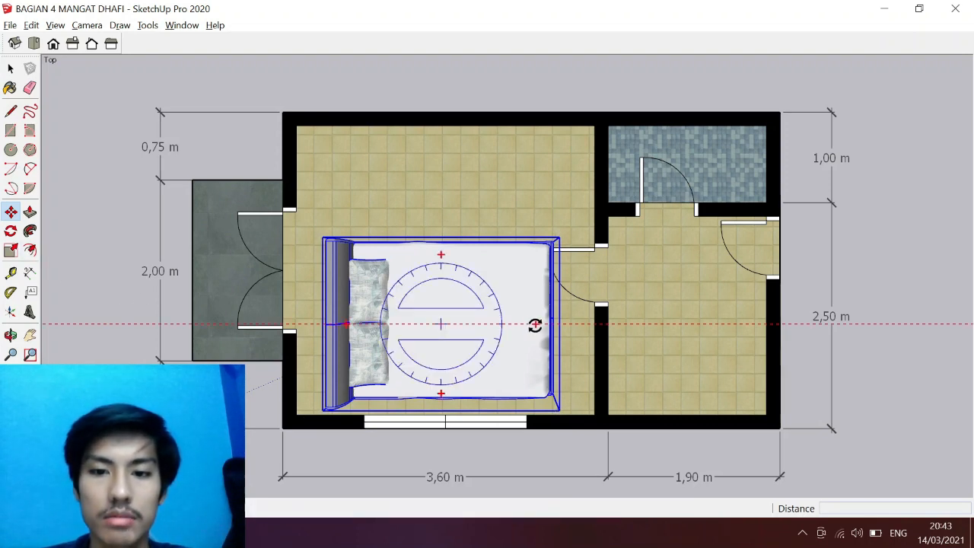
click(535, 324)
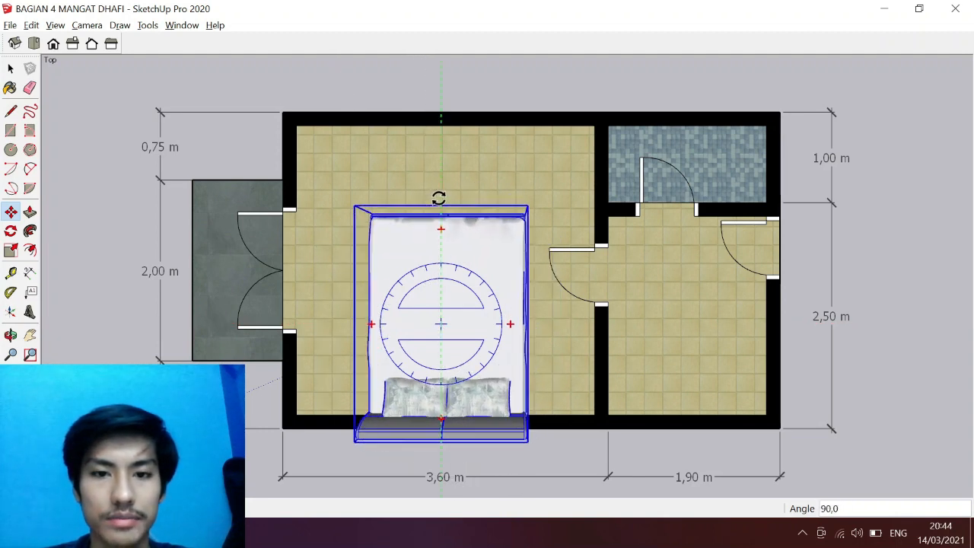
click(439, 198)
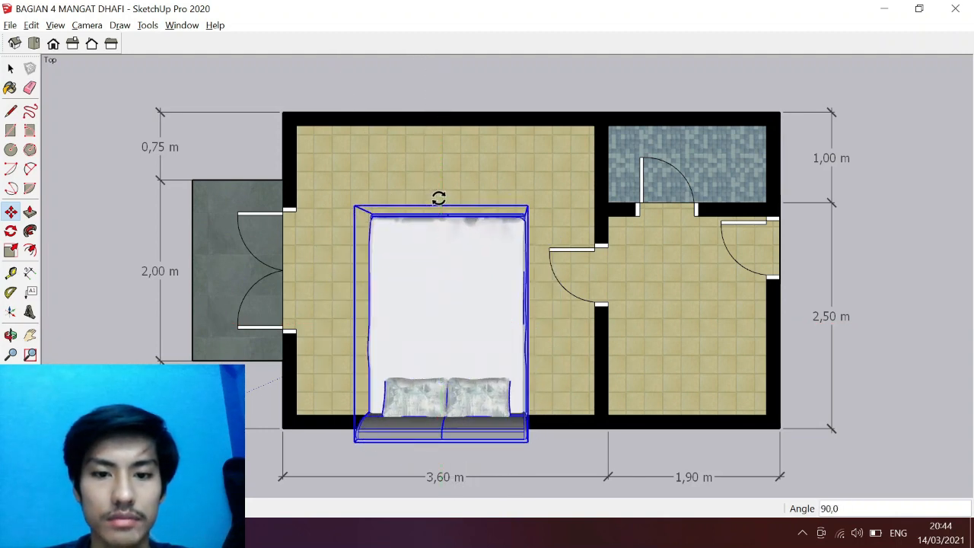
Scale the bed down uniformly from its upper left corner and move it inside the room by the window wall.
click(12, 257)
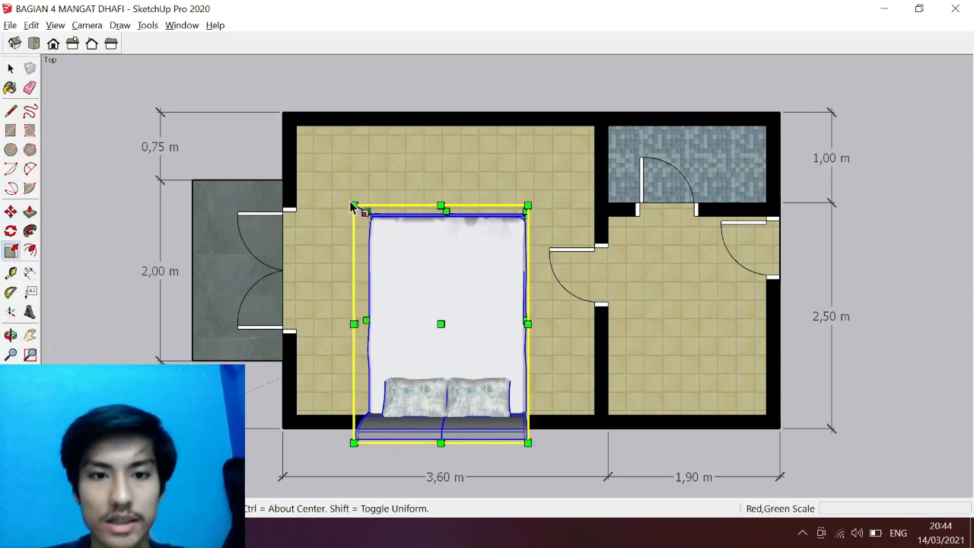
drag(353, 205, 394, 254)
key(m)
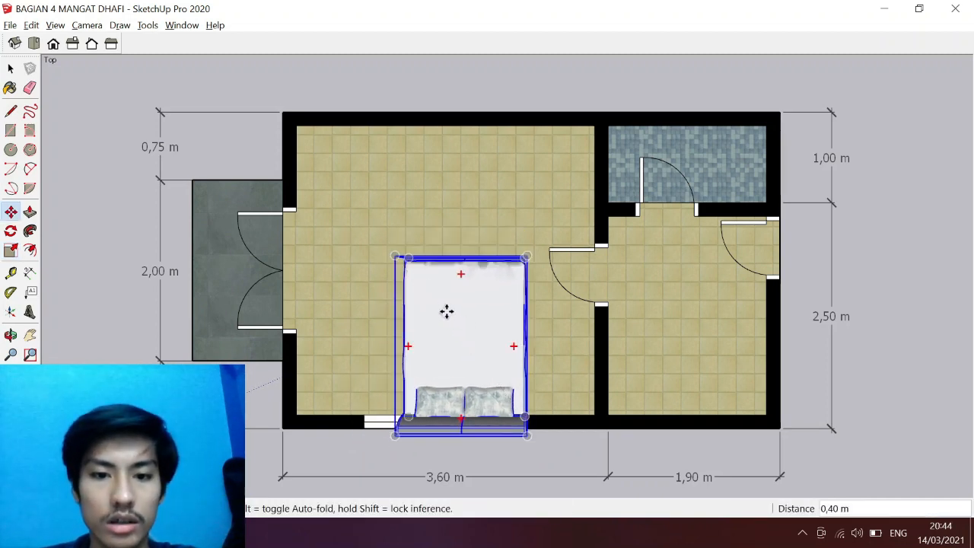
drag(447, 311, 453, 321)
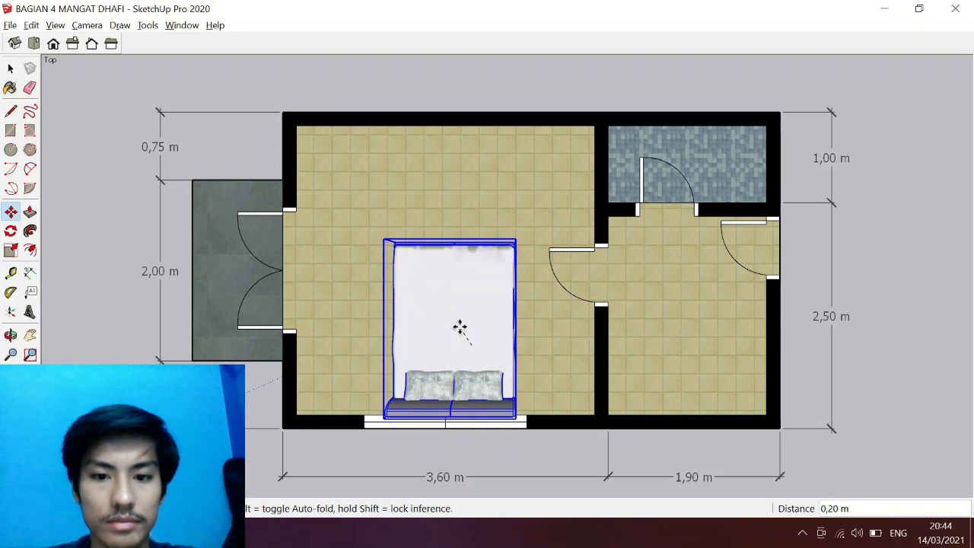
click(457, 323)
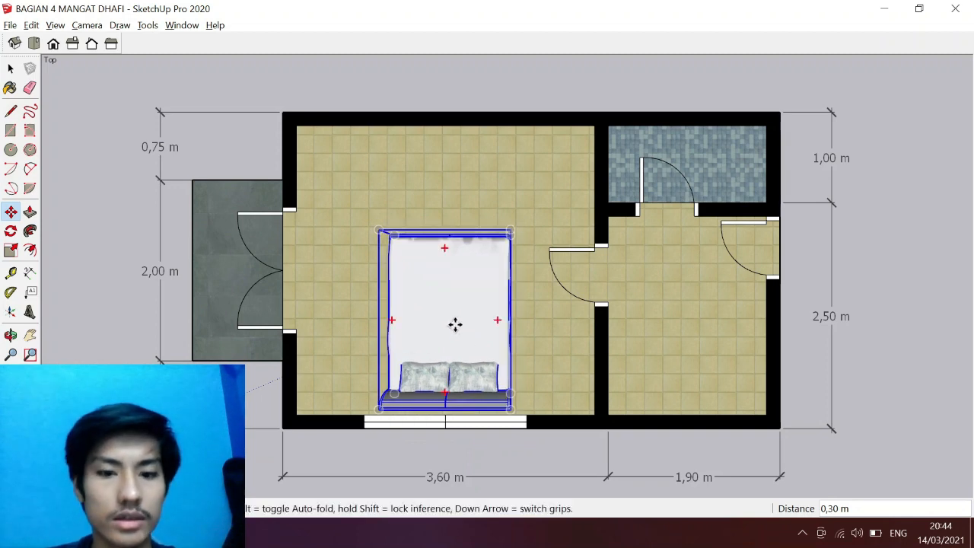
Shrink the bed slightly more and keep it in front of the lower window with its headboard near the wall.
key(s)
drag(510, 229, 506, 240)
key(m)
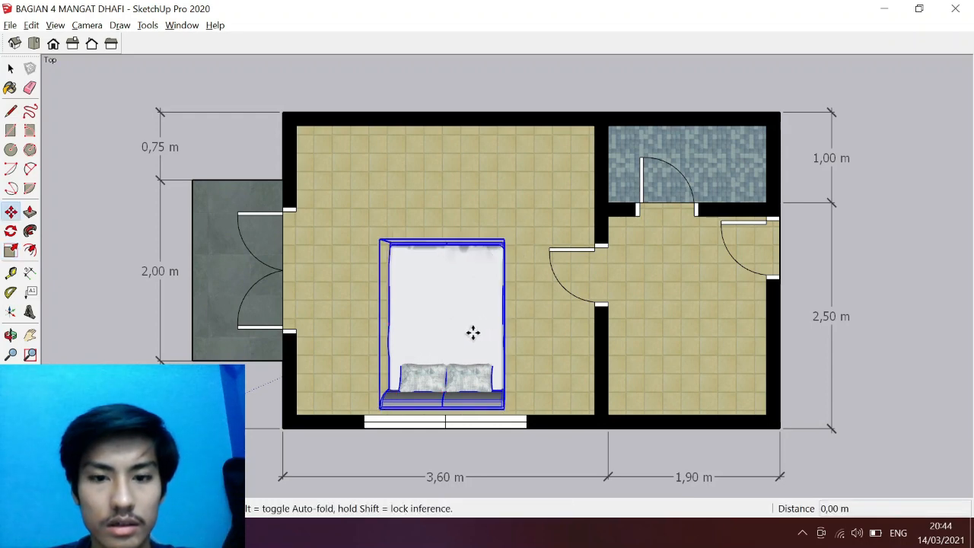
click(476, 332)
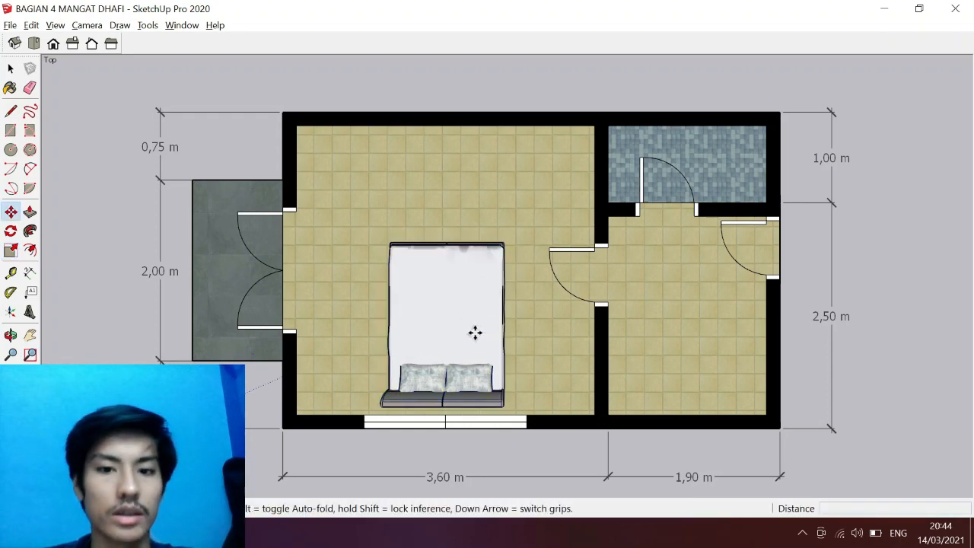
Search the 3D Warehouse models for "tv" and load the TV on a dark open-shelf stand directly into the model.
click(192, 28)
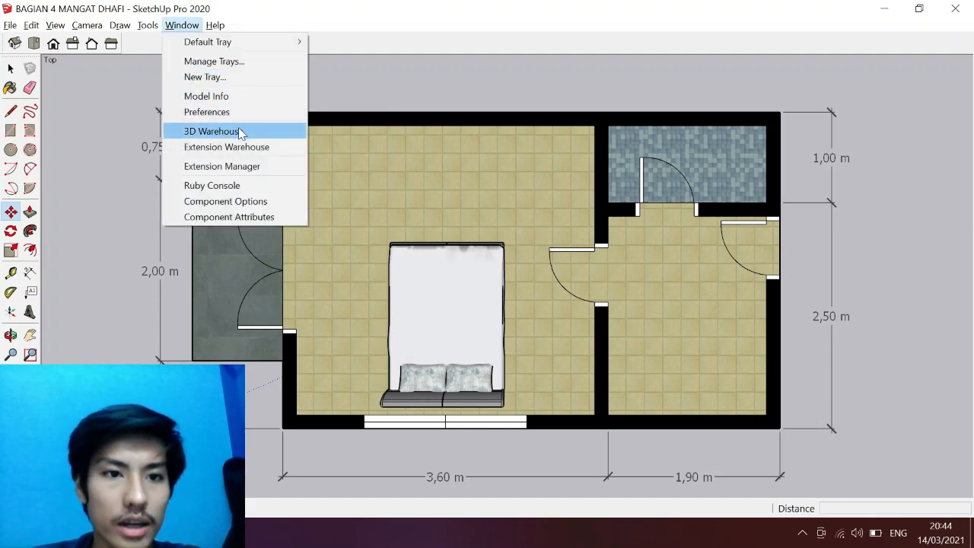
click(211, 131)
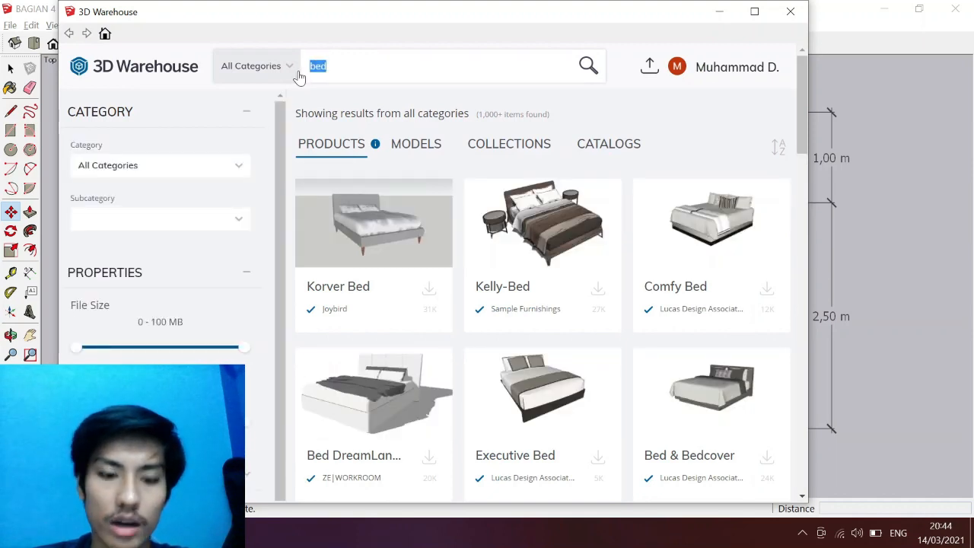
text(tv)
key(Return)
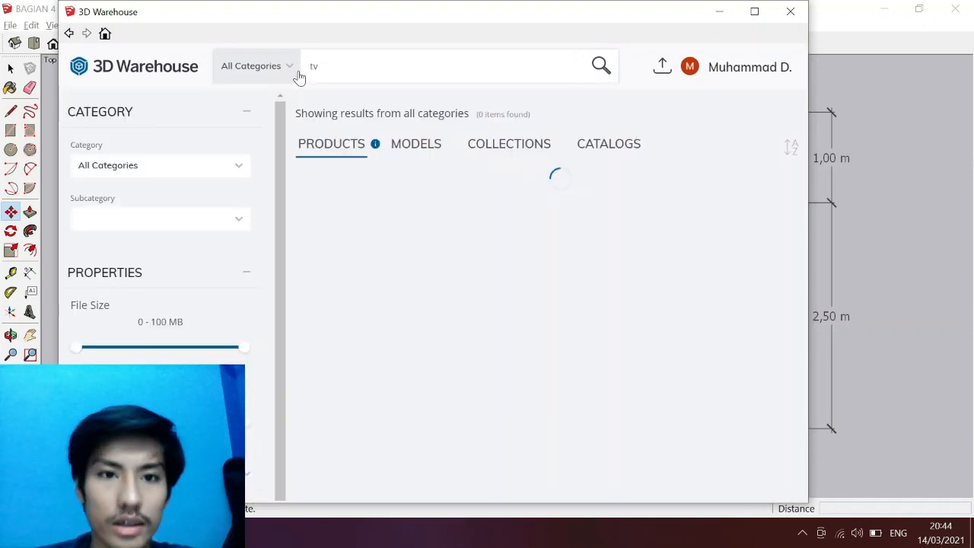
click(396, 150)
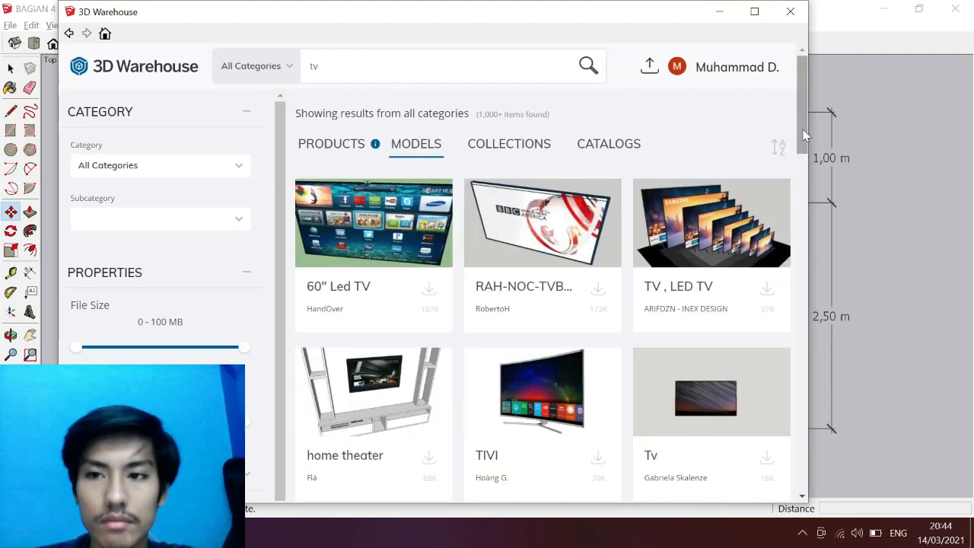
scroll(783, 199, down, 8)
drag(802, 184, 803, 344)
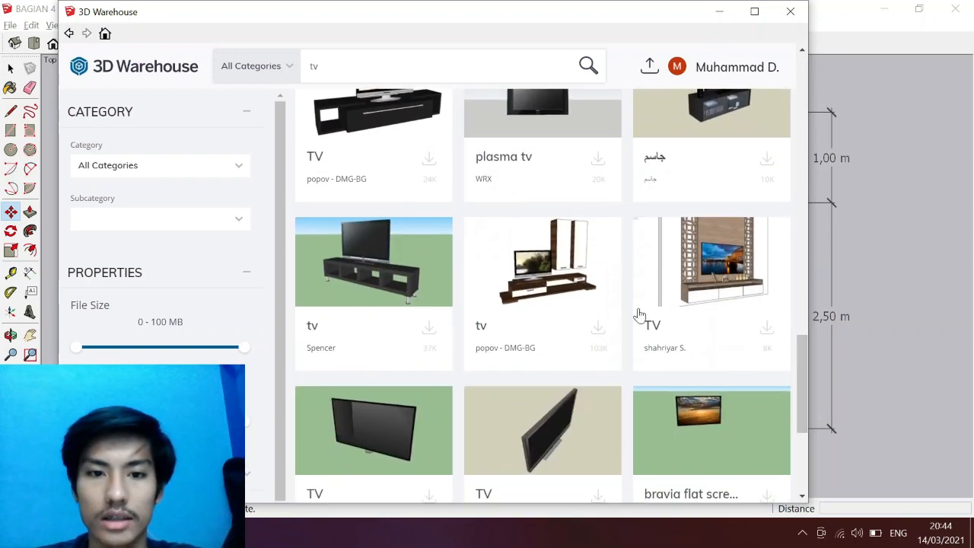
click(373, 283)
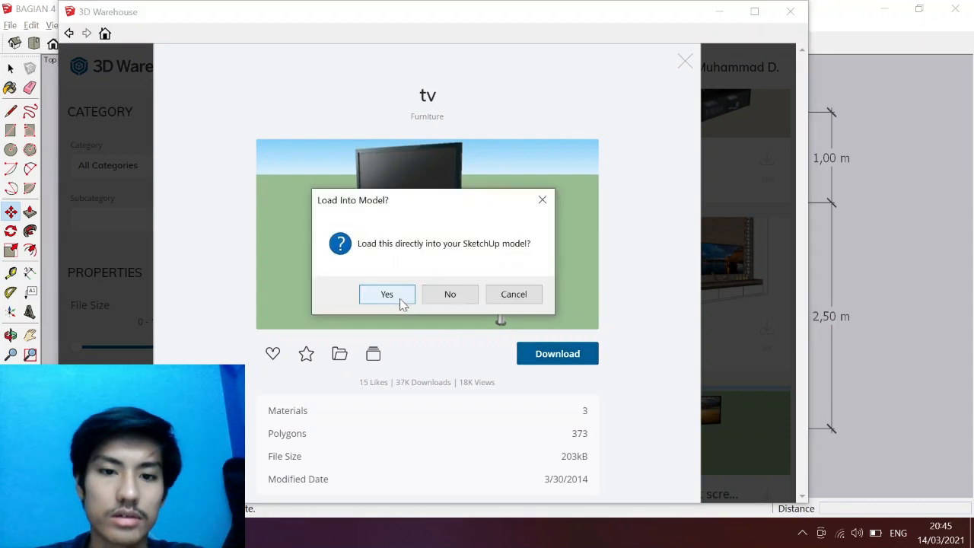
click(386, 295)
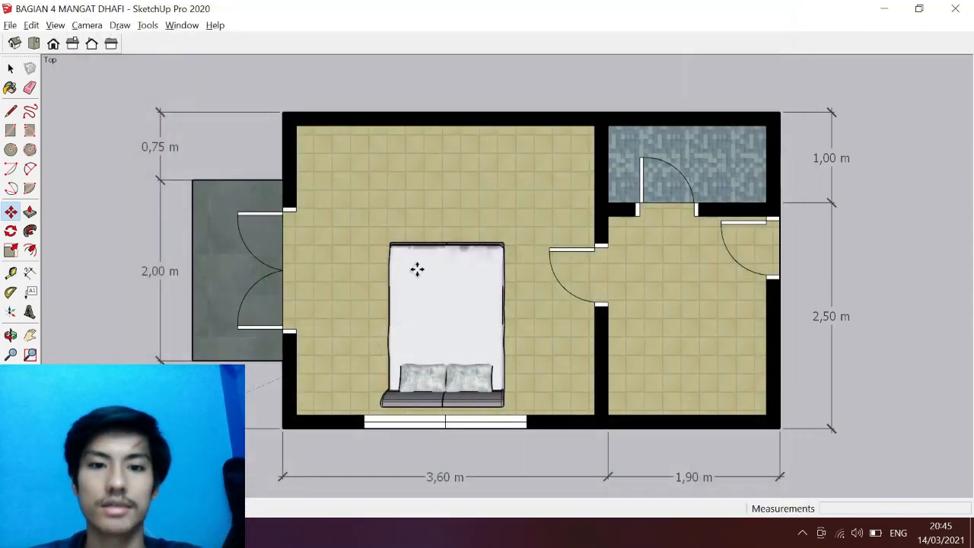
Place the TV stand in the large room, scale it down and move it against the upper wall opposite the bed.
click(190, 211)
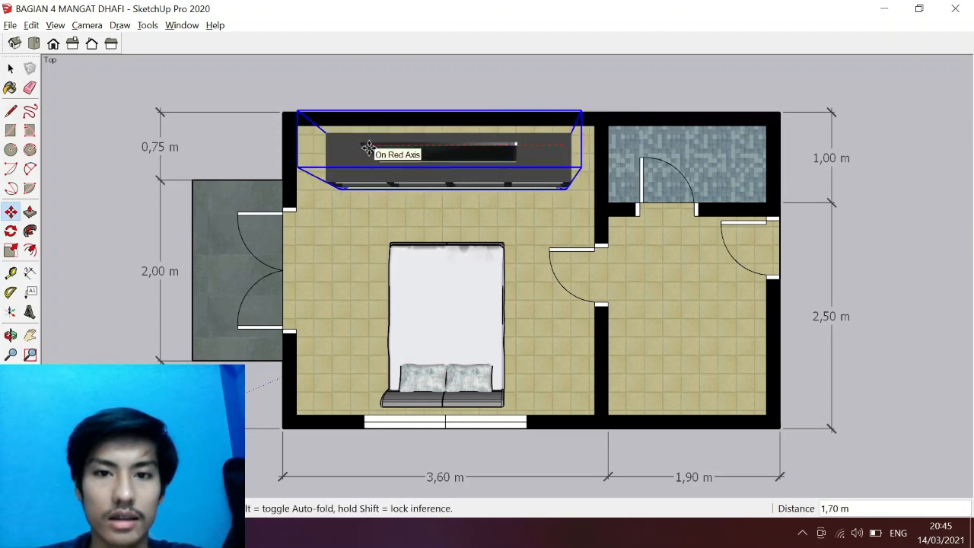
click(367, 147)
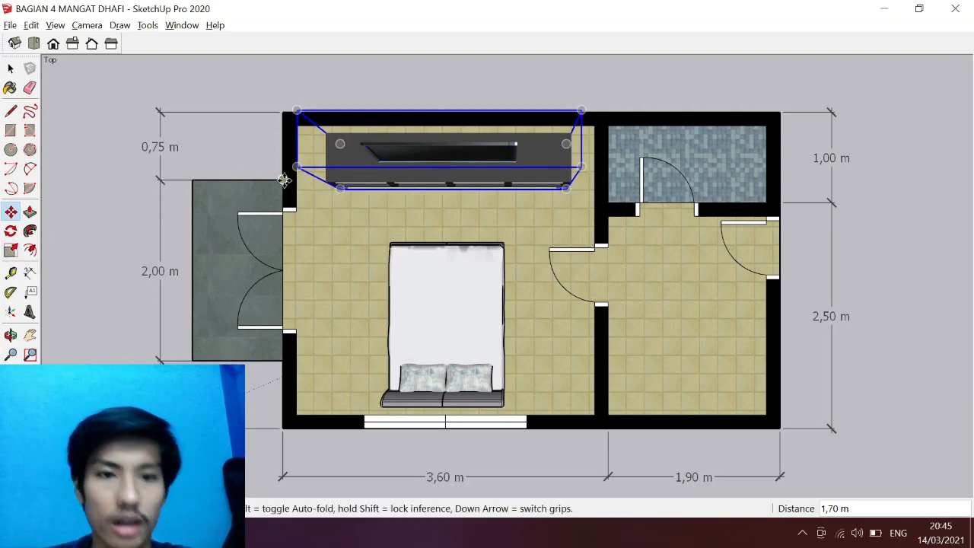
key(s)
drag(296, 165, 376, 160)
key(m)
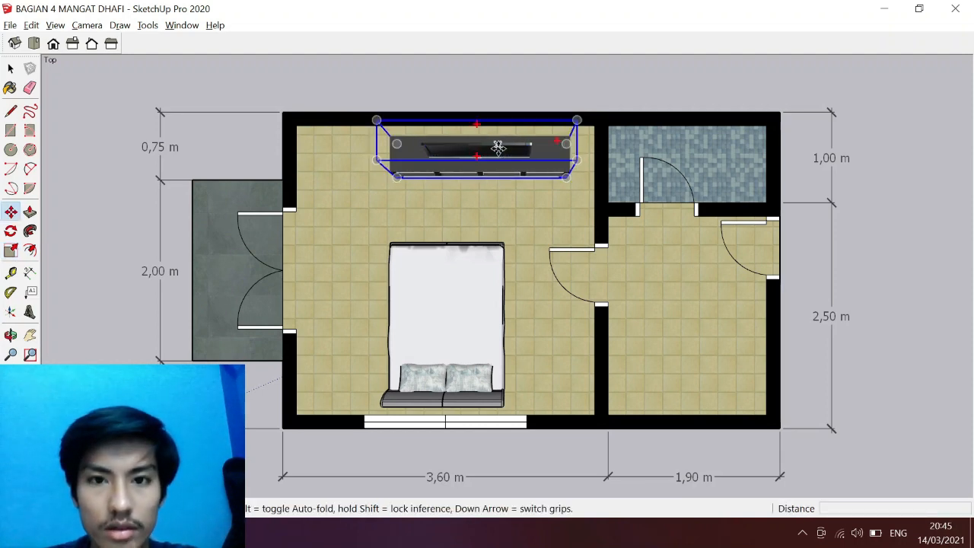
mouse_move(495, 146)
mouse_down()
mouse_move(462, 146)
mouse_move(460, 125)
mouse_move(492, 137)
mouse_move(478, 159)
mouse_move(488, 149)
mouse_up()
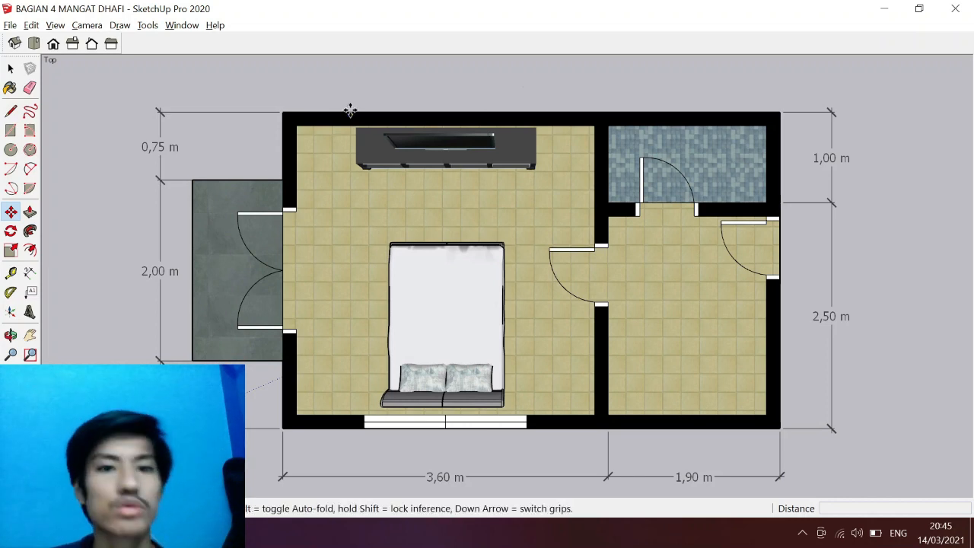
Unhide the last hidden objects to bring back the remaining furniture in the rooms.
click(32, 25)
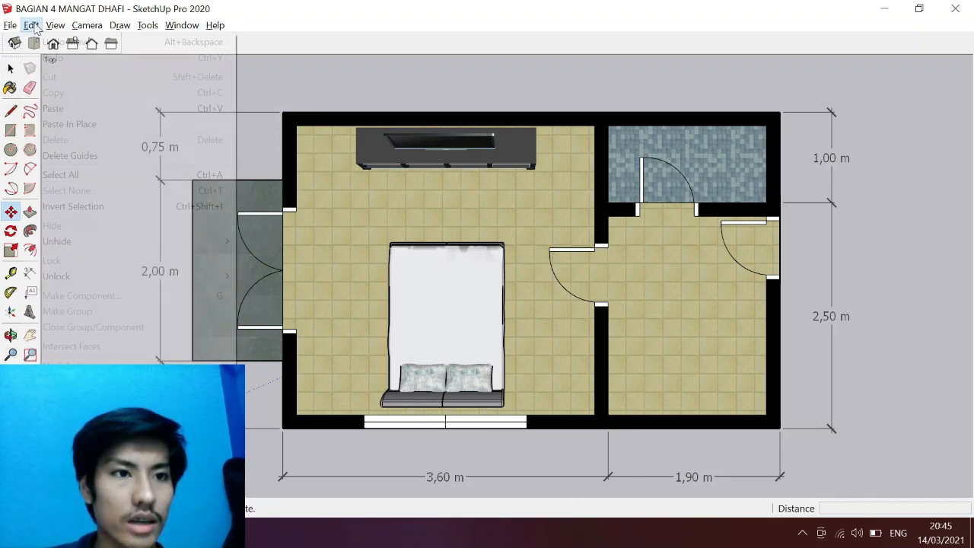
mouse_move(105, 244)
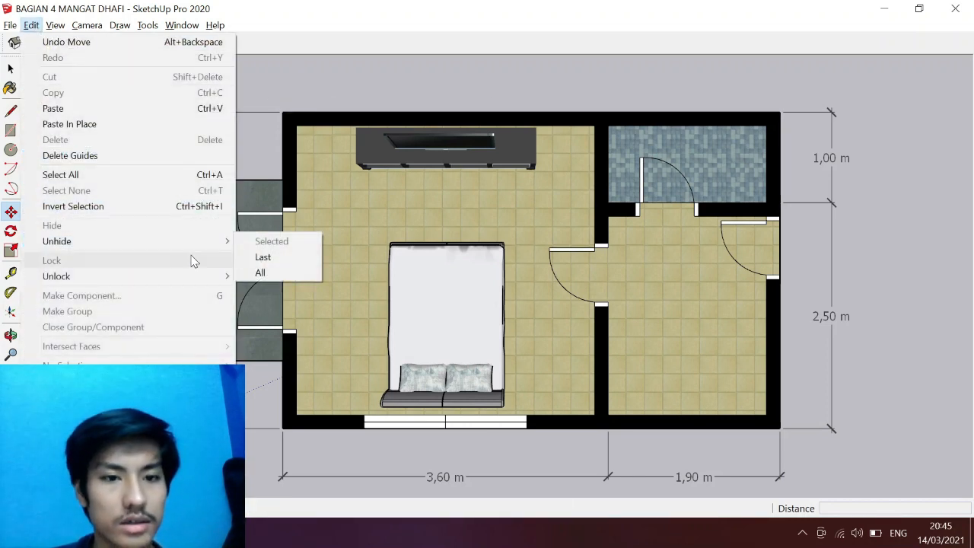
click(263, 259)
click(264, 261)
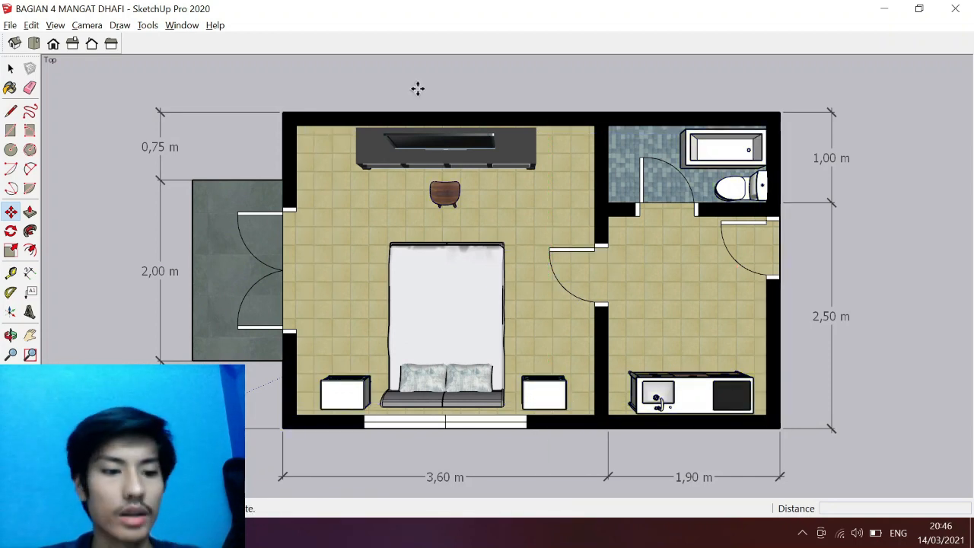
Add the 3D text "Balcony" on the slate-tiled porch and scale it down to fit within the porch width.
click(34, 312)
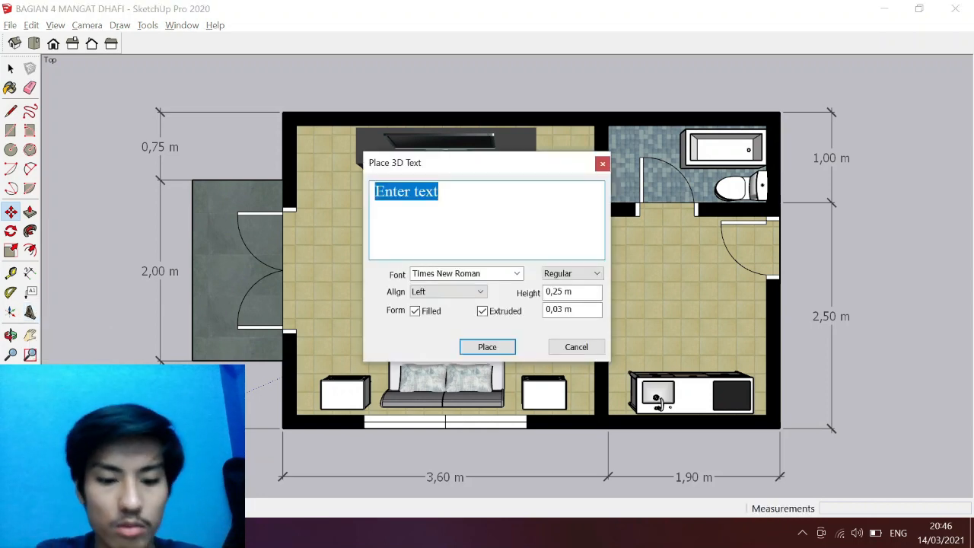
text(Balco)
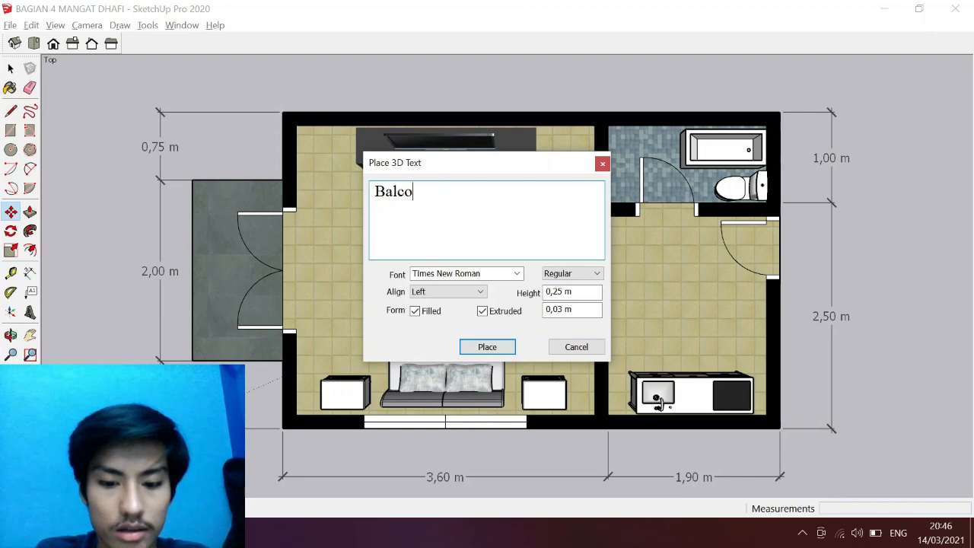
text(ny)
click(473, 347)
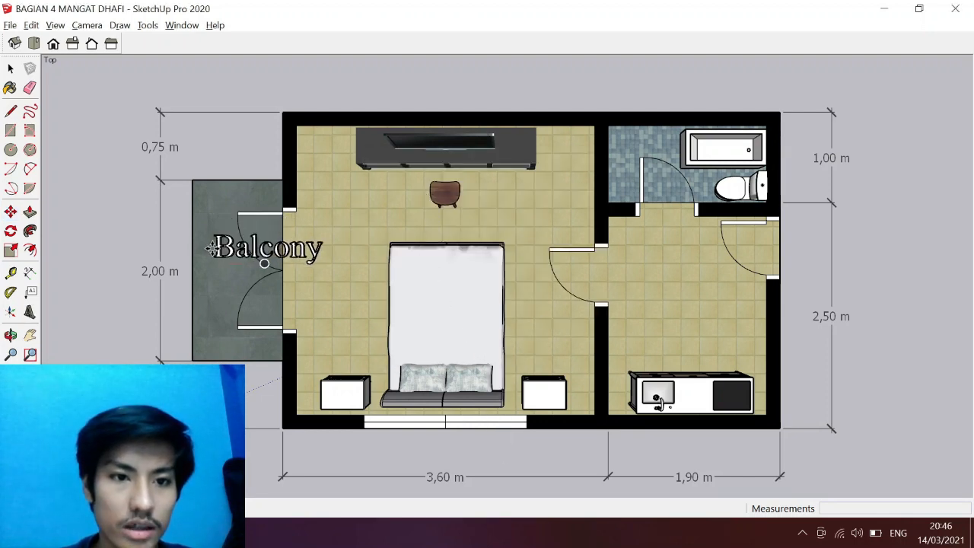
click(204, 263)
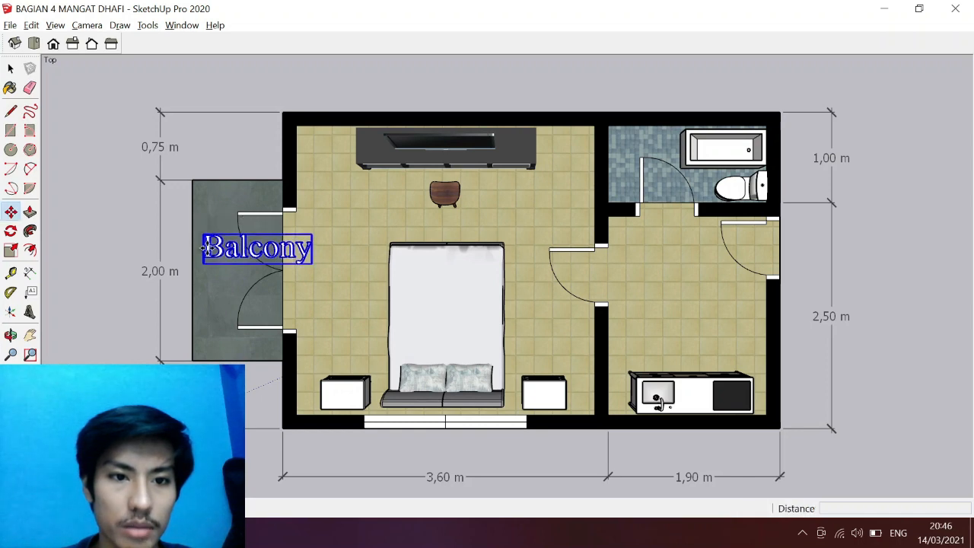
key(s)
click(310, 264)
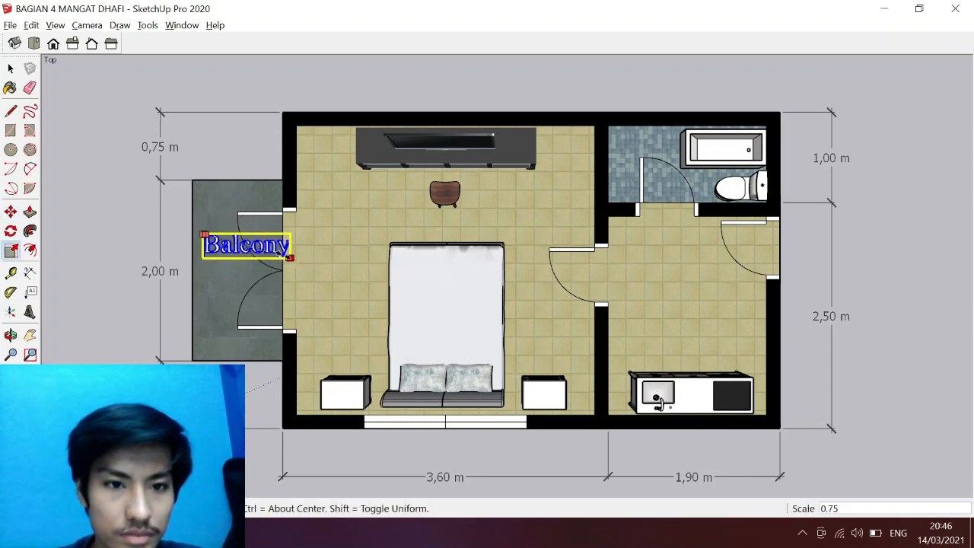
click(270, 243)
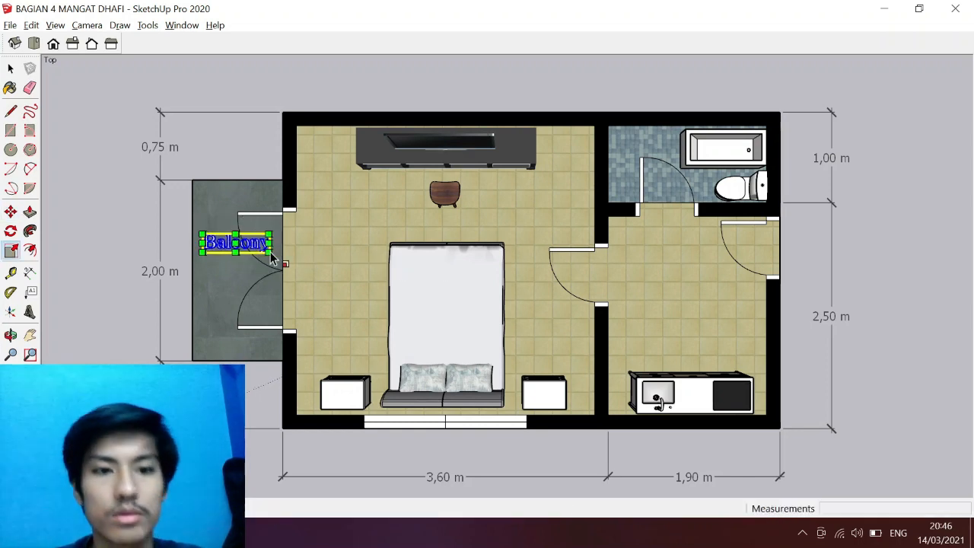
Add the 3D text "Bedroom" in the large room between the stool and the foot of the bed.
click(31, 308)
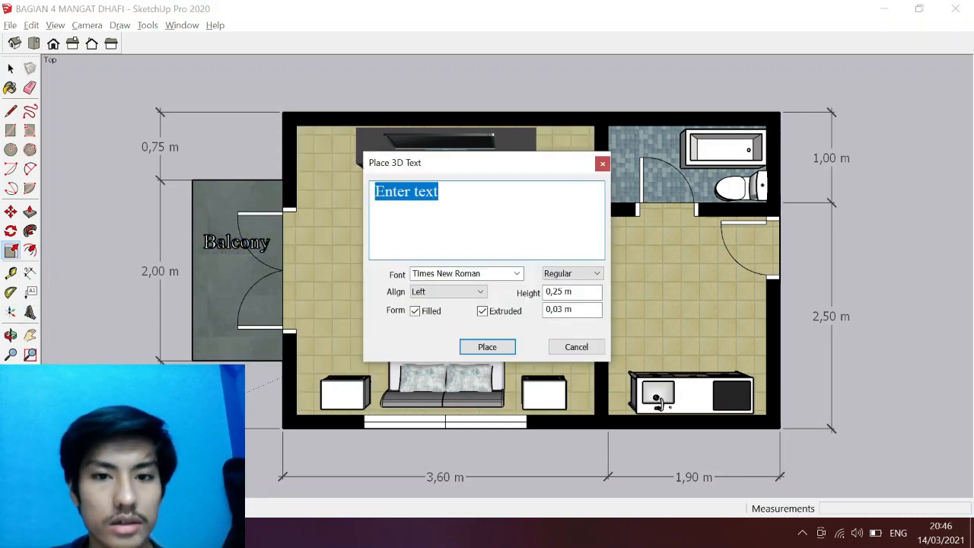
text(Bedroom)
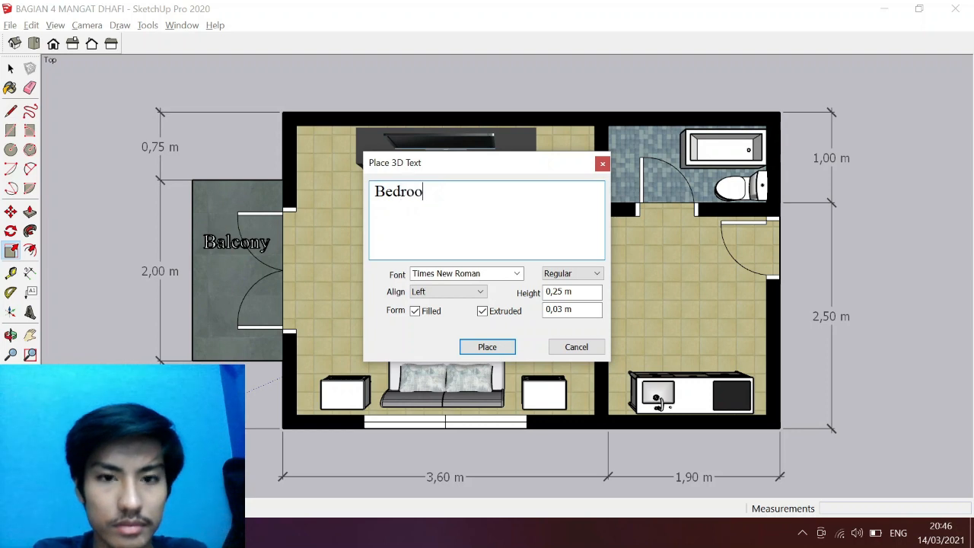
click(487, 347)
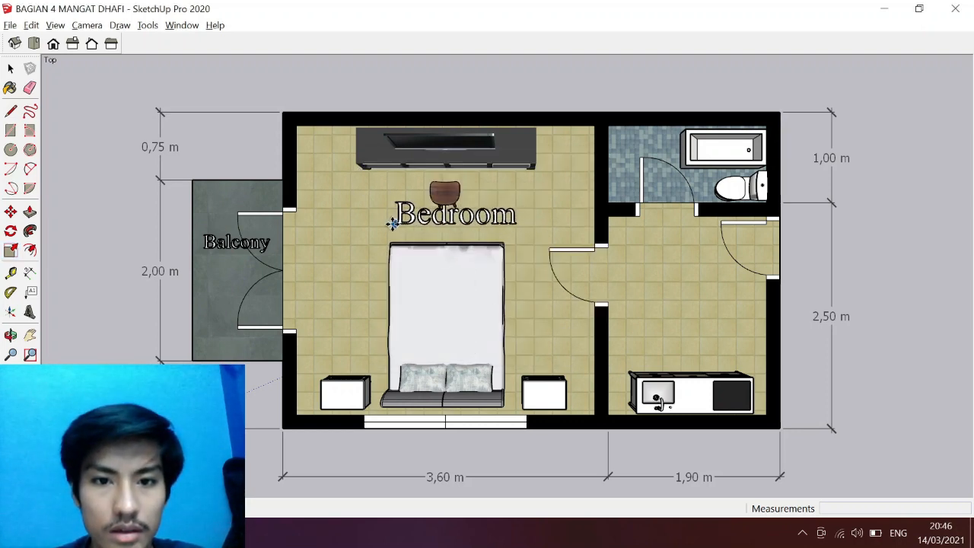
click(389, 221)
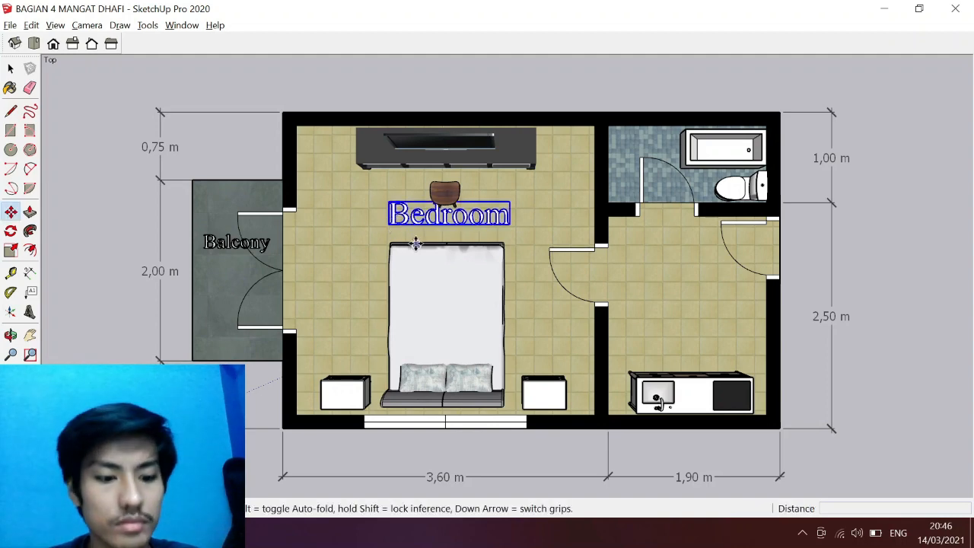
Scale the Bedroom label down slightly and move it clear of the stool, just above the foot of the bed.
key(s)
drag(508, 202, 495, 205)
click(502, 217)
key(m)
key(m)
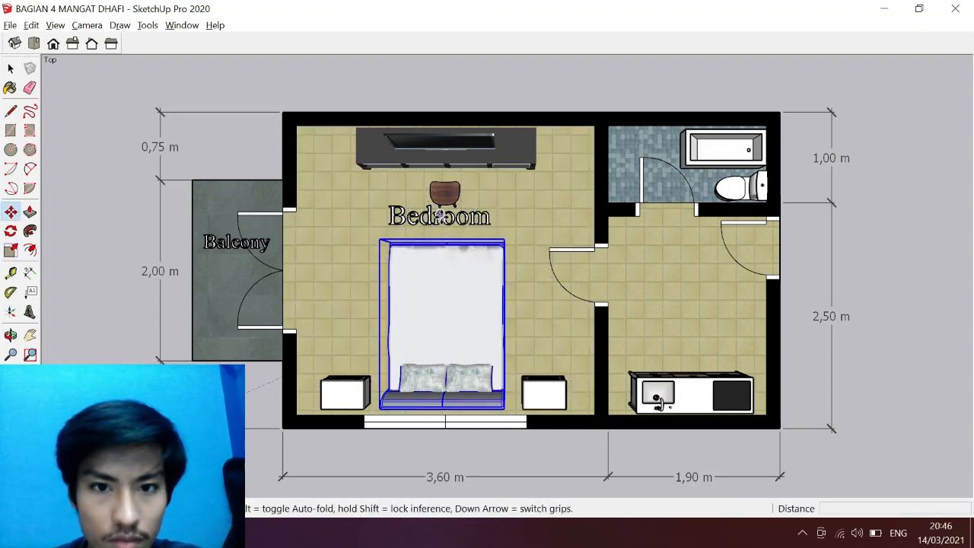
click(456, 219)
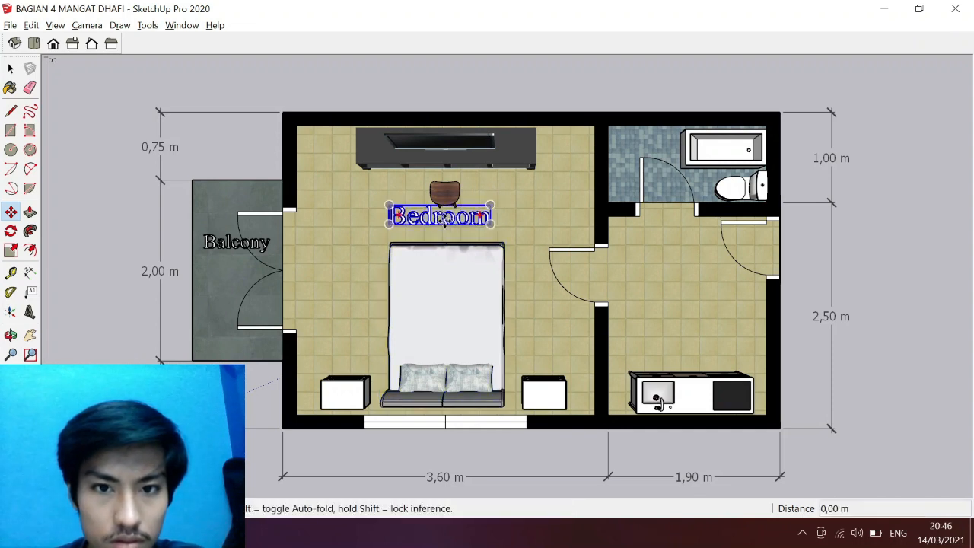
click(449, 227)
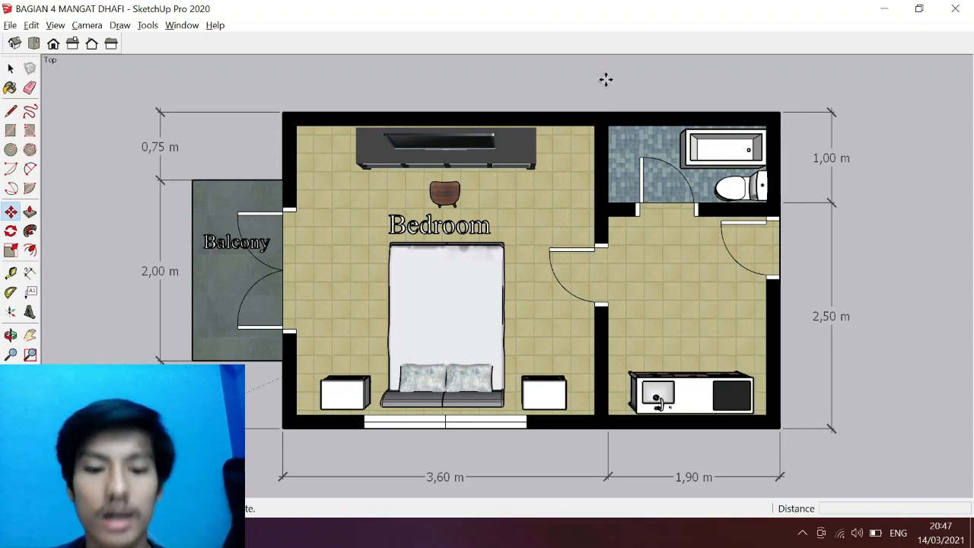
Move the grouped Toilet, Entrance and Kitchen labels about 6.30 m along the red axis onto their rooms in the plan.
key(h)
drag(623, 189, 397, 197)
key(m)
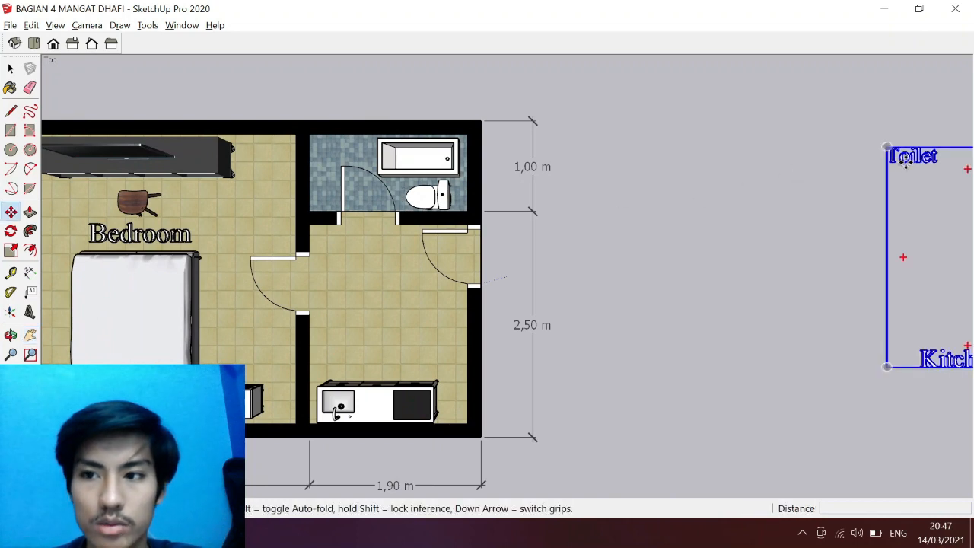
click(904, 162)
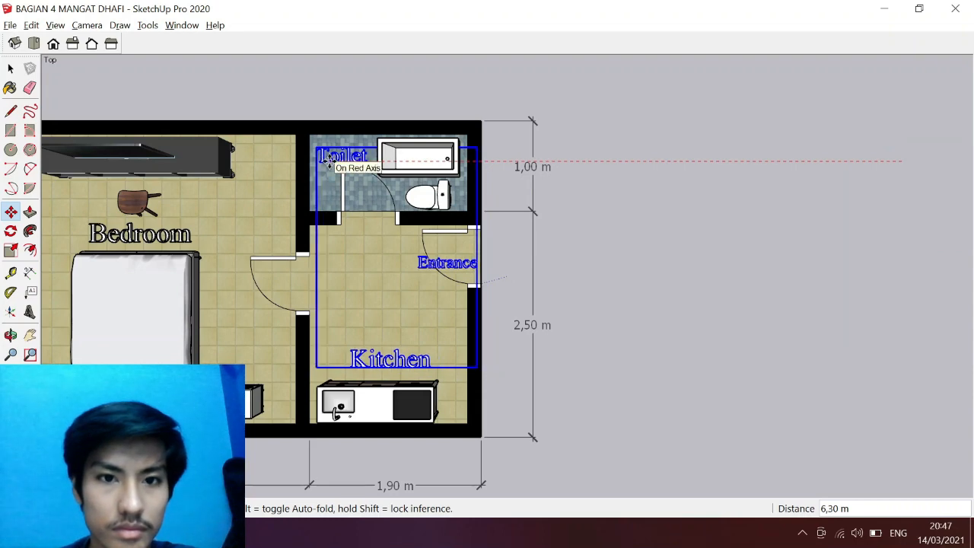
click(328, 158)
key(h)
drag(720, 340, 917, 278)
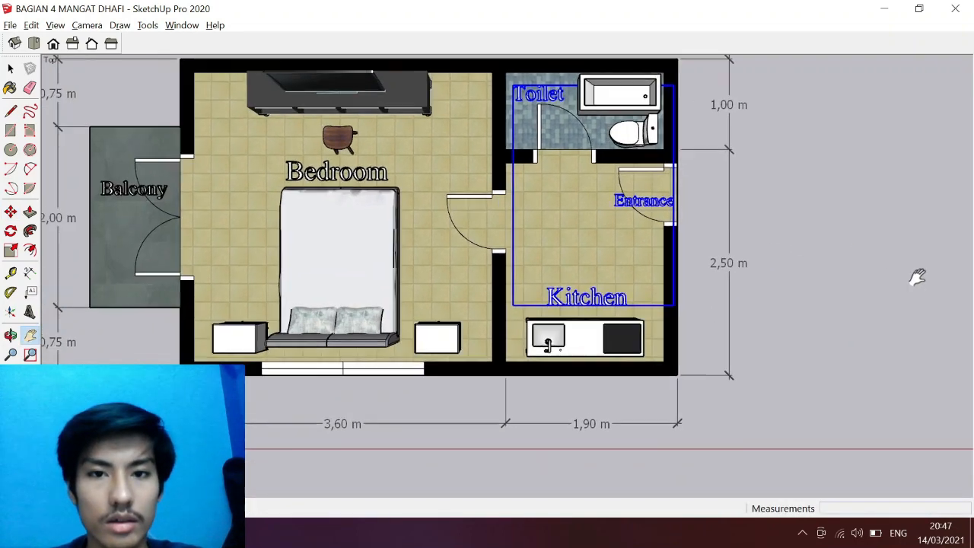
drag(824, 215, 880, 277)
key(m)
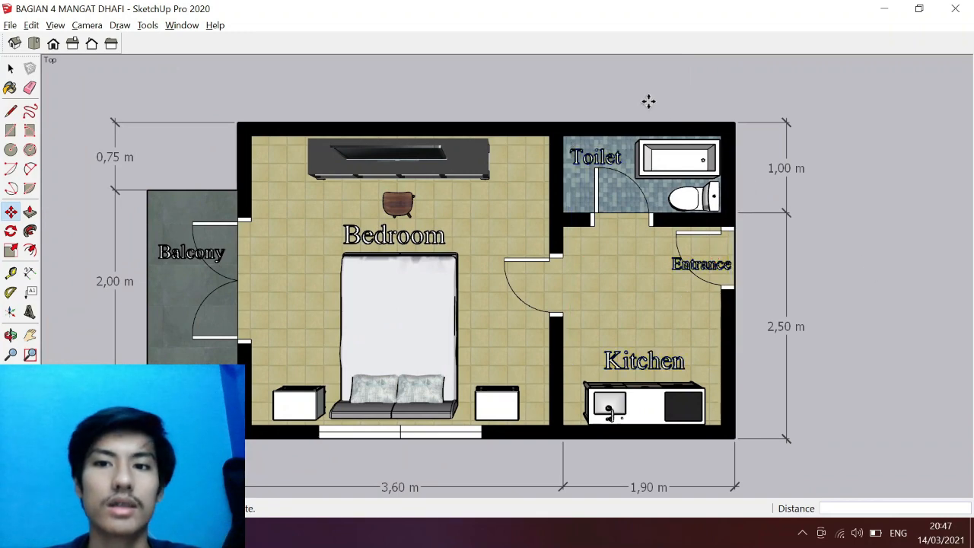
scroll(617, 119, down, 2)
scroll(537, 206, up, 2)
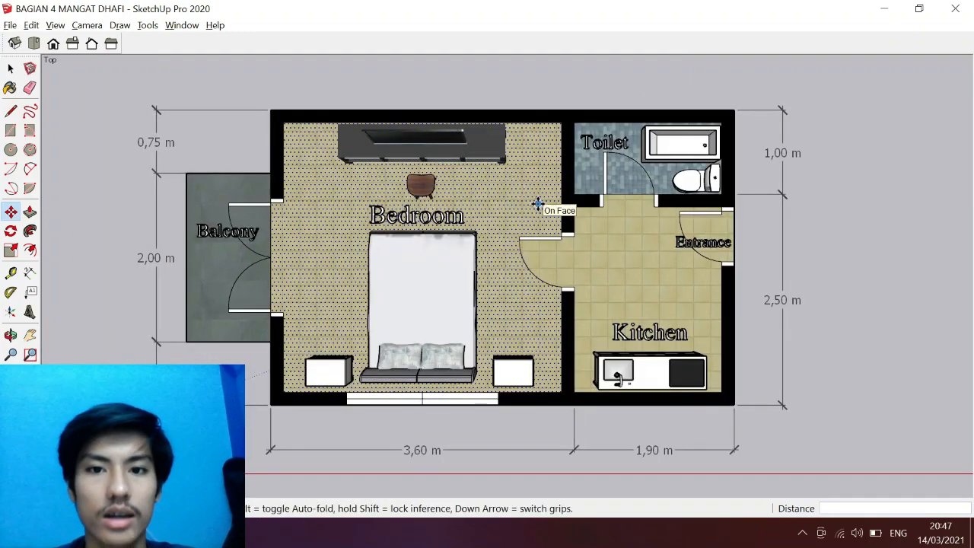